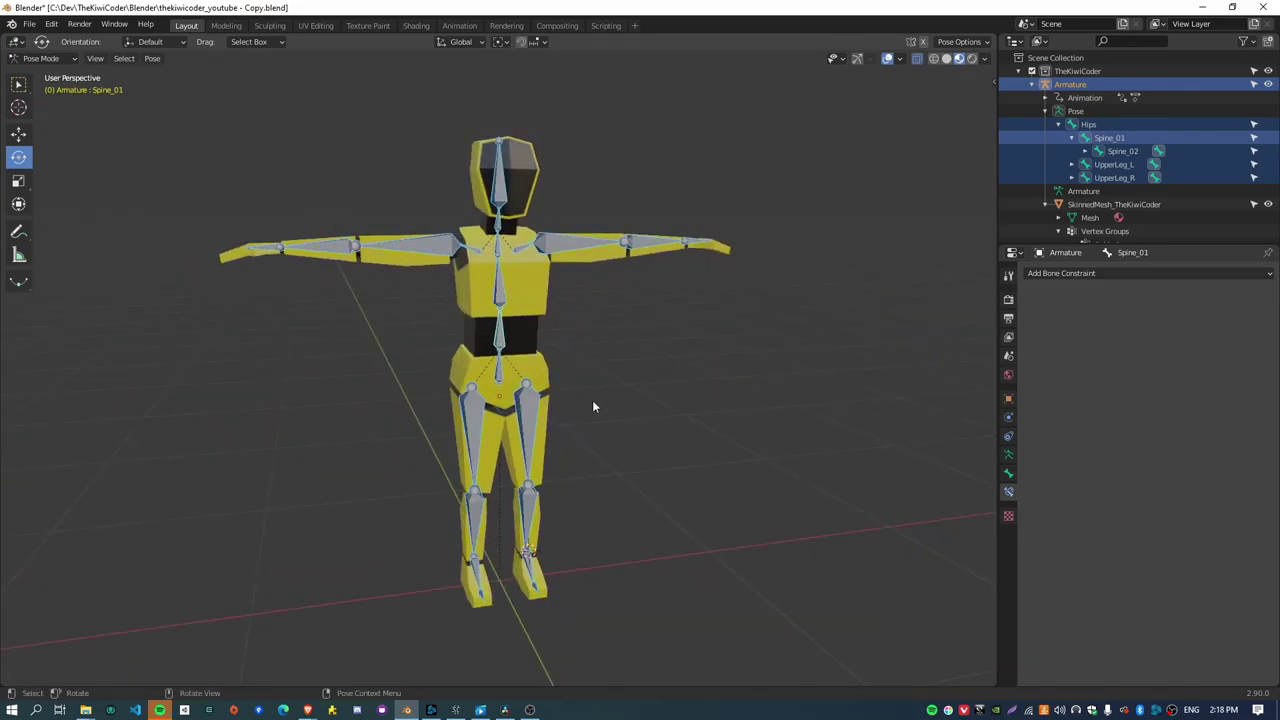
Step: Tilt the rig's head bone sideways from the front view to demonstrate the unskinned pose
{"action": "key", "text": "KP_1"}
{"action": "scroll", "coordinate": [592, 400], "scroll_direction": "up", "scroll_amount": 3}
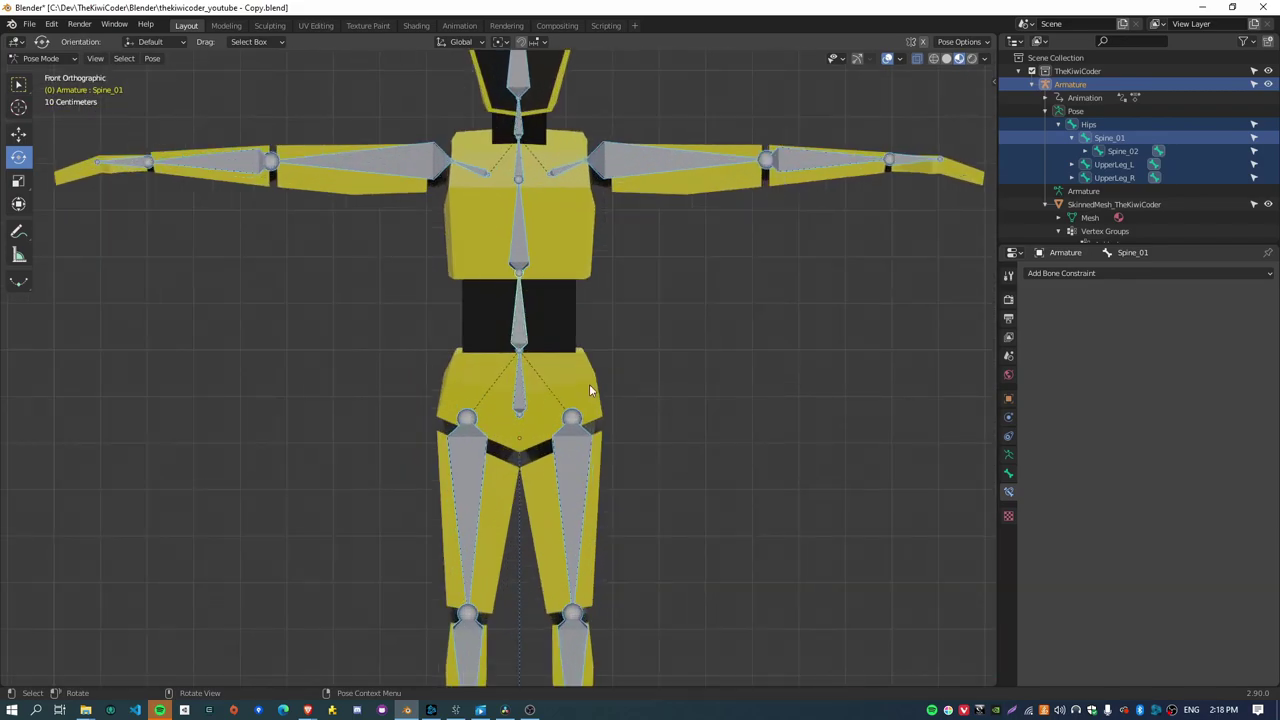
{"action": "scroll", "coordinate": [590, 390], "scroll_direction": "down", "scroll_amount": 2}
{"action": "scroll", "coordinate": [573, 438], "scroll_direction": "down", "scroll_amount": 1}
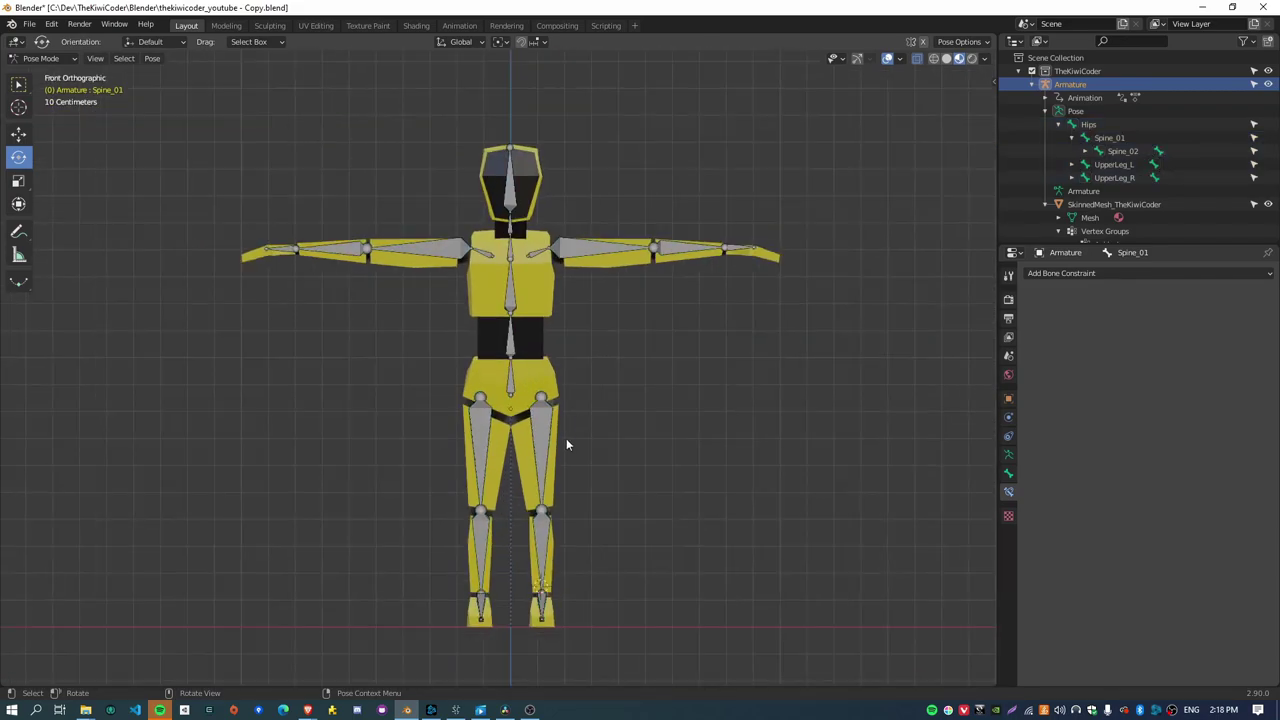
{"action": "middle_click_drag", "start_coordinate": [438, 449], "coordinate": [567, 312]}
{"action": "left_click", "coordinate": [525, 145]}
{"action": "key", "text": "r"}
{"action": "left_click", "coordinate": [621, 238]}
Step: Bend the left arm downward by rotating its upper arm, forearm and hand bones
{"action": "left_click", "coordinate": [621, 240]}
{"action": "key", "text": "r"}
{"action": "left_click_drag", "start_coordinate": [665, 248], "coordinate": [711, 335]}
{"action": "left_click", "coordinate": [716, 338]}
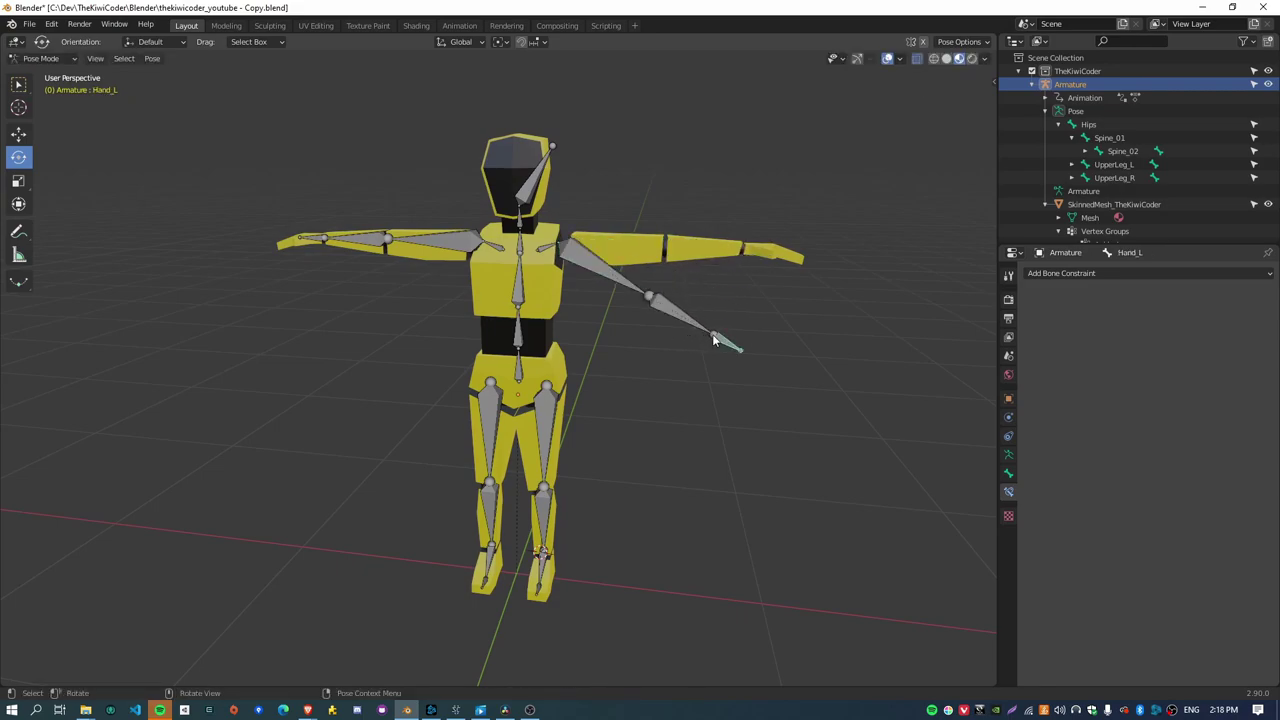
{"action": "key", "text": "r"}
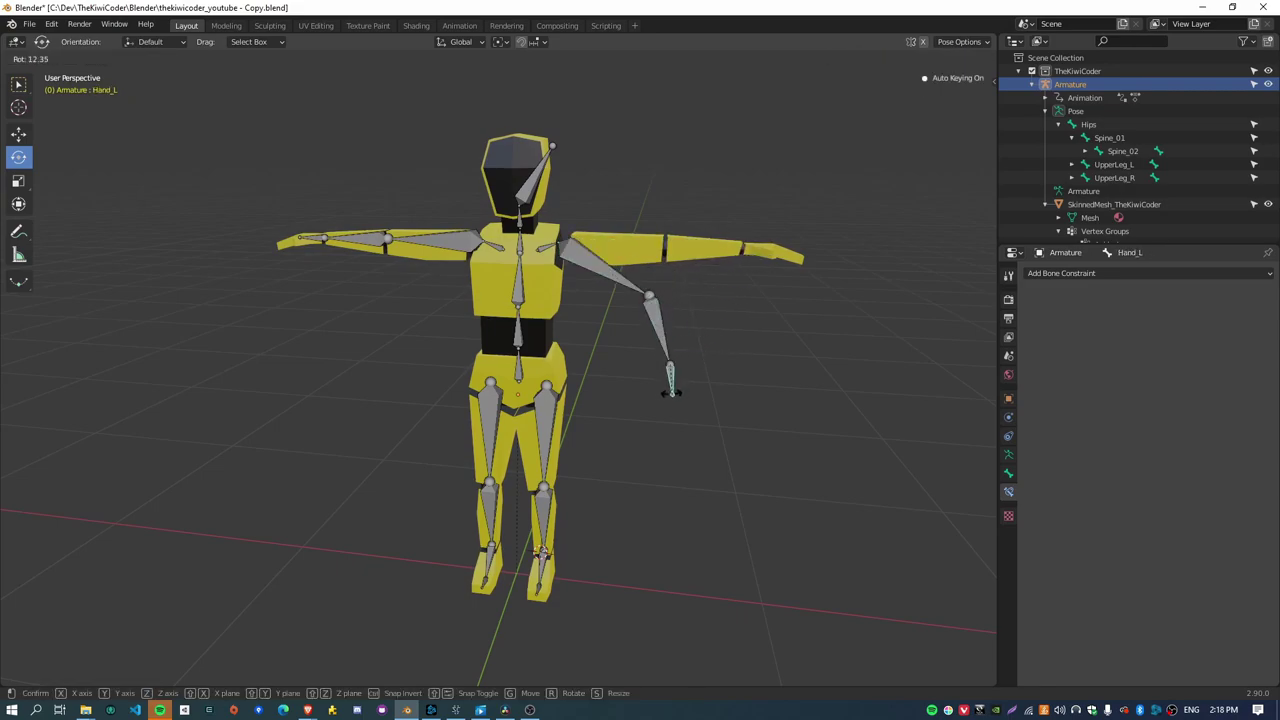
{"action": "left_click", "coordinate": [665, 395]}
Step: Swing the left leg outward by rotating its upper leg, lower leg and ankle bones
{"action": "left_click", "coordinate": [542, 489]}
{"action": "left_click", "coordinate": [542, 489]}
{"action": "left_click", "coordinate": [542, 489]}
{"action": "key", "text": "r"}
{"action": "left_click", "coordinate": [645, 478]}
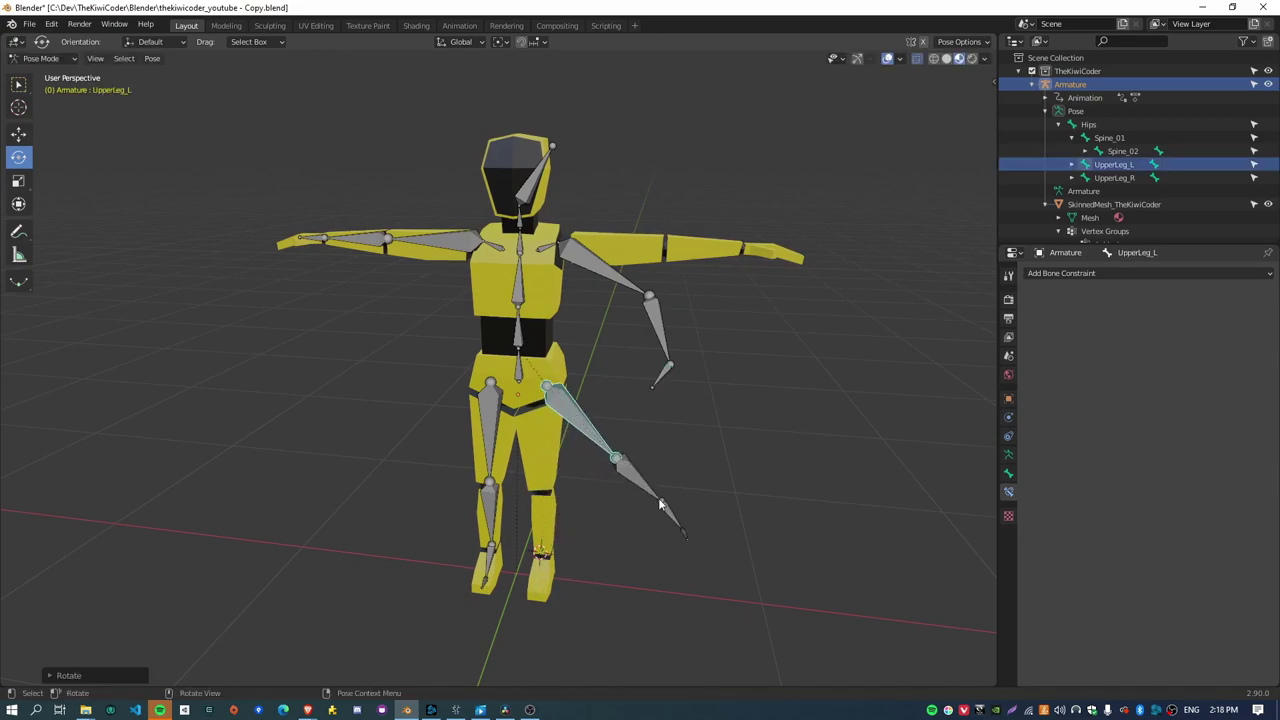
{"action": "left_click", "coordinate": [658, 498]}
{"action": "key", "text": "r"}
{"action": "left_click", "coordinate": [690, 483]}
{"action": "left_click", "coordinate": [700, 488]}
{"action": "key", "text": "r"}
{"action": "left_click", "coordinate": [708, 488]}
Step: Clear the rotation of all bones to restore the rest pose
{"action": "middle_click_drag", "start_coordinate": [708, 488], "coordinate": [586, 506]}
{"action": "key", "text": "a"}
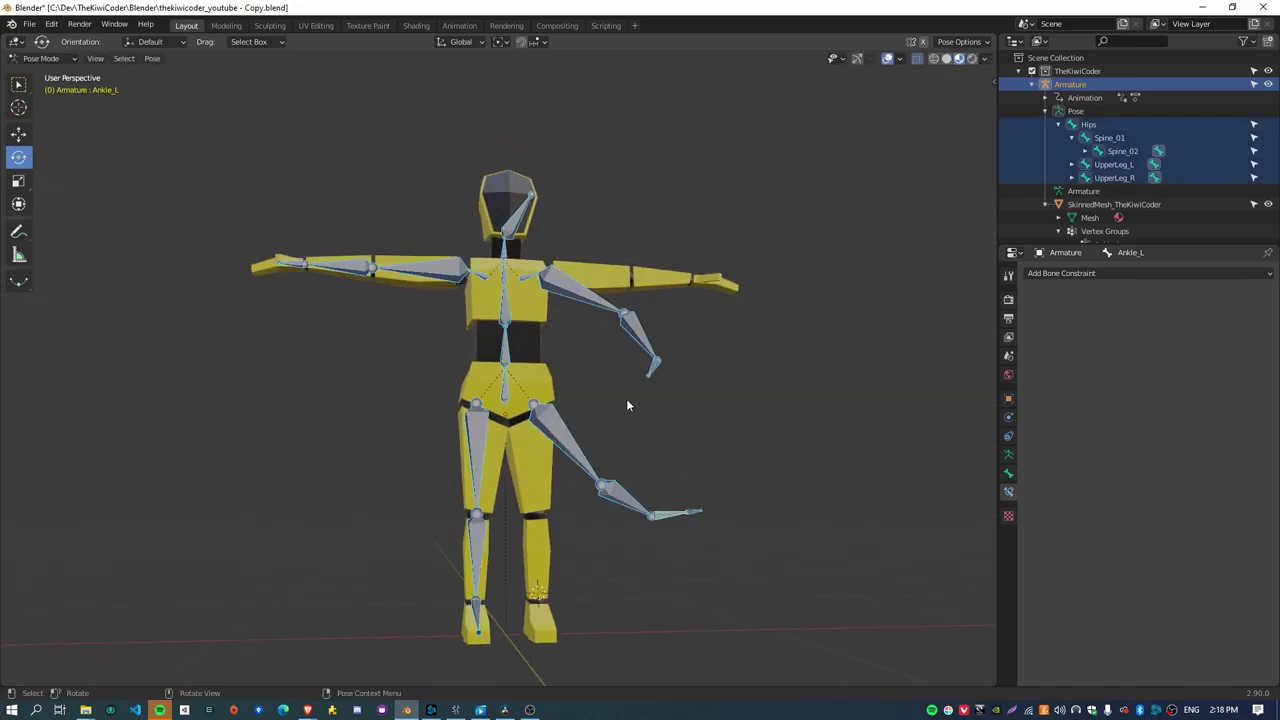
{"action": "key", "text": "alt+r"}
{"action": "middle_click_drag", "start_coordinate": [660, 393], "coordinate": [505, 298]}
Step: Rotate the head bone toward the character's left and lower the left arm and hand bones
{"action": "left_click", "coordinate": [509, 150]}
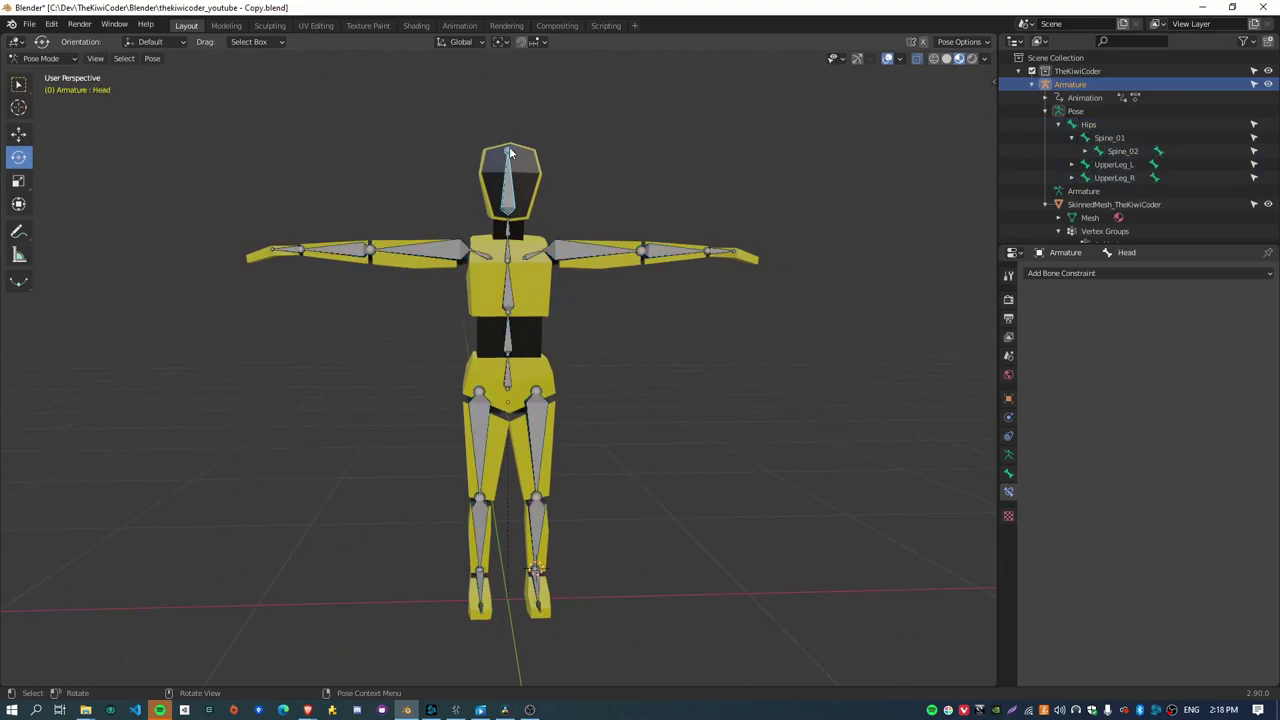
{"action": "key", "text": "r"}
{"action": "left_click", "coordinate": [535, 154]}
{"action": "left_click_drag", "start_coordinate": [625, 256], "coordinate": [689, 344]}
{"action": "left_click", "coordinate": [713, 328]}
Step: Lean the upper spine and the head bone toward the character's right
{"action": "left_click", "coordinate": [508, 268]}
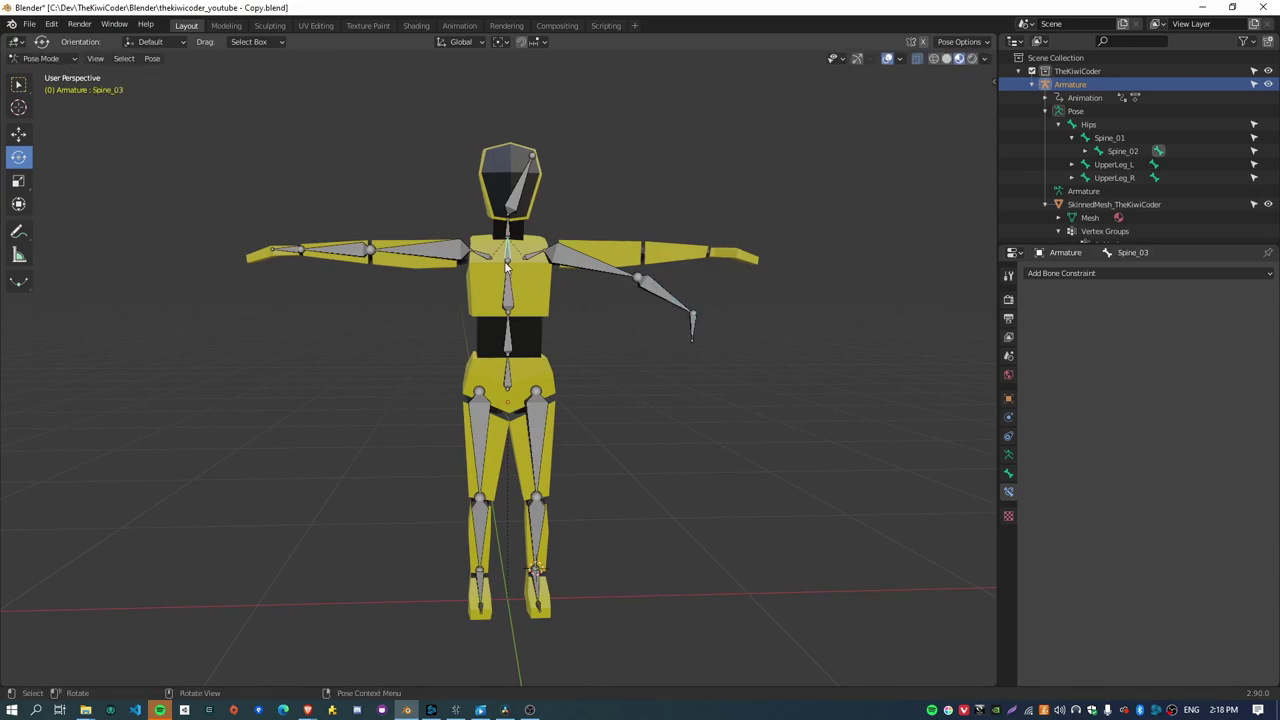
{"action": "left_click_drag", "start_coordinate": [508, 266], "coordinate": [439, 163]}
{"action": "left_click", "coordinate": [490, 233]}
{"action": "left_click", "coordinate": [468, 165]}
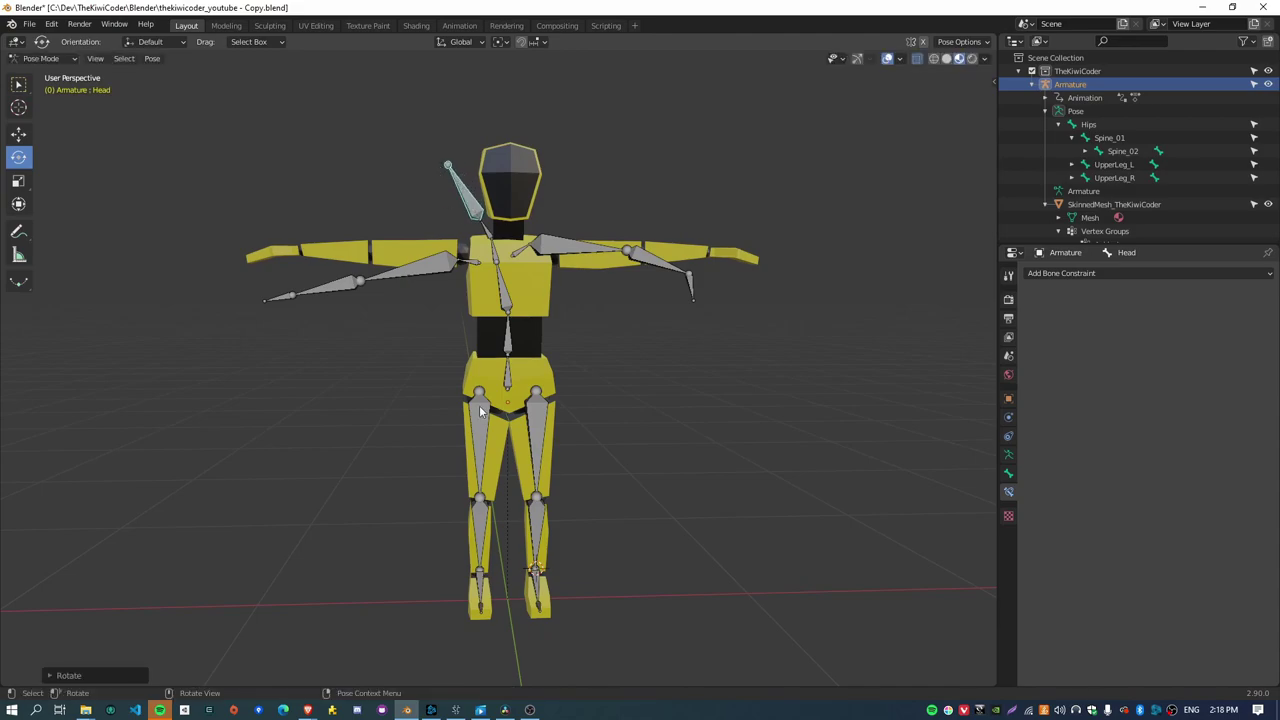
Step: Pose the left leg by rotating its leg and foot bones down to the ball of the foot
{"action": "left_click", "coordinate": [528, 479]}
{"action": "left_click_drag", "start_coordinate": [528, 479], "coordinate": [577, 533]}
{"action": "middle_click_drag", "start_coordinate": [577, 582], "coordinate": [646, 456]}
{"action": "left_click", "coordinate": [523, 646]}
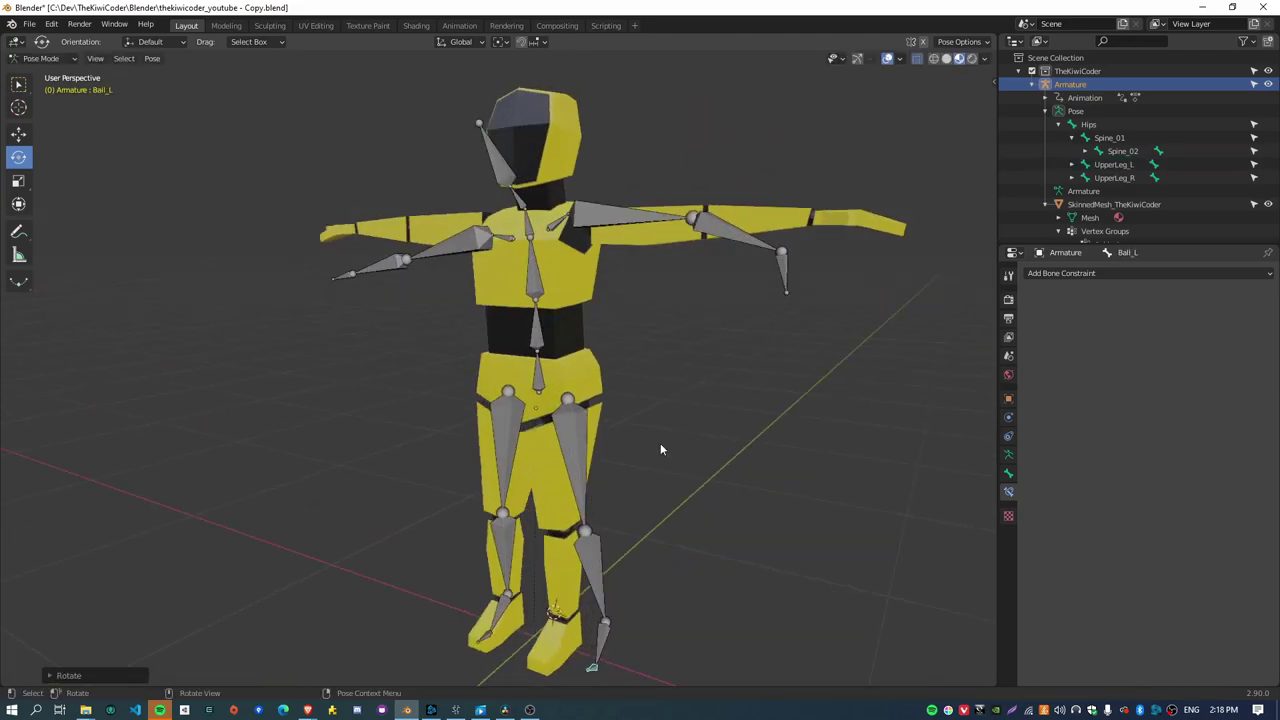
Step: Select every bone of the armature and reset all rotations to the rest pose
{"action": "middle_click_drag", "start_coordinate": [646, 380], "coordinate": [731, 229]}
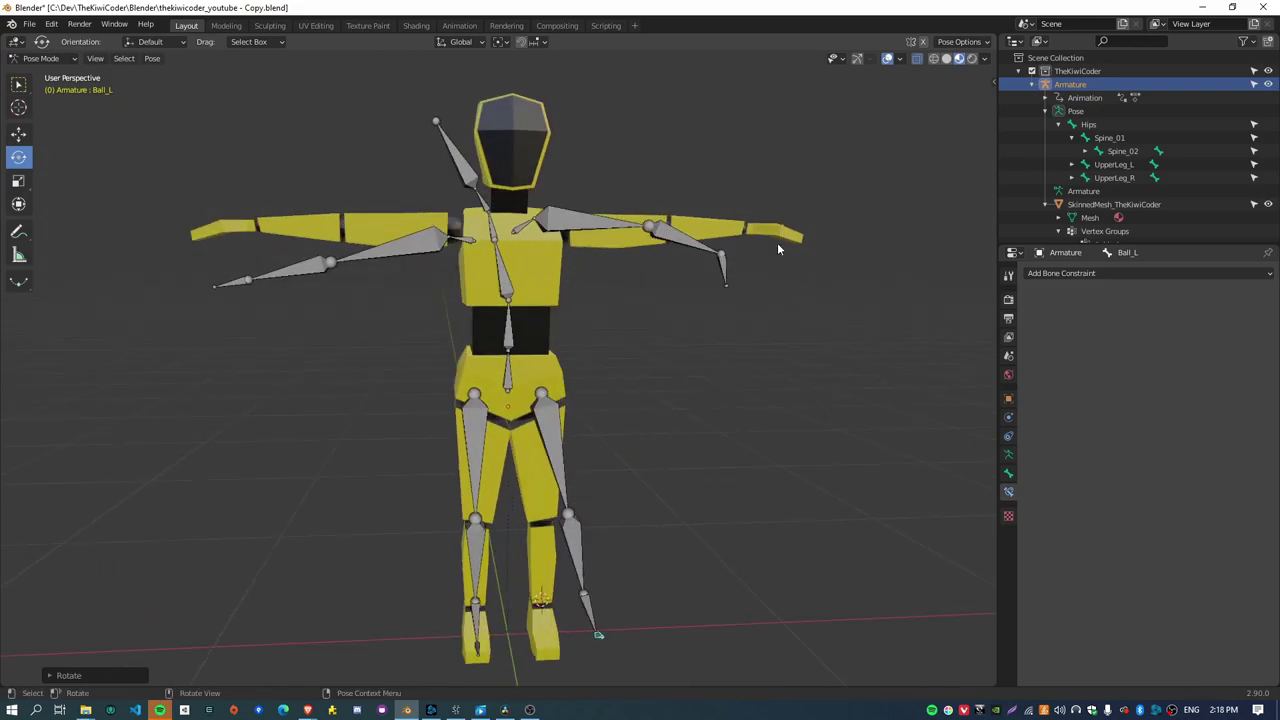
{"action": "middle_click_drag", "start_coordinate": [671, 317], "coordinate": [732, 350]}
{"action": "key", "text": "a"}
{"action": "middle_click_drag", "start_coordinate": [763, 437], "coordinate": [724, 461]}
{"action": "key", "text": "alt+r"}
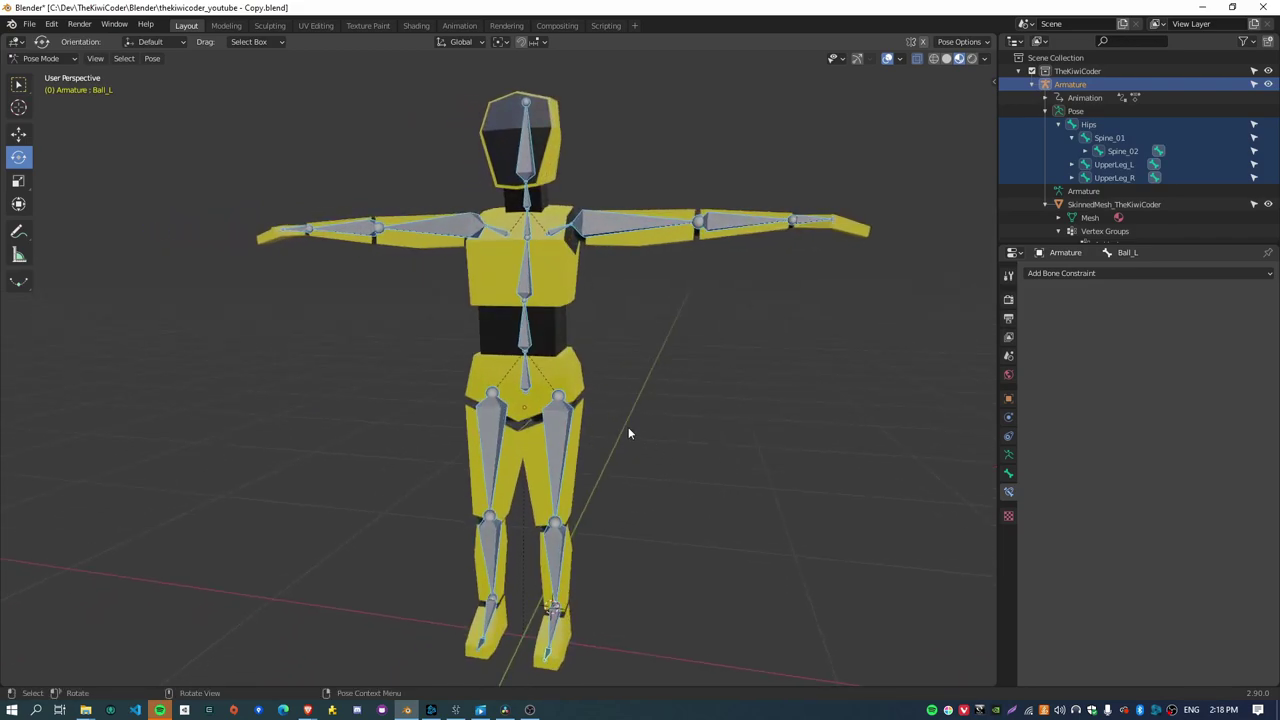
{"action": "middle_click_drag", "start_coordinate": [618, 379], "coordinate": [676, 389]}
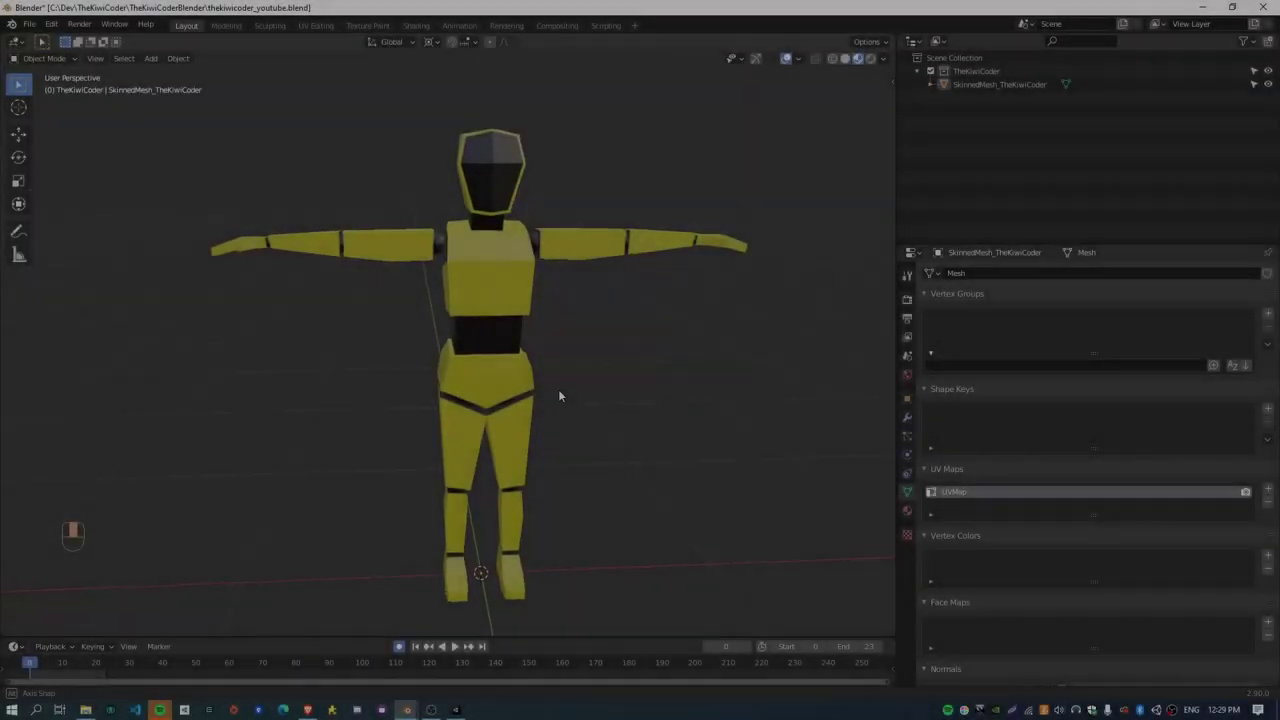
{"action": "middle_click_drag", "start_coordinate": [560, 396], "coordinate": [550, 362]}
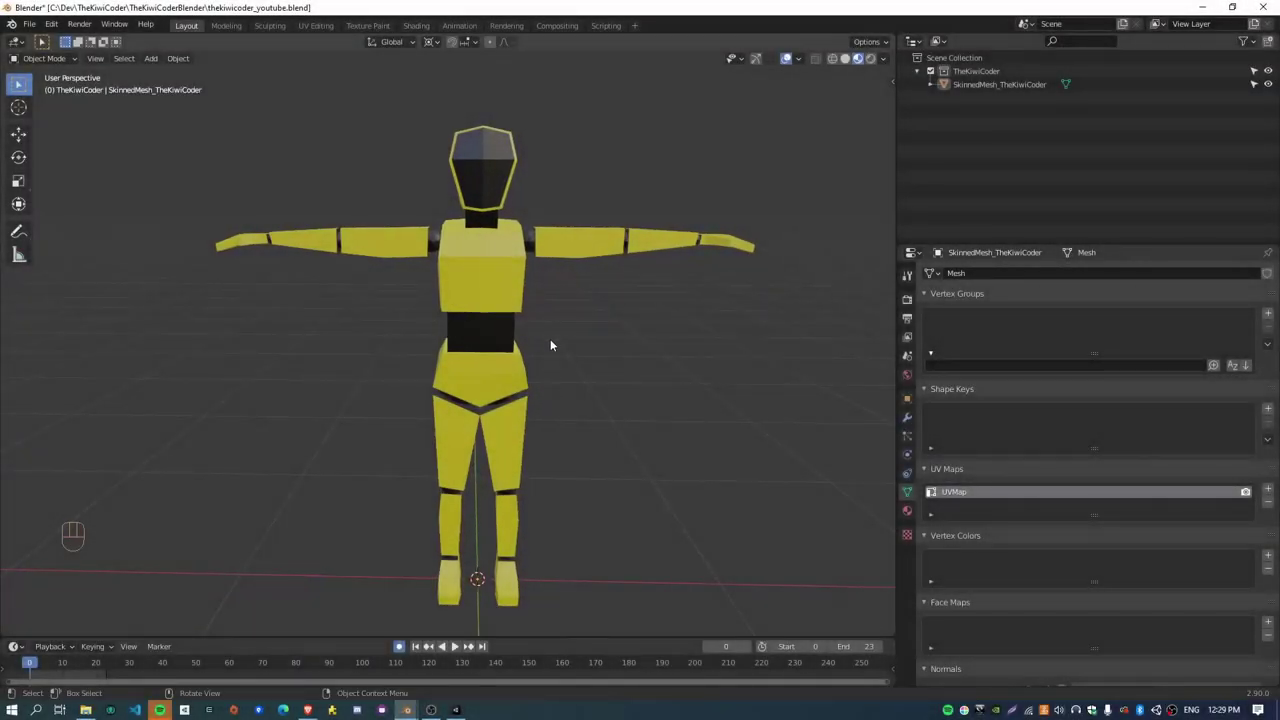
Step: Examine the unrigged character mesh's head, torso, arms and legs from several angles and from the front
{"action": "mouse_move", "coordinate": [703, 352]}
{"action": "middle_mouse_down"}
{"action": "mouse_move", "coordinate": [617, 354]}
{"action": "mouse_move", "coordinate": [649, 311]}
{"action": "mouse_move", "coordinate": [703, 346]}
{"action": "mouse_move", "coordinate": [690, 340]}
{"action": "middle_mouse_up"}
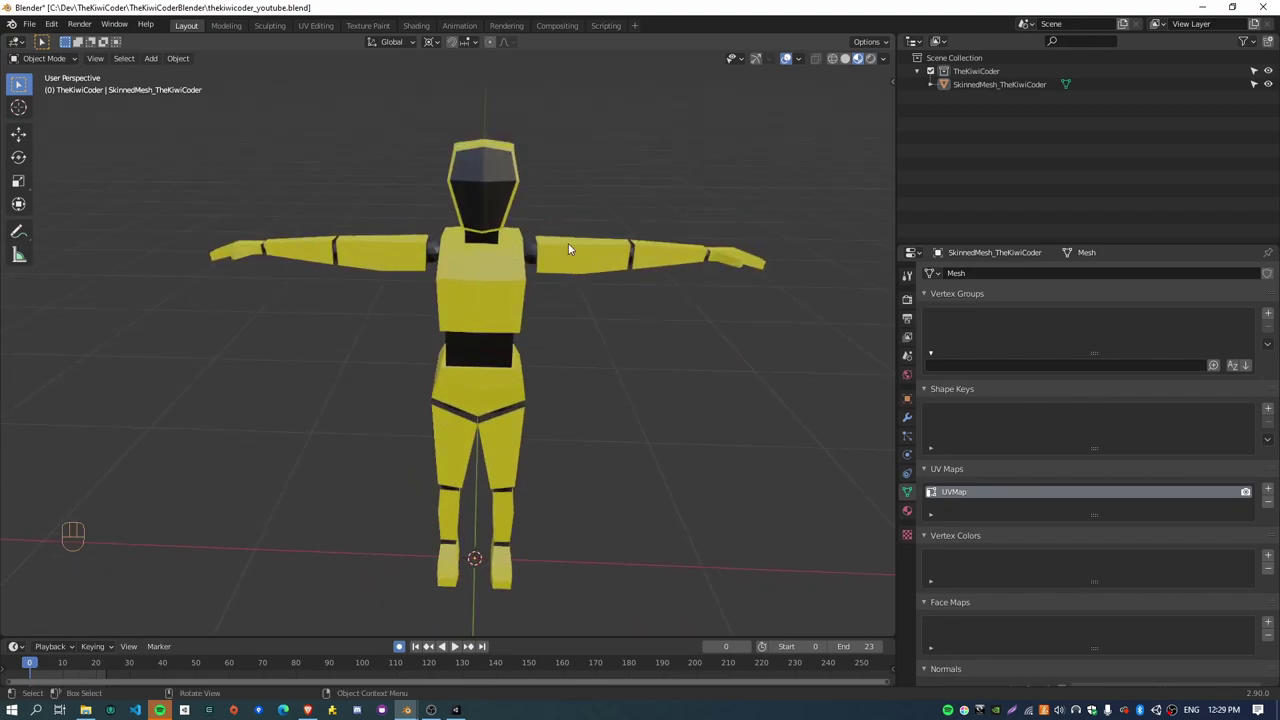
{"action": "scroll", "coordinate": [578, 253], "scroll_direction": "up", "scroll_amount": 3}
{"action": "middle_click_drag", "start_coordinate": [597, 223], "coordinate": [448, 256]}
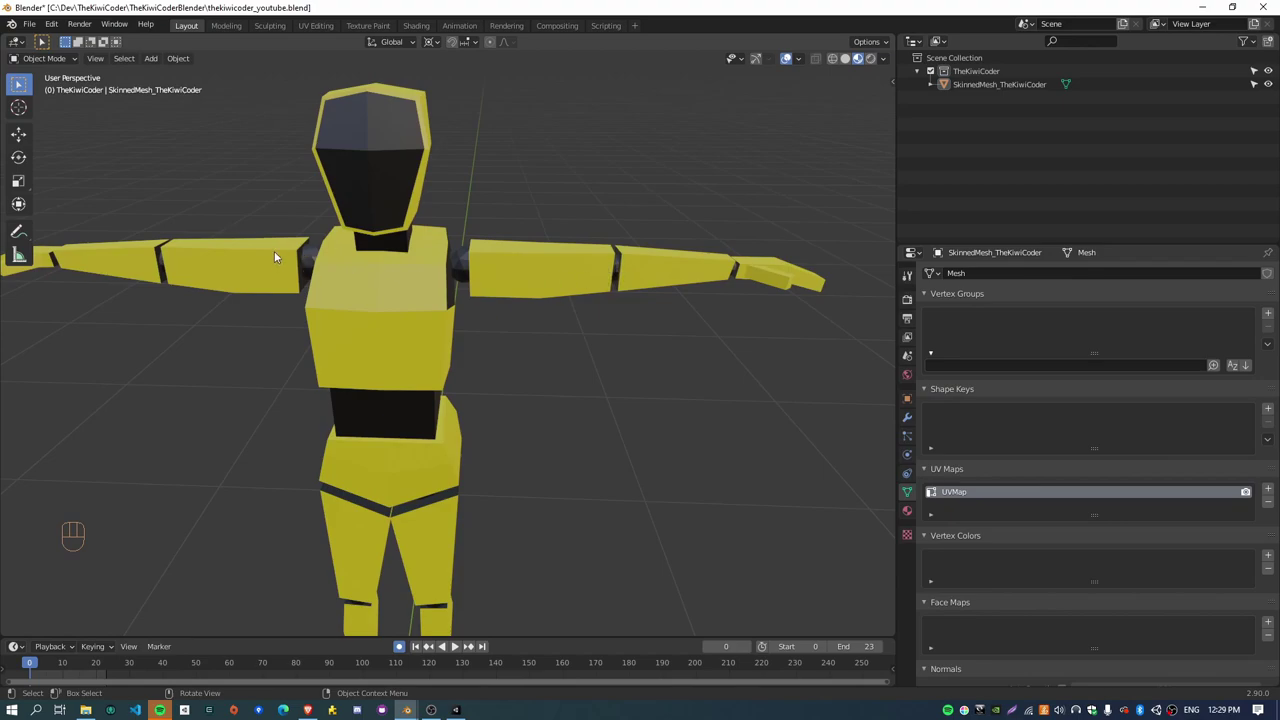
{"action": "middle_click_drag", "start_coordinate": [329, 343], "coordinate": [366, 277], "text": "shift"}
{"action": "middle_click_drag", "start_coordinate": [668, 522], "coordinate": [570, 350], "text": "shift"}
{"action": "scroll", "coordinate": [487, 237], "scroll_direction": "down", "scroll_amount": 1}
{"action": "middle_click_drag", "start_coordinate": [495, 308], "coordinate": [503, 357], "text": "shift"}
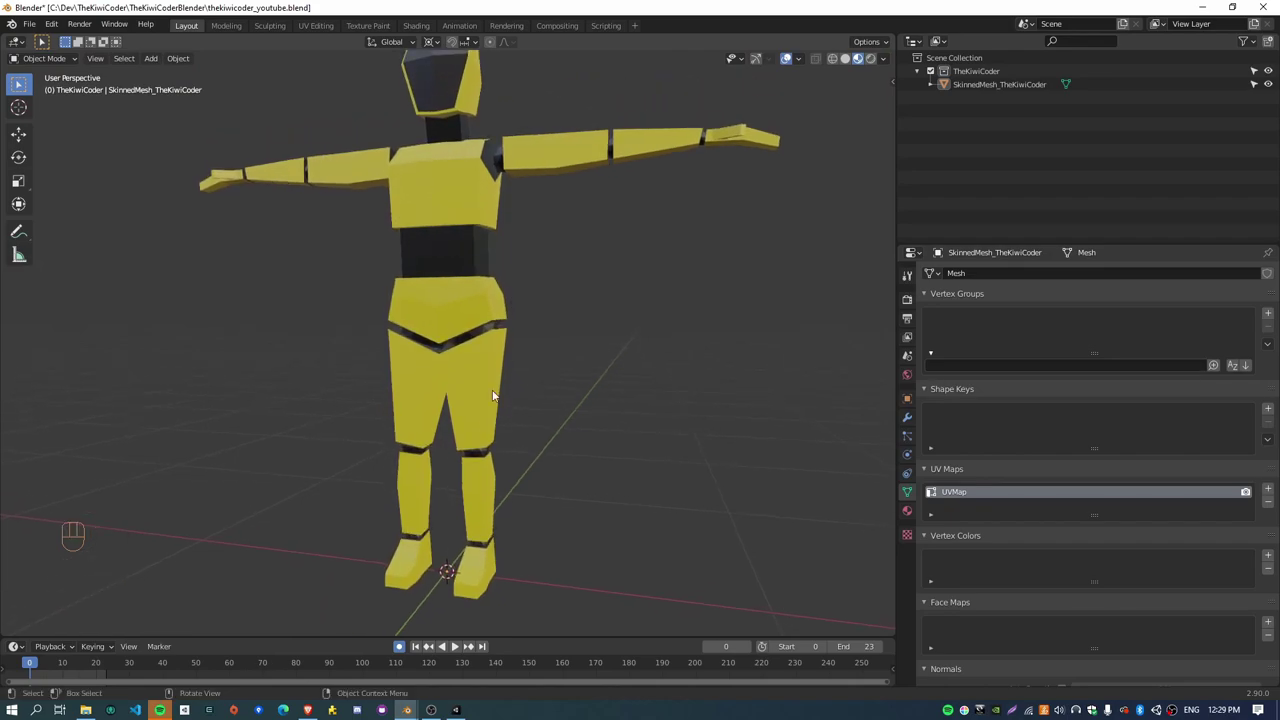
{"action": "middle_click_drag", "start_coordinate": [541, 273], "coordinate": [536, 401], "text": "shift"}
{"action": "middle_click_drag", "start_coordinate": [603, 362], "coordinate": [703, 308]}
{"action": "middle_click_drag", "start_coordinate": [451, 428], "coordinate": [475, 253], "text": "shift"}
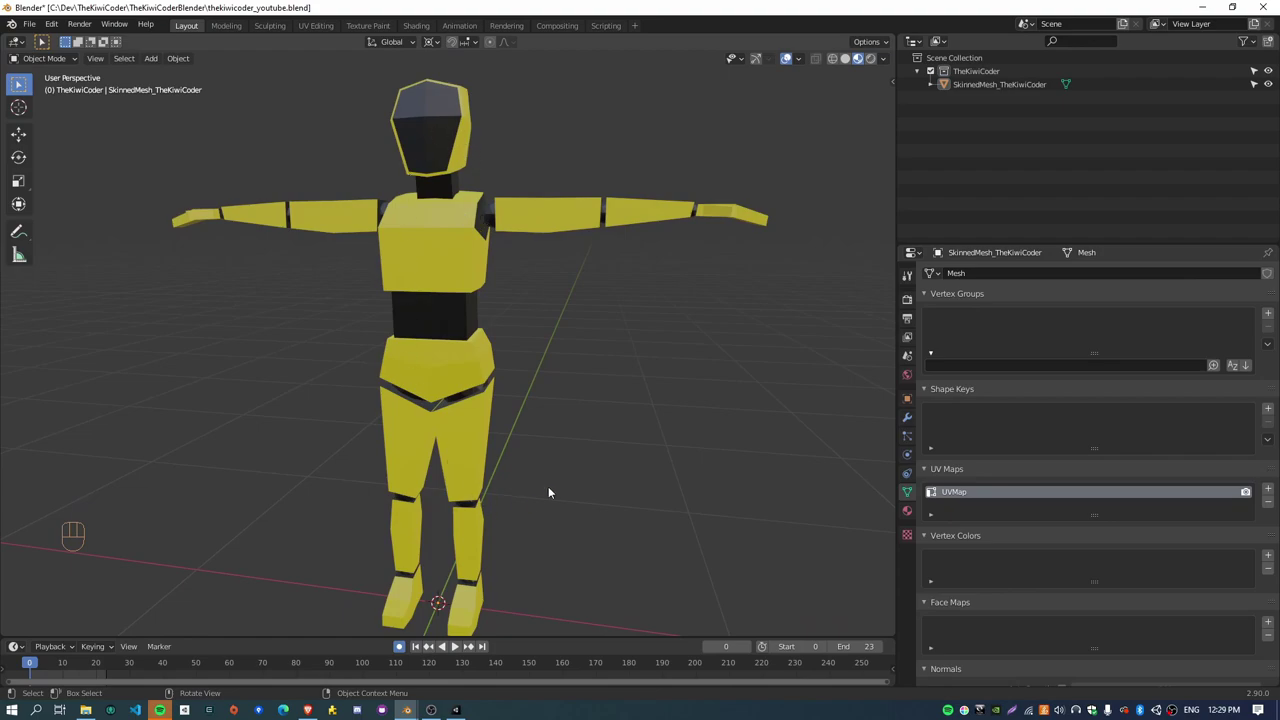
{"action": "key", "text": "KP_1"}
{"action": "middle_click_drag", "start_coordinate": [505, 481], "coordinate": [477, 440]}
{"action": "key", "text": "KP_1"}
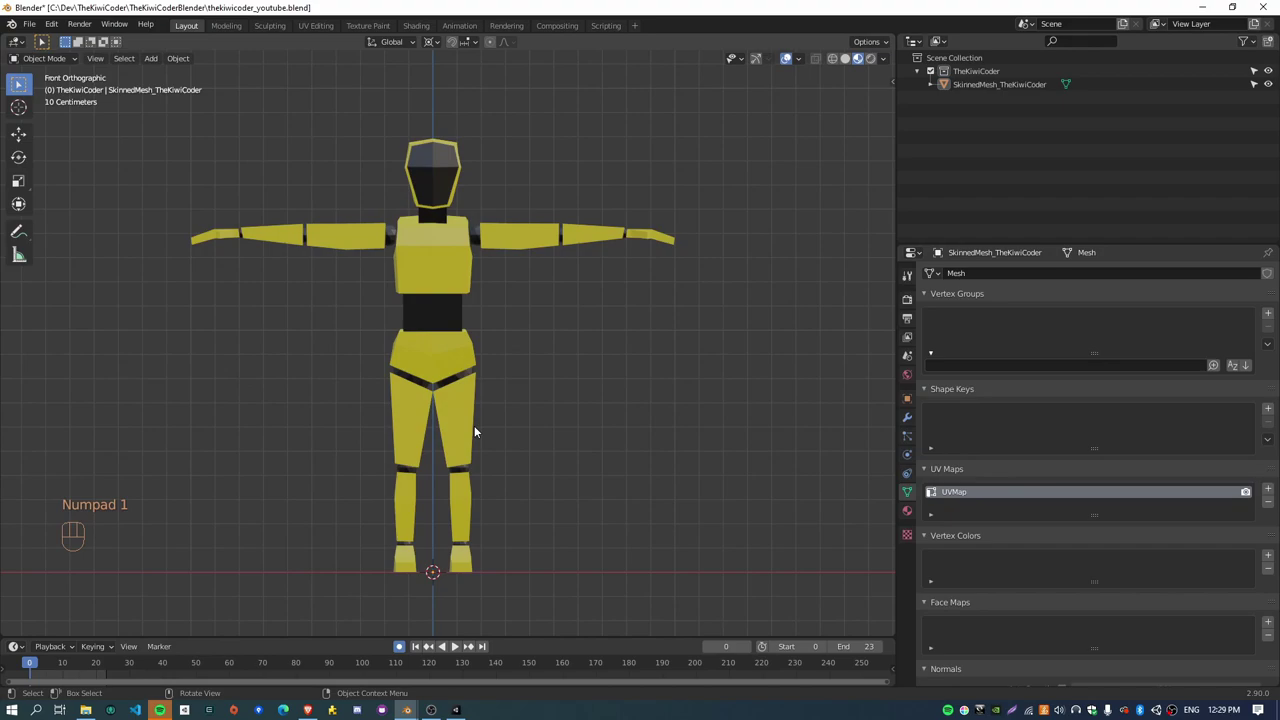
Step: Switch to the browser and view the tutorial page "Create a Low Poly Person | Blender 2.8 | Beginners & Intermediate"
{"action": "left_click", "coordinate": [307, 710]}
{"action": "left_click_drag", "start_coordinate": [67, 621], "coordinate": [469, 620]}
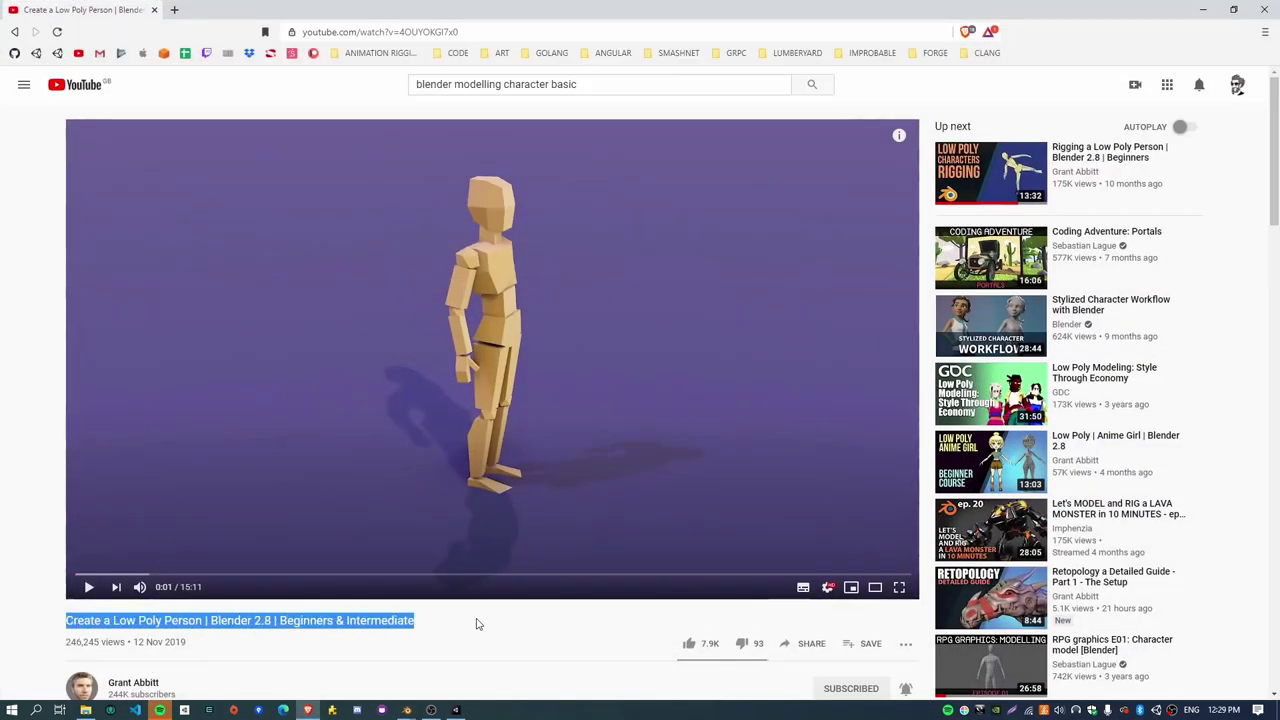
{"action": "left_click_drag", "start_coordinate": [281, 622], "coordinate": [420, 643]}
{"action": "scroll", "coordinate": [420, 643], "scroll_direction": "down", "scroll_amount": 1}
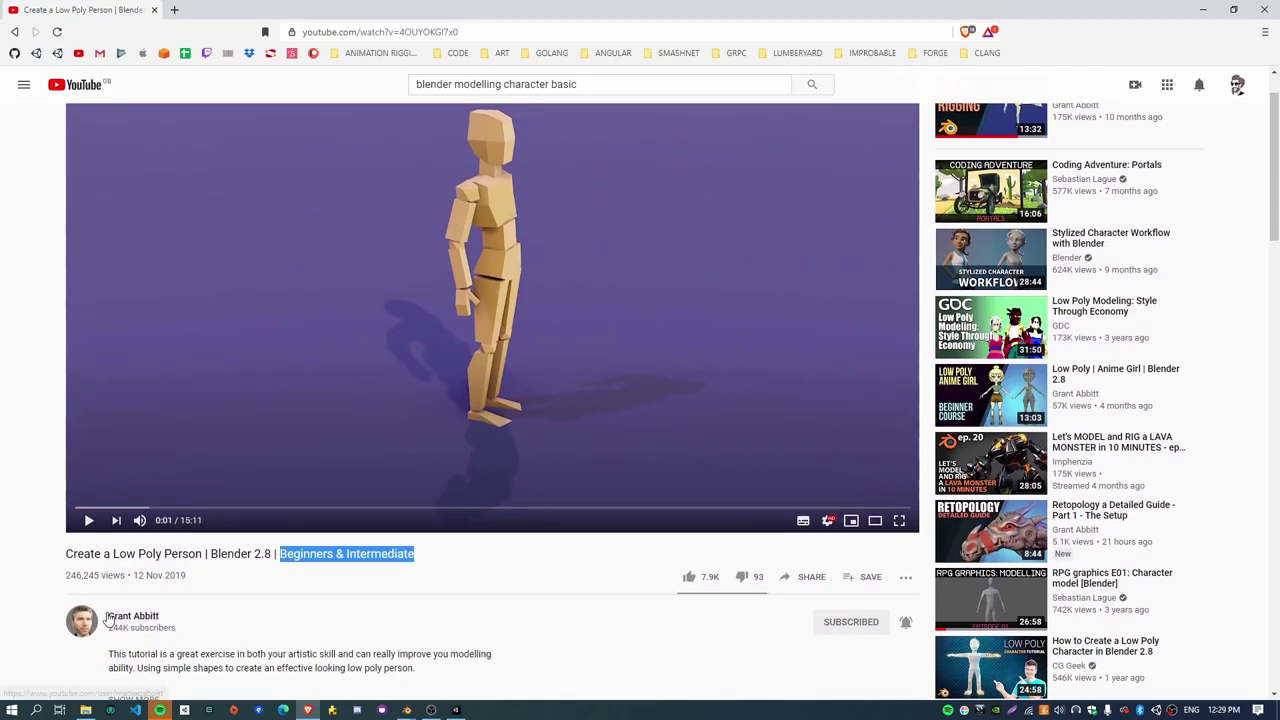
{"action": "scroll", "coordinate": [485, 346], "scroll_direction": "up", "scroll_amount": 1}
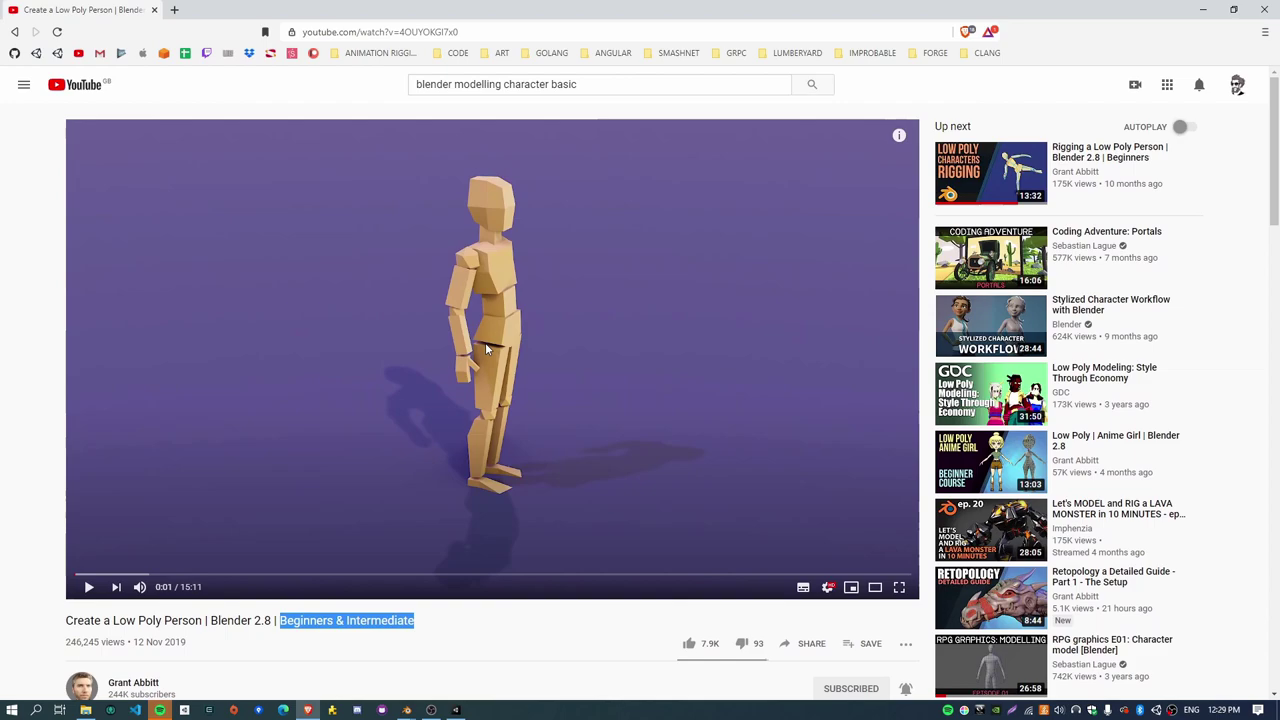
Step: Switch back to Blender and examine the character mesh from head to feet in the front orthographic view
{"action": "left_click", "coordinate": [1205, 10]}
{"action": "middle_click_drag", "start_coordinate": [370, 342], "coordinate": [577, 371]}
{"action": "key", "text": "KP_1"}
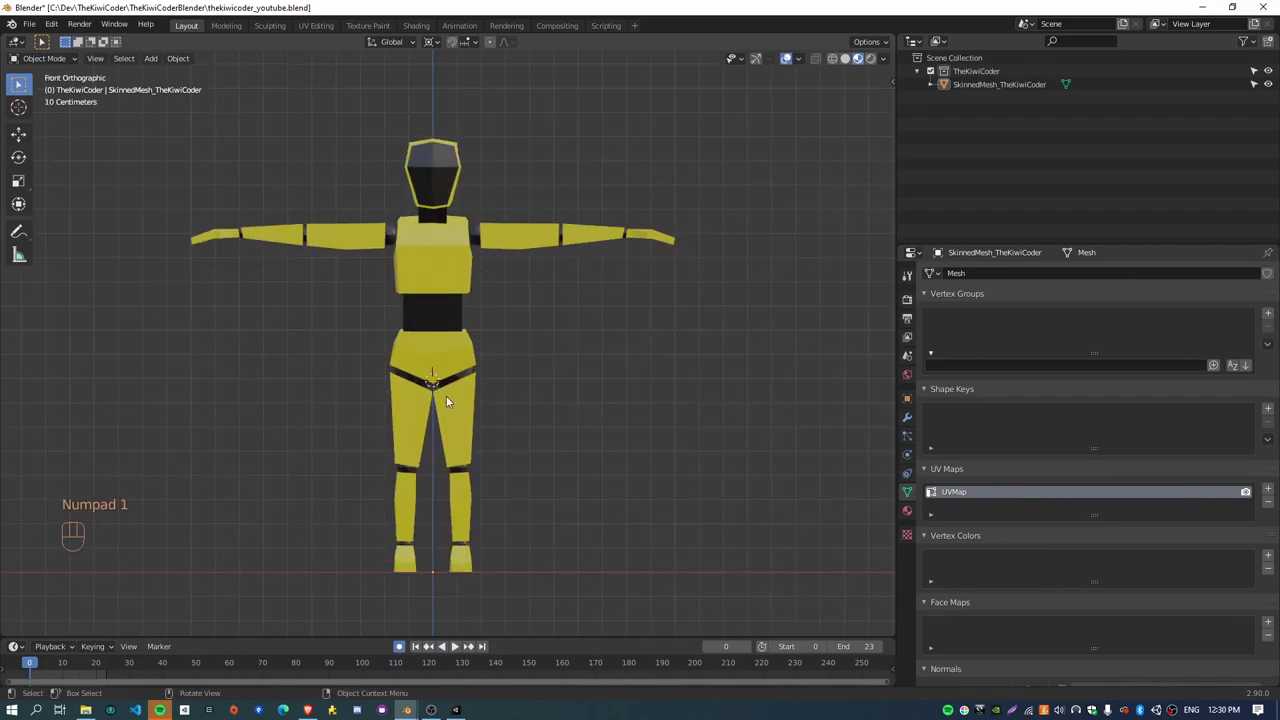
{"action": "scroll", "coordinate": [460, 482], "scroll_direction": "up", "scroll_amount": 2}
{"action": "scroll", "coordinate": [460, 482], "scroll_direction": "down", "scroll_amount": 3}
{"action": "middle_click_drag", "start_coordinate": [466, 320], "coordinate": [443, 316], "text": "shift"}
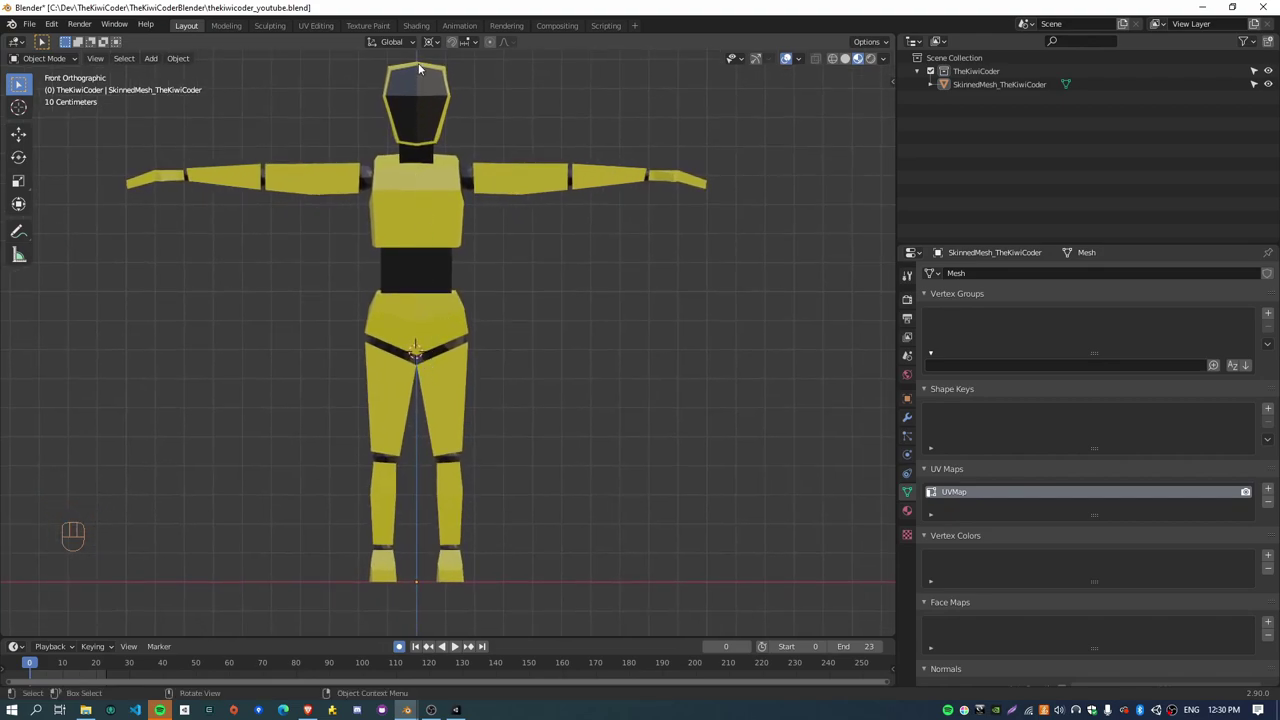
{"action": "middle_click_drag", "start_coordinate": [474, 487], "coordinate": [527, 284], "text": "shift"}
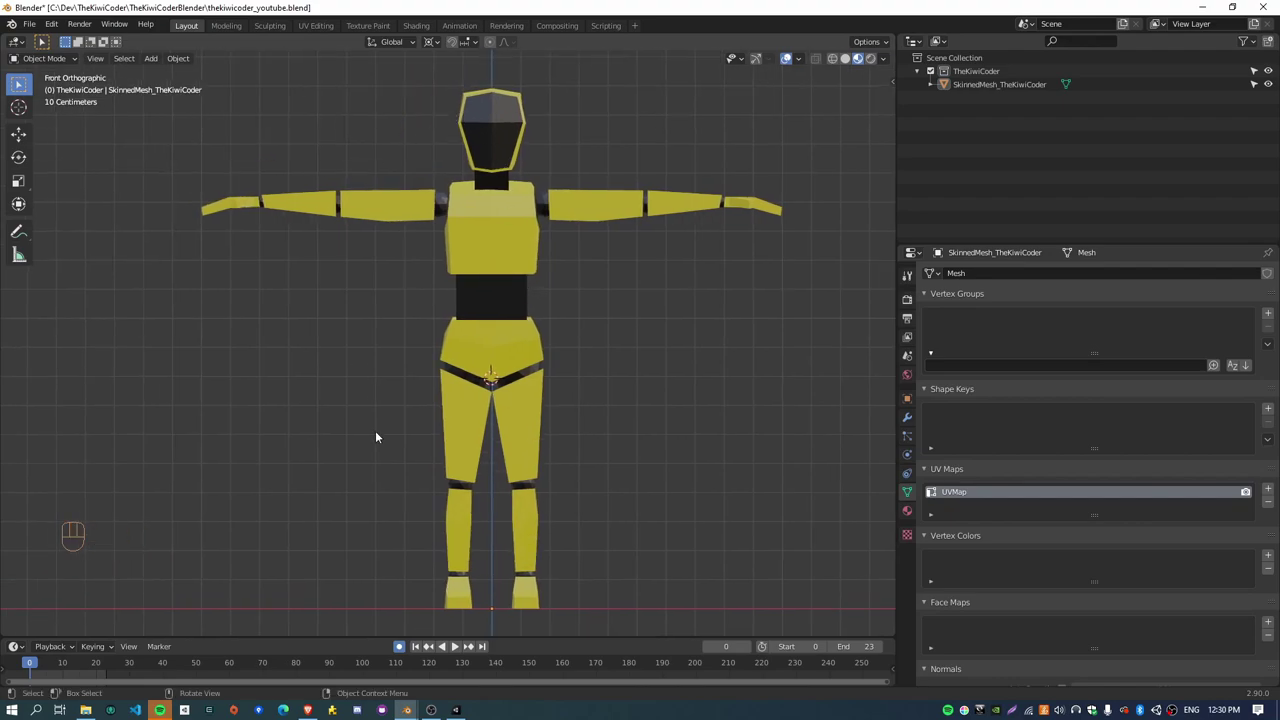
{"action": "scroll", "coordinate": [497, 412], "scroll_direction": "up", "scroll_amount": 1}
{"action": "middle_click_drag", "start_coordinate": [534, 428], "coordinate": [491, 366], "text": "shift"}
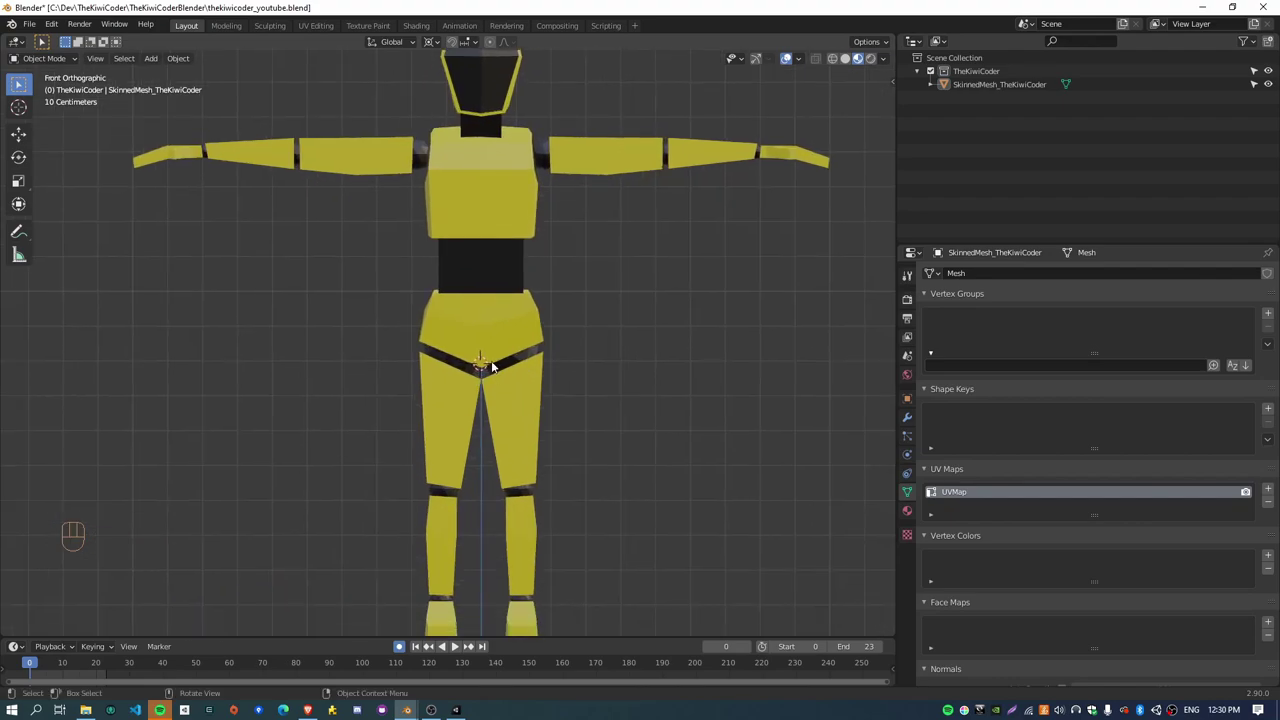
{"action": "scroll", "coordinate": [669, 432], "scroll_direction": "down", "scroll_amount": 1}
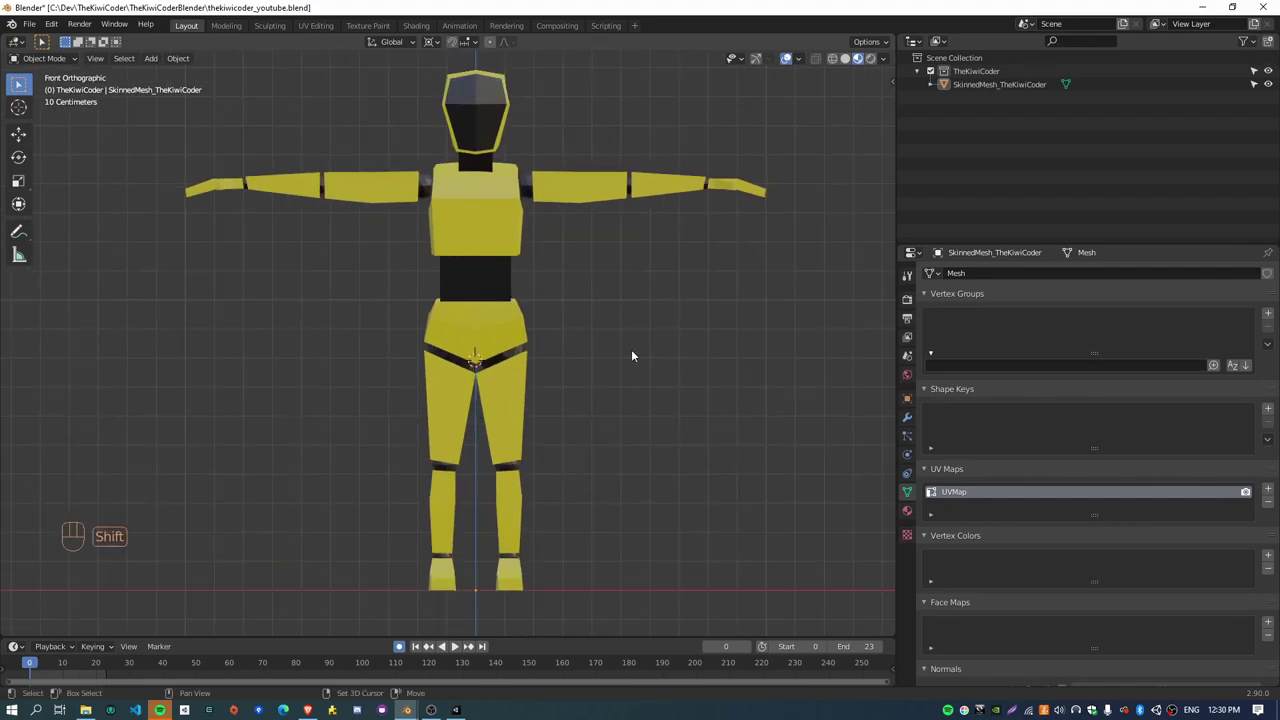
Step: Snap the 3D cursor to the world origin and add an armature there
{"action": "key", "text": "shift+s"}
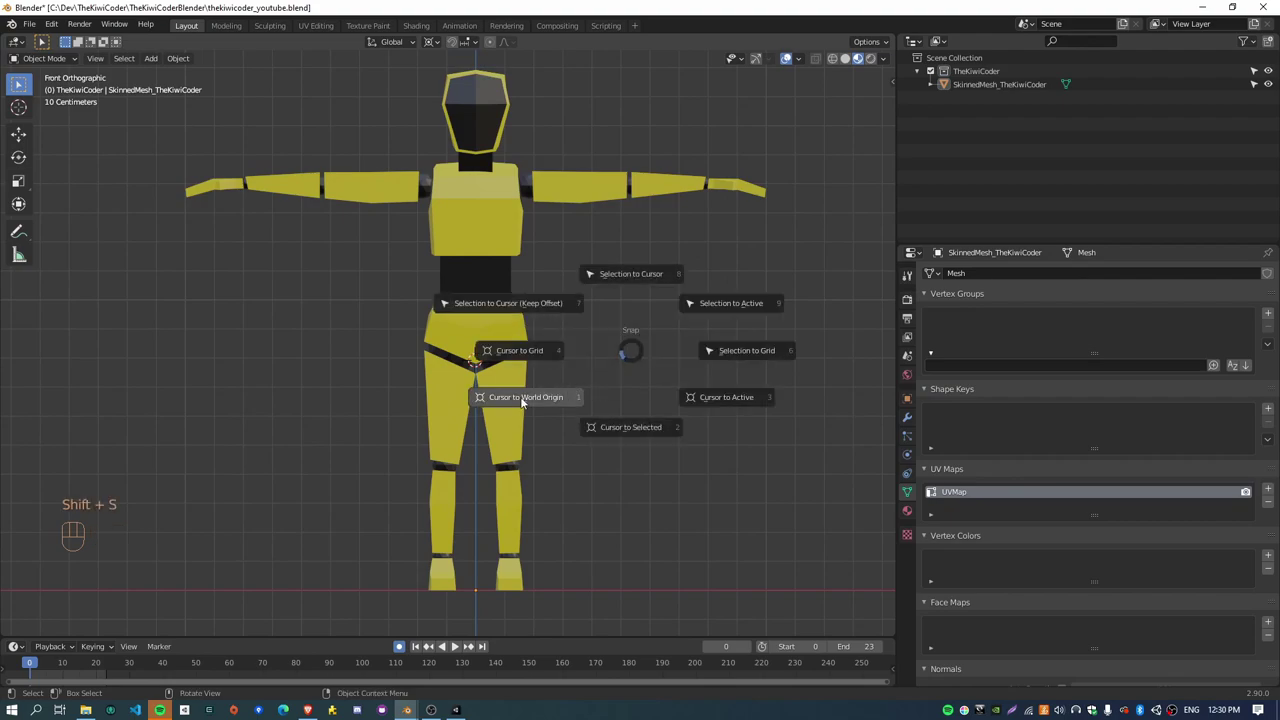
{"action": "left_click", "coordinate": [483, 396]}
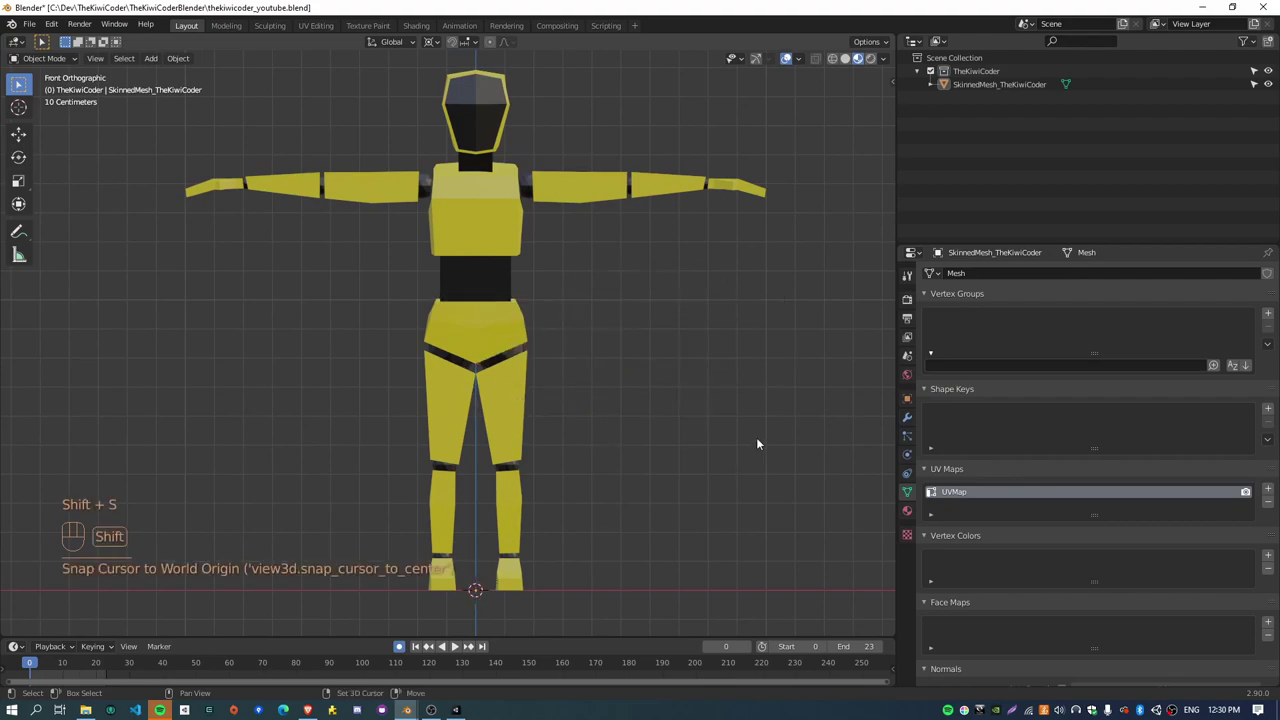
{"action": "key", "text": "shift+a"}
{"action": "mouse_move", "coordinate": [756, 437]}
{"action": "left_click", "coordinate": [833, 440]}
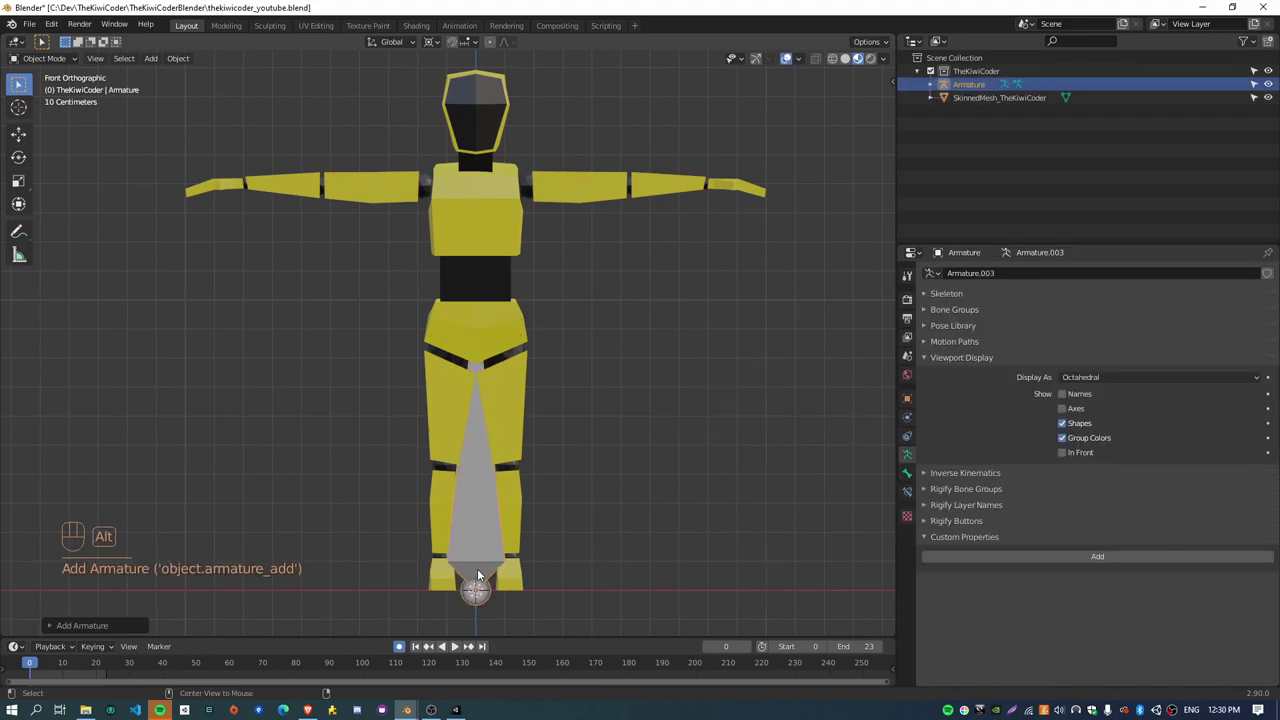
Step: Try X-Ray display to see the new armature bone through the character mesh
{"action": "key", "text": "alt+z"}
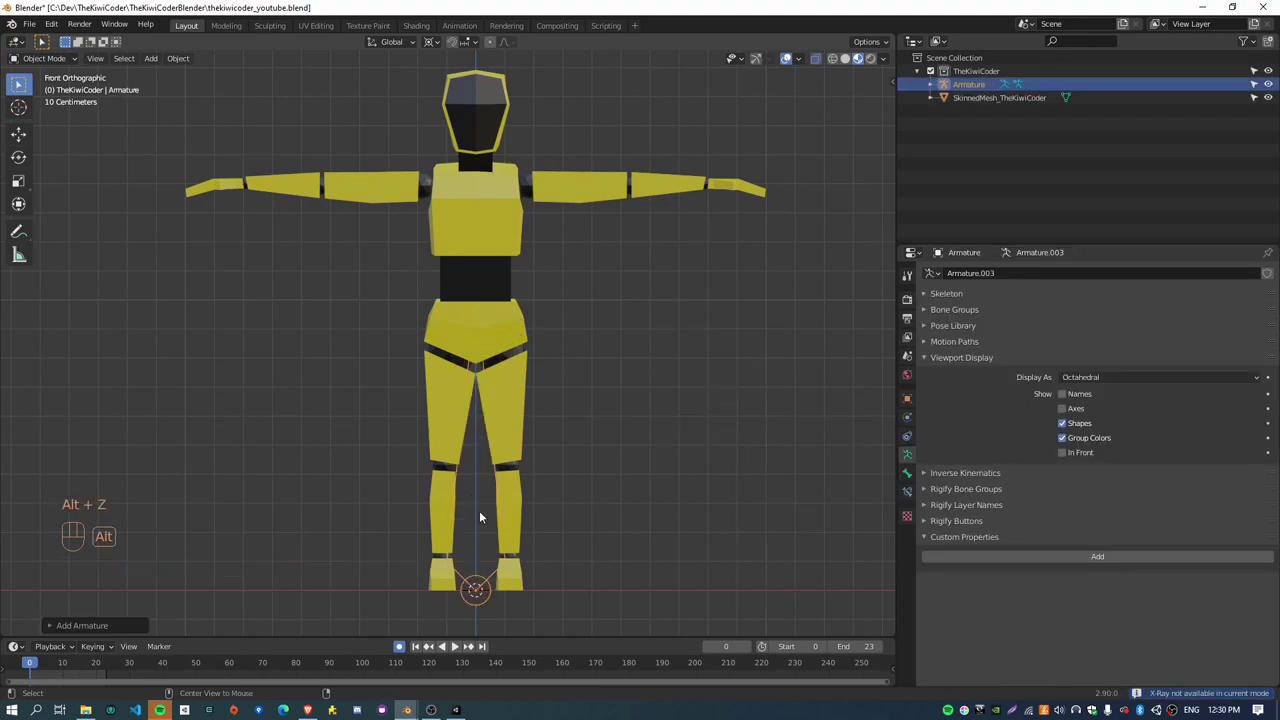
{"action": "key", "text": "alt+z"}
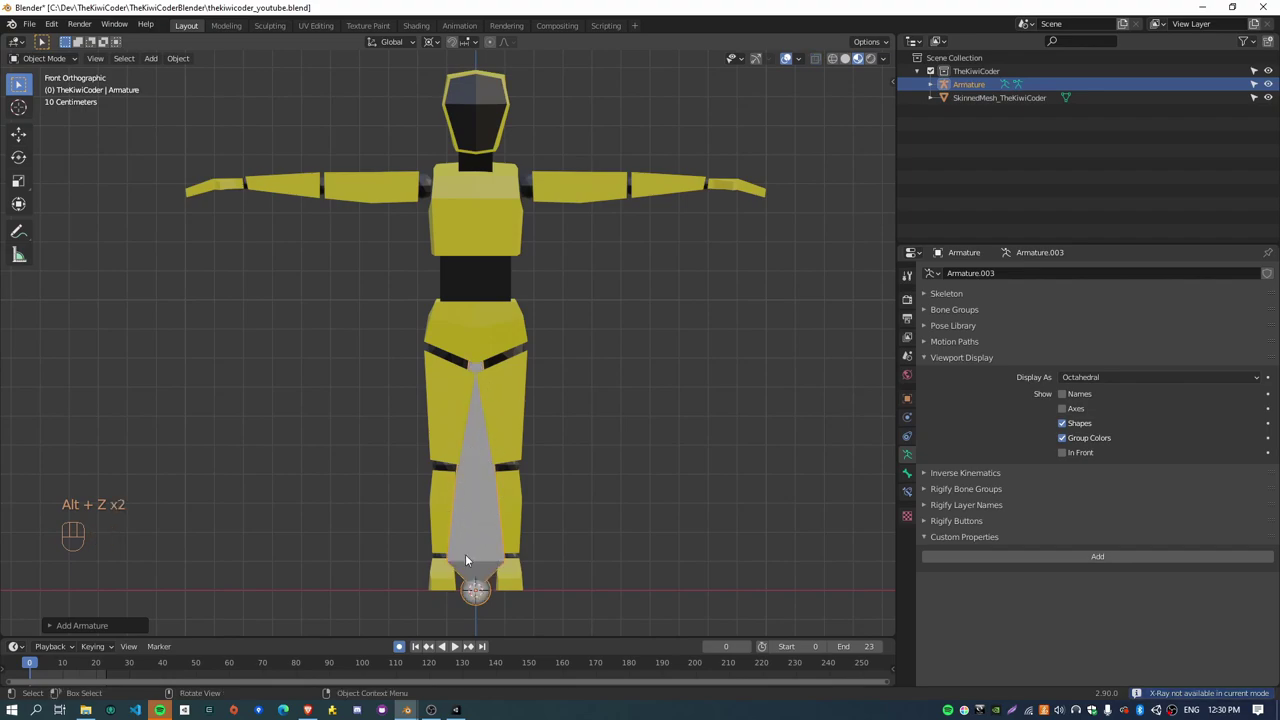
{"action": "key", "text": "alt+z"}
Step: Enable the In Front display option for the armature so its bone draws over the character mesh
{"action": "mouse_move", "coordinate": [568, 431]}
{"action": "middle_mouse_down"}
{"action": "mouse_move", "coordinate": [664, 413]}
{"action": "mouse_move", "coordinate": [526, 443]}
{"action": "mouse_move", "coordinate": [585, 452]}
{"action": "mouse_move", "coordinate": [555, 423]}
{"action": "middle_mouse_up"}
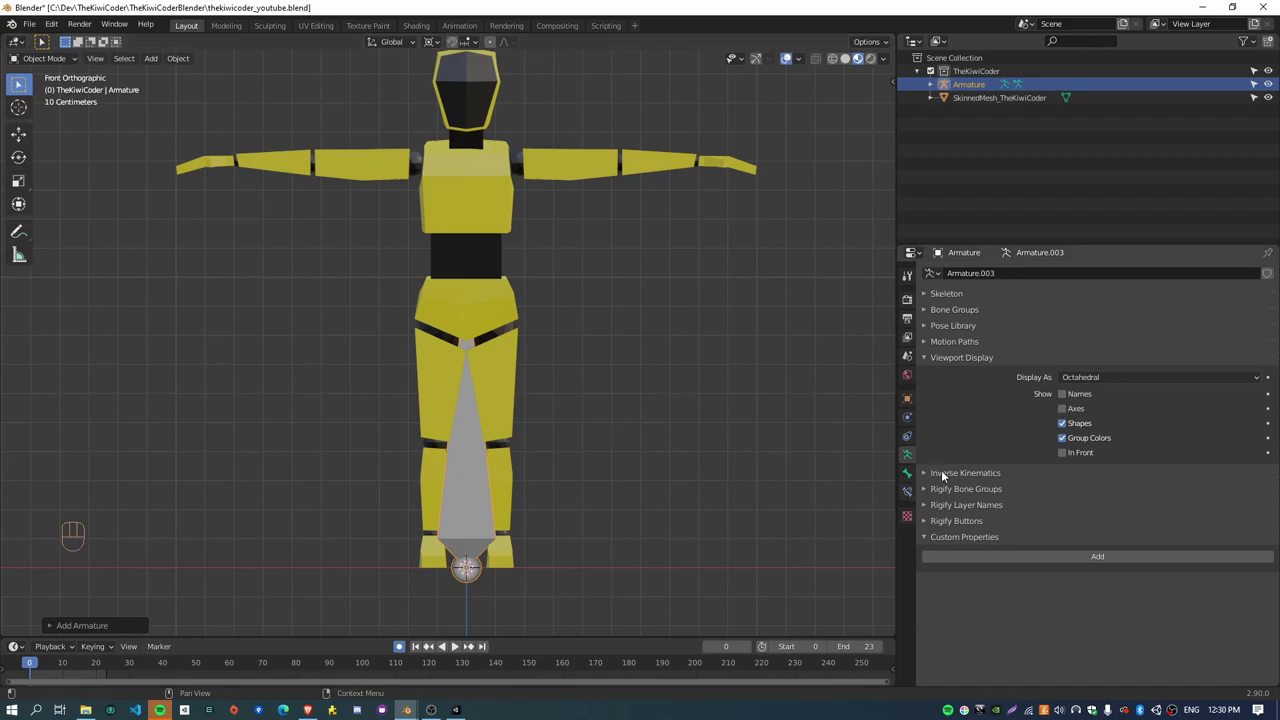
{"action": "left_click", "coordinate": [1063, 452]}
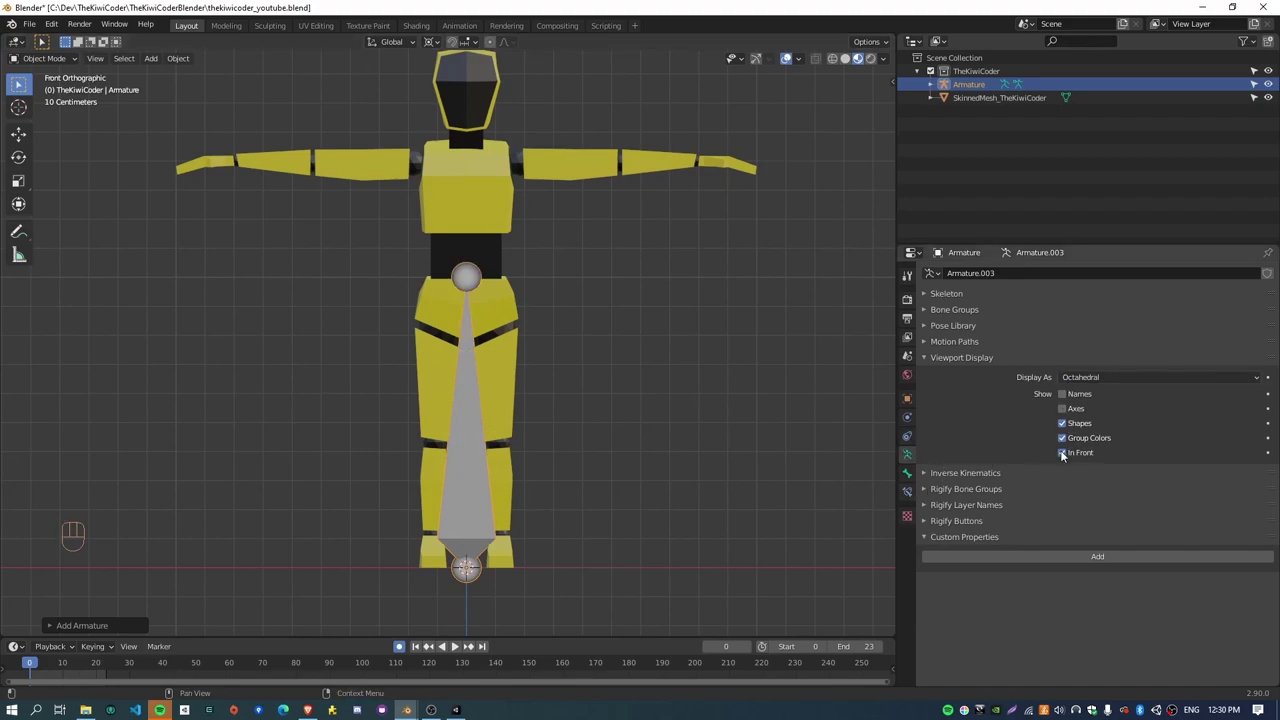
{"action": "middle_click_drag", "start_coordinate": [544, 350], "coordinate": [656, 439], "text": "shift"}
{"action": "key", "text": "KP_1"}
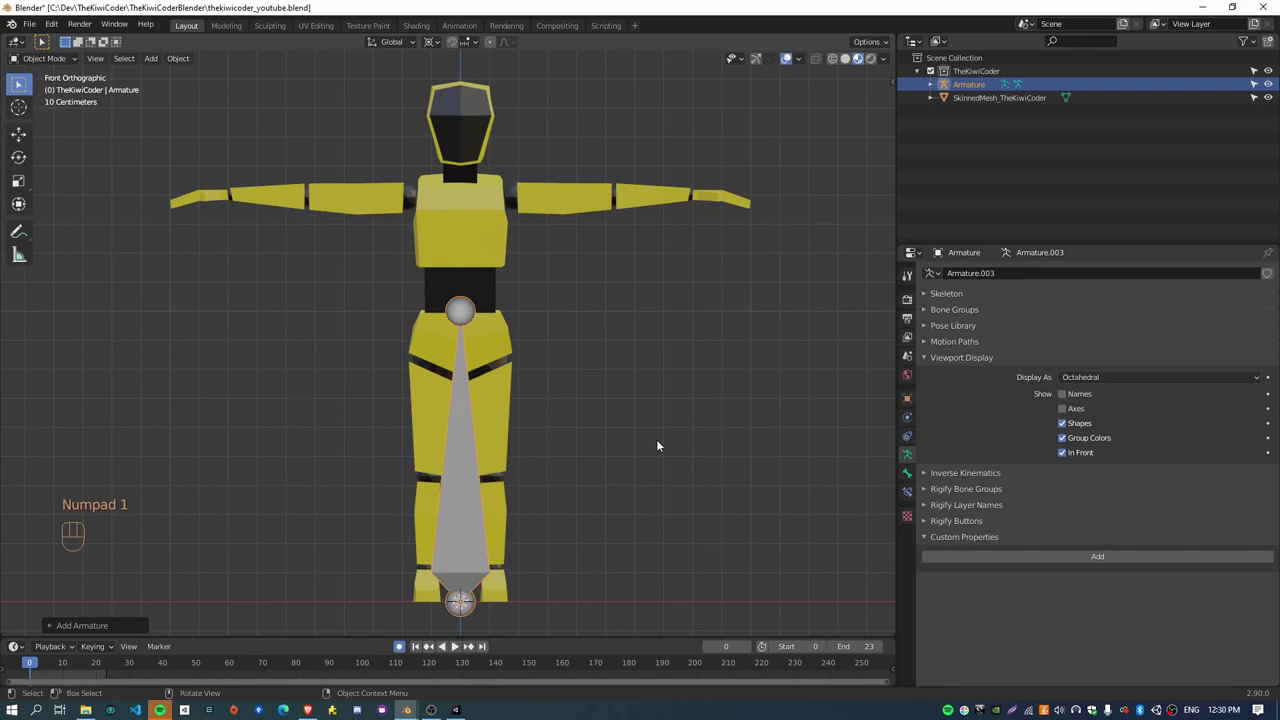
{"action": "key", "text": "KP_3"}
{"action": "key", "text": "KP_1"}
{"action": "key", "text": "KP_3"}
{"action": "key", "text": "KP_7"}
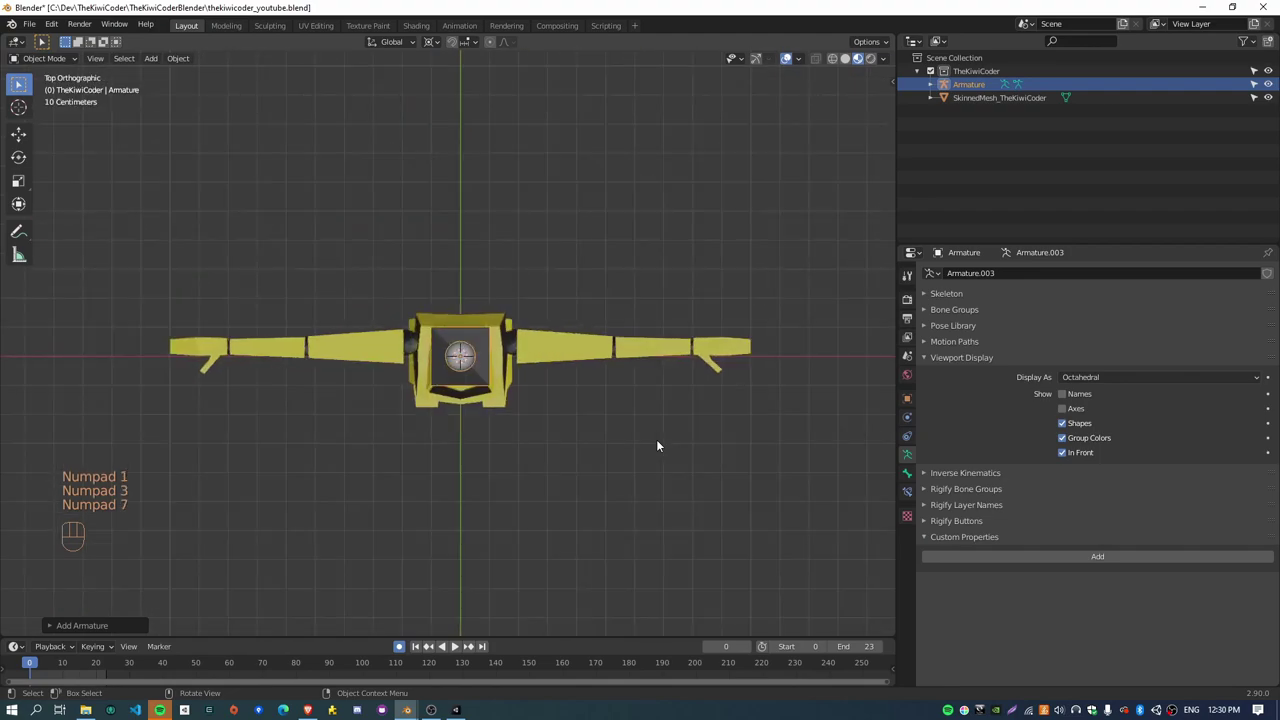
Step: Examine the armature bone against the character mesh in the front and right orthographic views
{"action": "key", "text": "KP_1"}
{"action": "scroll", "coordinate": [630, 356], "scroll_direction": "down", "scroll_amount": 2}
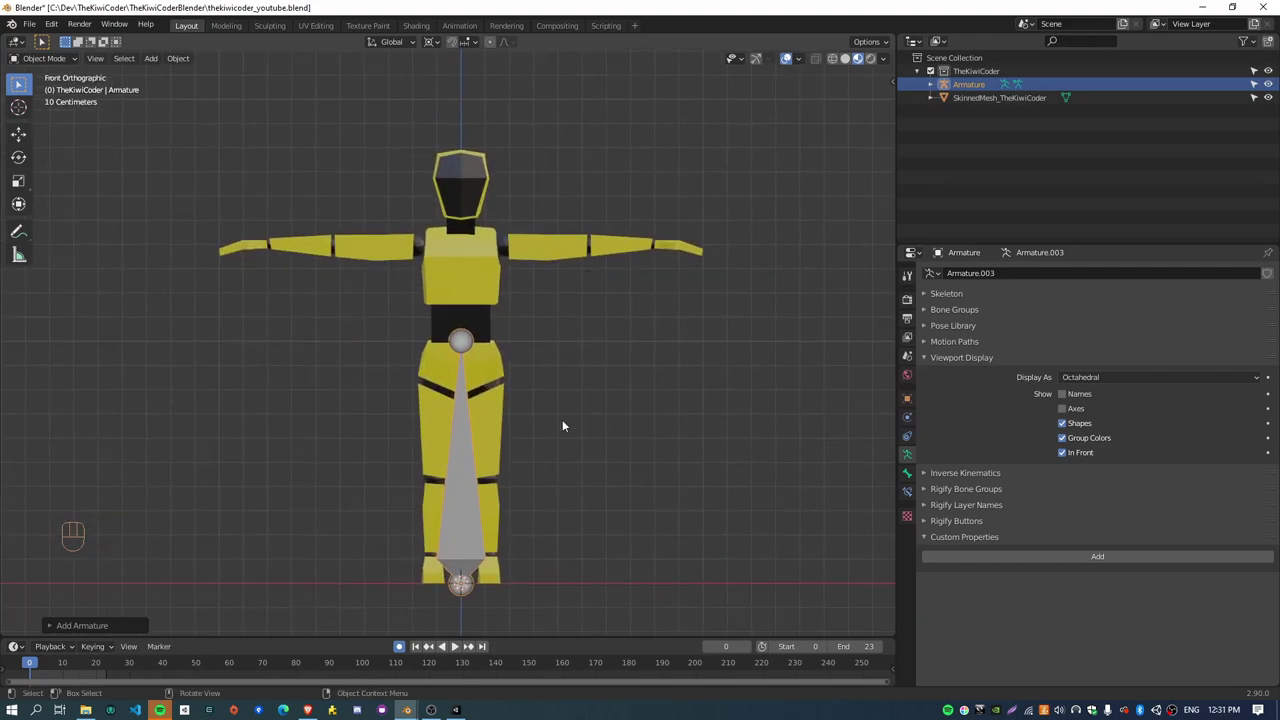
{"action": "key", "text": "KP_3"}
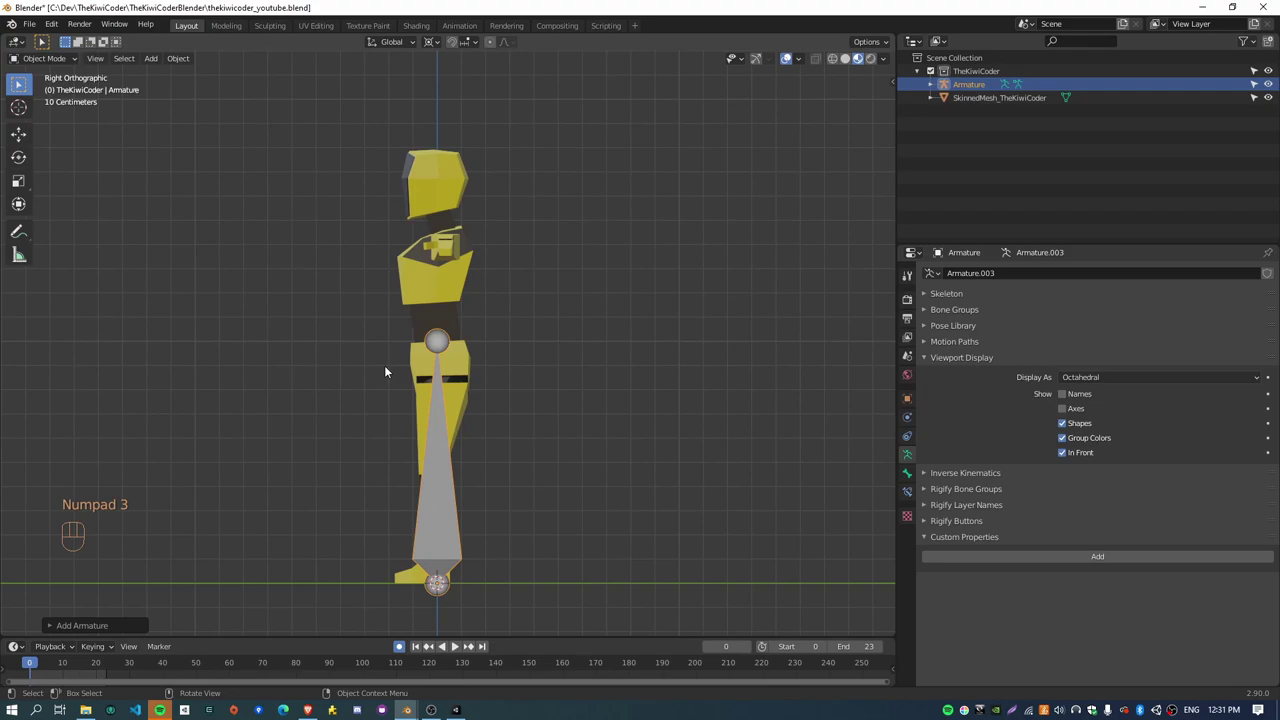
{"action": "key", "text": "KP_1"}
{"action": "scroll", "coordinate": [484, 388], "scroll_direction": "up", "scroll_amount": 2}
{"action": "scroll", "coordinate": [484, 388], "scroll_direction": "down", "scroll_amount": 3}
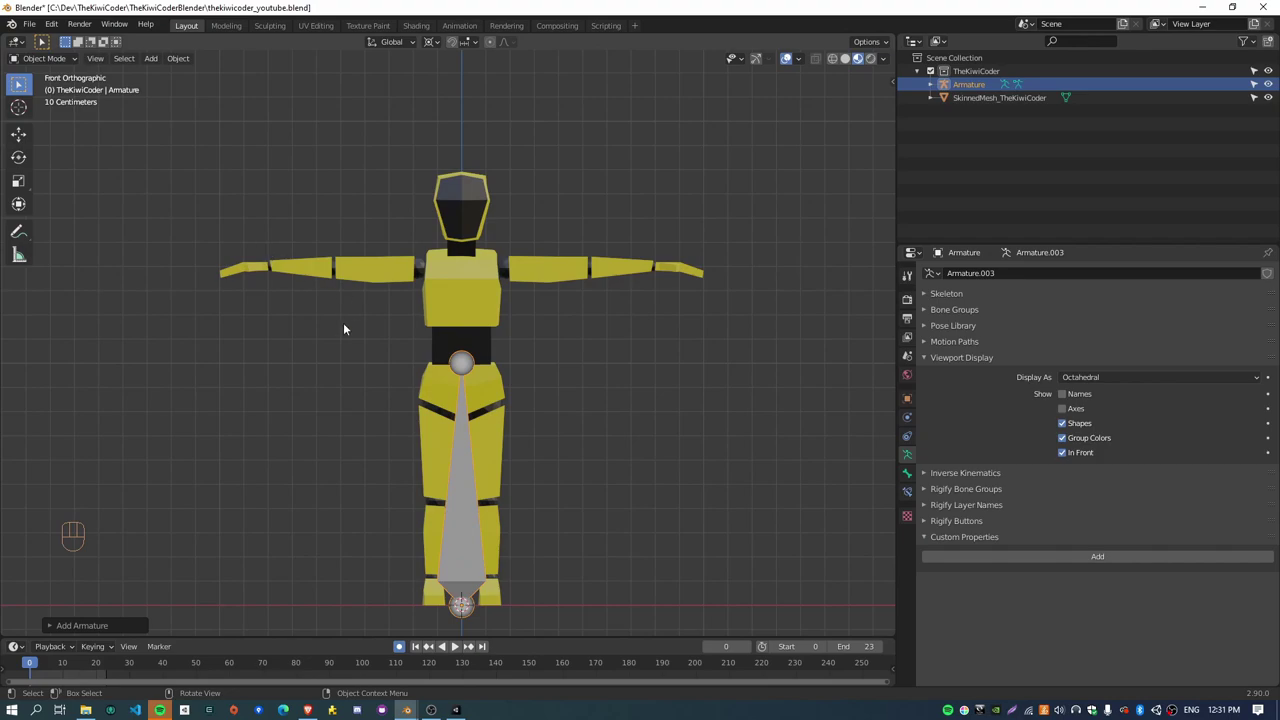
{"action": "scroll", "coordinate": [491, 302], "scroll_direction": "up", "scroll_amount": 1}
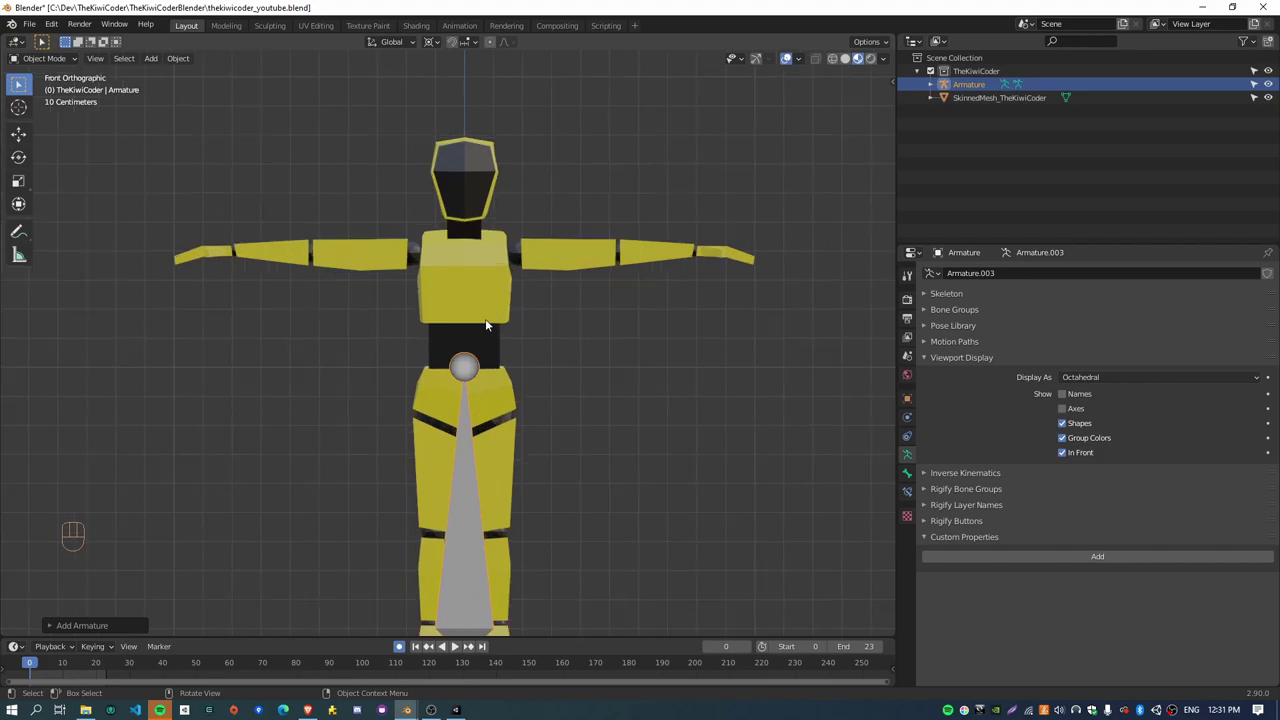
{"action": "middle_click_drag", "start_coordinate": [504, 327], "coordinate": [511, 273], "text": "shift"}
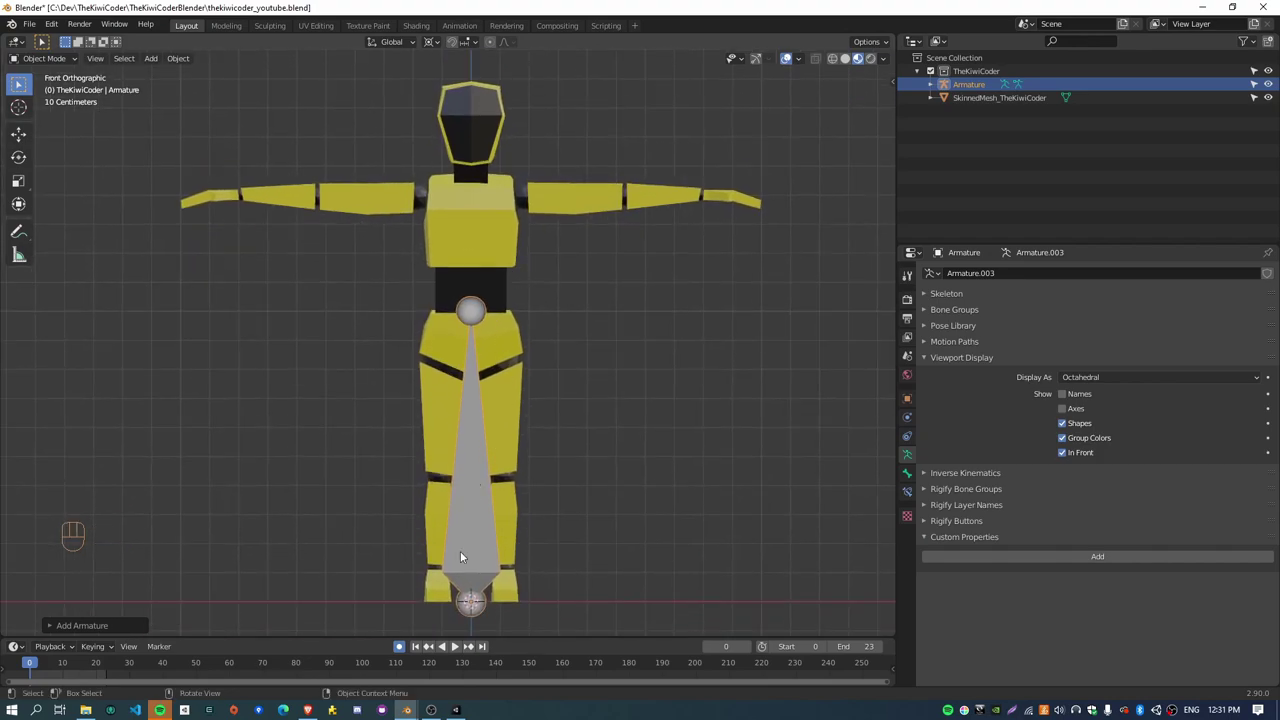
Step: Move the armature up about 0.82 m along the Z axis so its base sits inside the pelvis
{"action": "key", "text": "g"}
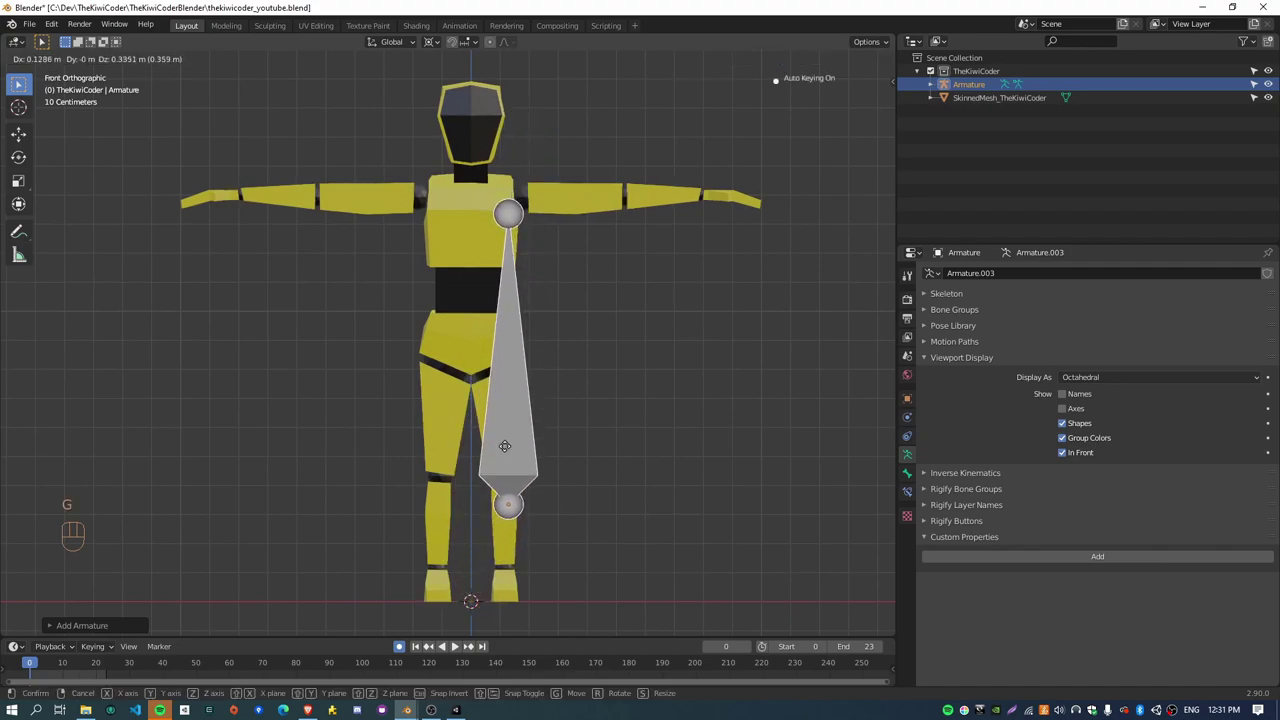
{"action": "key", "text": "z"}
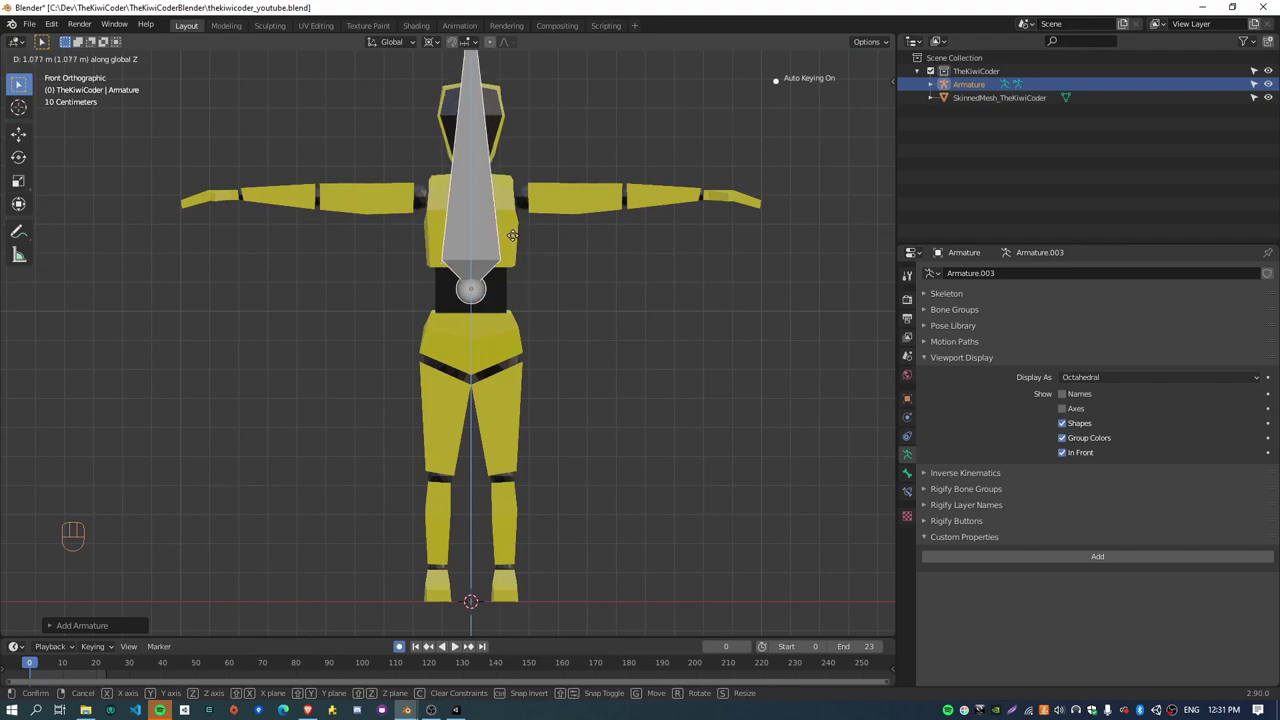
{"action": "left_click", "coordinate": [506, 304]}
{"action": "middle_click_drag", "start_coordinate": [522, 238], "coordinate": [536, 345], "text": "shift"}
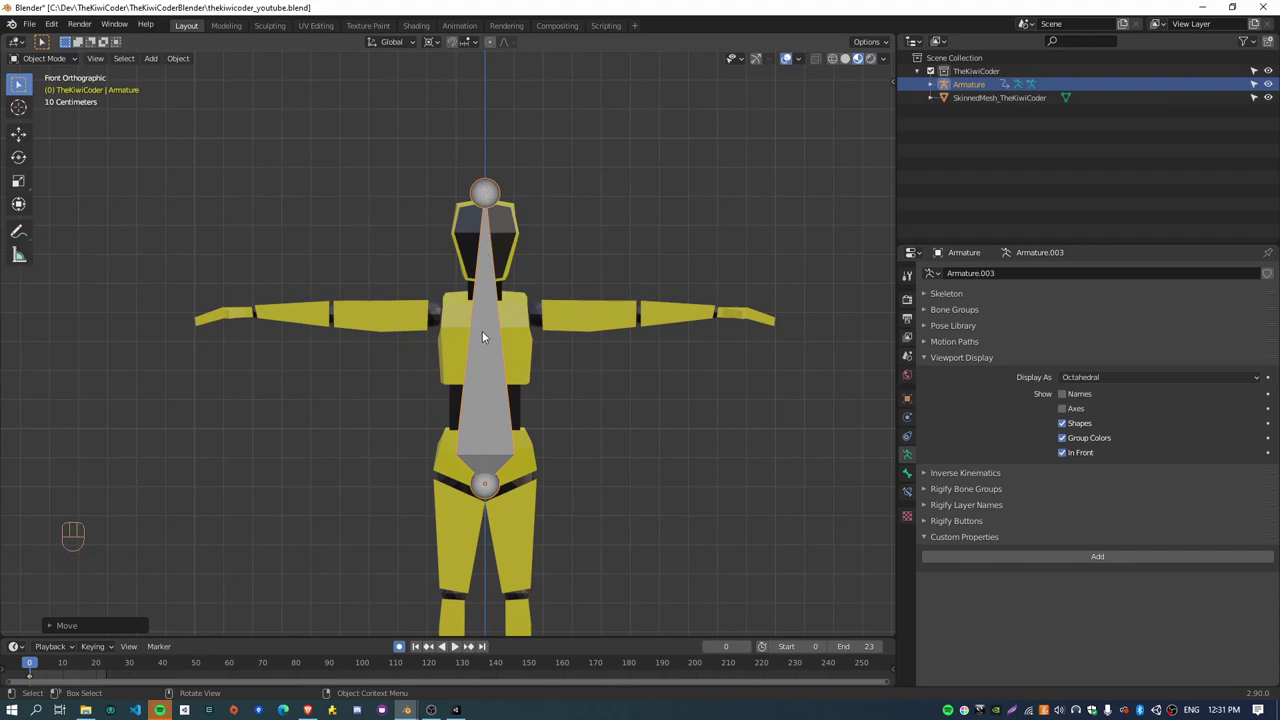
Step: Edit the armature and lower the bone's tip along the Z axis to the top of the pelvis
{"action": "left_click", "coordinate": [60, 58]}
{"action": "key", "text": "Tab"}
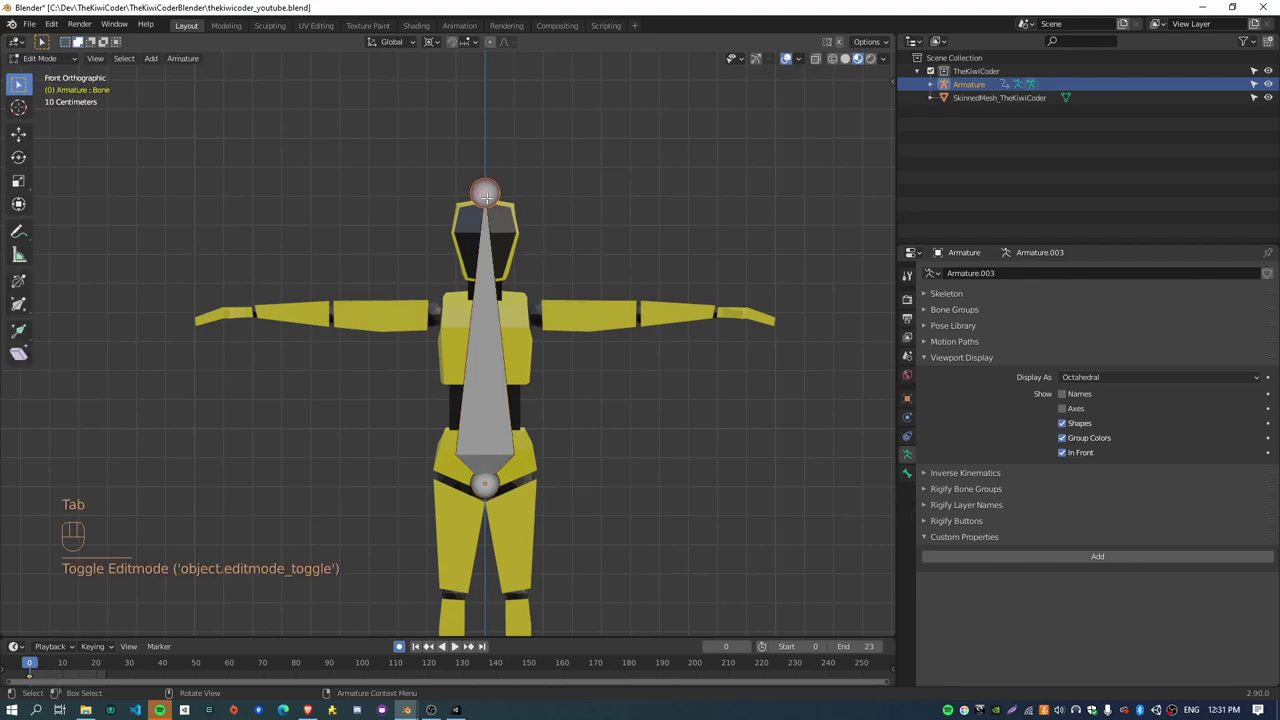
{"action": "key", "text": "g"}
{"action": "key", "text": "z"}
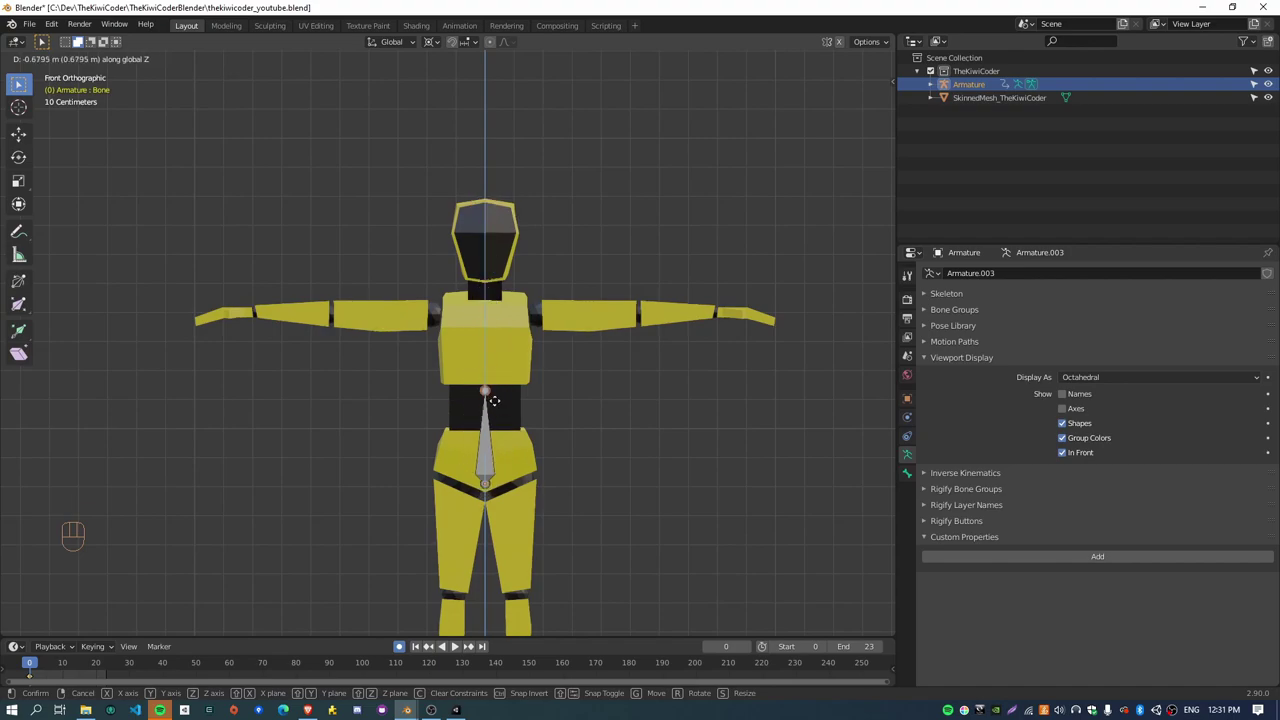
{"action": "left_click", "coordinate": [493, 436]}
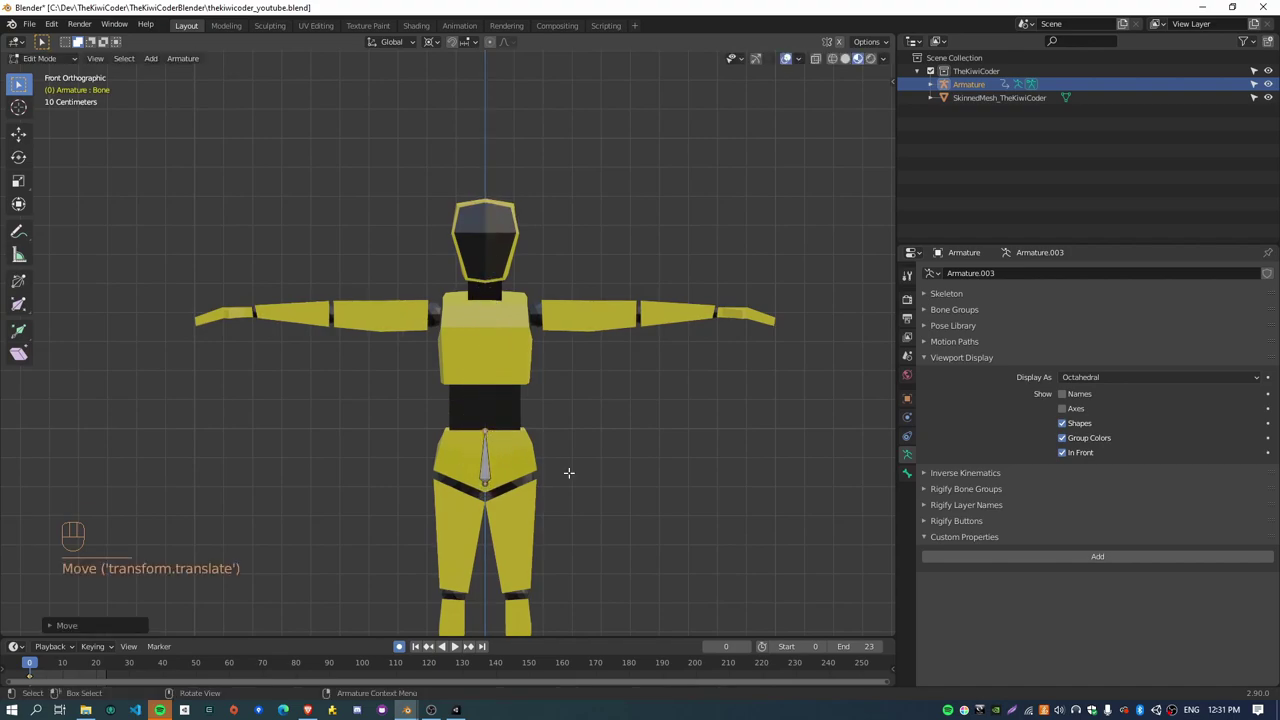
Step: Shift the pelvis bone's base joint slightly toward the character's back in the right orthographic view
{"action": "middle_click_drag", "start_coordinate": [590, 483], "coordinate": [591, 429], "text": "shift"}
{"action": "scroll", "coordinate": [625, 475], "scroll_direction": "up", "scroll_amount": 4}
{"action": "middle_click_drag", "start_coordinate": [651, 520], "coordinate": [615, 404], "text": "shift"}
{"action": "scroll", "coordinate": [535, 371], "scroll_direction": "up", "scroll_amount": 1}
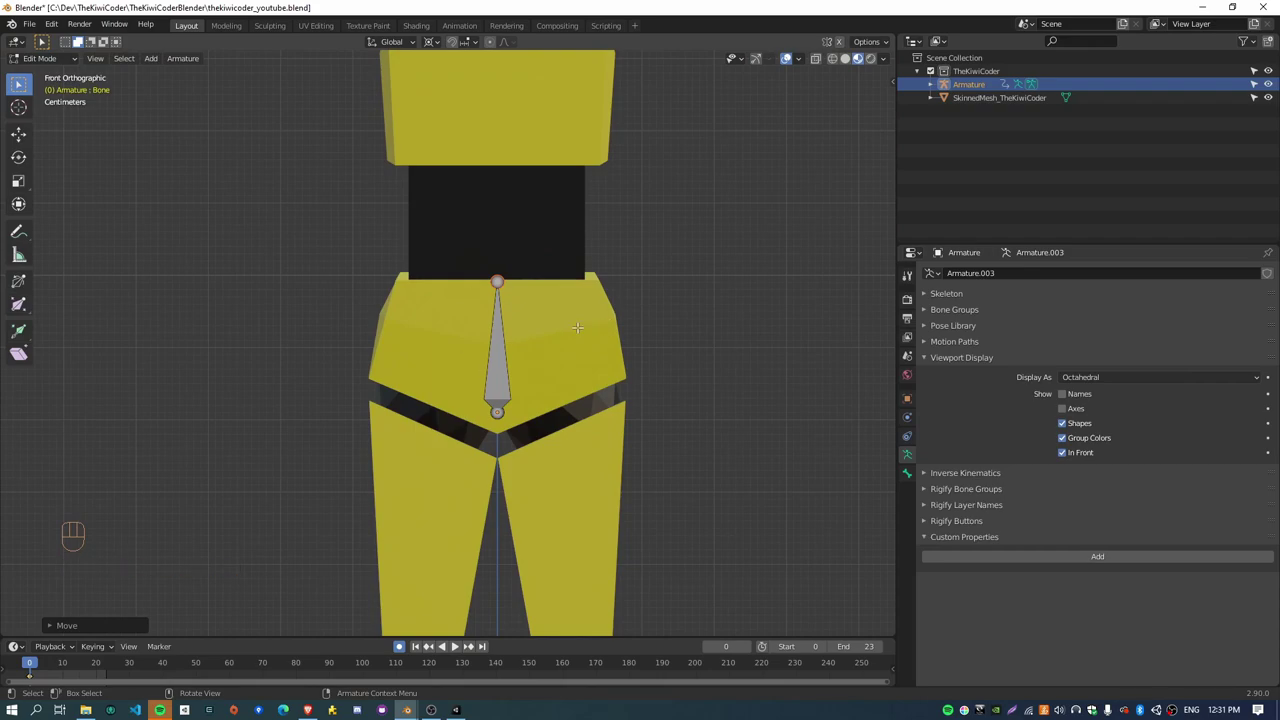
{"action": "scroll", "coordinate": [590, 290], "scroll_direction": "down", "scroll_amount": 5}
{"action": "scroll", "coordinate": [480, 103], "scroll_direction": "up", "scroll_amount": 1}
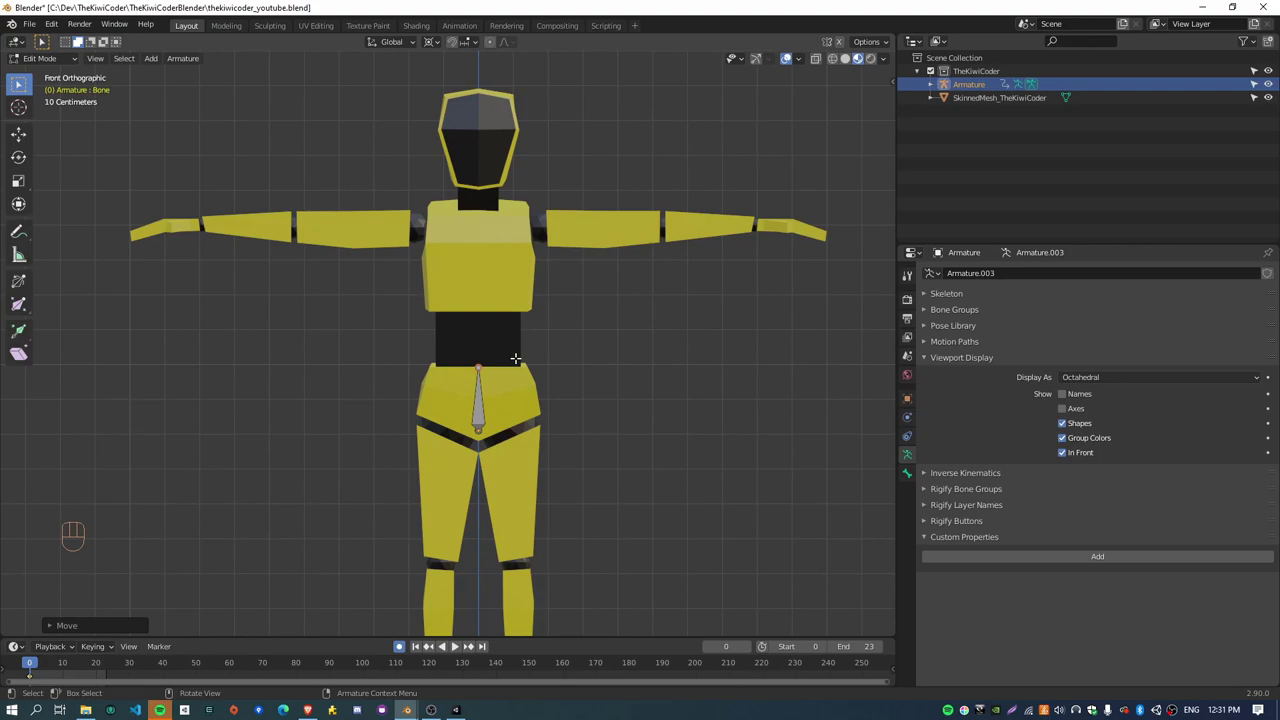
{"action": "middle_click_drag", "start_coordinate": [515, 358], "coordinate": [506, 335], "text": "shift"}
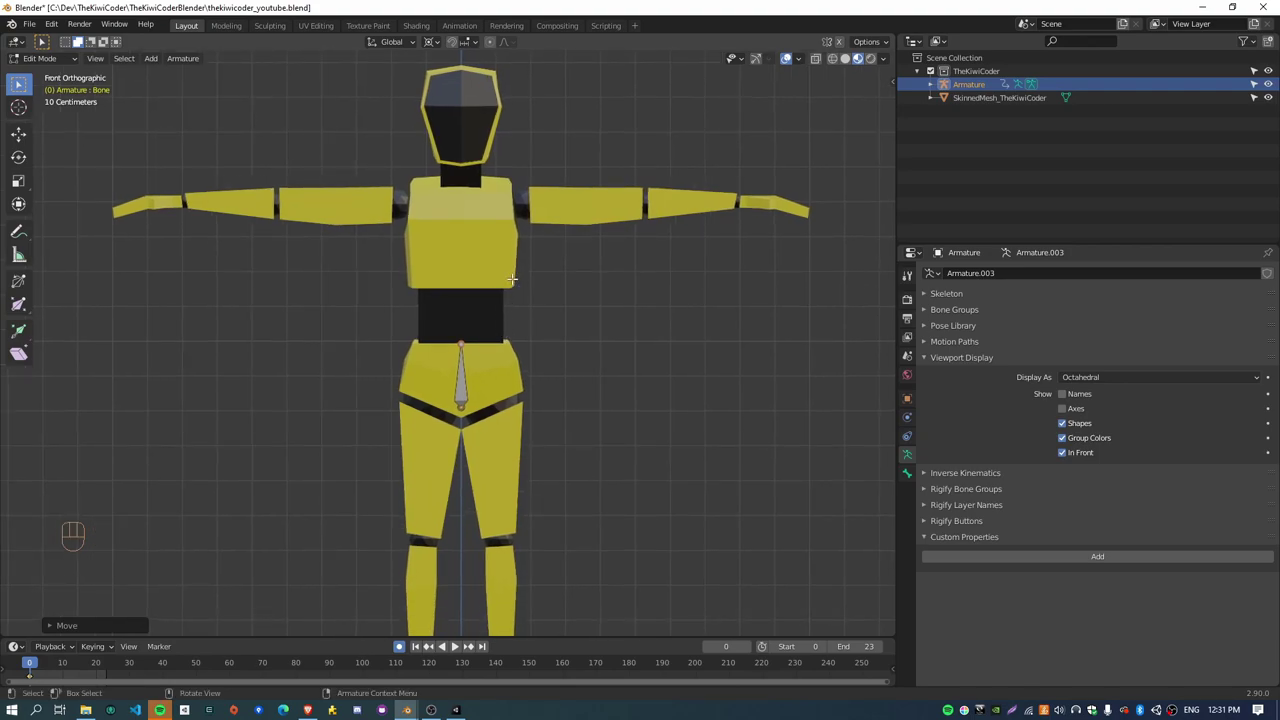
{"action": "key", "text": "KP_3"}
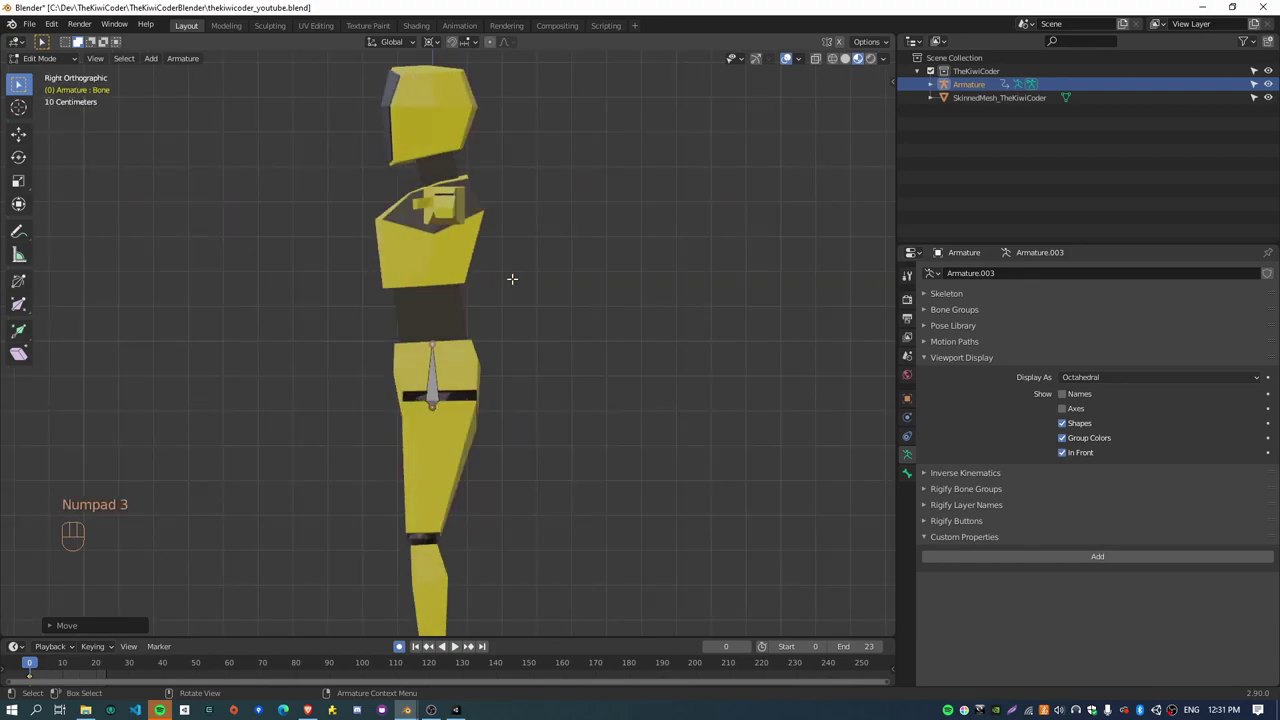
{"action": "scroll", "coordinate": [439, 352], "scroll_direction": "up", "scroll_amount": 4}
{"action": "left_click", "coordinate": [416, 476]}
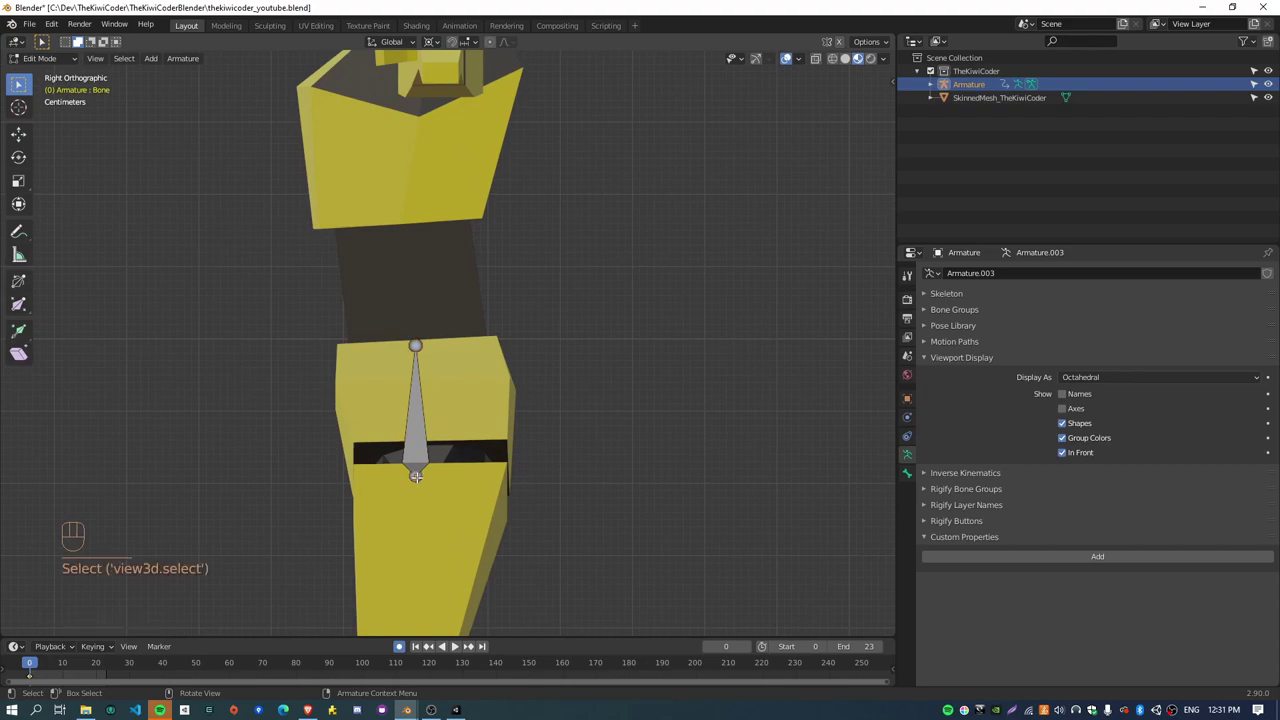
{"action": "key", "text": "g"}
{"action": "left_click", "coordinate": [425, 372]}
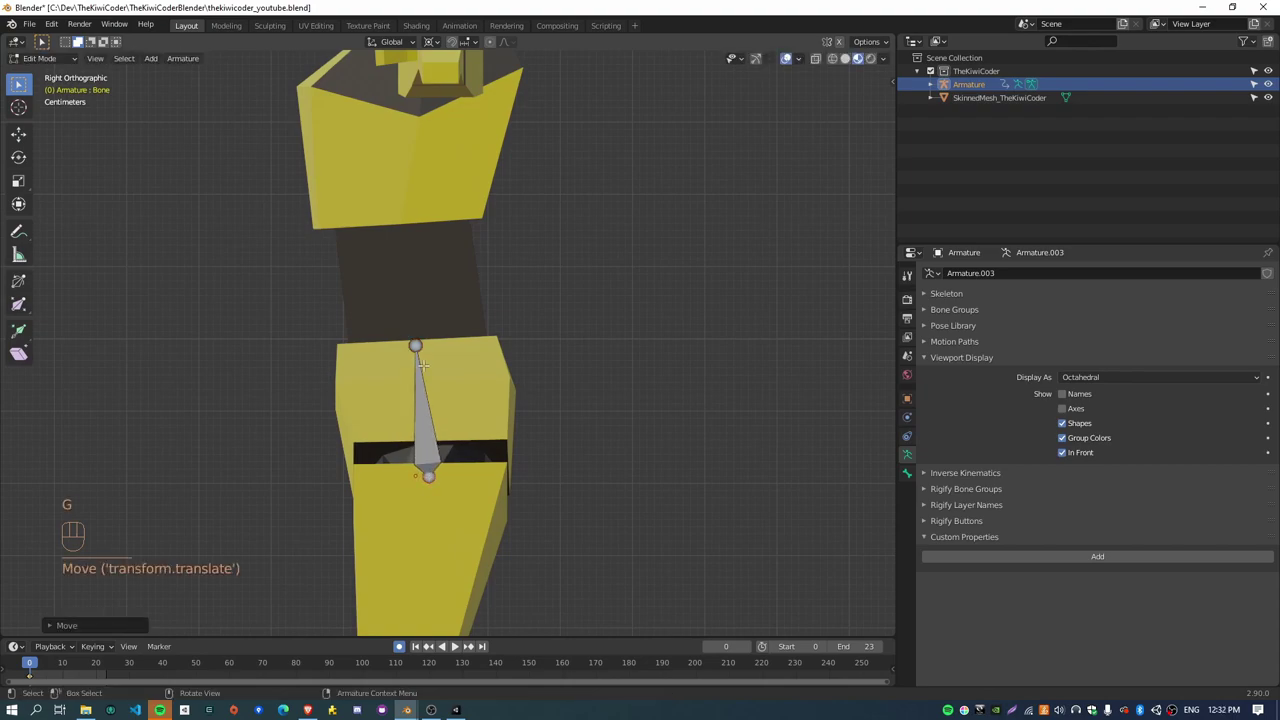
Step: Extrude a spine bone about 0.17 m long from the pelvis bone's tip up to the bottom of the chest
{"action": "left_click", "coordinate": [416, 344]}
{"action": "middle_click_drag", "start_coordinate": [430, 400], "coordinate": [484, 517], "text": "shift"}
{"action": "key", "text": "e"}
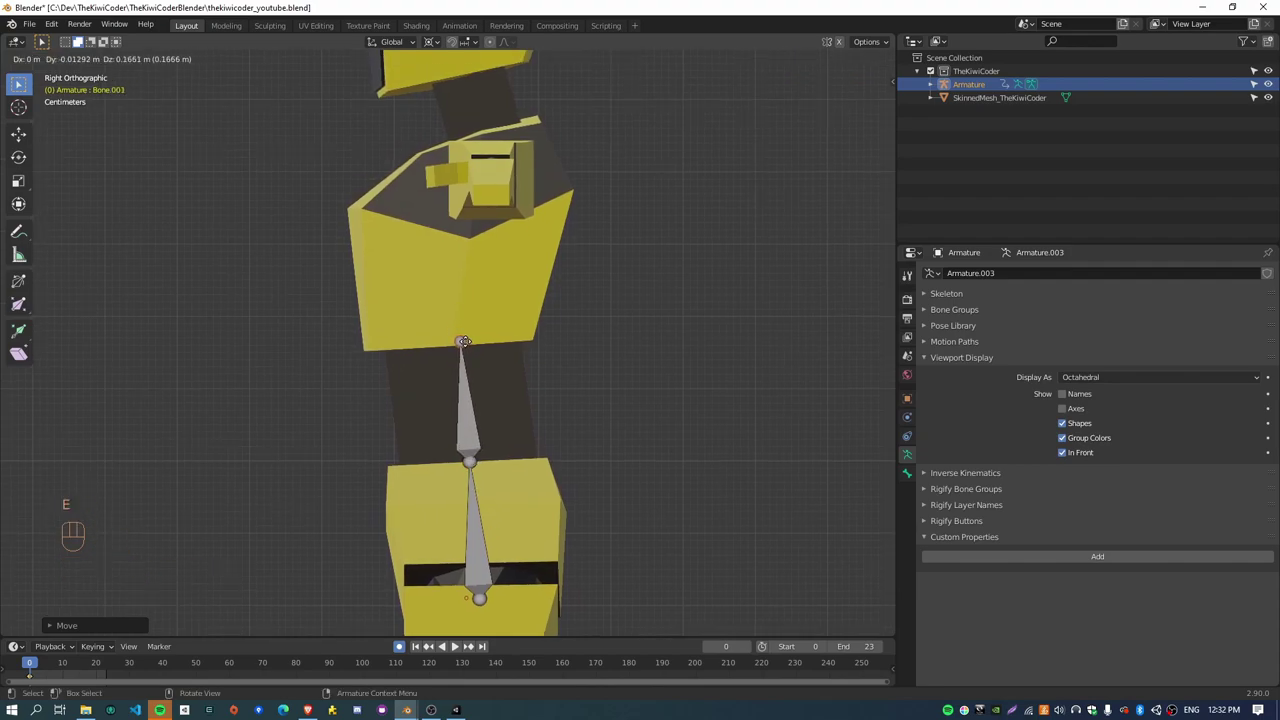
{"action": "left_click", "coordinate": [464, 342]}
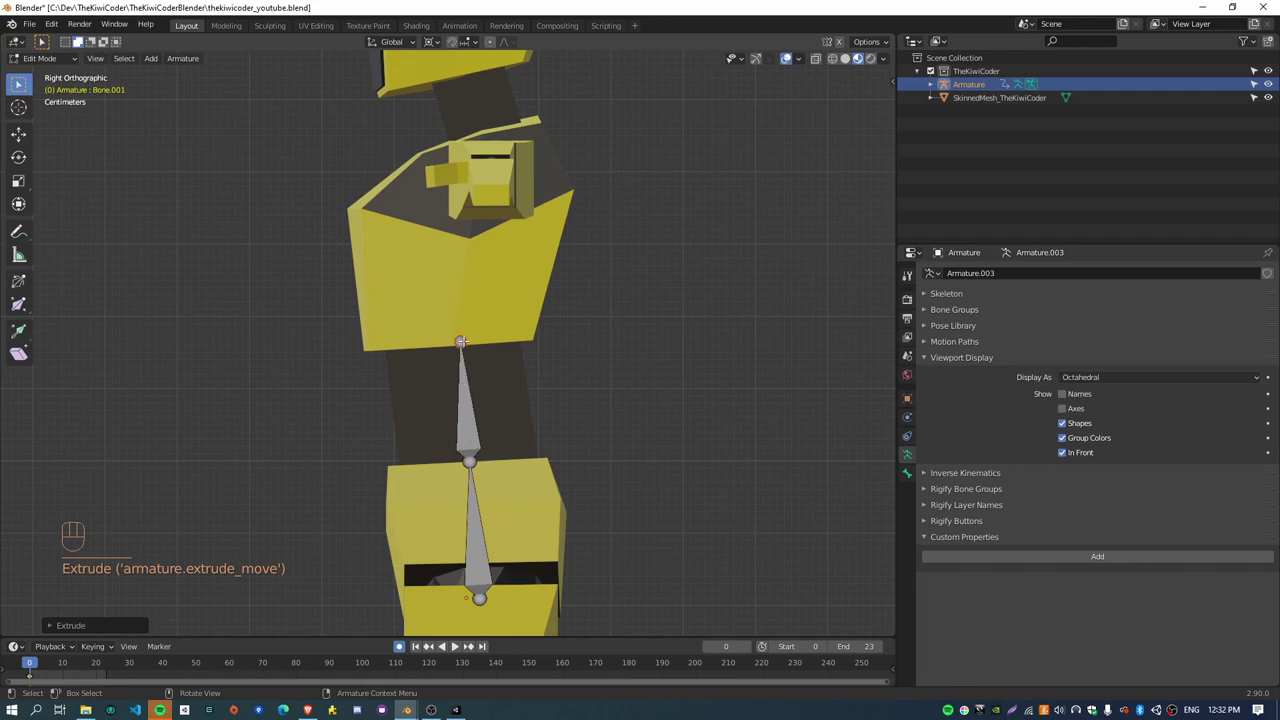
Step: Extrude two chest bones in sequence, about 0.20 m up to shoulder level and about 0.09 m up to the neck's base
{"action": "middle_click_drag", "start_coordinate": [434, 423], "coordinate": [484, 347], "text": "shift"}
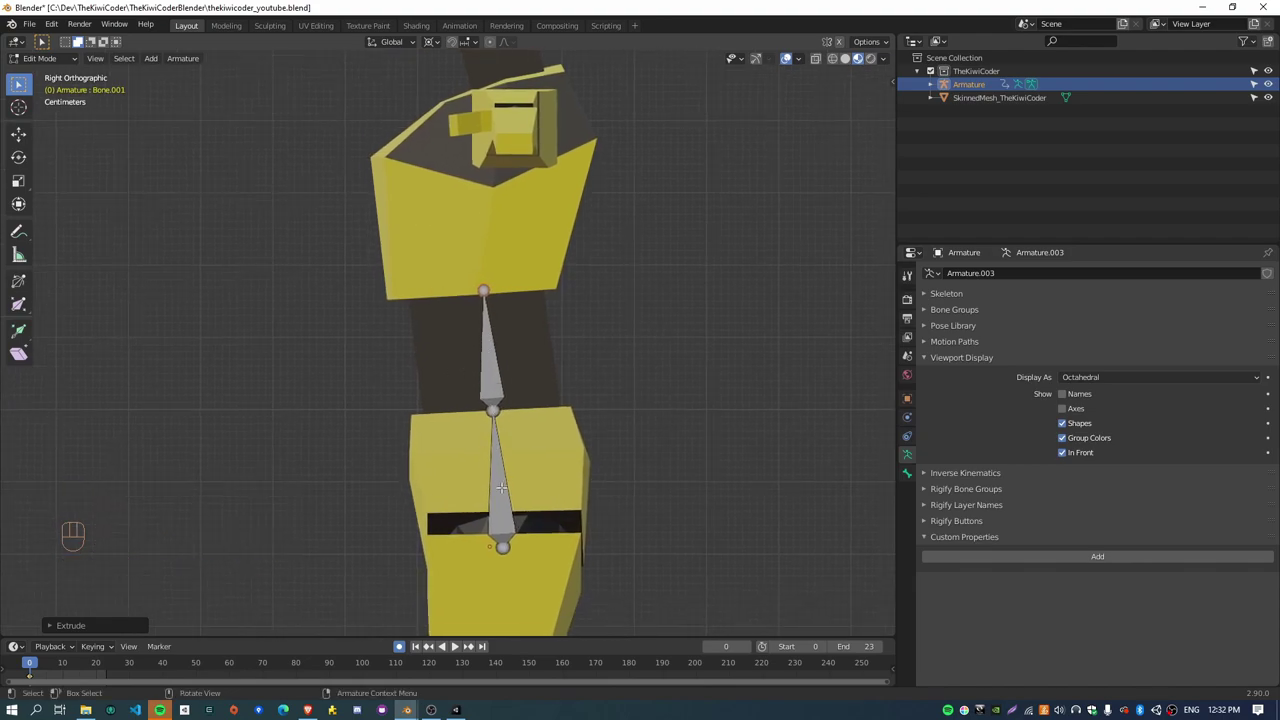
{"action": "middle_click_drag", "start_coordinate": [464, 392], "coordinate": [467, 493], "text": "shift"}
{"action": "key", "text": "e"}
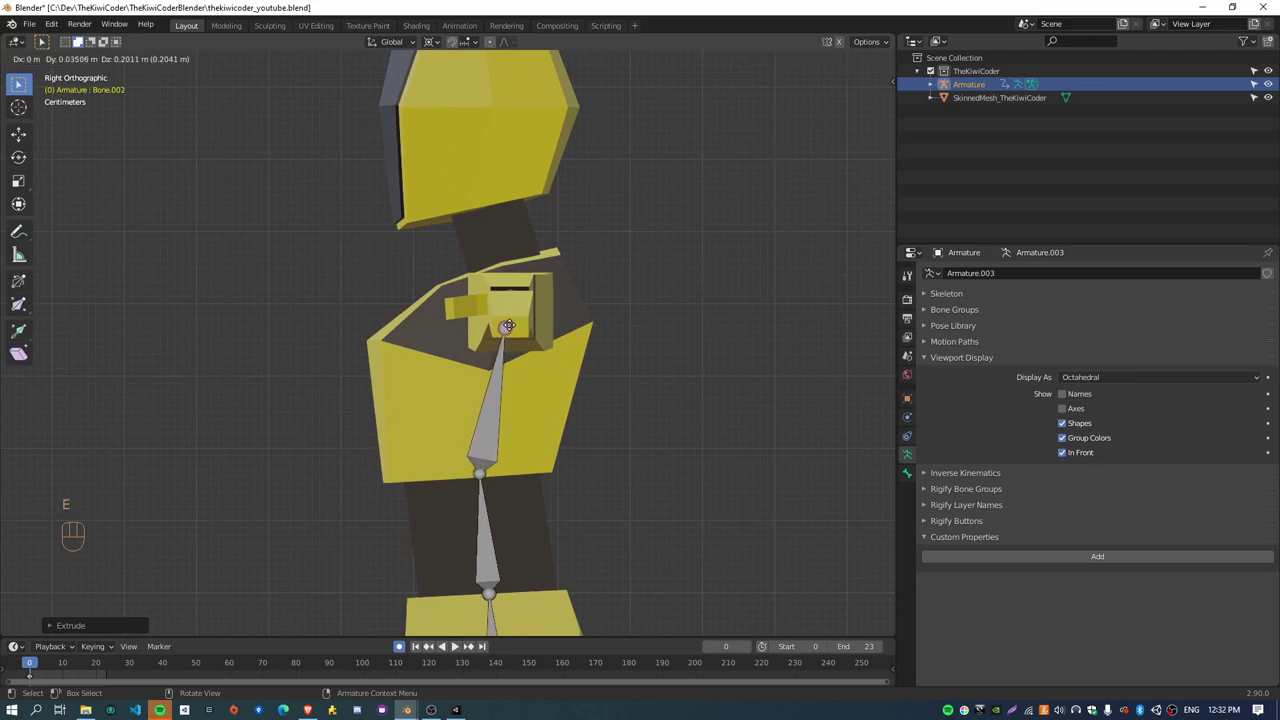
{"action": "left_click", "coordinate": [504, 328]}
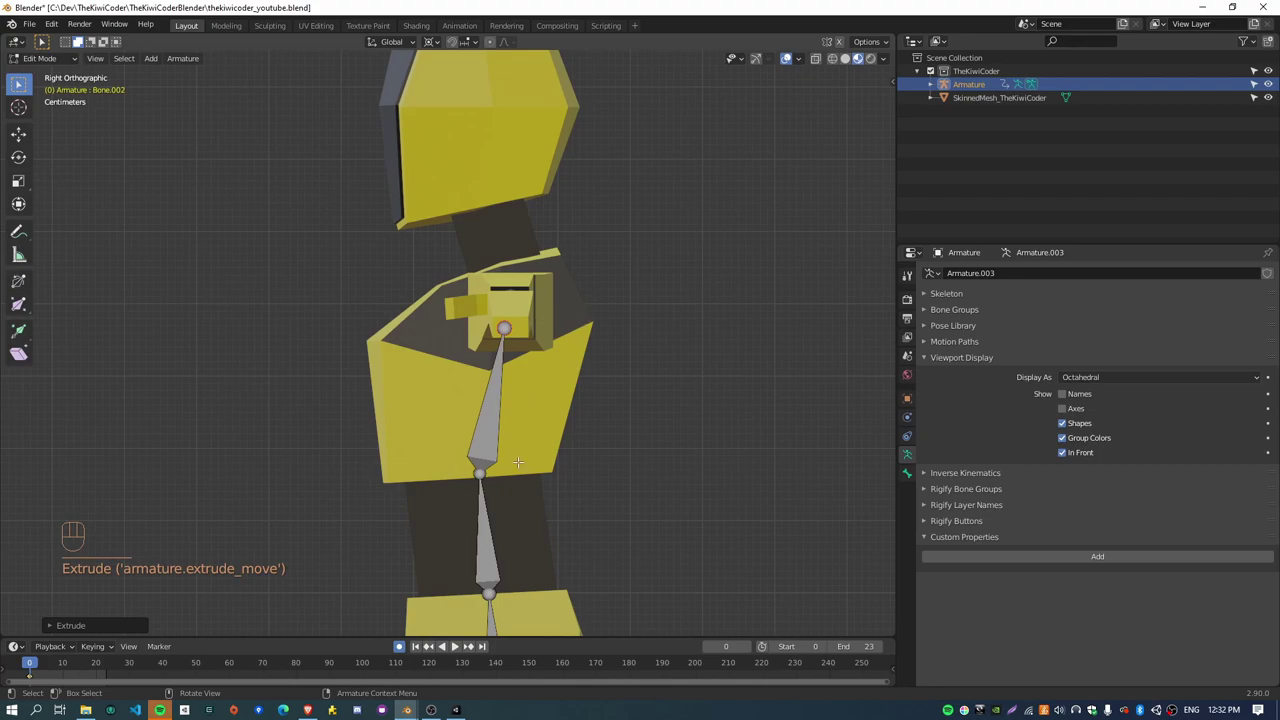
{"action": "key", "text": "e"}
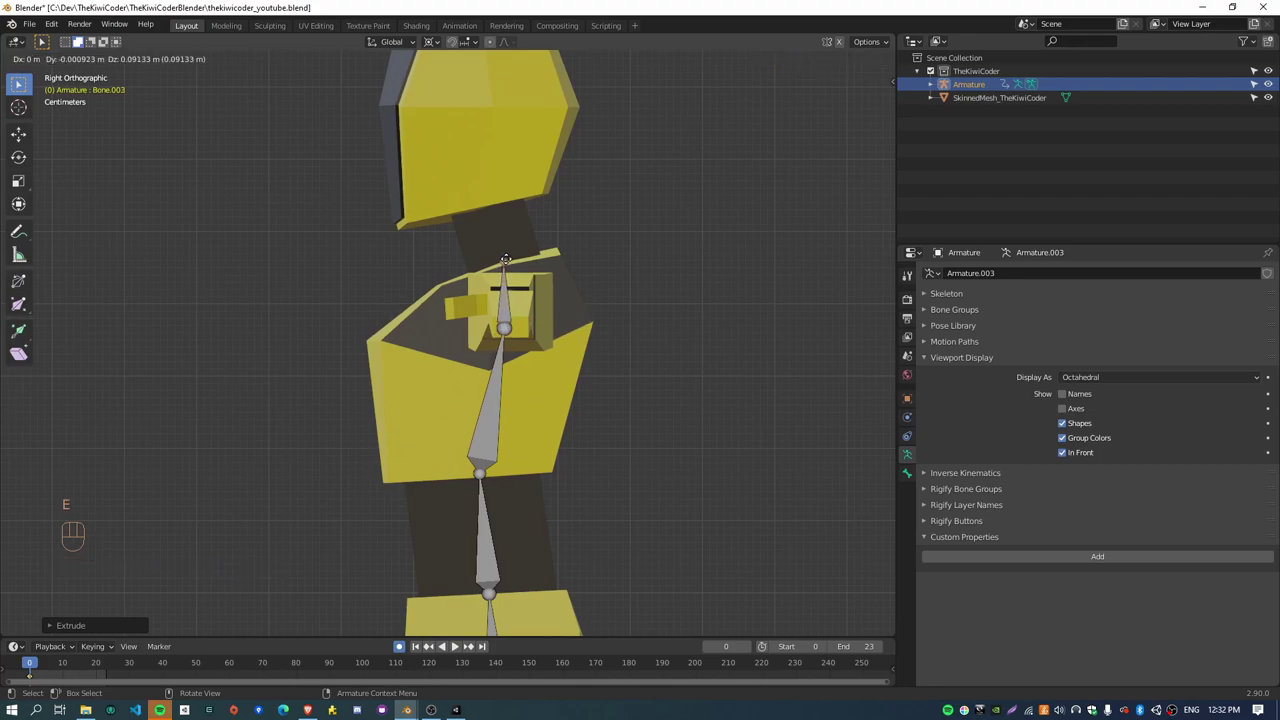
{"action": "left_click", "coordinate": [501, 309]}
Step: Extrude a neck bone about 0.09 m up to the head, plus a head bone about 0.24 m along Z to its crown
{"action": "middle_click_drag", "start_coordinate": [544, 536], "coordinate": [566, 390], "text": "shift"}
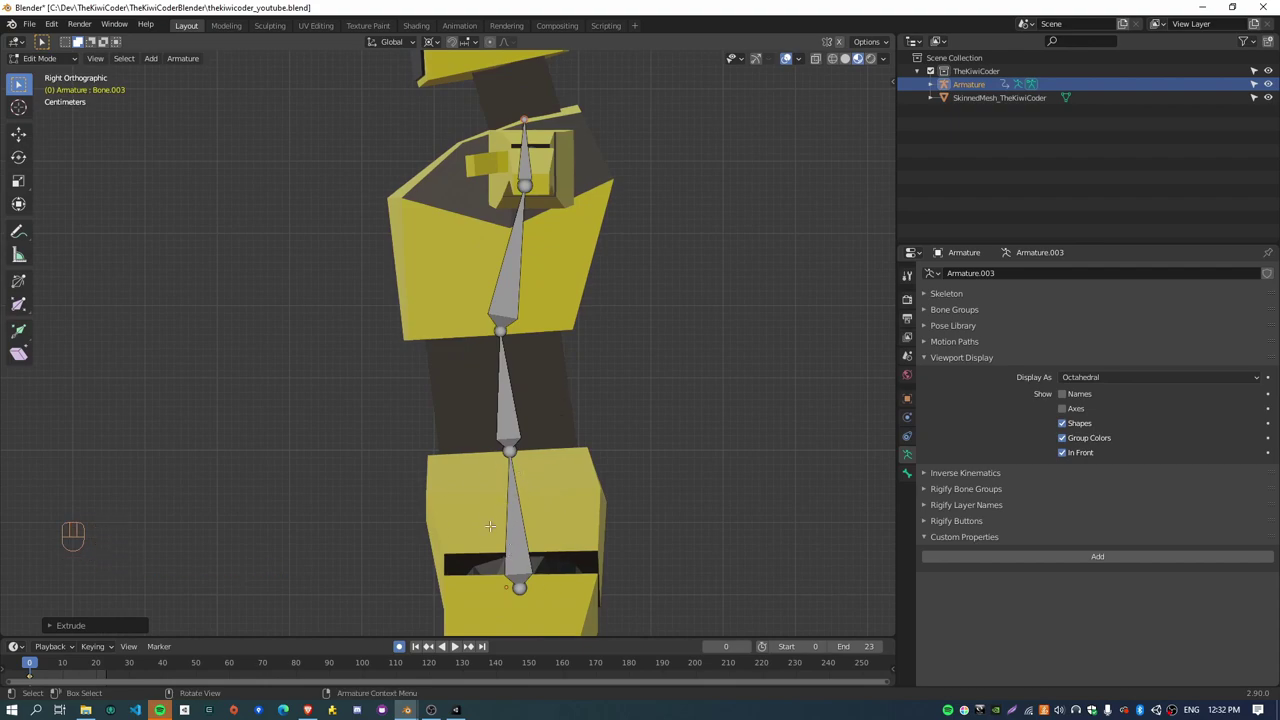
{"action": "scroll", "coordinate": [501, 535], "scroll_direction": "up", "scroll_amount": 5, "text": "shift"}
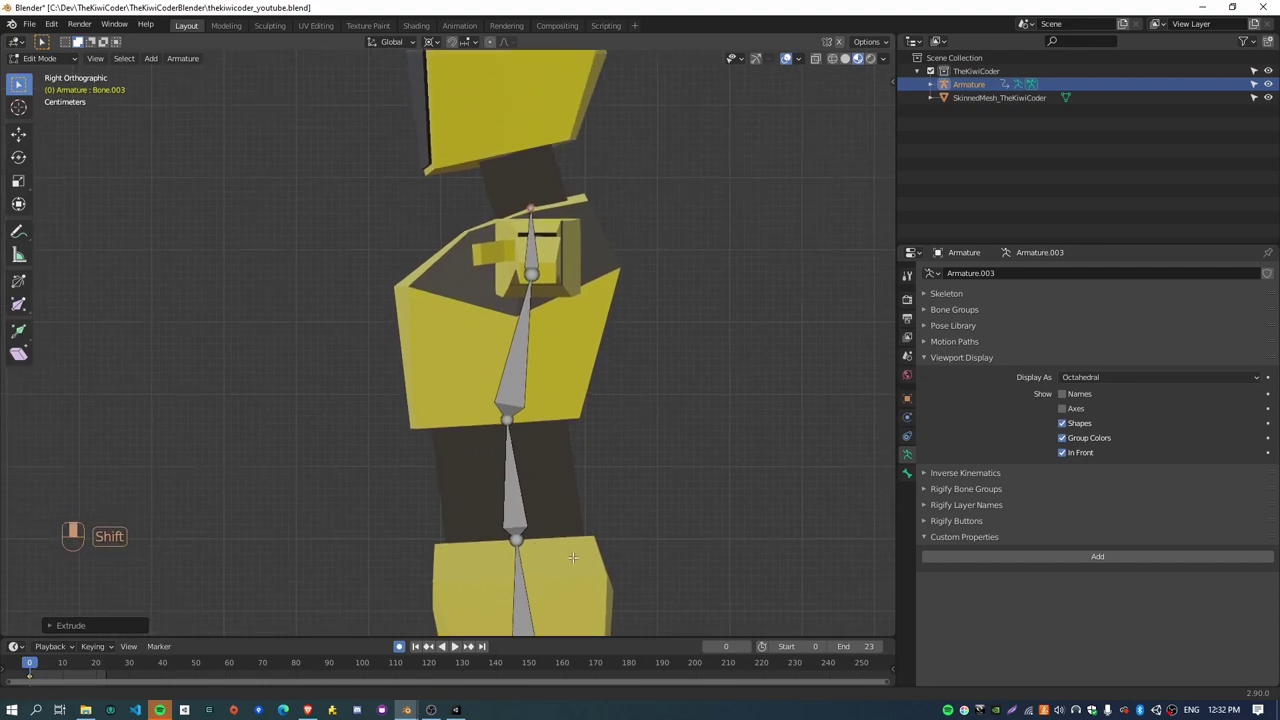
{"action": "scroll", "coordinate": [520, 313], "scroll_direction": "up", "scroll_amount": 5, "text": "shift"}
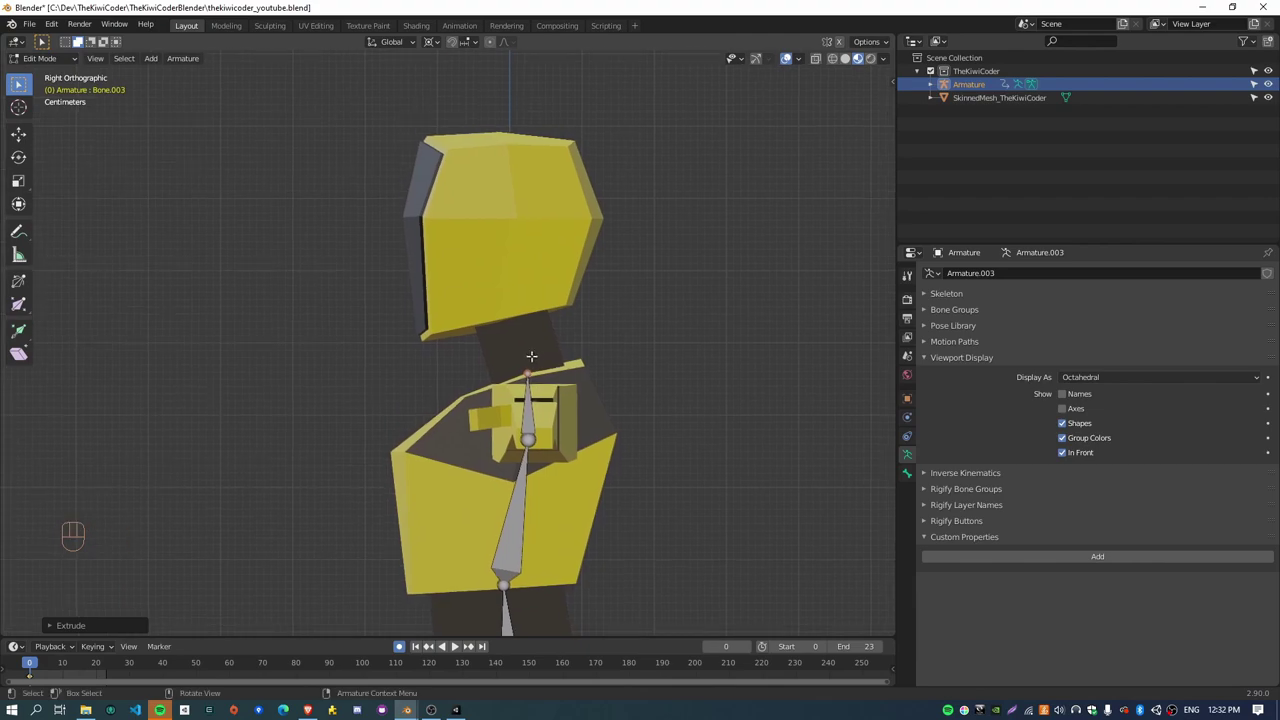
{"action": "key", "text": "e"}
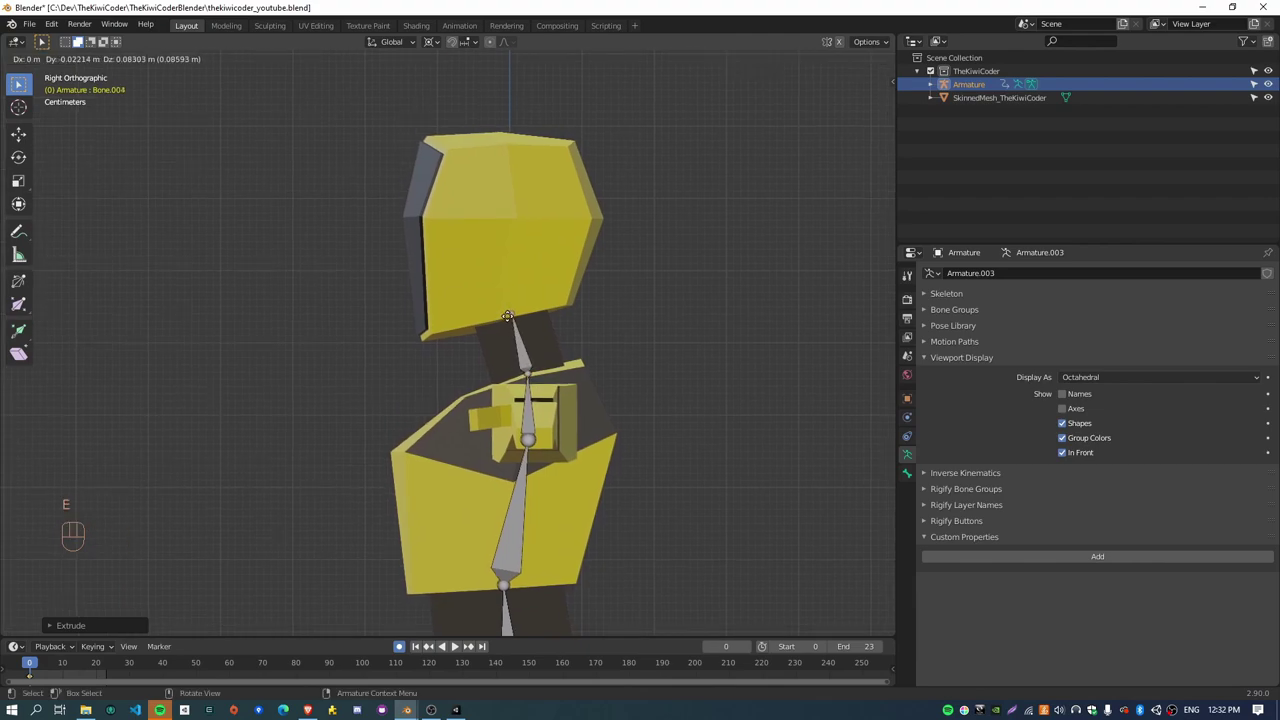
{"action": "left_click", "coordinate": [506, 314]}
{"action": "key", "text": "e"}
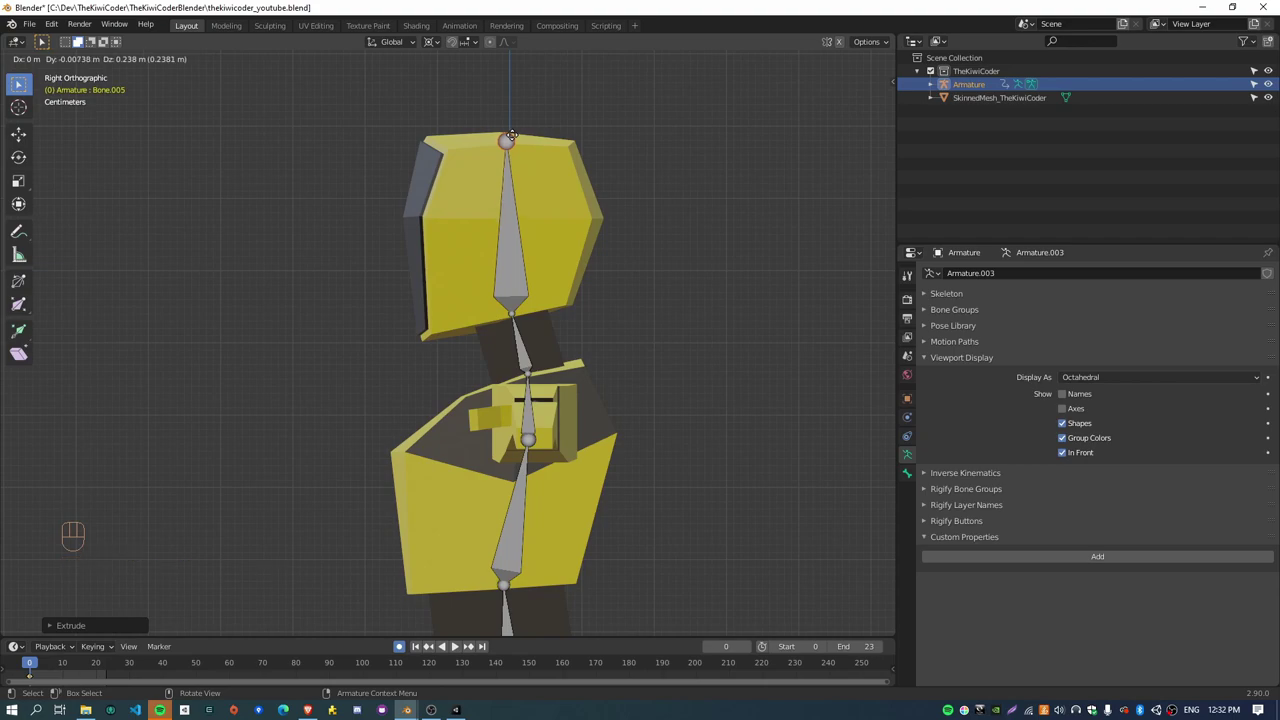
{"action": "key", "text": "z"}
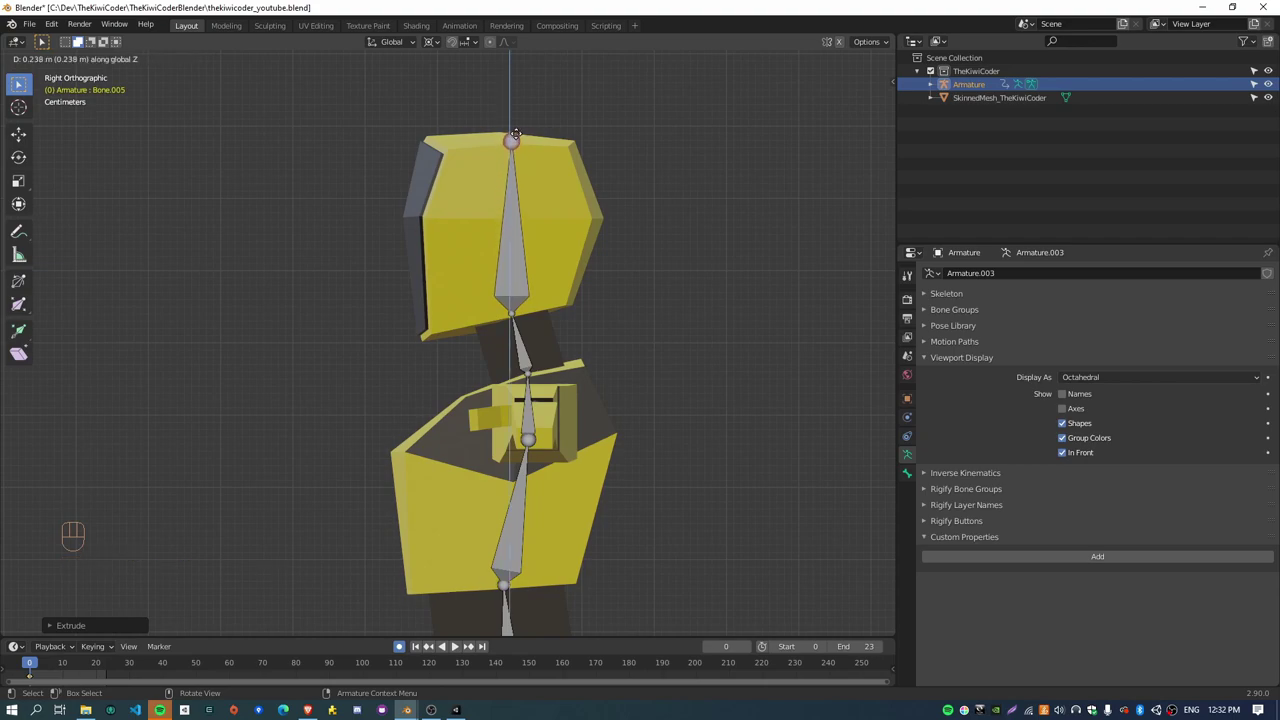
{"action": "left_click", "coordinate": [512, 136]}
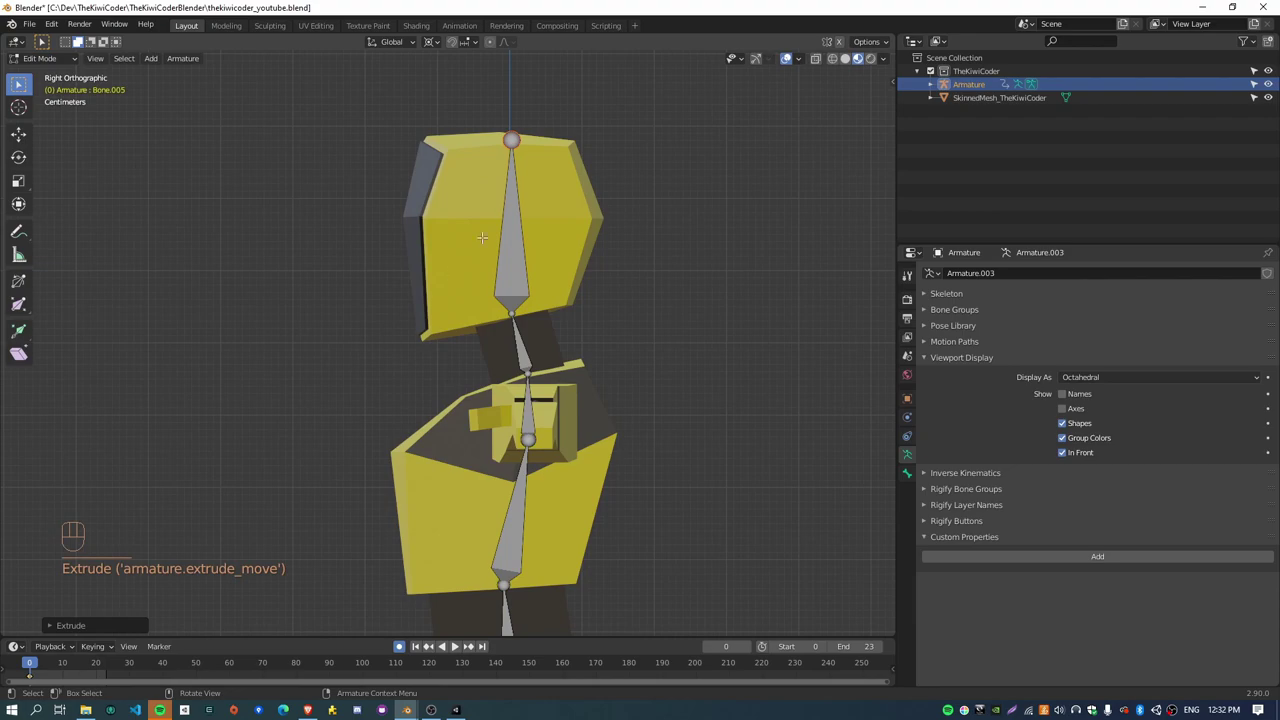
Step: Place the 3D cursor on the left side of the character's upper chest in front view and add a new bone there
{"action": "middle_click_drag", "start_coordinate": [381, 467], "coordinate": [395, 438], "text": "shift"}
{"action": "middle_click_drag", "start_coordinate": [510, 572], "coordinate": [490, 468], "text": "shift"}
{"action": "middle_click_drag", "start_coordinate": [358, 434], "coordinate": [542, 472]}
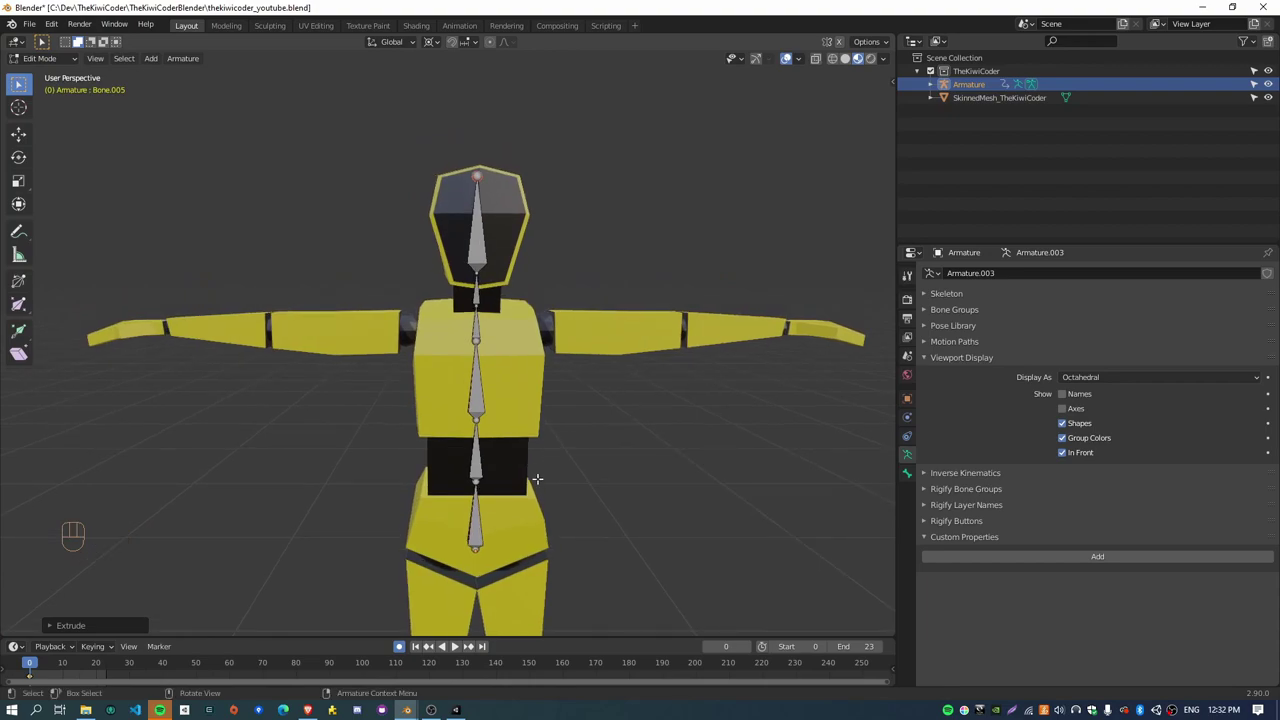
{"action": "key", "text": "KP_3"}
{"action": "key", "text": "KP_1"}
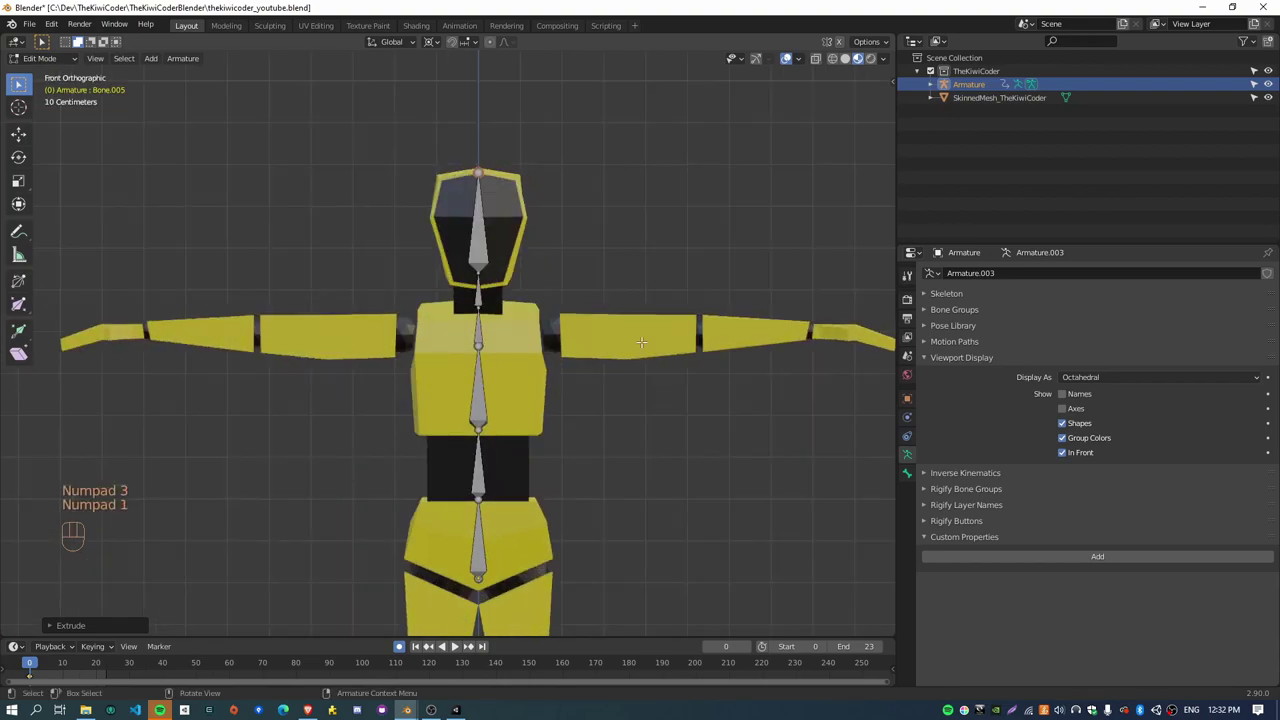
{"action": "scroll", "coordinate": [651, 338], "scroll_direction": "up", "scroll_amount": 5}
{"action": "middle_click_drag", "start_coordinate": [578, 342], "coordinate": [440, 357], "text": "shift"}
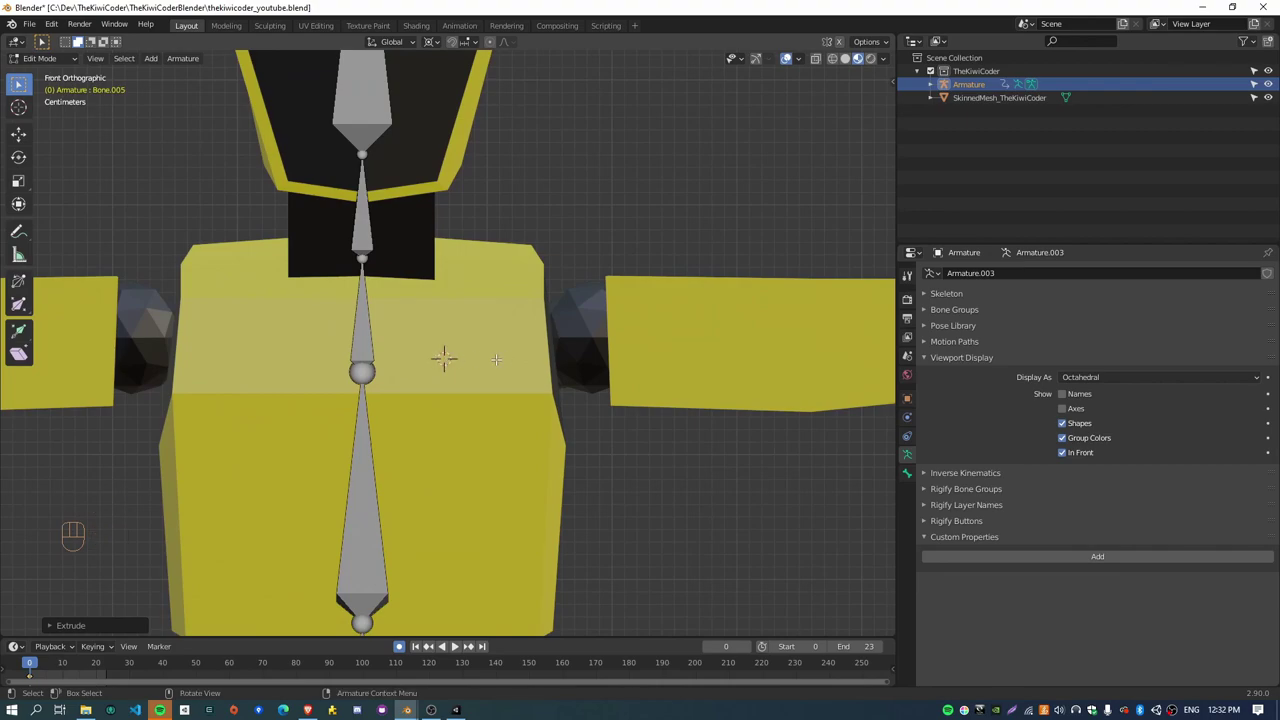
{"action": "key", "text": "shift+a"}
{"action": "scroll", "coordinate": [496, 358], "scroll_direction": "down", "scroll_amount": 4}
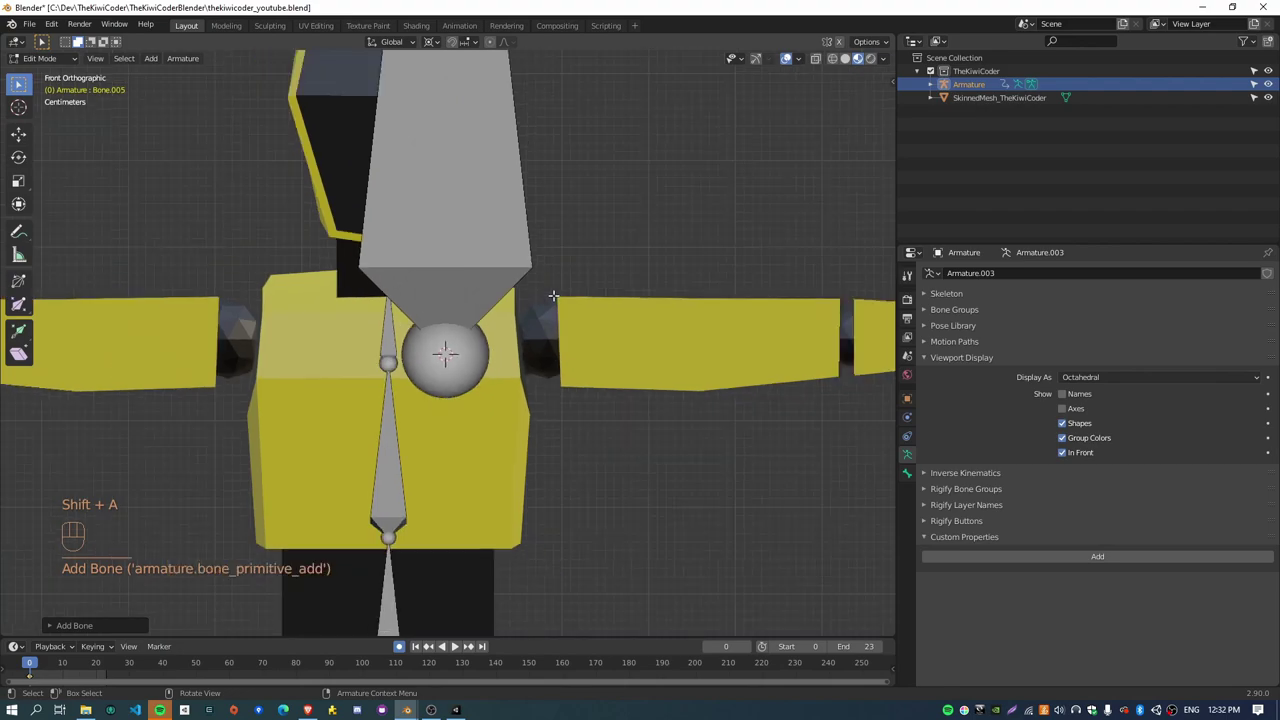
{"action": "middle_click_drag", "start_coordinate": [571, 206], "coordinate": [557, 428], "text": "shift"}
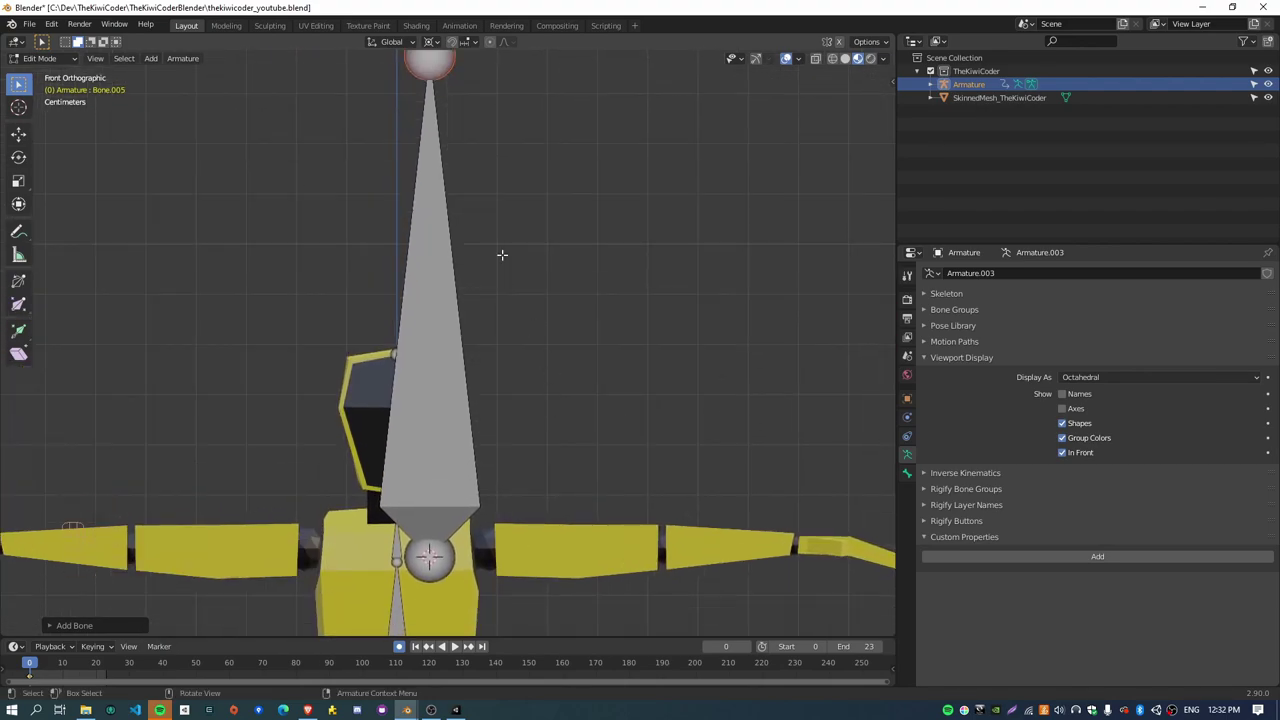
Step: Move the new bone's tip down to the character's left shoulder joint, forming a short shoulder bone
{"action": "key", "text": "g"}
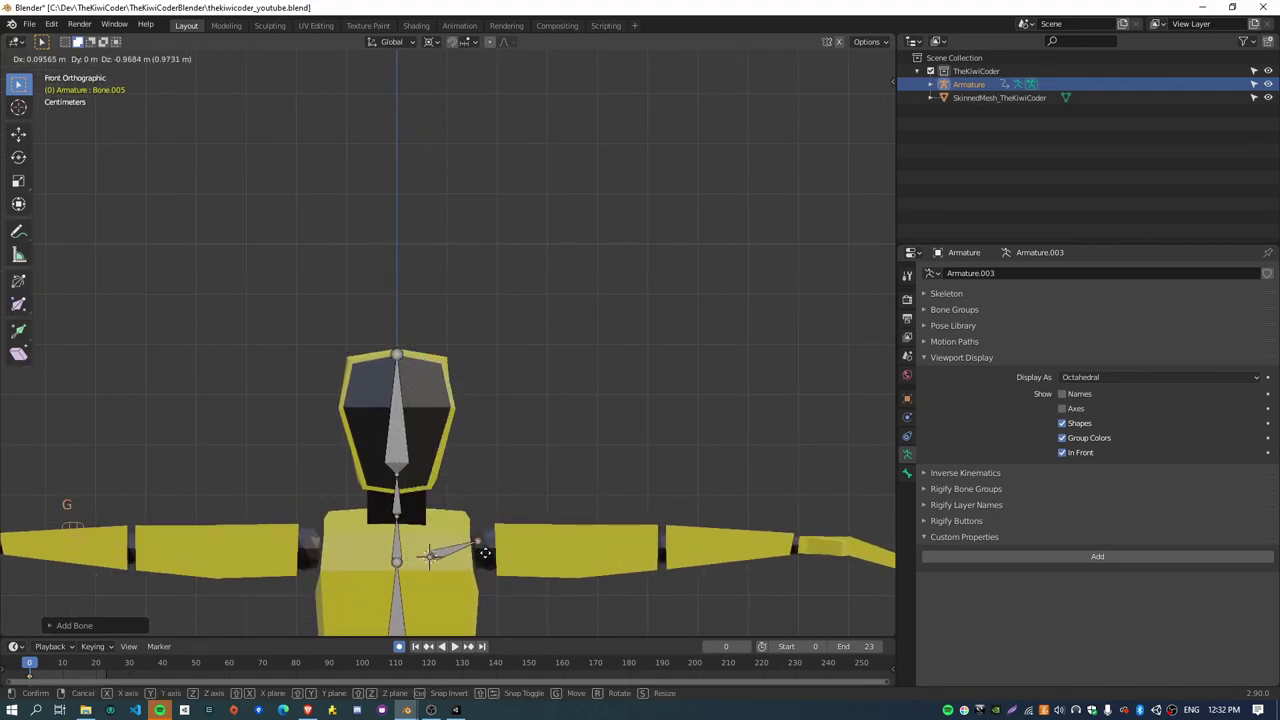
{"action": "left_click", "coordinate": [478, 549]}
{"action": "scroll", "coordinate": [477, 546], "scroll_direction": "up", "scroll_amount": 5}
{"action": "middle_click_drag", "start_coordinate": [477, 546], "coordinate": [495, 130], "text": "shift"}
Step: Extrude an upper arm bone about 0.39 m along X from the shoulder bone's tip to the elbow
{"action": "scroll", "coordinate": [577, 406], "scroll_direction": "down", "scroll_amount": 2}
{"action": "middle_click_drag", "start_coordinate": [591, 464], "coordinate": [231, 440], "text": "shift"}
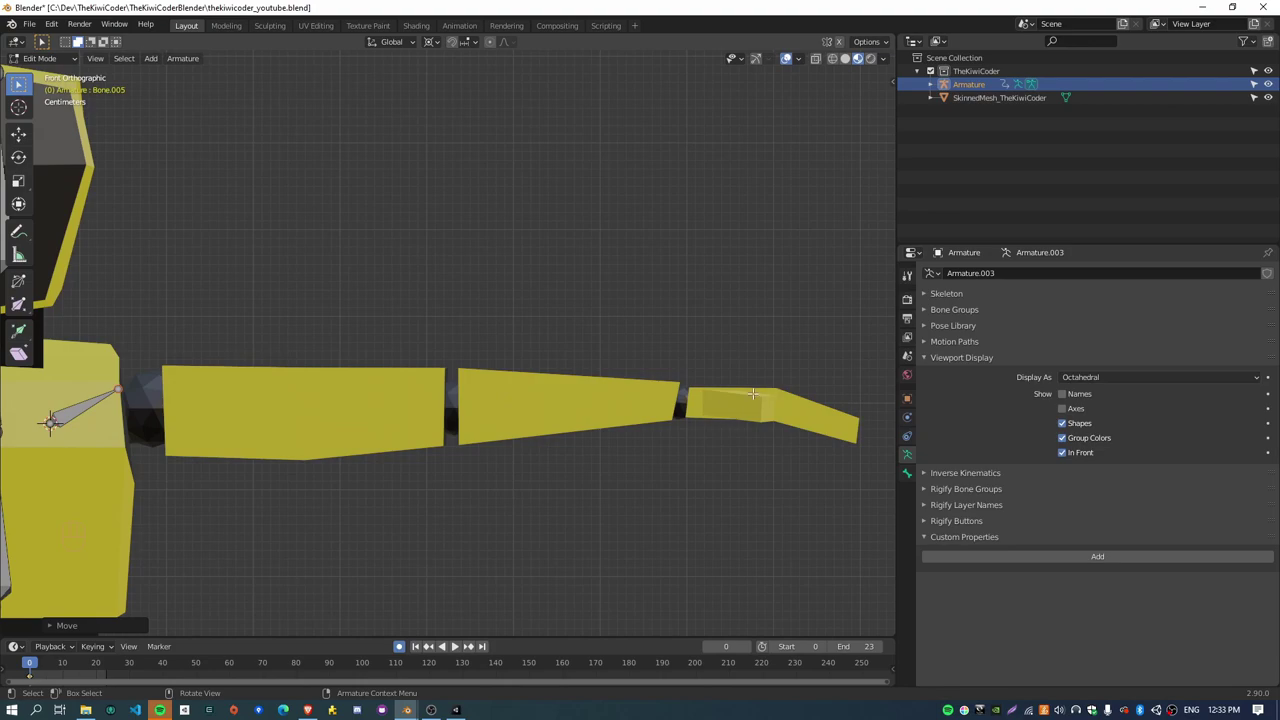
{"action": "middle_click_drag", "start_coordinate": [334, 388], "coordinate": [403, 365], "text": "shift"}
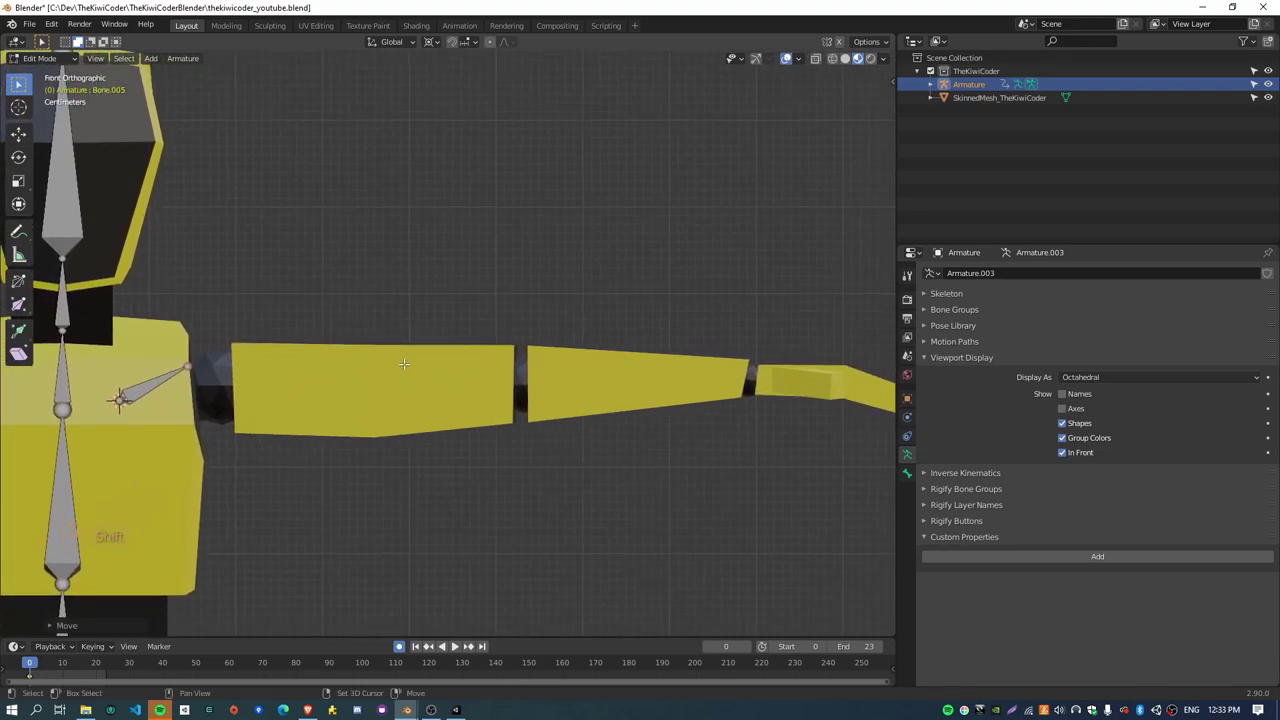
{"action": "middle_click_drag", "start_coordinate": [523, 334], "coordinate": [468, 368], "text": "shift"}
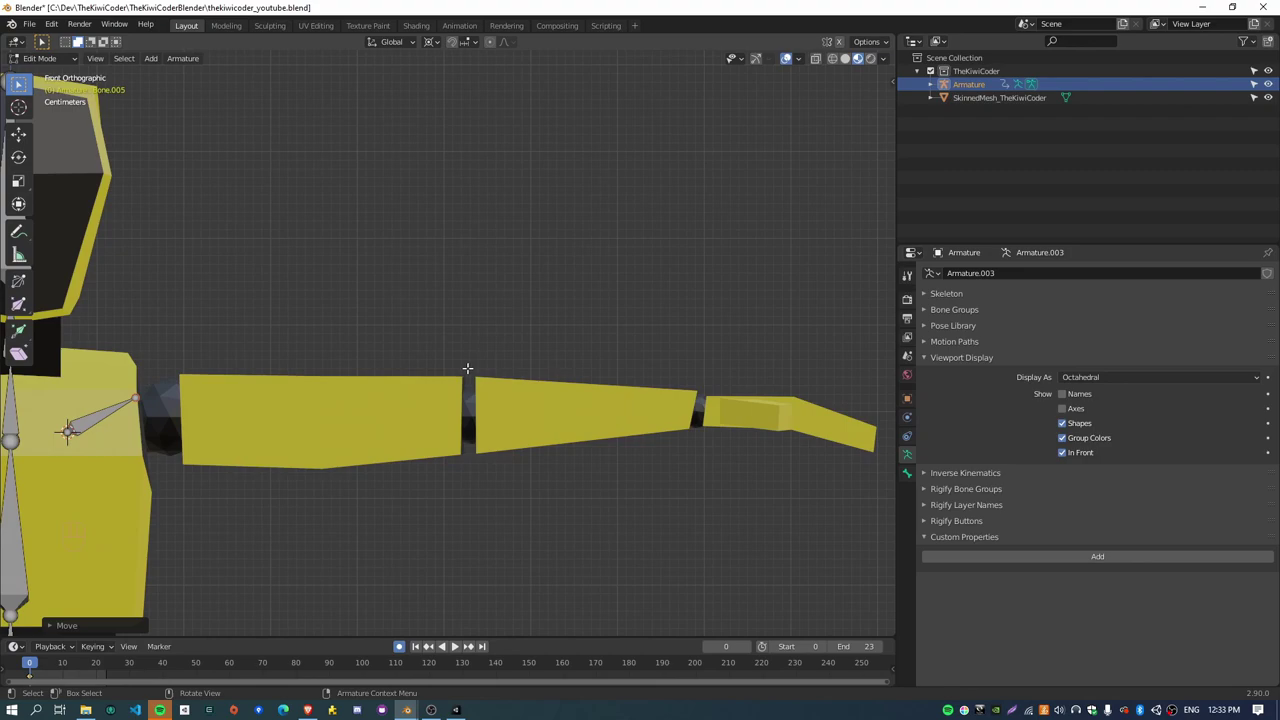
{"action": "middle_click_drag", "start_coordinate": [233, 414], "coordinate": [293, 420], "text": "shift"}
{"action": "key", "text": "e"}
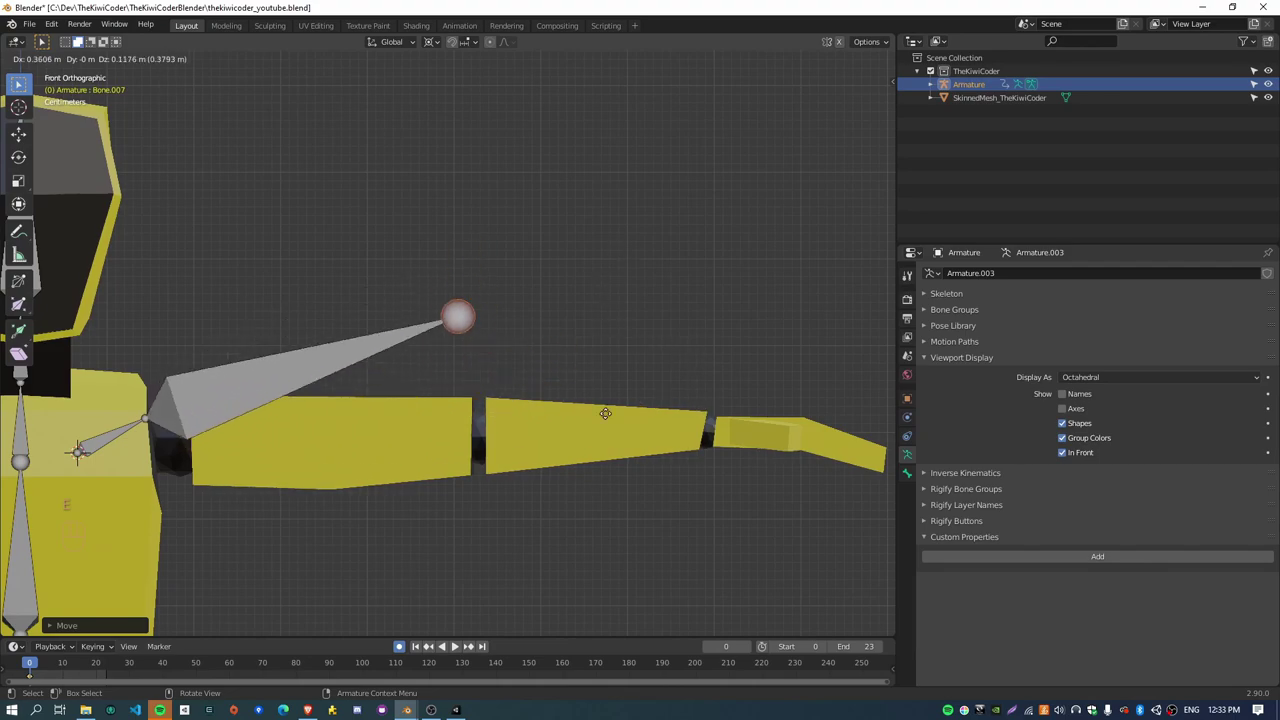
{"action": "key", "text": "x"}
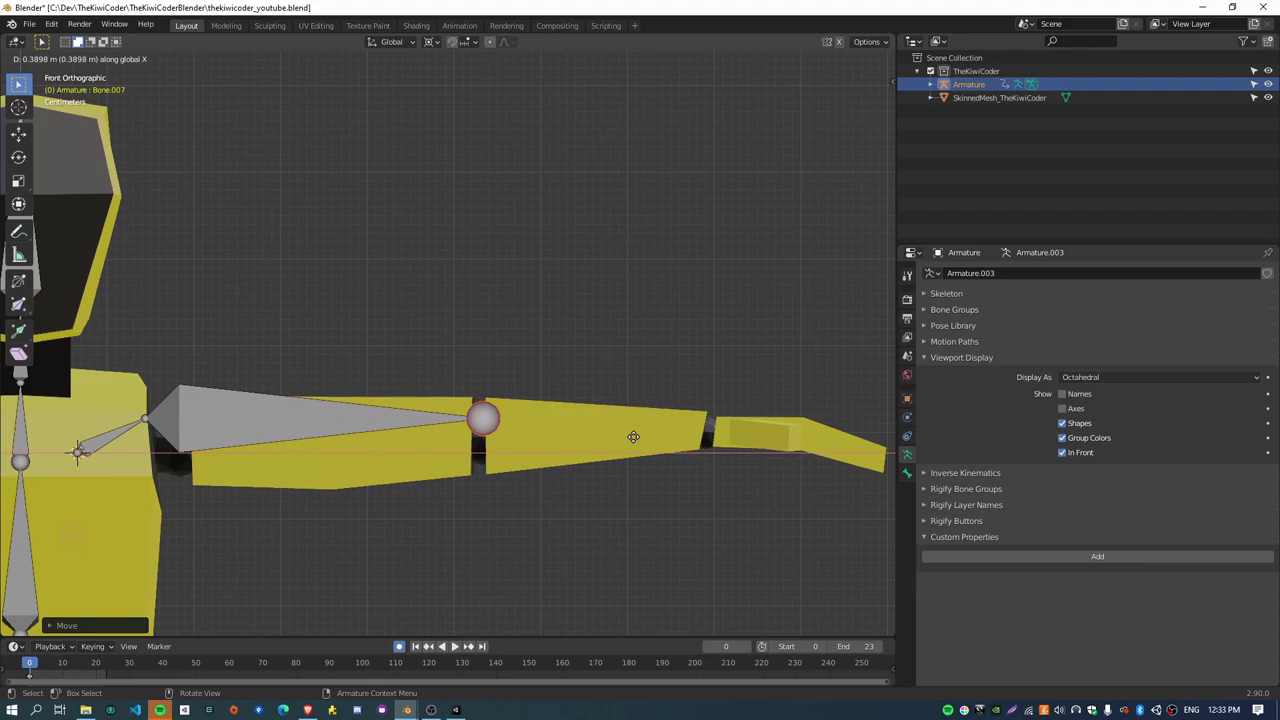
{"action": "left_click", "coordinate": [633, 437]}
Step: Extrude a forearm bone about 0.27 m along X to the wrist and a hand bone about 0.11 m along X
{"action": "key", "text": "e"}
{"action": "middle_click_drag", "start_coordinate": [689, 429], "coordinate": [389, 444], "text": "shift"}
{"action": "key", "text": "x"}
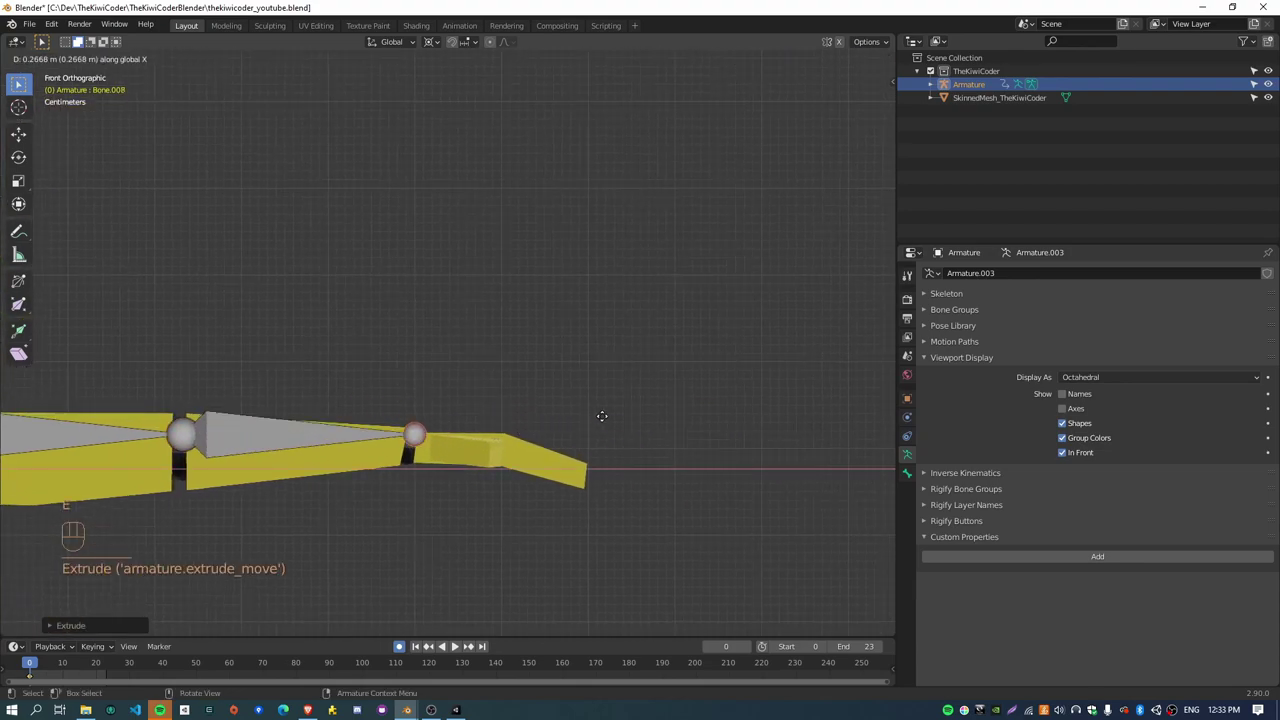
{"action": "left_click", "coordinate": [597, 423]}
{"action": "key", "text": "e"}
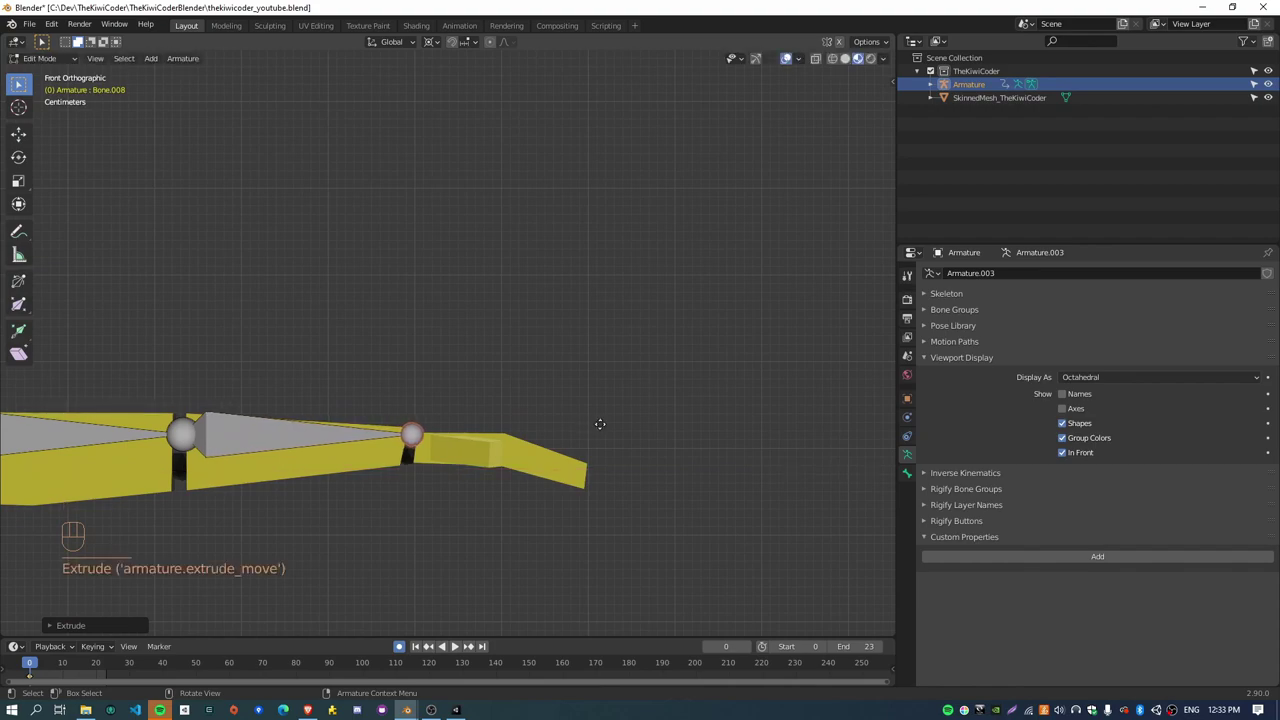
{"action": "key", "text": "x"}
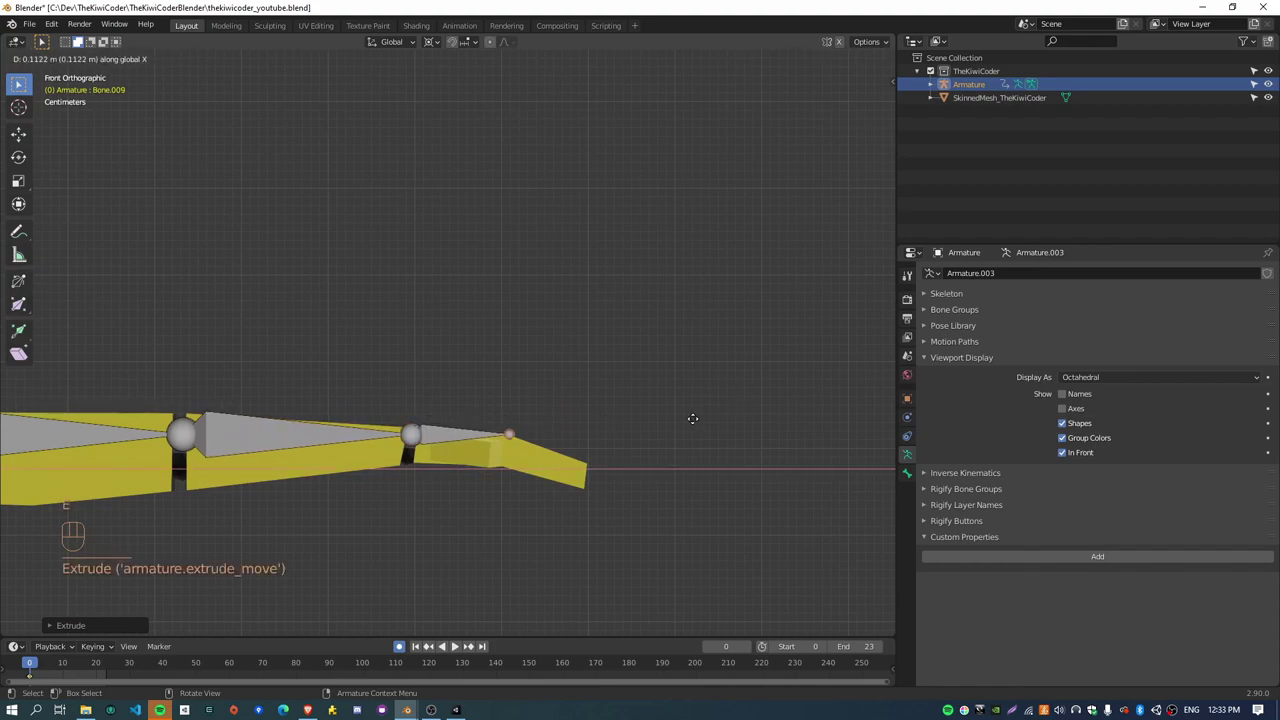
{"action": "left_click", "coordinate": [694, 432]}
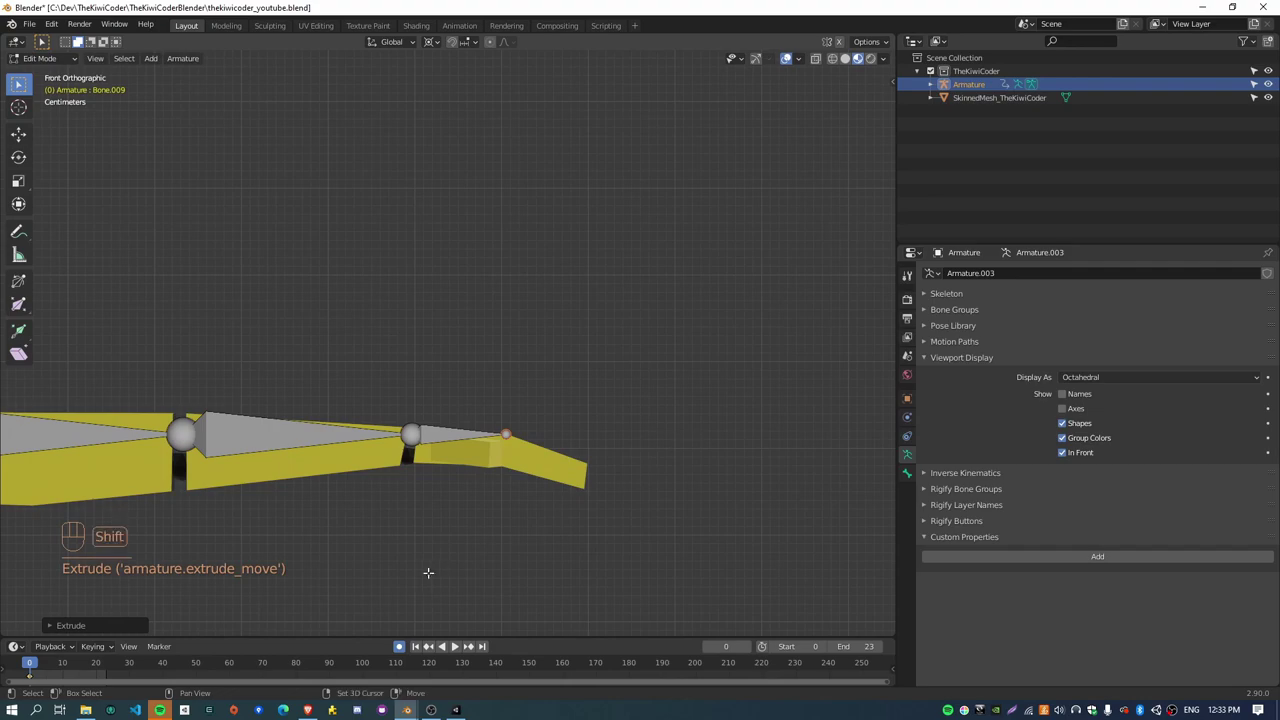
Step: In side view, select the whole shoulder and arm chain and move it about 0.15 m along Y into the arm mesh
{"action": "middle_click_drag", "start_coordinate": [565, 462], "coordinate": [667, 388], "text": "shift"}
{"action": "middle_click_drag", "start_coordinate": [275, 477], "coordinate": [460, 466], "text": "shift"}
{"action": "middle_click_drag", "start_coordinate": [528, 431], "coordinate": [500, 458]}
{"action": "middle_click_drag", "start_coordinate": [720, 468], "coordinate": [533, 417], "text": "shift"}
{"action": "key", "text": "KP_3"}
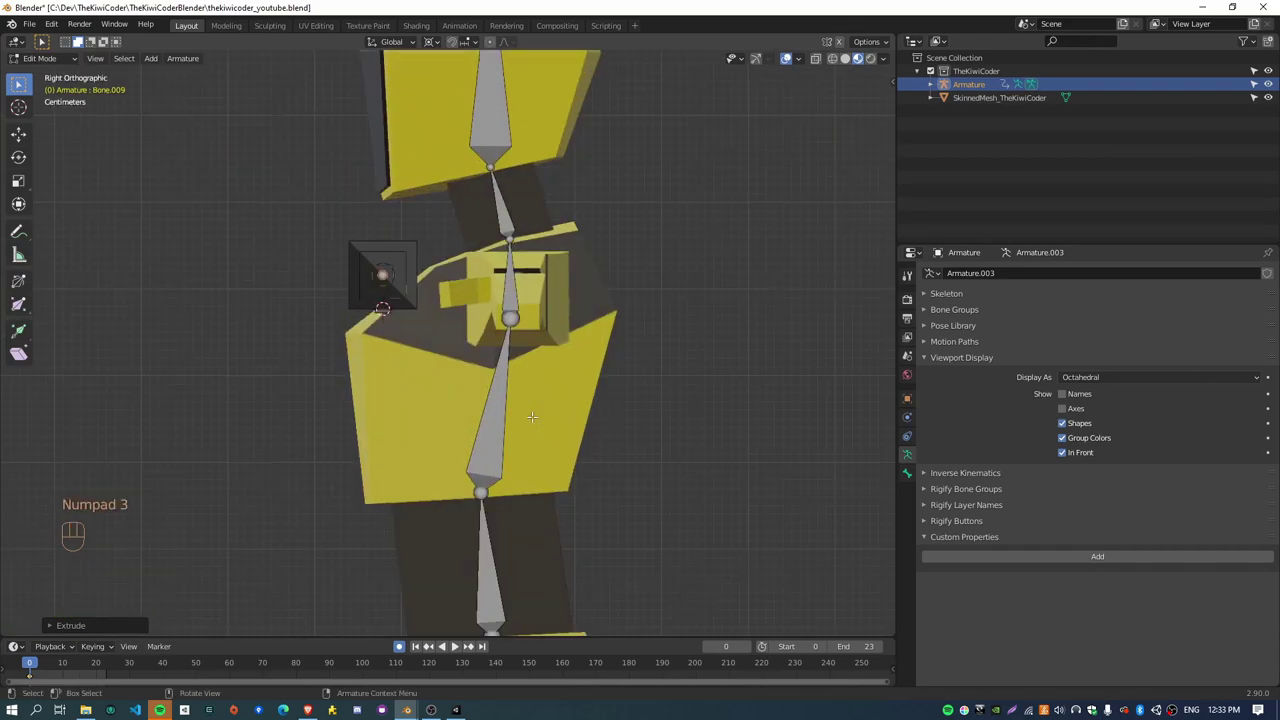
{"action": "left_click_drag", "start_coordinate": [318, 222], "coordinate": [436, 372]}
{"action": "key", "text": "g"}
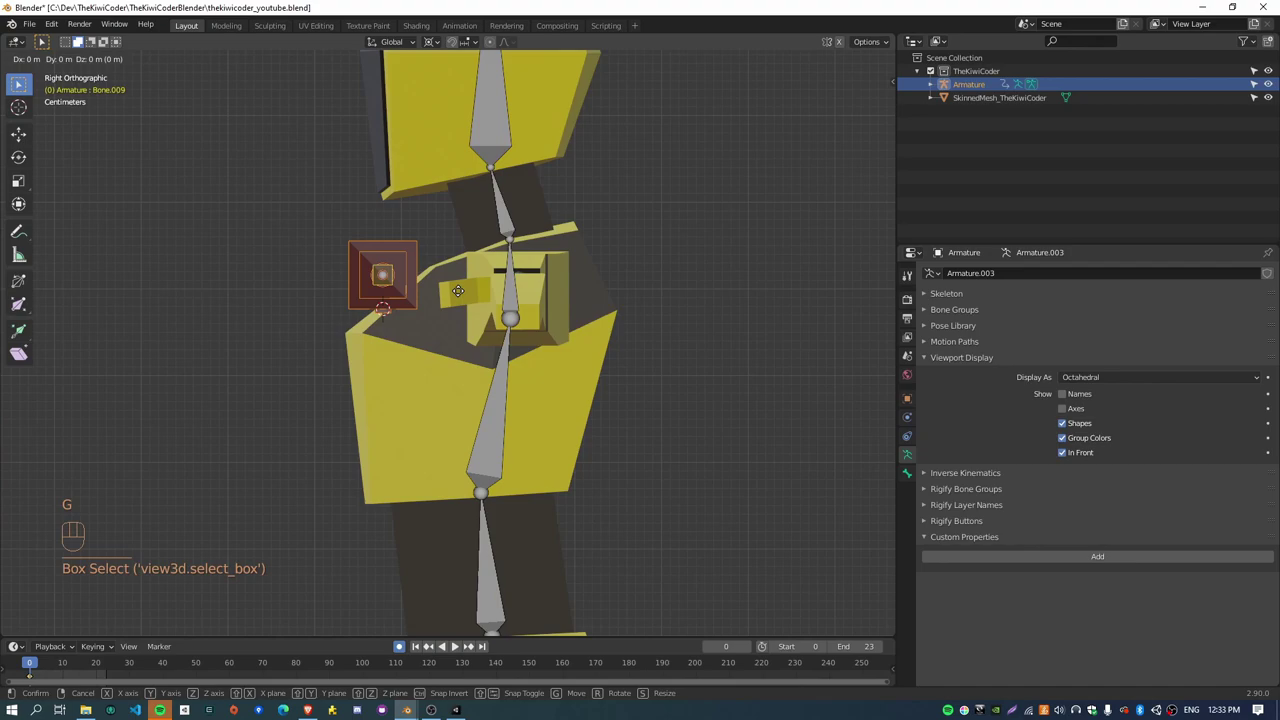
{"action": "key", "text": "y"}
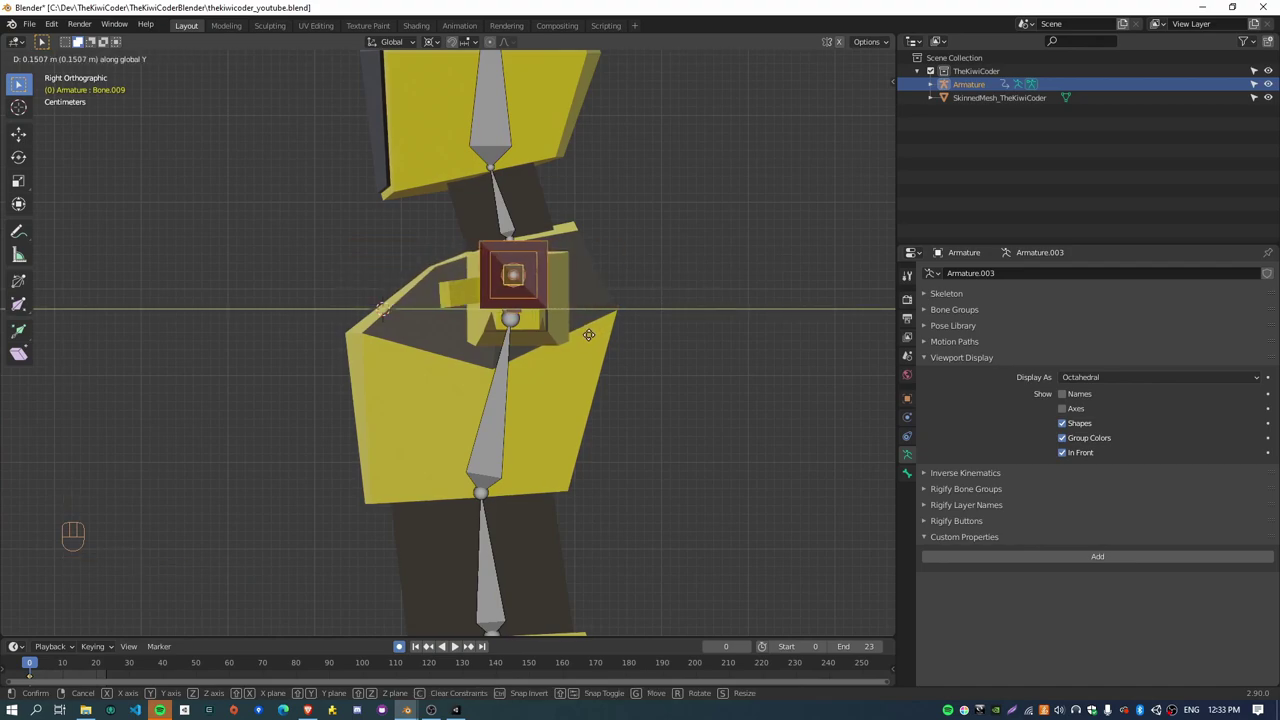
{"action": "left_click", "coordinate": [589, 335]}
Step: Select the upper arm, forearm and hand bones in front view and lower them about 0.009 m along Z
{"action": "middle_click_drag", "start_coordinate": [589, 335], "coordinate": [652, 295]}
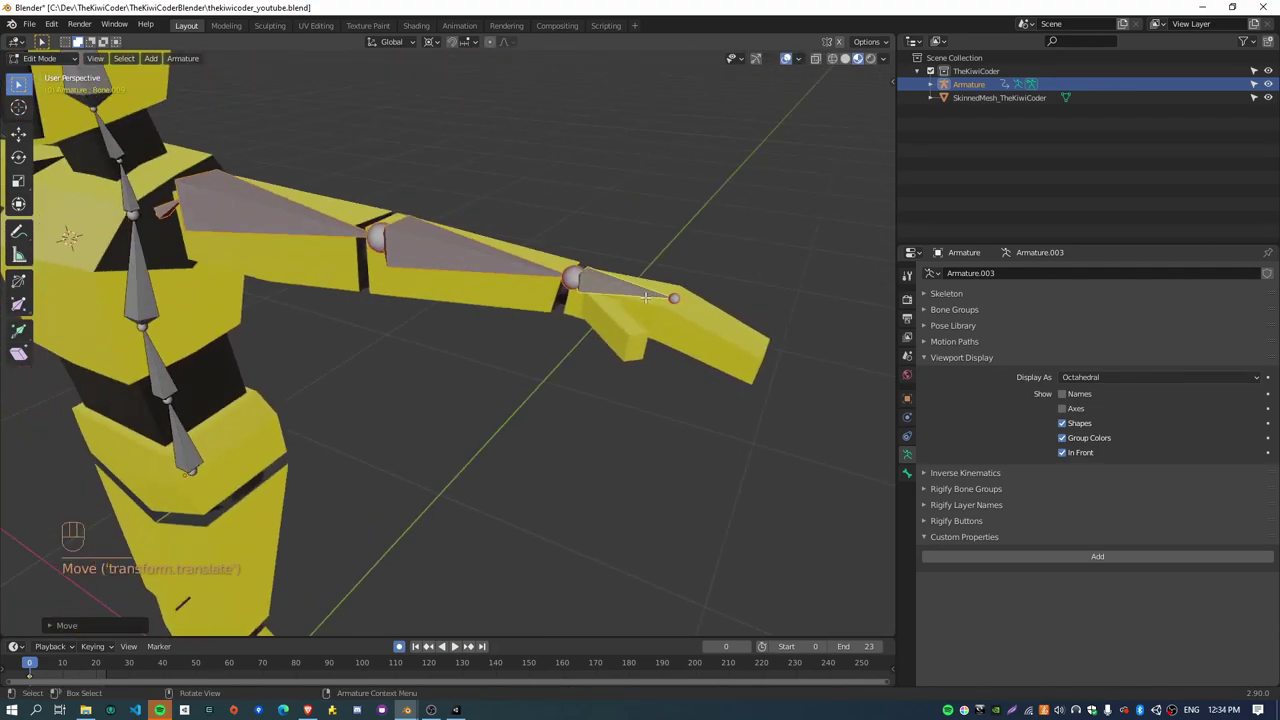
{"action": "key", "text": "KP_7"}
{"action": "middle_click_drag", "start_coordinate": [563, 337], "coordinate": [728, 389], "text": "shift"}
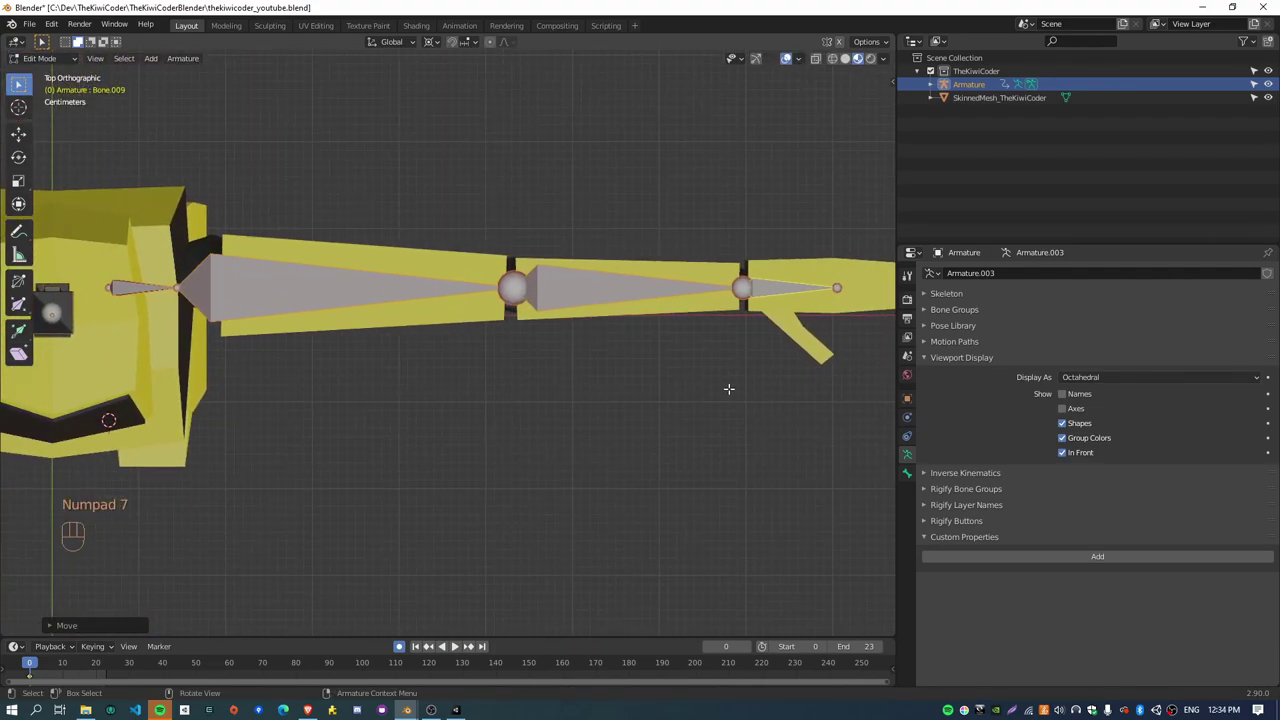
{"action": "key", "text": "KP_1"}
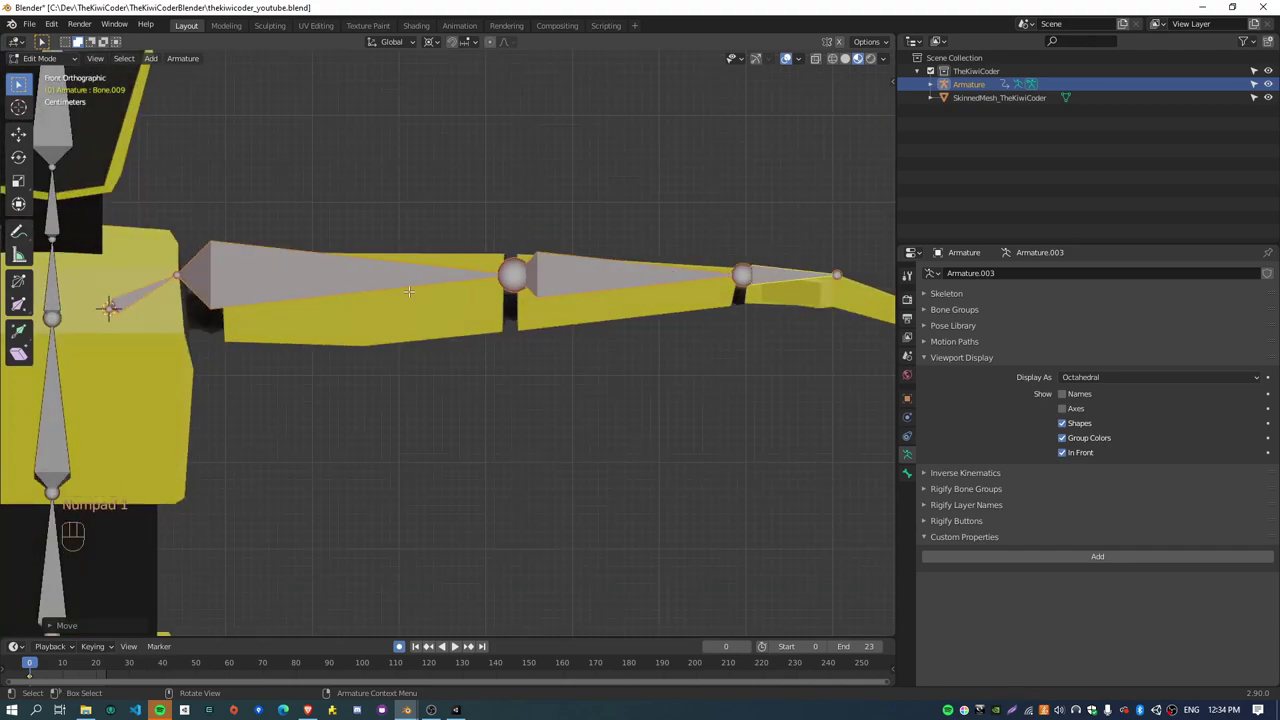
{"action": "left_click", "coordinate": [352, 272]}
{"action": "left_click", "coordinate": [634, 276], "text": "shift"}
{"action": "left_click", "coordinate": [811, 274], "text": "shift"}
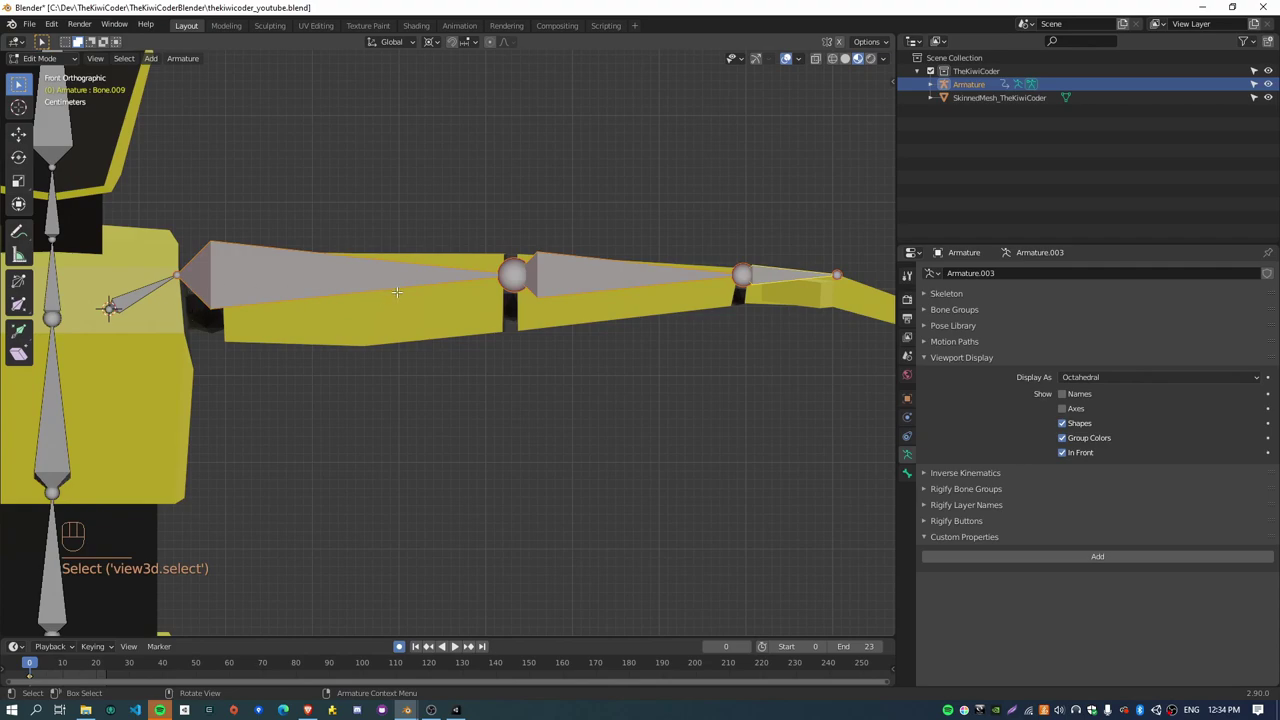
{"action": "key", "text": "g"}
{"action": "key", "text": "z"}
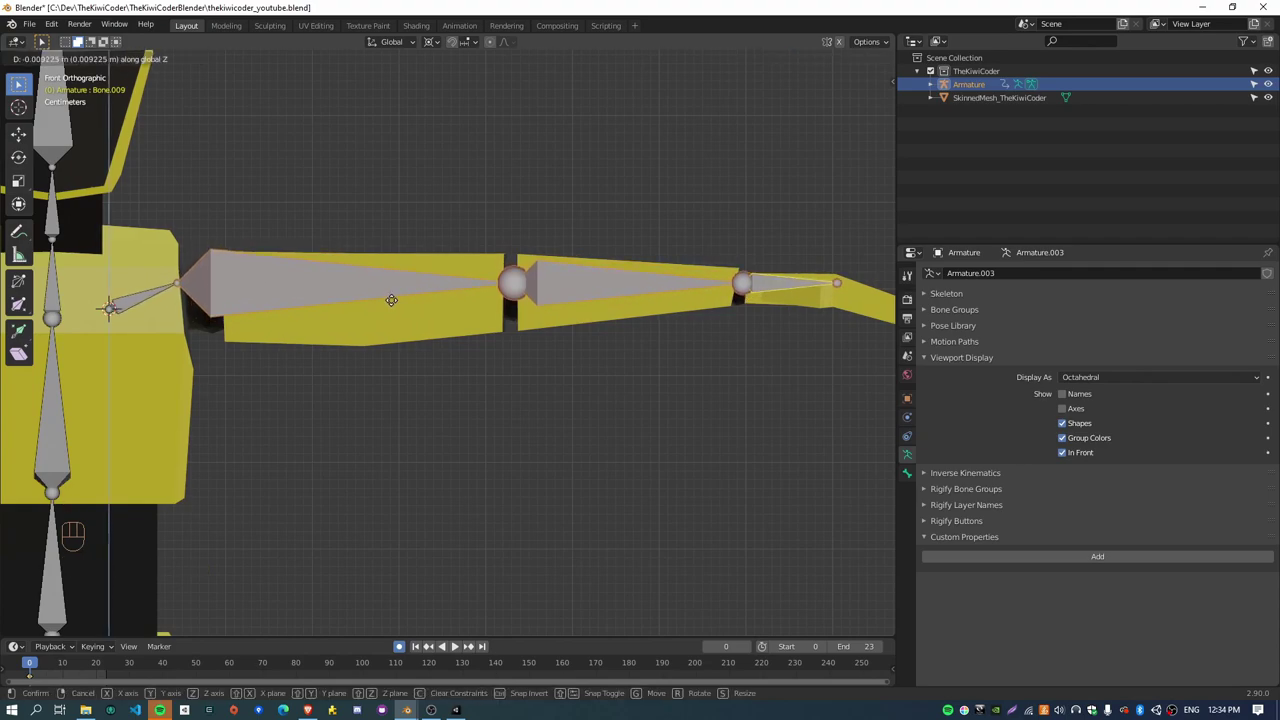
{"action": "left_click", "coordinate": [391, 300]}
Step: In top view, move the elbow joint about 0.013 m along Y toward the back of the arm
{"action": "middle_click_drag", "start_coordinate": [512, 361], "coordinate": [627, 344], "text": "shift"}
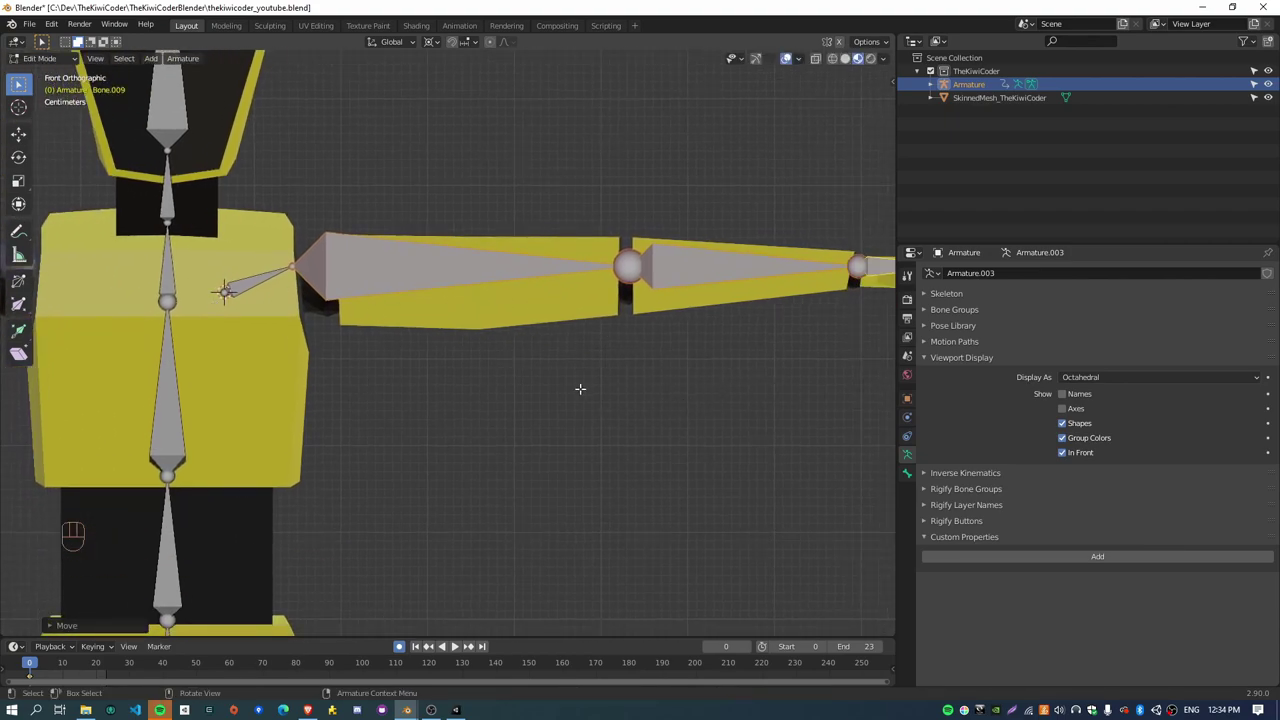
{"action": "middle_click_drag", "start_coordinate": [551, 350], "coordinate": [488, 396]}
{"action": "scroll", "coordinate": [480, 394], "scroll_direction": "down", "scroll_amount": 3}
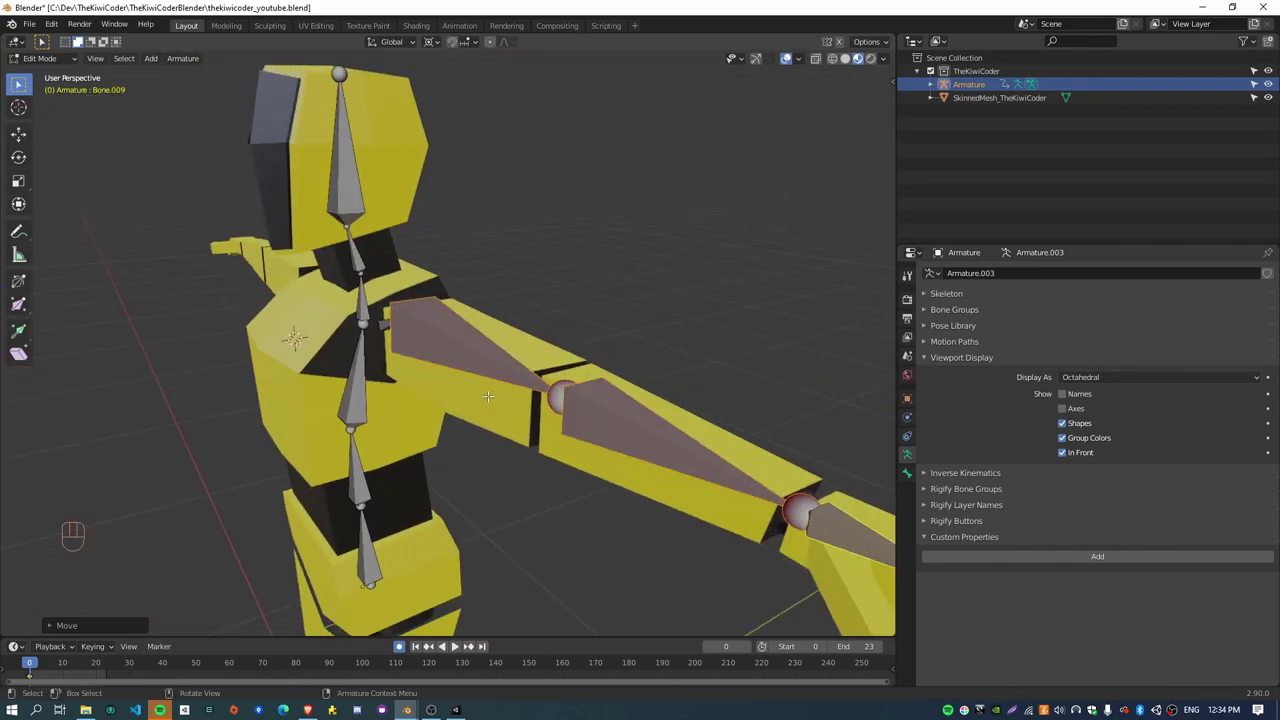
{"action": "key", "text": "KP_7"}
{"action": "middle_click_drag", "start_coordinate": [651, 400], "coordinate": [467, 412], "text": "shift"}
{"action": "scroll", "coordinate": [477, 434], "scroll_direction": "up", "scroll_amount": 3}
{"action": "left_click", "coordinate": [453, 360]}
{"action": "middle_click_drag", "start_coordinate": [358, 521], "coordinate": [424, 504], "text": "shift"}
{"action": "key", "text": "g"}
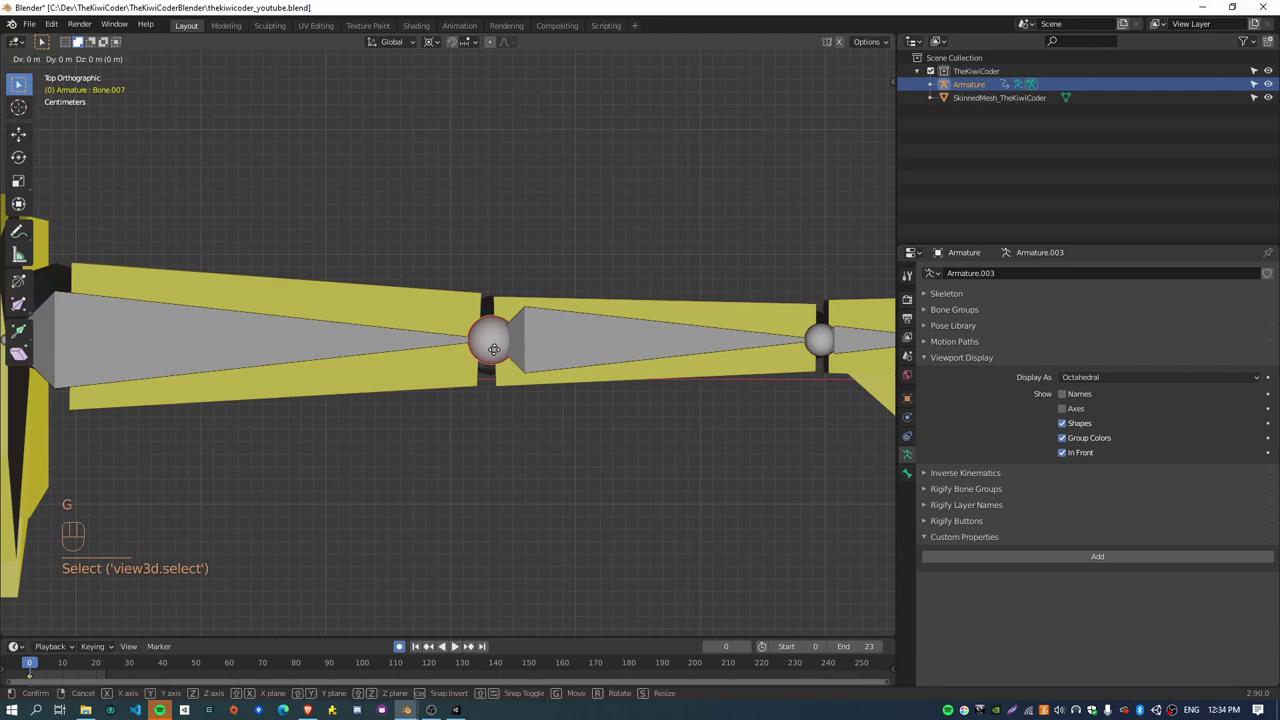
{"action": "key", "text": "y"}
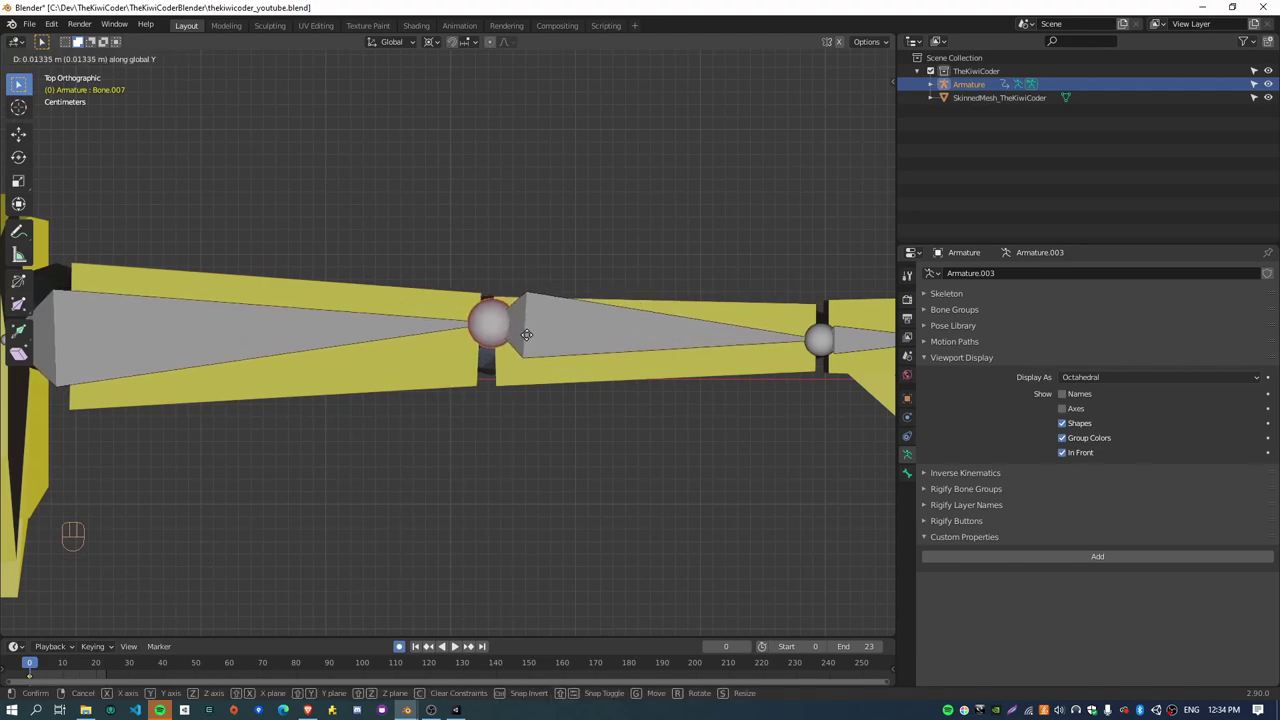
{"action": "left_click", "coordinate": [523, 333]}
Step: In front view, move the base joint of the pelvis bone straight up to shorten the bone
{"action": "scroll", "coordinate": [517, 451], "scroll_direction": "down", "scroll_amount": 4}
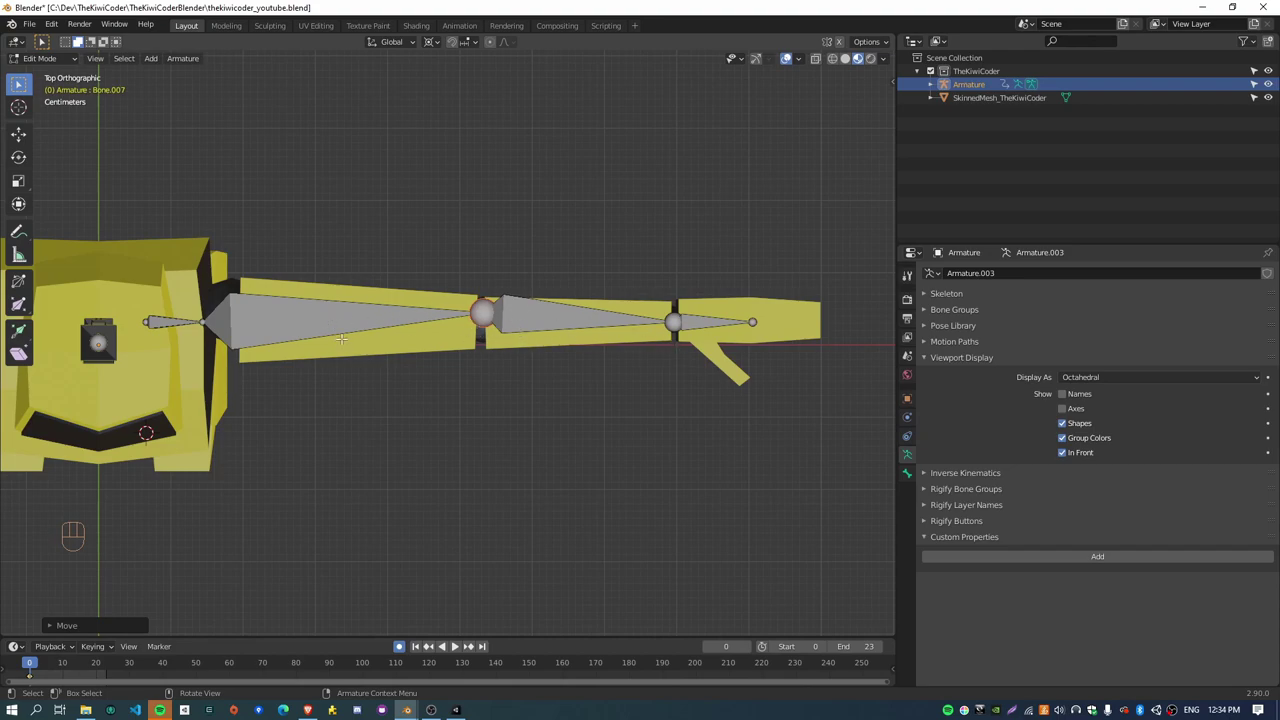
{"action": "middle_click_drag", "start_coordinate": [471, 407], "coordinate": [456, 382], "text": "shift"}
{"action": "key", "text": "KP_1"}
{"action": "scroll", "coordinate": [390, 416], "scroll_direction": "down", "scroll_amount": 2}
{"action": "middle_click_drag", "start_coordinate": [346, 472], "coordinate": [493, 317], "text": "shift"}
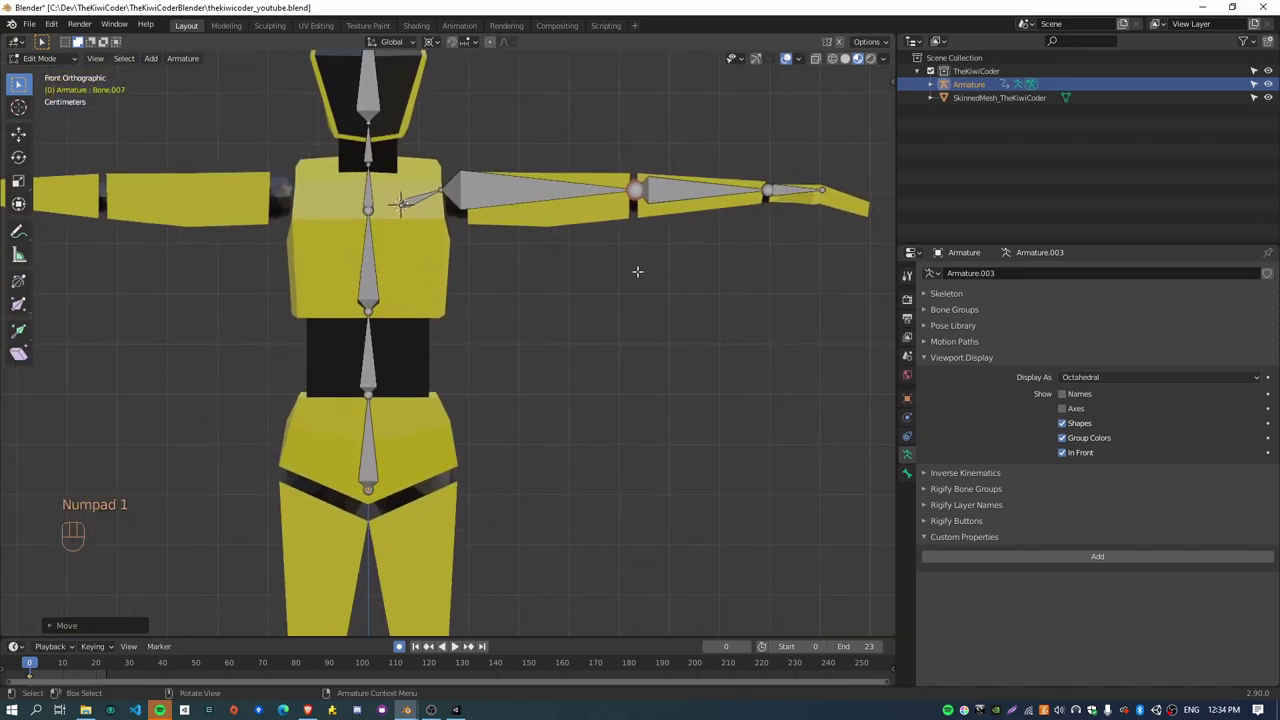
{"action": "middle_click_drag", "start_coordinate": [410, 464], "coordinate": [471, 288], "text": "shift"}
{"action": "scroll", "coordinate": [490, 265], "scroll_direction": "up", "scroll_amount": 5}
{"action": "middle_click_drag", "start_coordinate": [514, 222], "coordinate": [481, 353], "text": "shift"}
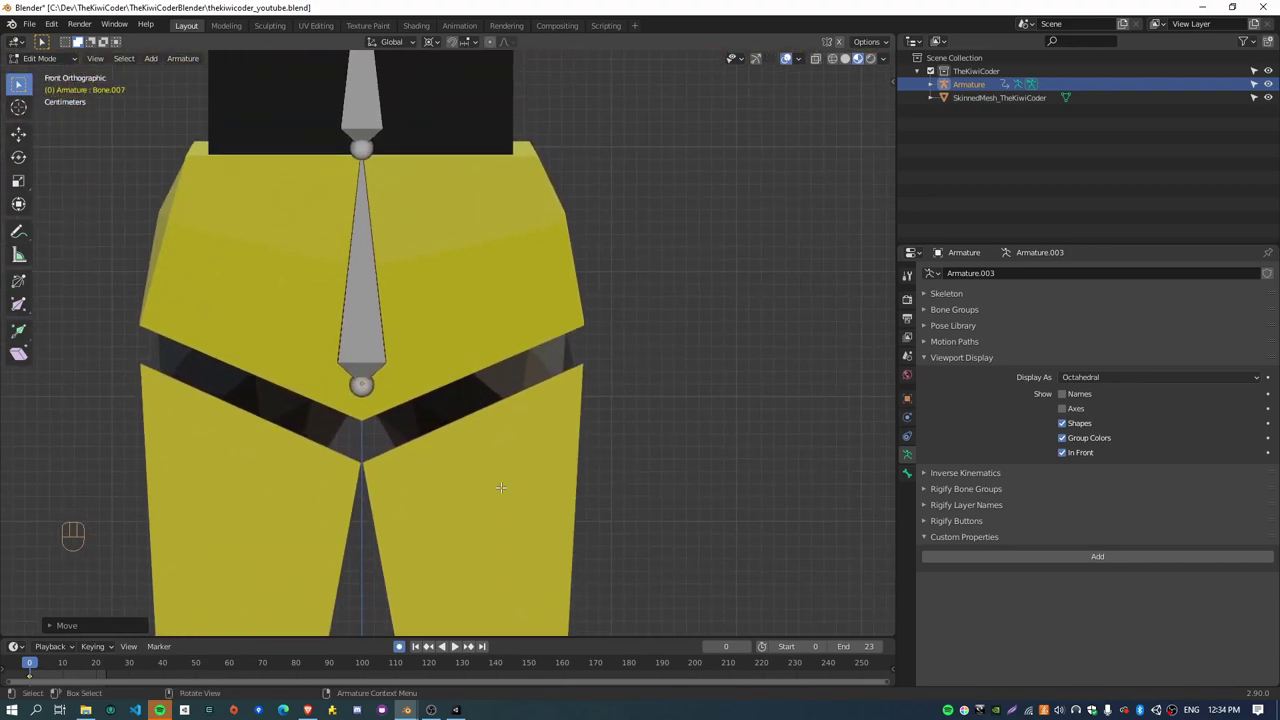
{"action": "left_click", "coordinate": [362, 385]}
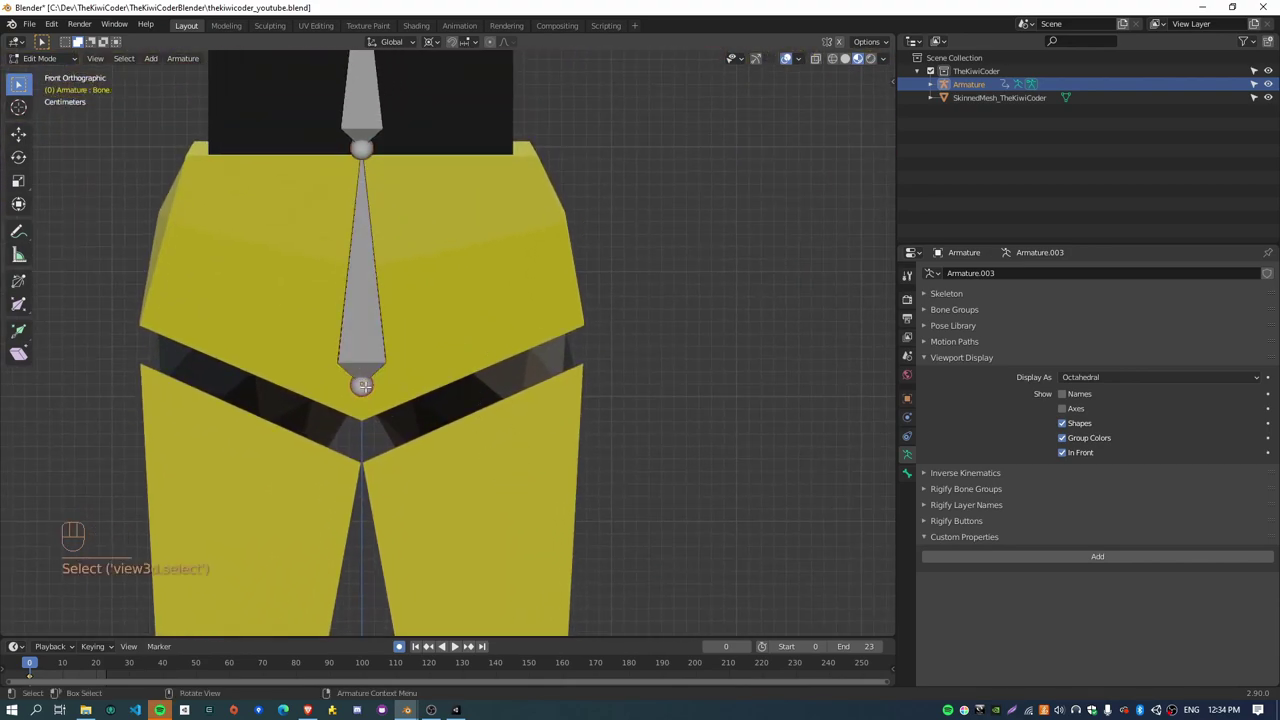
{"action": "key", "text": "g"}
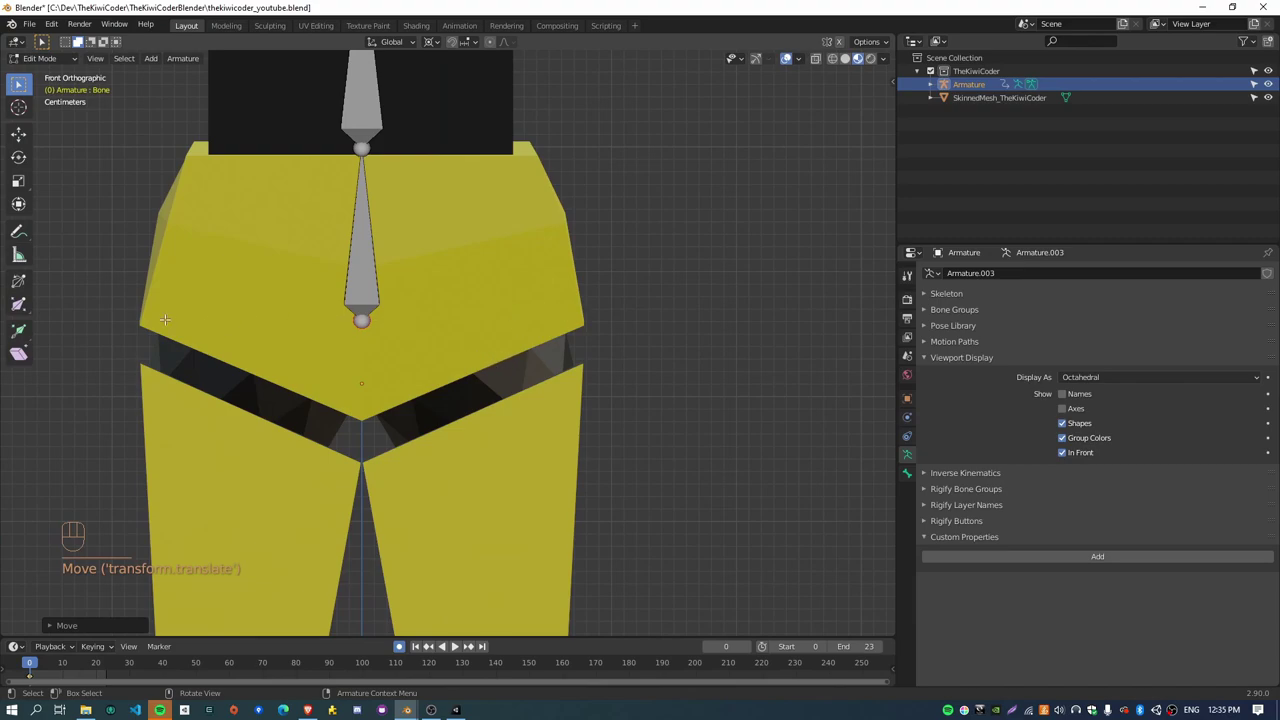
Step: Parent the left shoulder bone to the upper chest bone, keeping its offset
{"action": "scroll", "coordinate": [515, 315], "scroll_direction": "down", "scroll_amount": 6}
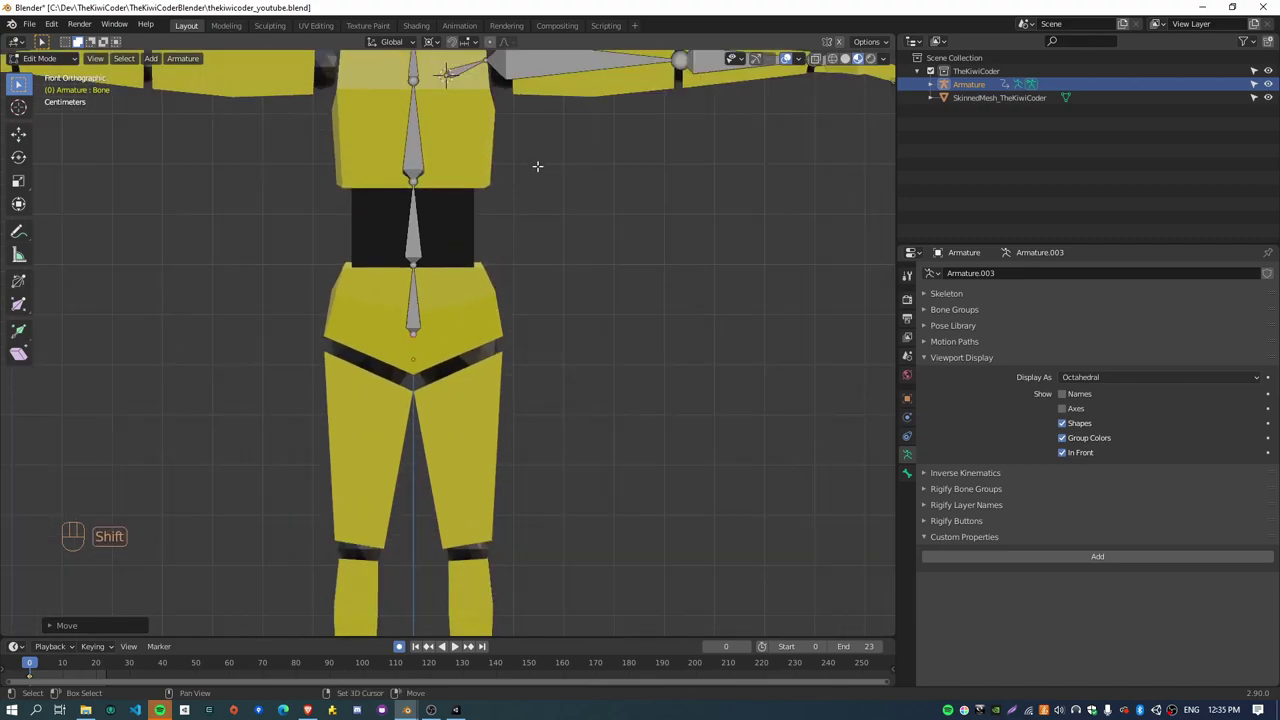
{"action": "left_click", "coordinate": [448, 333]}
{"action": "scroll", "coordinate": [448, 344], "scroll_direction": "up", "scroll_amount": 6}
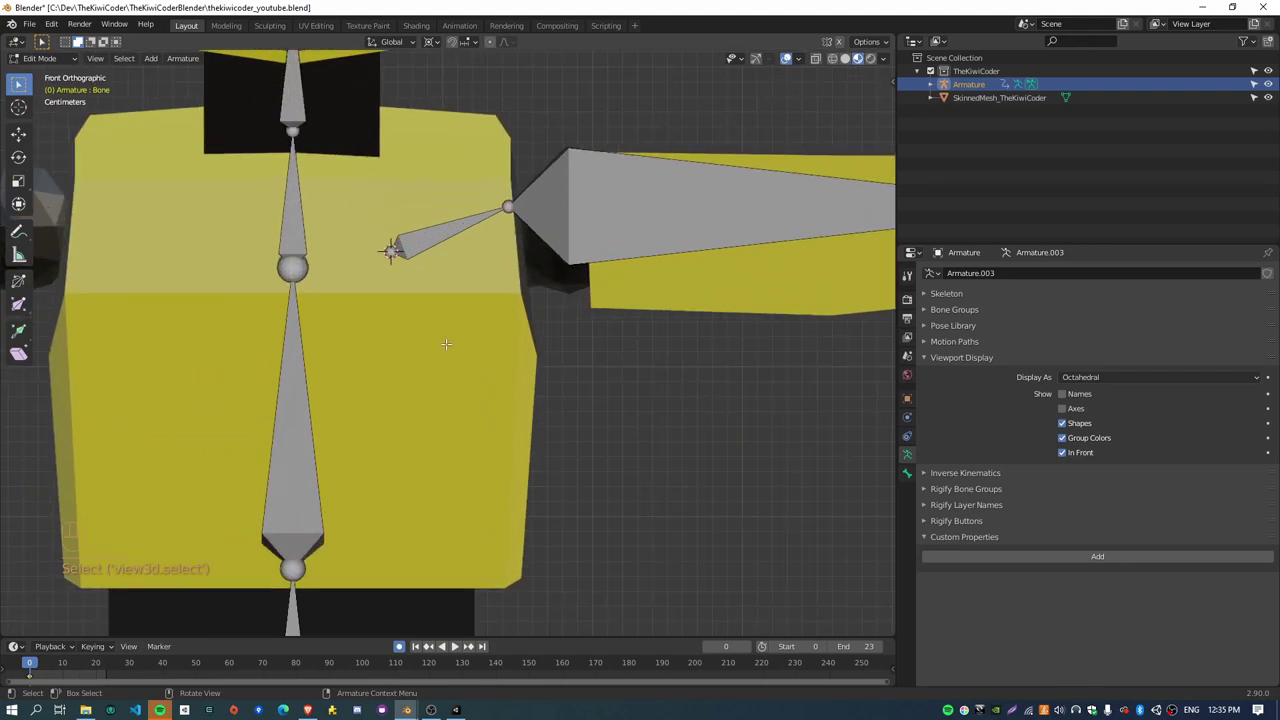
{"action": "left_click_drag", "start_coordinate": [430, 327], "coordinate": [506, 483], "text": "shift"}
{"action": "middle_click_drag", "start_coordinate": [506, 483], "coordinate": [526, 506], "text": "shift"}
{"action": "left_click", "coordinate": [477, 409]}
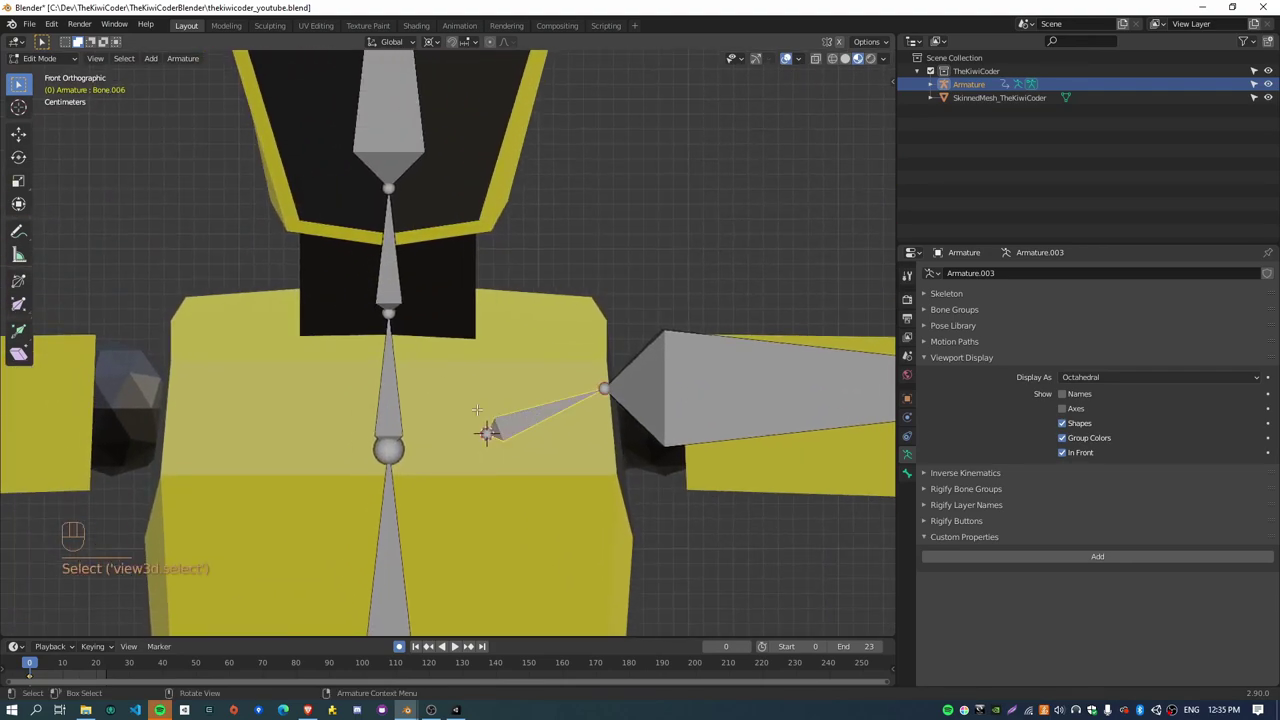
{"action": "left_click", "coordinate": [385, 398]}
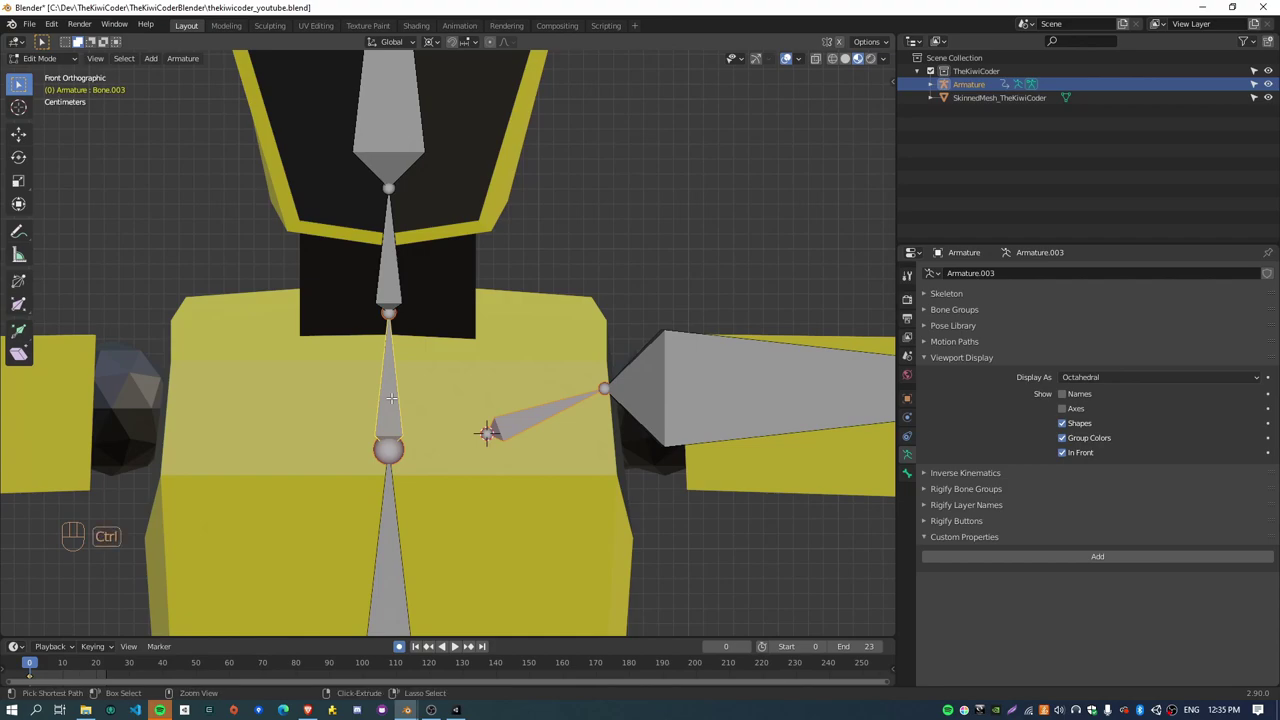
{"action": "key", "text": "ctrl+p"}
{"action": "left_click", "coordinate": [392, 400]}
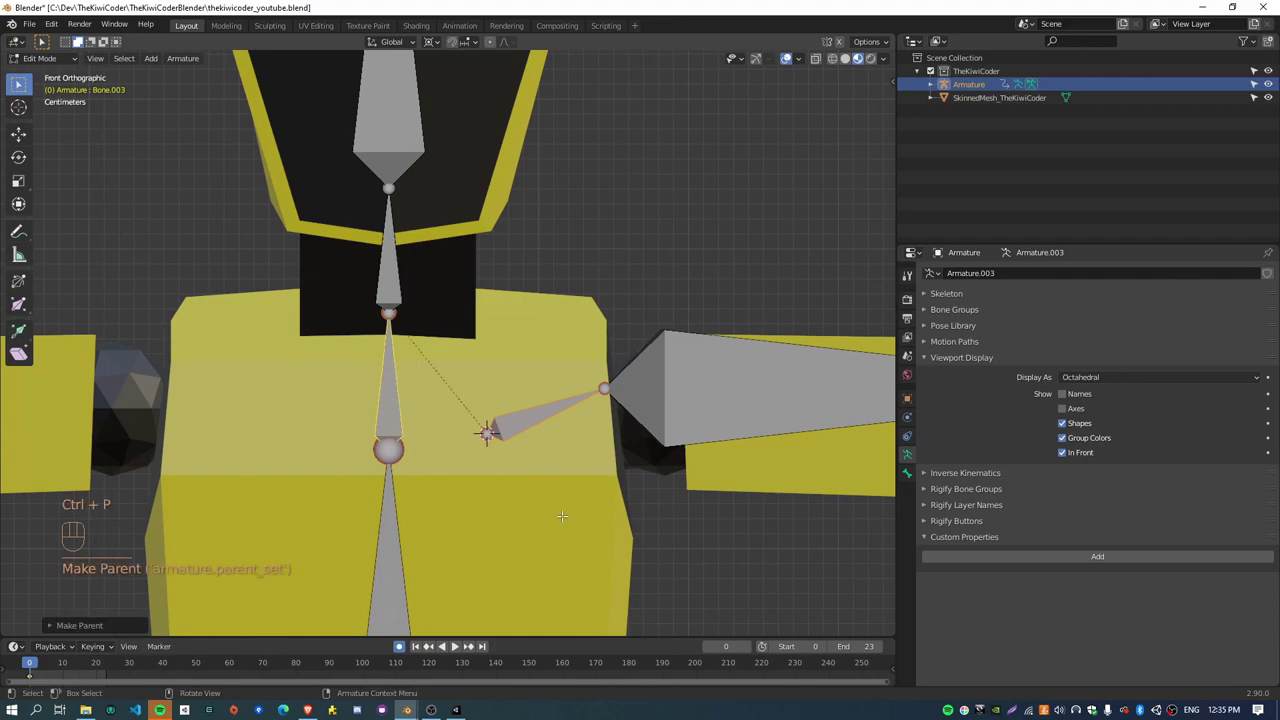
Step: In Pose Mode, test-rotate the upper chest bone by about 25 degrees and undo the rotation
{"action": "left_click", "coordinate": [40, 58]}
{"action": "left_click", "coordinate": [40, 105]}
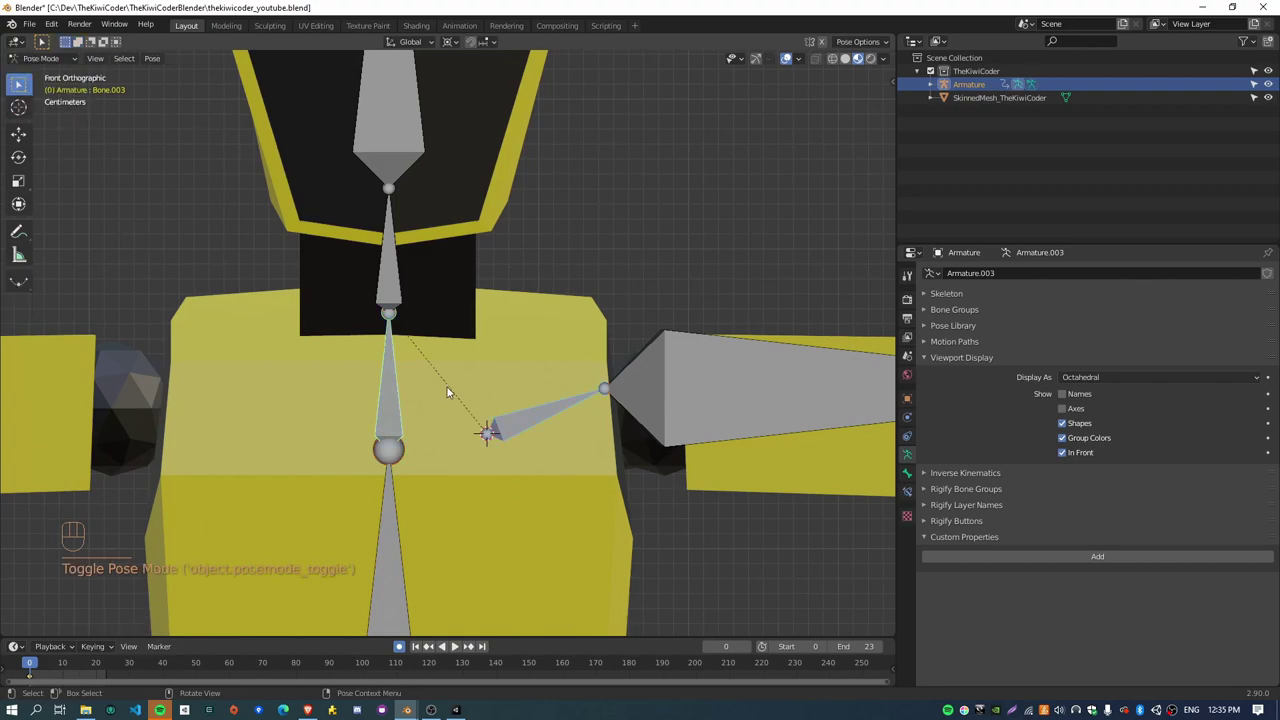
{"action": "left_click", "coordinate": [390, 369]}
{"action": "key", "text": "r"}
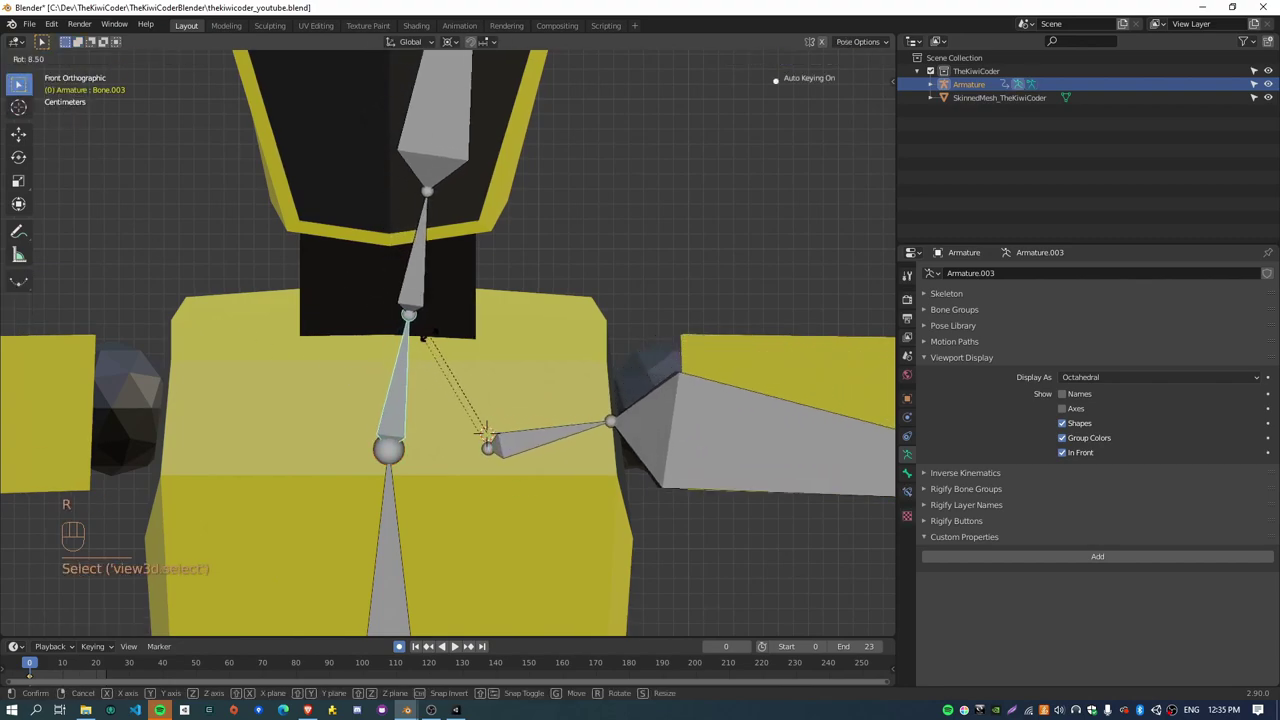
{"action": "left_click", "coordinate": [476, 418]}
{"action": "key", "text": "ctrl+z"}
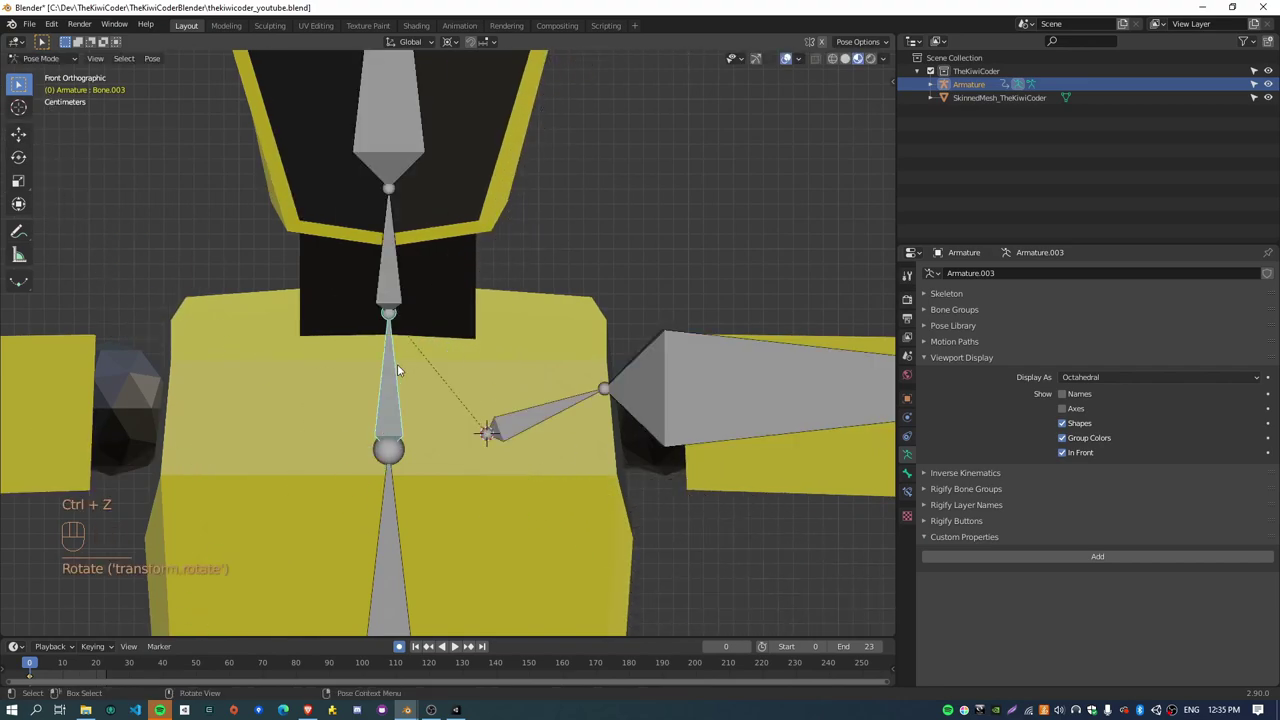
Step: Undo the parenting of the left shoulder bone to the upper chest bone
{"action": "key", "text": "ctrl+z"}
{"action": "key", "text": "ctrl+z"}
{"action": "key", "text": "ctrl+z"}
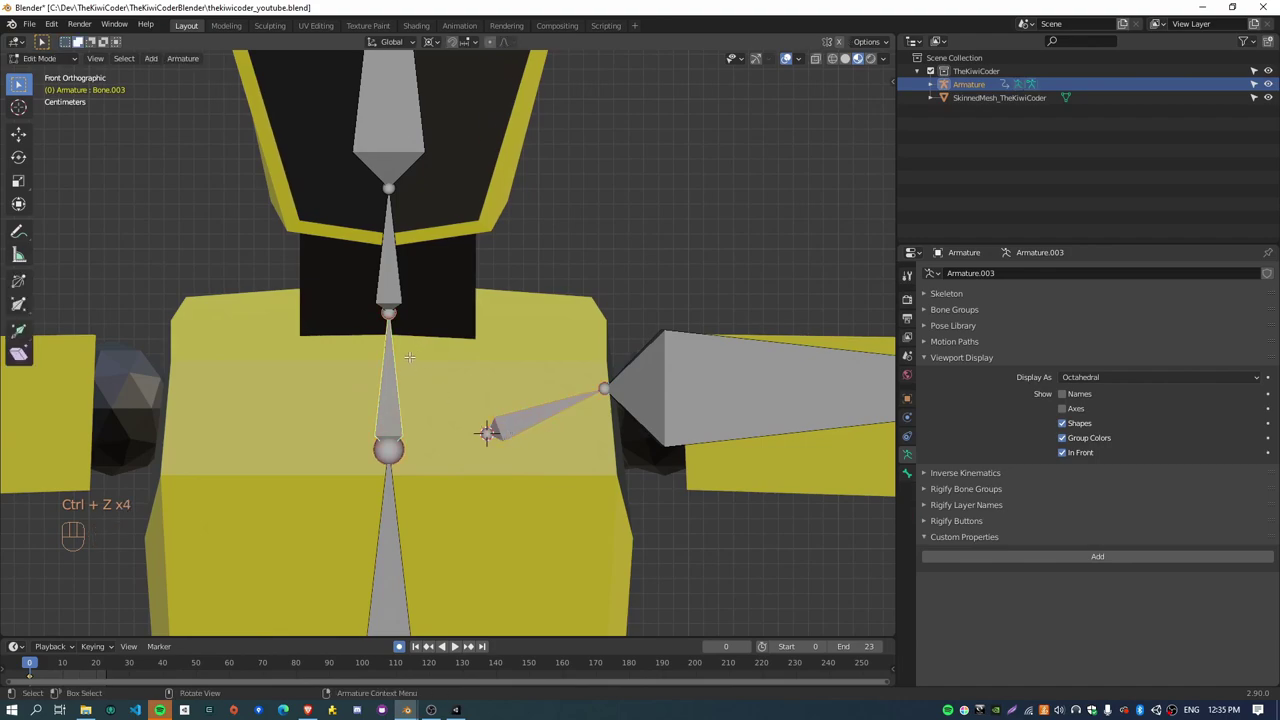
Step: In Pose Mode, test-rotate the upper chest bone with the shoulder unparented, and undo the rotation
{"action": "key", "text": "Tab"}
{"action": "left_click", "coordinate": [45, 59]}
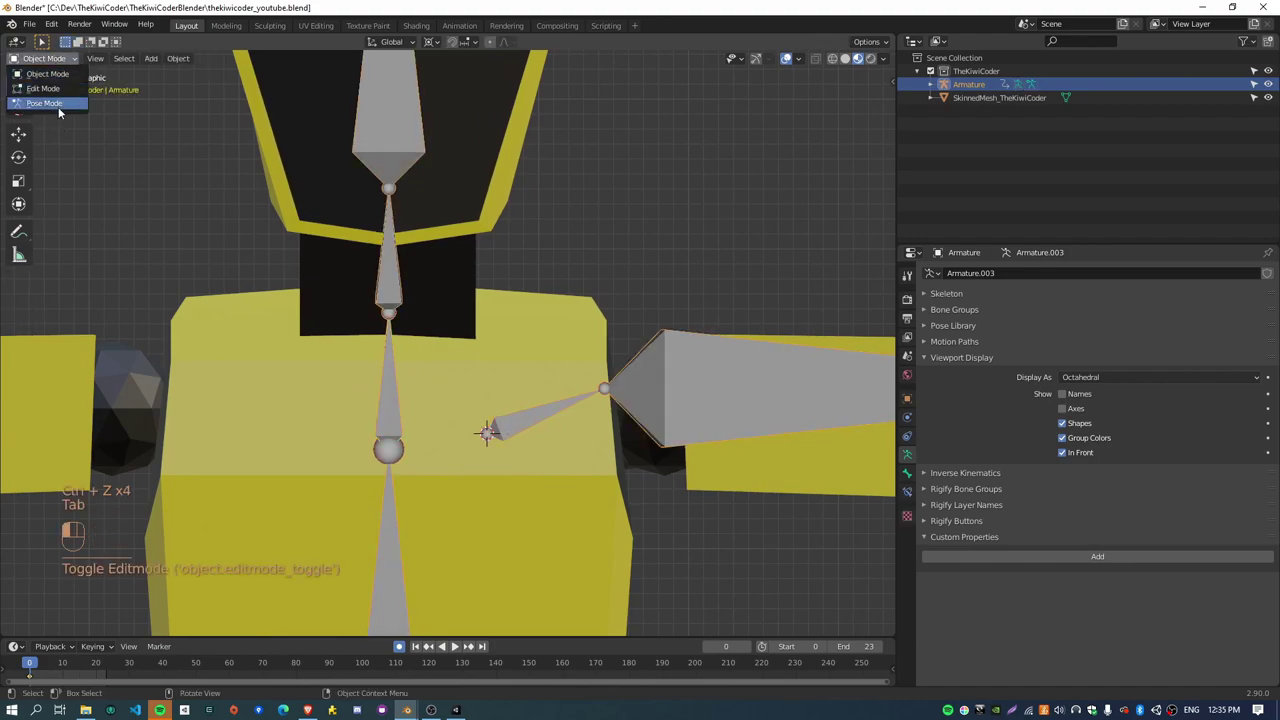
{"action": "left_click", "coordinate": [57, 106]}
{"action": "left_click", "coordinate": [391, 331]}
{"action": "key", "text": "r"}
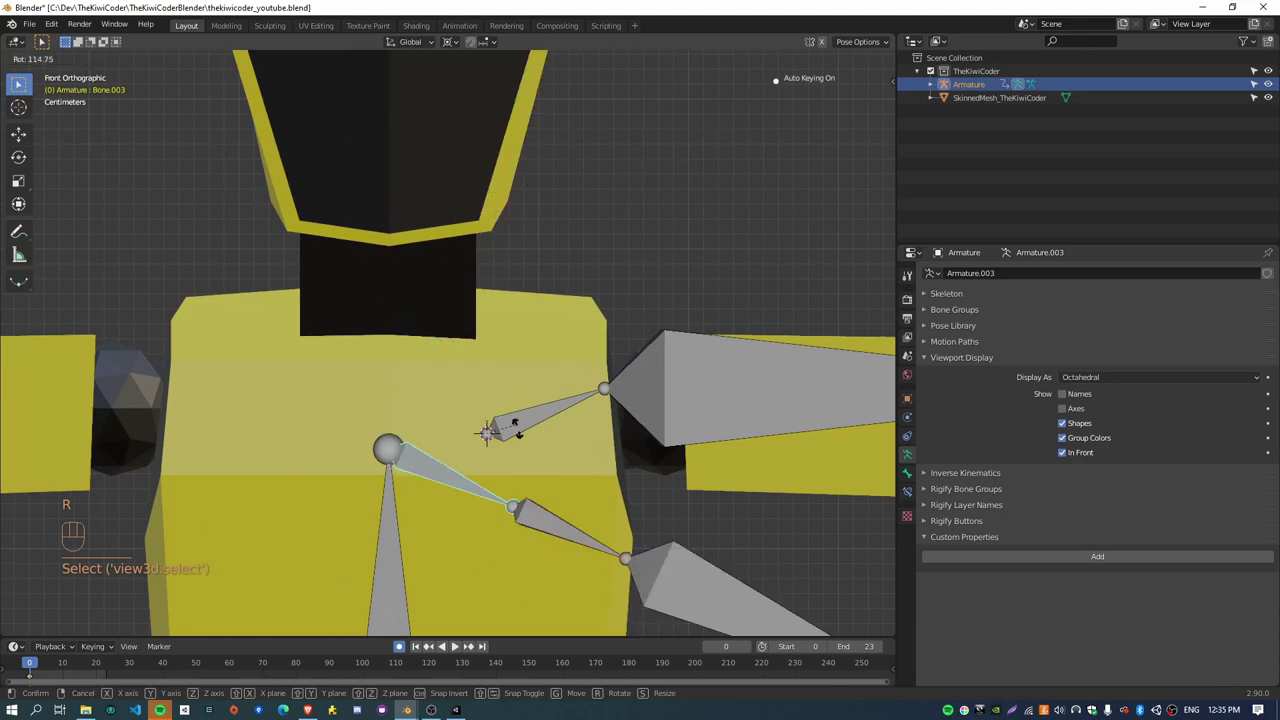
{"action": "left_click", "coordinate": [485, 428]}
{"action": "key", "text": "ctrl+z"}
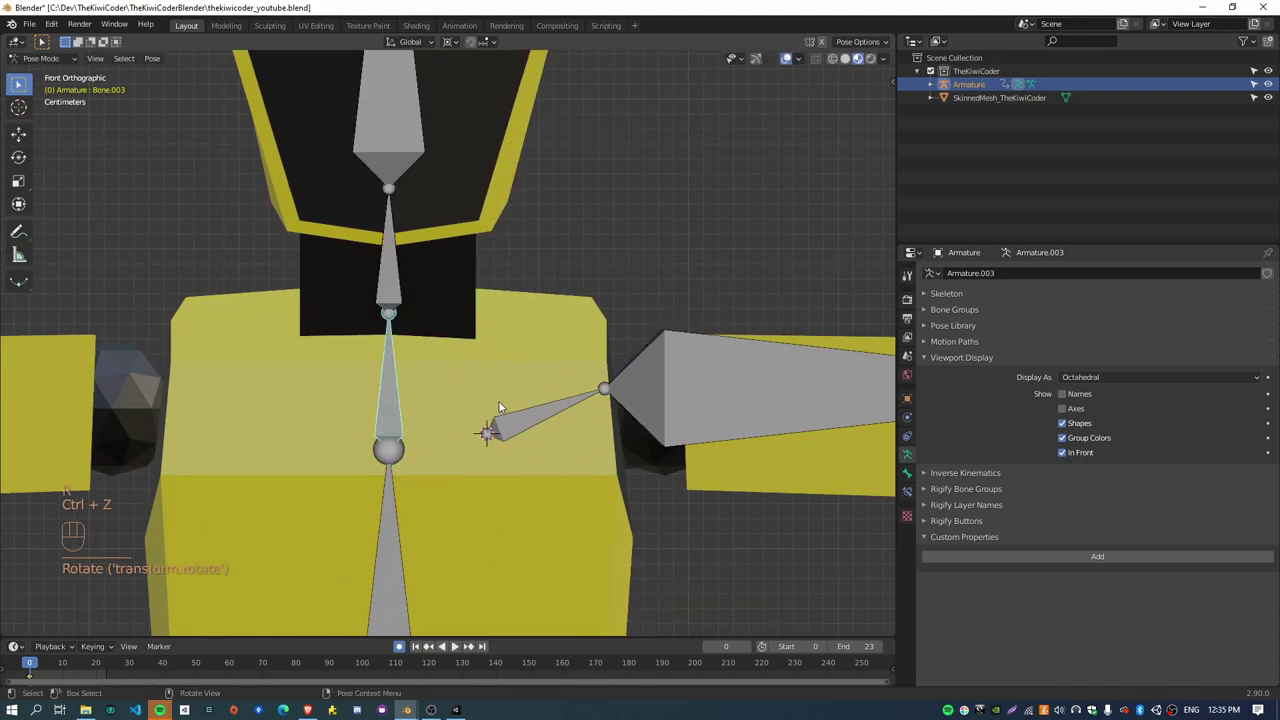
Step: Undo the recent selection and mode changes to return to Edit Mode with the left shoulder bone selected
{"action": "left_click", "coordinate": [43, 60]}
{"action": "left_click", "coordinate": [528, 415]}
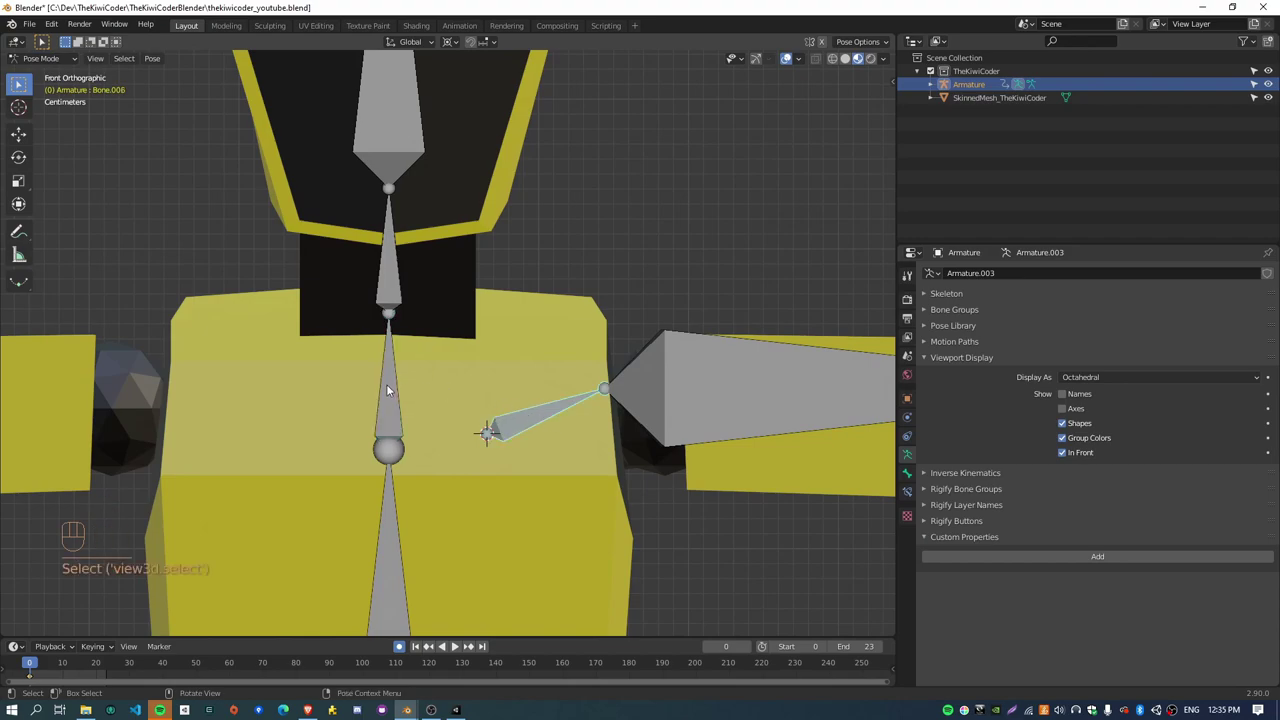
{"action": "key", "text": "Tab"}
{"action": "key", "text": "ctrl+z"}
{"action": "key", "text": "ctrl+z"}
{"action": "key", "text": "ctrl+z"}
{"action": "key", "text": "ctrl+z"}
{"action": "key", "text": "ctrl+z"}
{"action": "key", "text": "ctrl+z"}
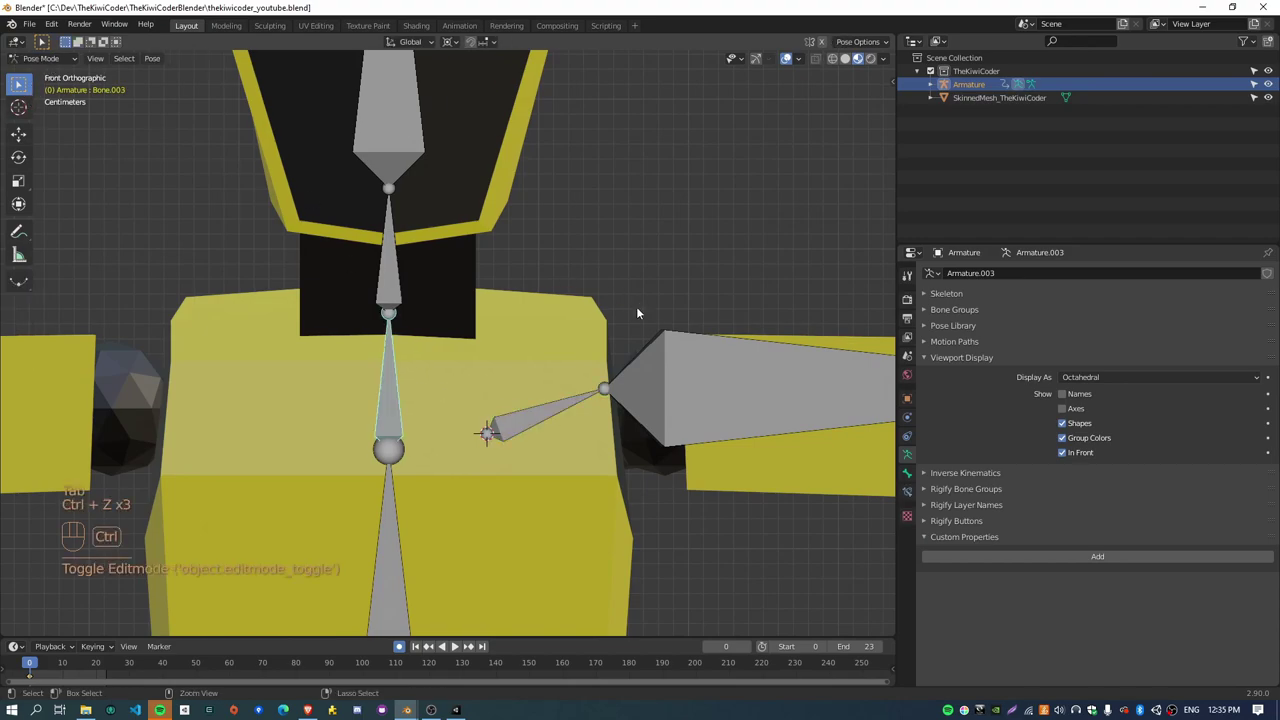
{"action": "key", "text": "ctrl+z"}
{"action": "key", "text": "ctrl+z"}
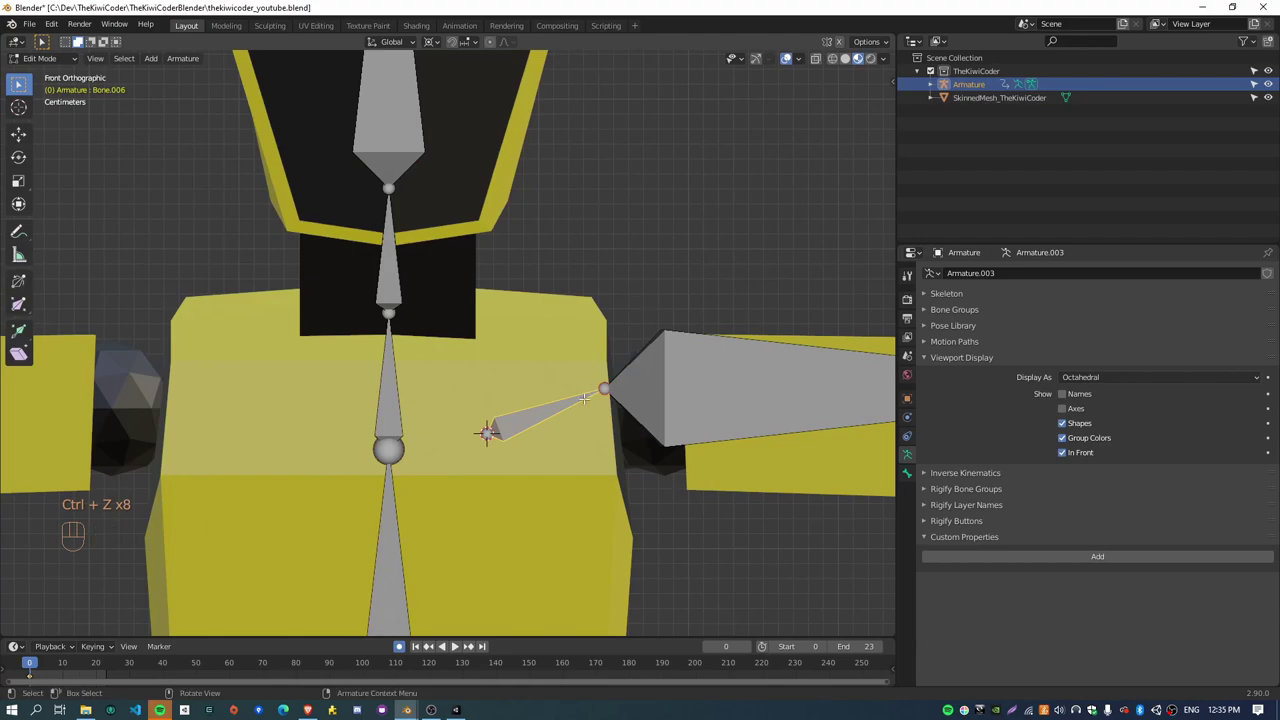
Step: Parent the left shoulder bone to the upper chest bone again, keeping its offset
{"action": "left_click", "coordinate": [390, 440], "text": "shift"}
{"action": "key", "text": "ctrl+p"}
{"action": "left_click", "coordinate": [433, 446]}
{"action": "scroll", "coordinate": [458, 440], "scroll_direction": "down", "scroll_amount": 5}
{"action": "mouse_move", "coordinate": [463, 439]}
{"action": "middle_mouse_down", "text": "shift"}
{"action": "mouse_move", "coordinate": [443, 185]}
{"action": "mouse_move", "coordinate": [462, 418]}
{"action": "middle_mouse_up", "text": "shift"}
{"action": "scroll", "coordinate": [545, 370], "scroll_direction": "up", "scroll_amount": 6}
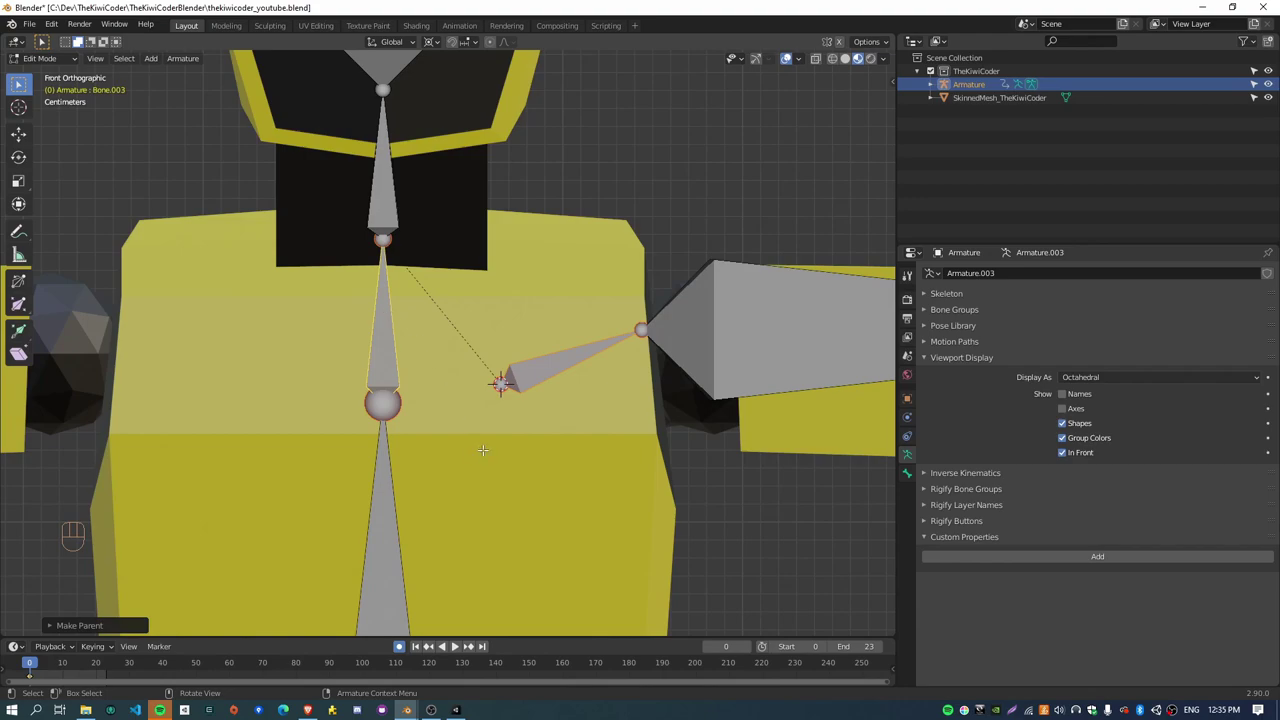
{"action": "scroll", "coordinate": [443, 327], "scroll_direction": "down", "scroll_amount": 5}
{"action": "scroll", "coordinate": [475, 343], "scroll_direction": "up", "scroll_amount": 4}
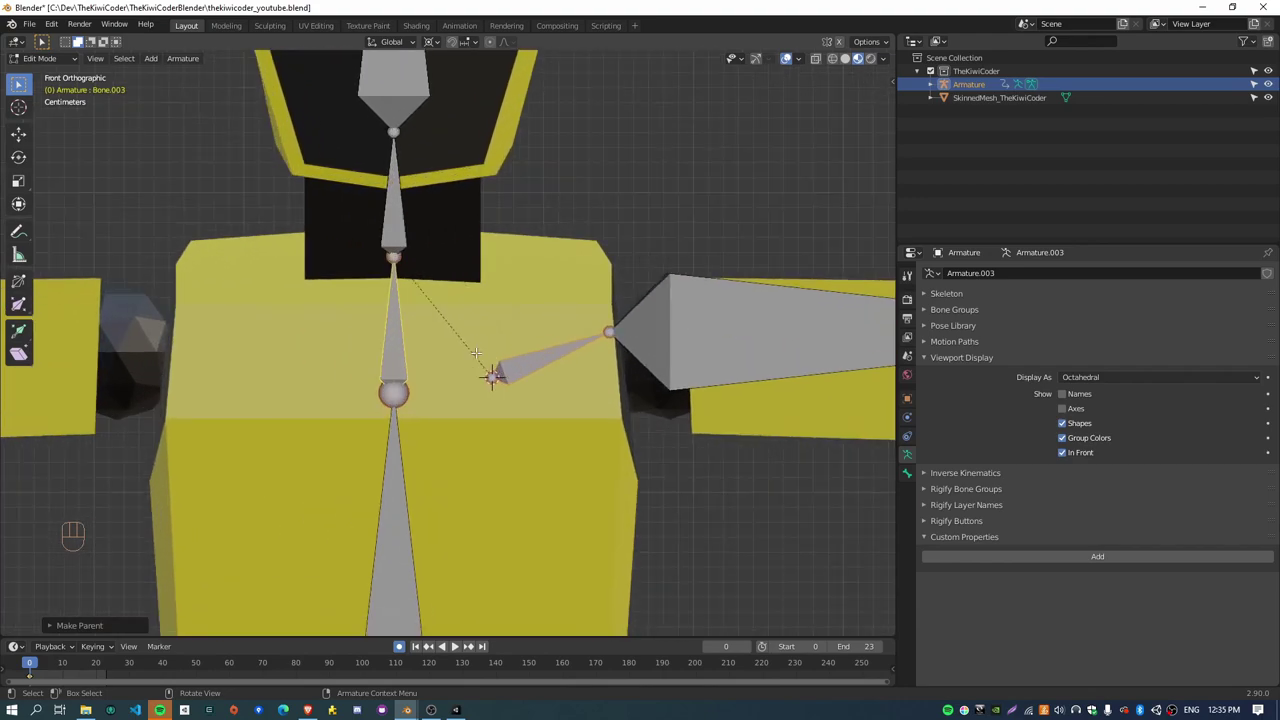
{"action": "key", "text": "ctrl+p"}
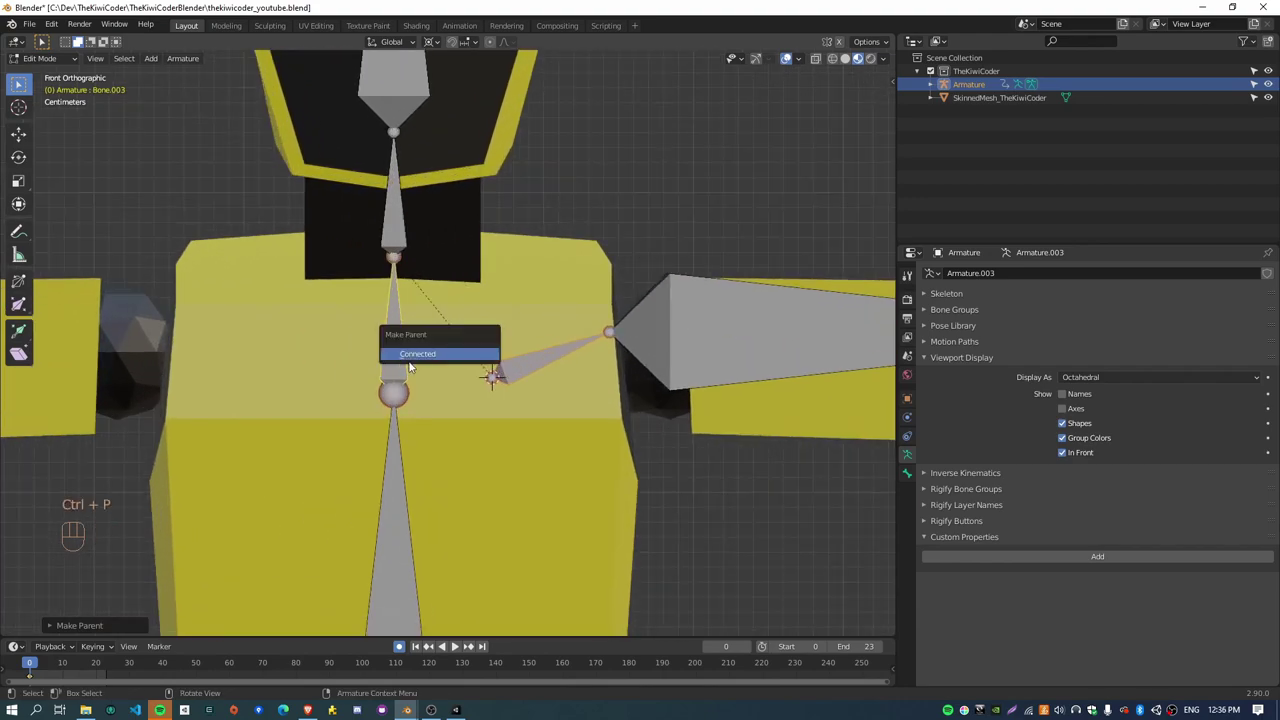
{"action": "left_click", "coordinate": [414, 290]}
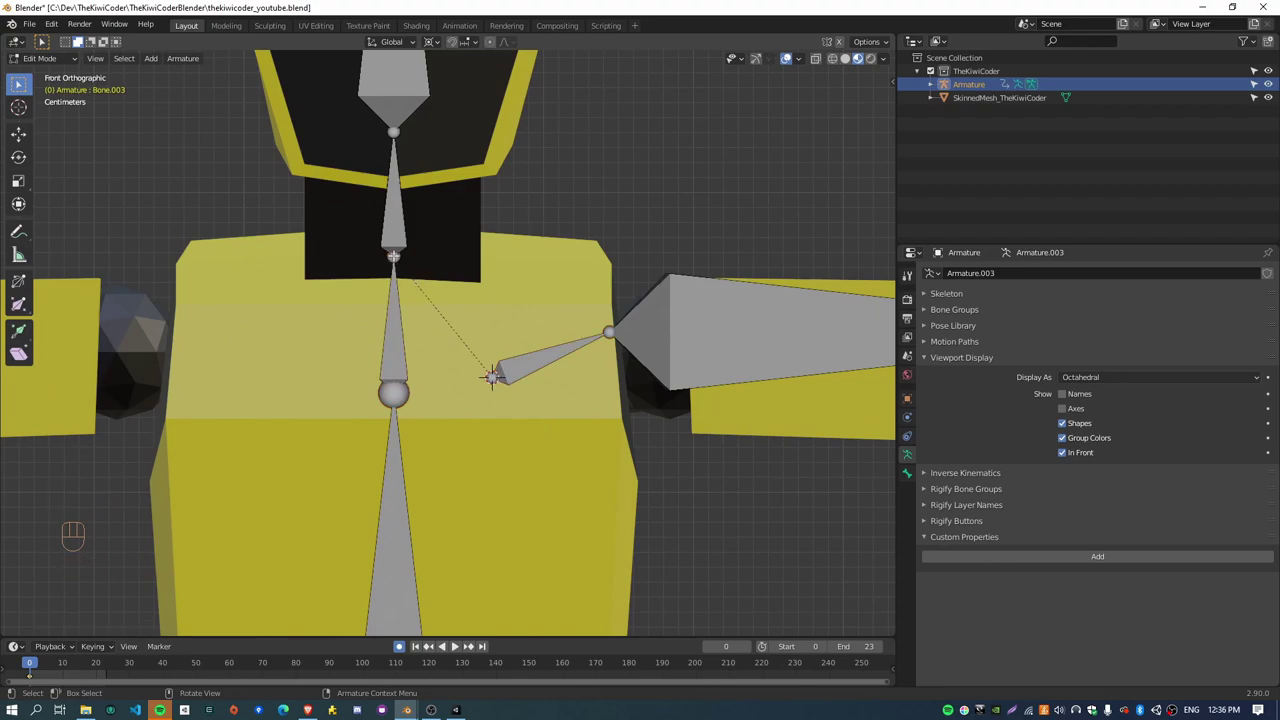
Step: Place the 3D cursor at the left hip joint in front view and add a new bone there
{"action": "middle_click_drag", "start_coordinate": [395, 258], "coordinate": [482, 191], "text": "shift"}
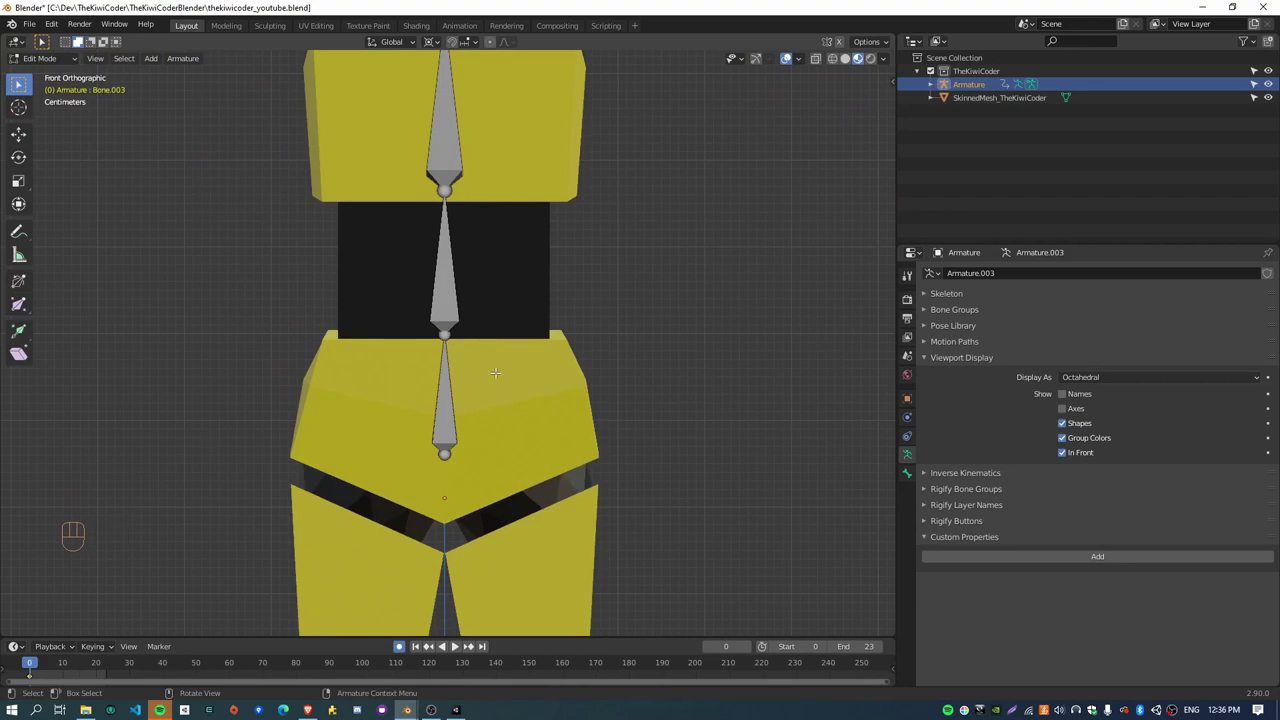
{"action": "middle_click_drag", "start_coordinate": [487, 474], "coordinate": [422, 296], "text": "shift"}
{"action": "scroll", "coordinate": [473, 270], "scroll_direction": "up", "scroll_amount": 3}
{"action": "scroll", "coordinate": [473, 270], "scroll_direction": "up", "scroll_amount": 1}
{"action": "middle_click_drag", "start_coordinate": [474, 262], "coordinate": [497, 338], "text": "shift"}
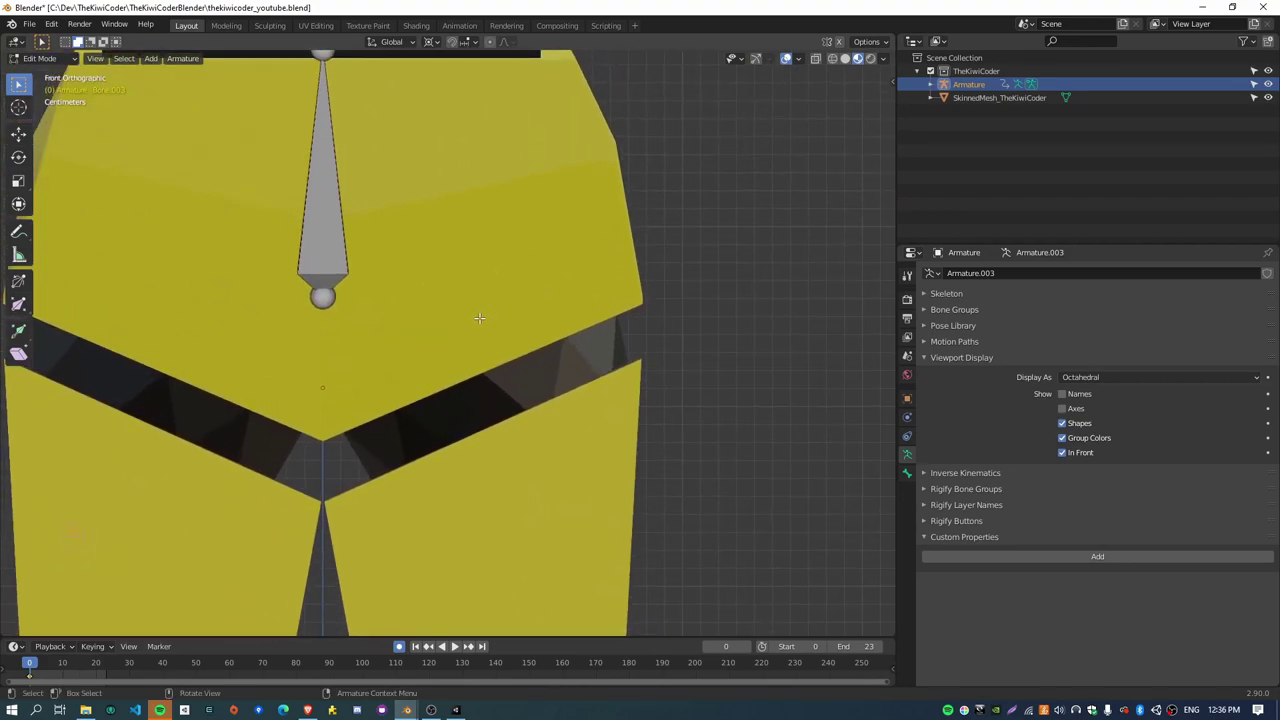
{"action": "right_click", "coordinate": [510, 309], "text": "shift"}
{"action": "middle_click_drag", "start_coordinate": [509, 306], "coordinate": [530, 254], "text": "shift"}
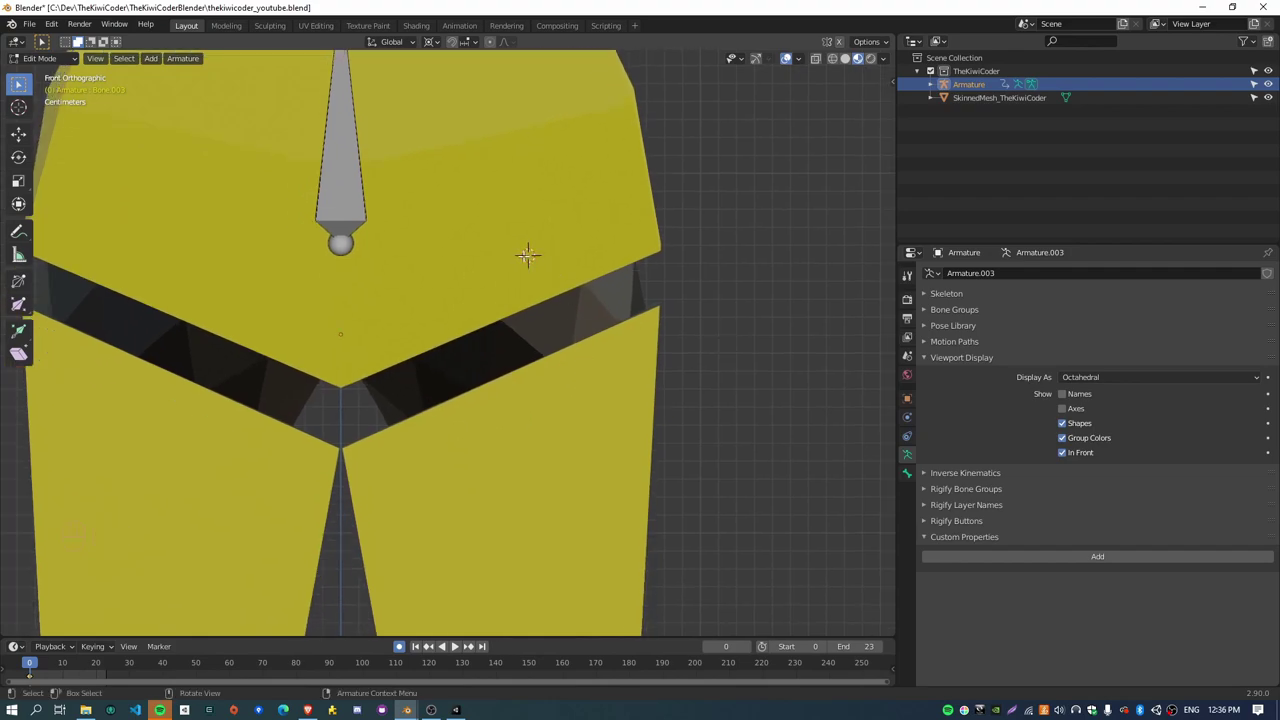
{"action": "key", "text": "shift+a"}
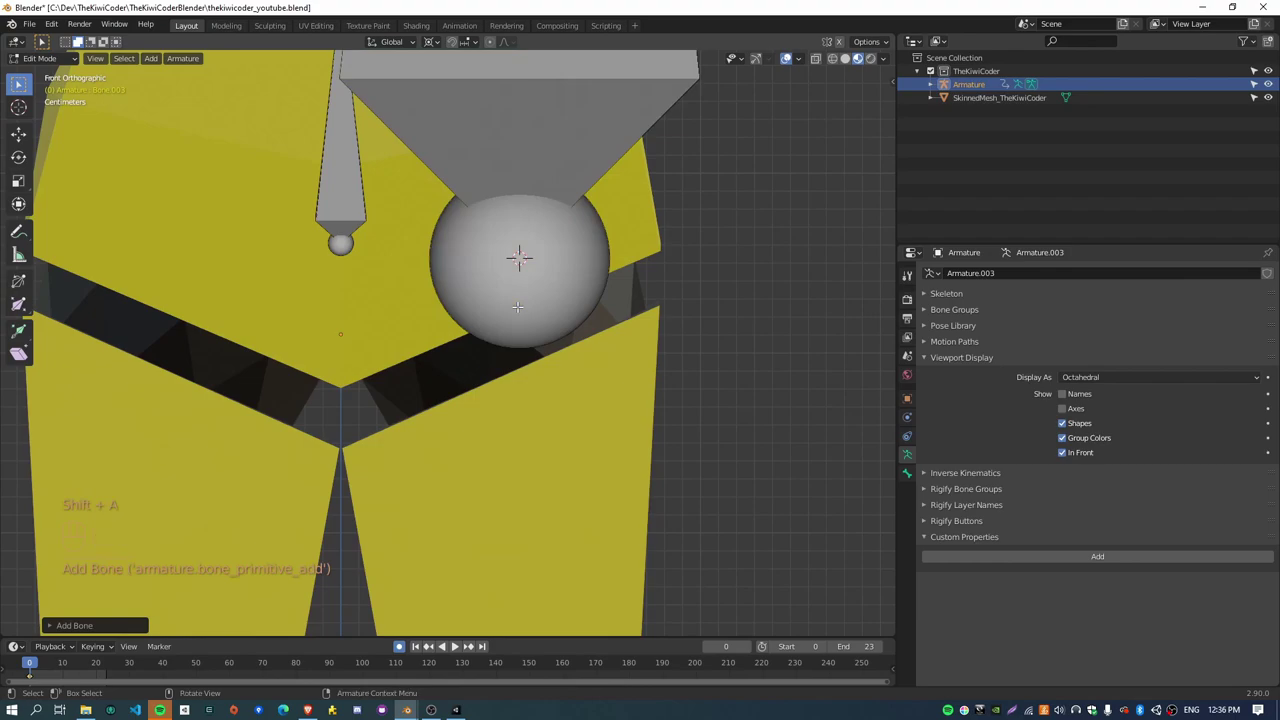
Step: Move the new bone's tip about 1.4 m straight down along Z to the left knee, forming the thigh bone
{"action": "scroll", "coordinate": [568, 246], "scroll_direction": "down", "scroll_amount": 6}
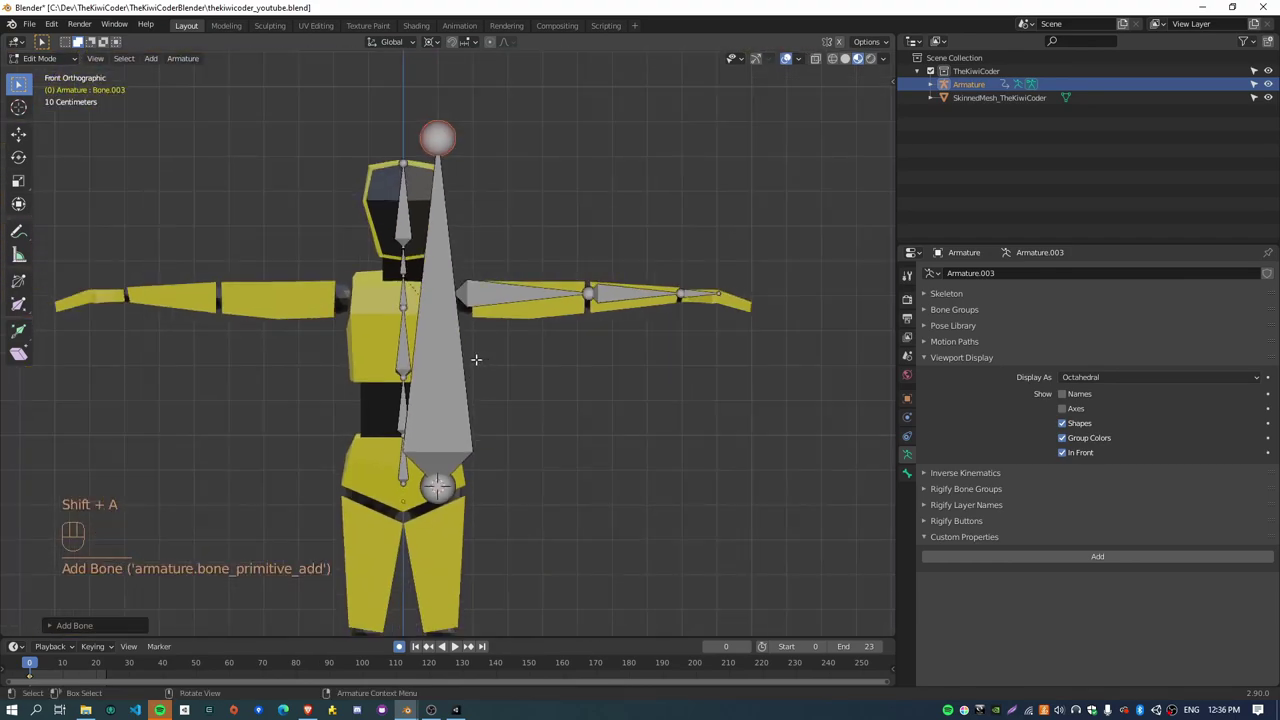
{"action": "left_click", "coordinate": [441, 131]}
{"action": "middle_click_drag", "start_coordinate": [536, 450], "coordinate": [583, 277], "text": "shift"}
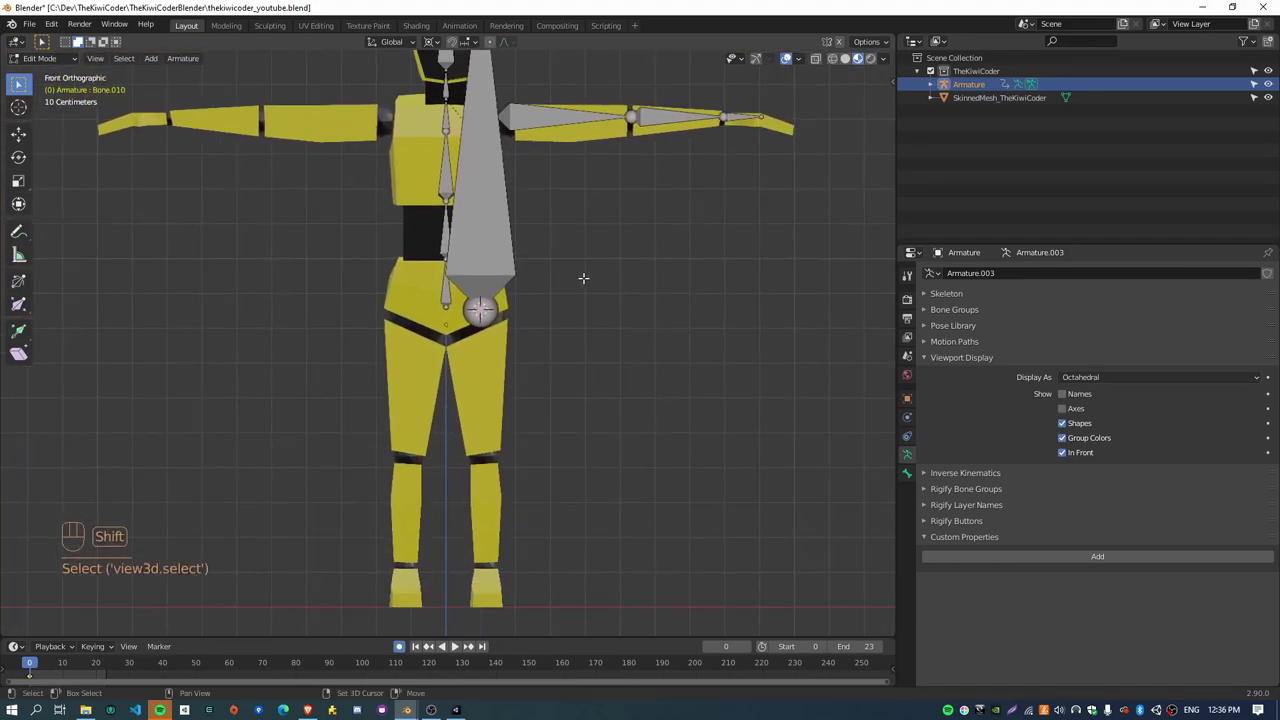
{"action": "key", "text": "g"}
{"action": "key", "text": "z"}
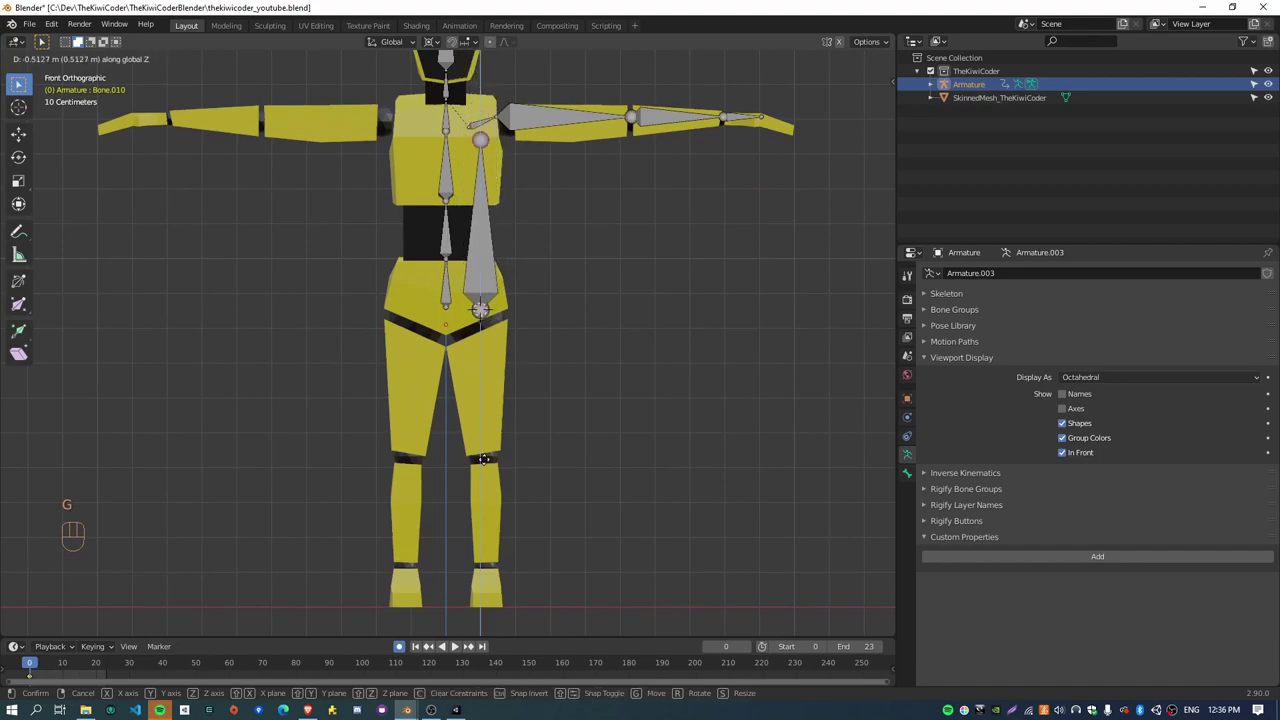
{"action": "left_click", "coordinate": [505, 180], "text": "shift"}
Step: Extrude a shin bone from the left knee joint about 0.30 m straight down along Z to the ankle
{"action": "middle_click_drag", "start_coordinate": [573, 262], "coordinate": [517, 298], "text": "shift"}
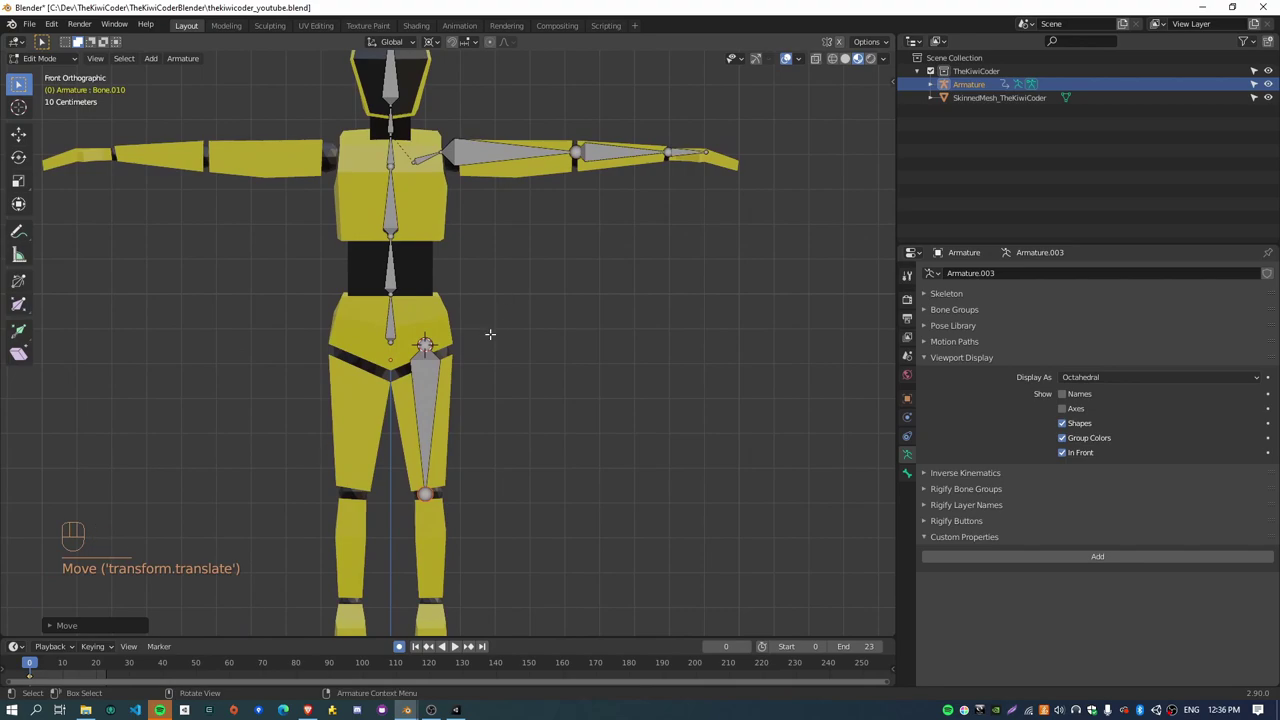
{"action": "middle_click_drag", "start_coordinate": [445, 412], "coordinate": [531, 440], "text": "shift"}
{"action": "middle_click_drag", "start_coordinate": [459, 506], "coordinate": [471, 398], "text": "shift"}
{"action": "scroll", "coordinate": [462, 418], "scroll_direction": "up", "scroll_amount": 4}
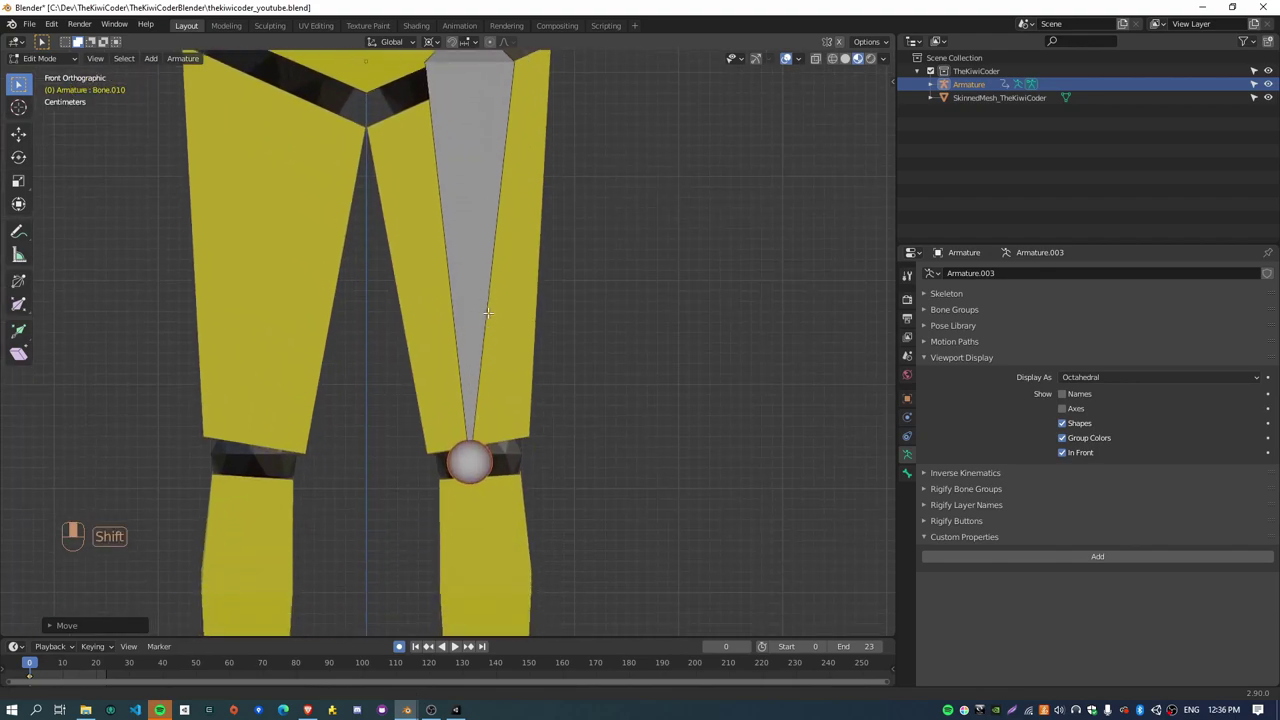
{"action": "scroll", "coordinate": [489, 271], "scroll_direction": "down", "scroll_amount": 2}
{"action": "middle_click_drag", "start_coordinate": [489, 272], "coordinate": [489, 259], "text": "shift"}
{"action": "left_click", "coordinate": [463, 235]}
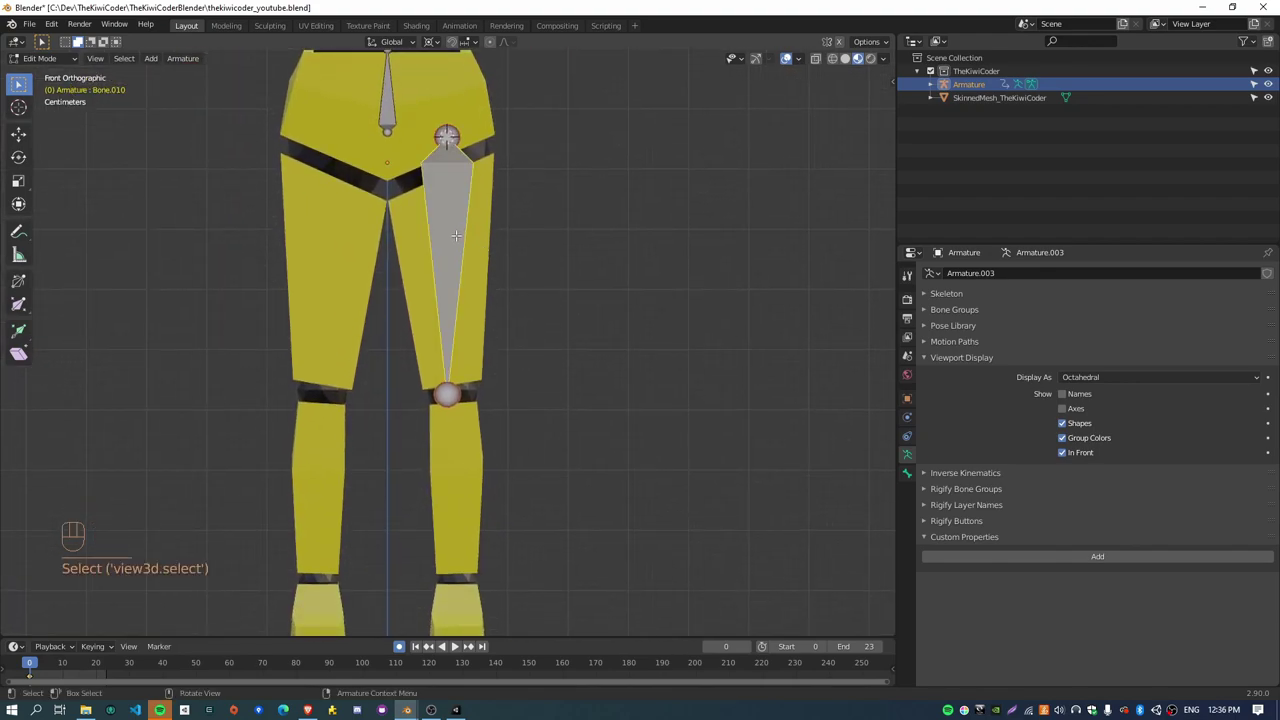
{"action": "middle_click_drag", "start_coordinate": [438, 224], "coordinate": [469, 200], "text": "shift"}
{"action": "left_click", "coordinate": [480, 375]}
{"action": "scroll", "coordinate": [473, 400], "scroll_direction": "down", "scroll_amount": 2, "text": "shift"}
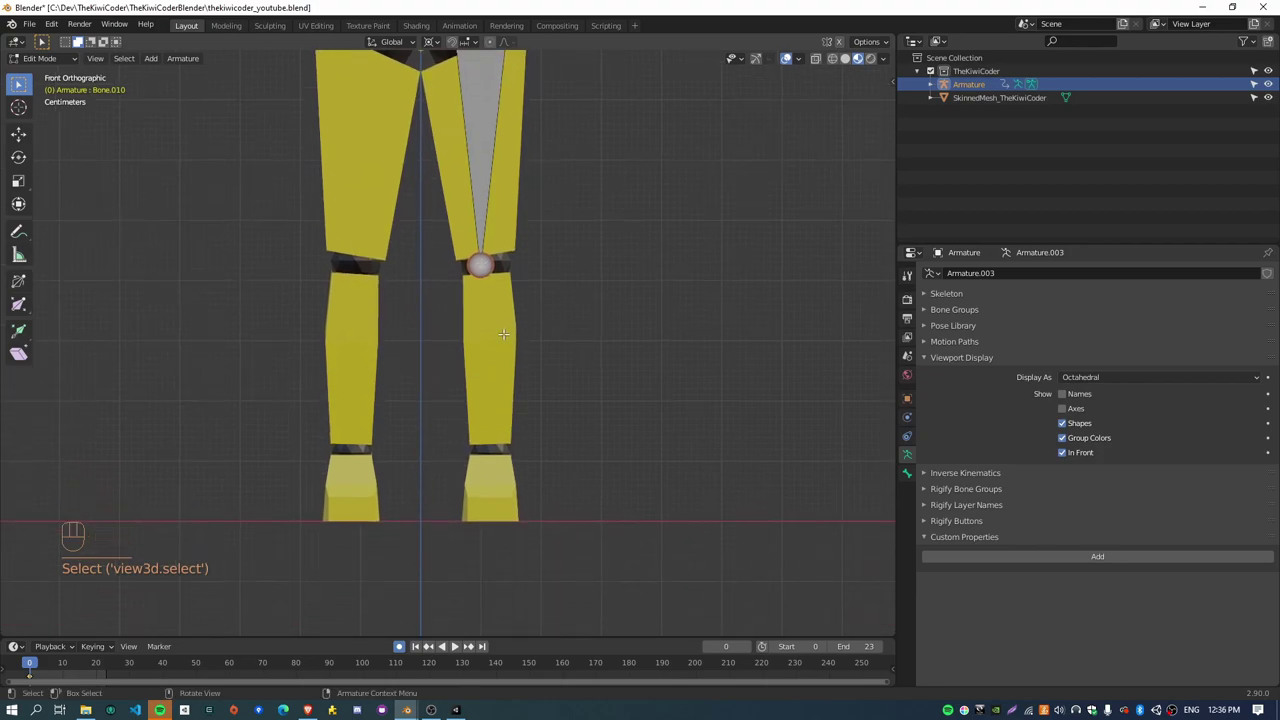
{"action": "key", "text": "e"}
{"action": "key", "text": "z"}
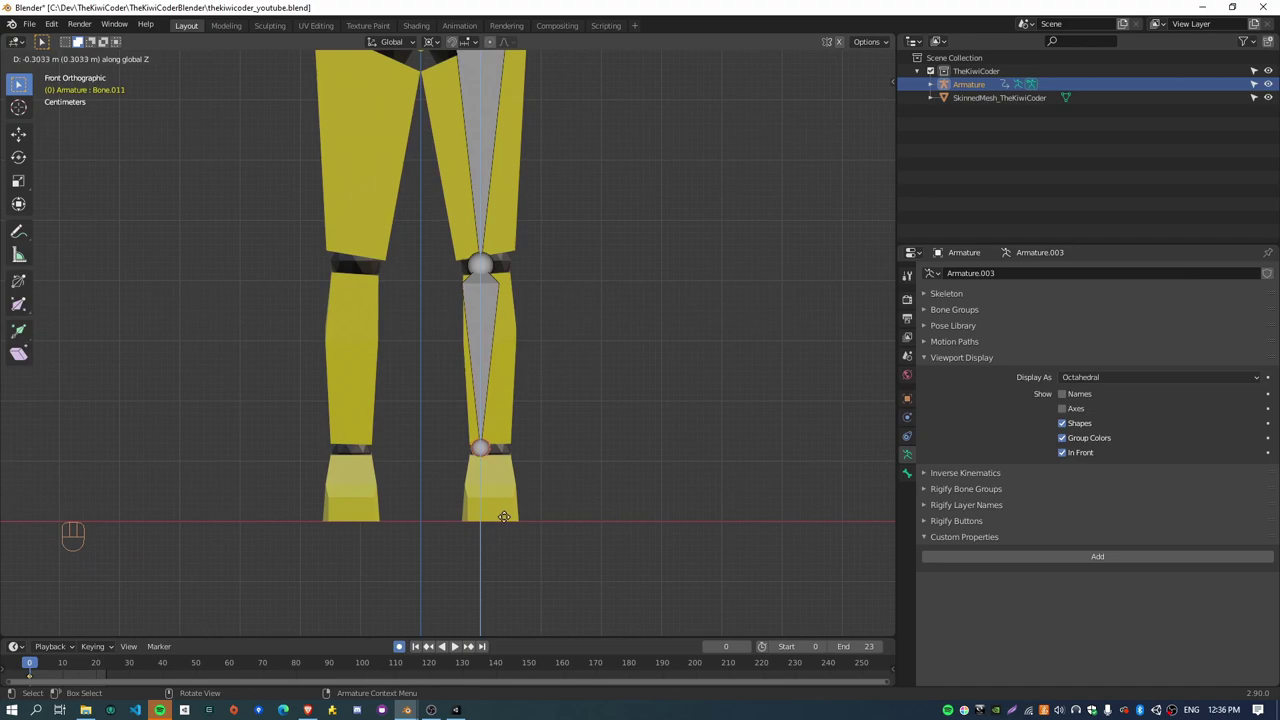
{"action": "left_click", "coordinate": [504, 516]}
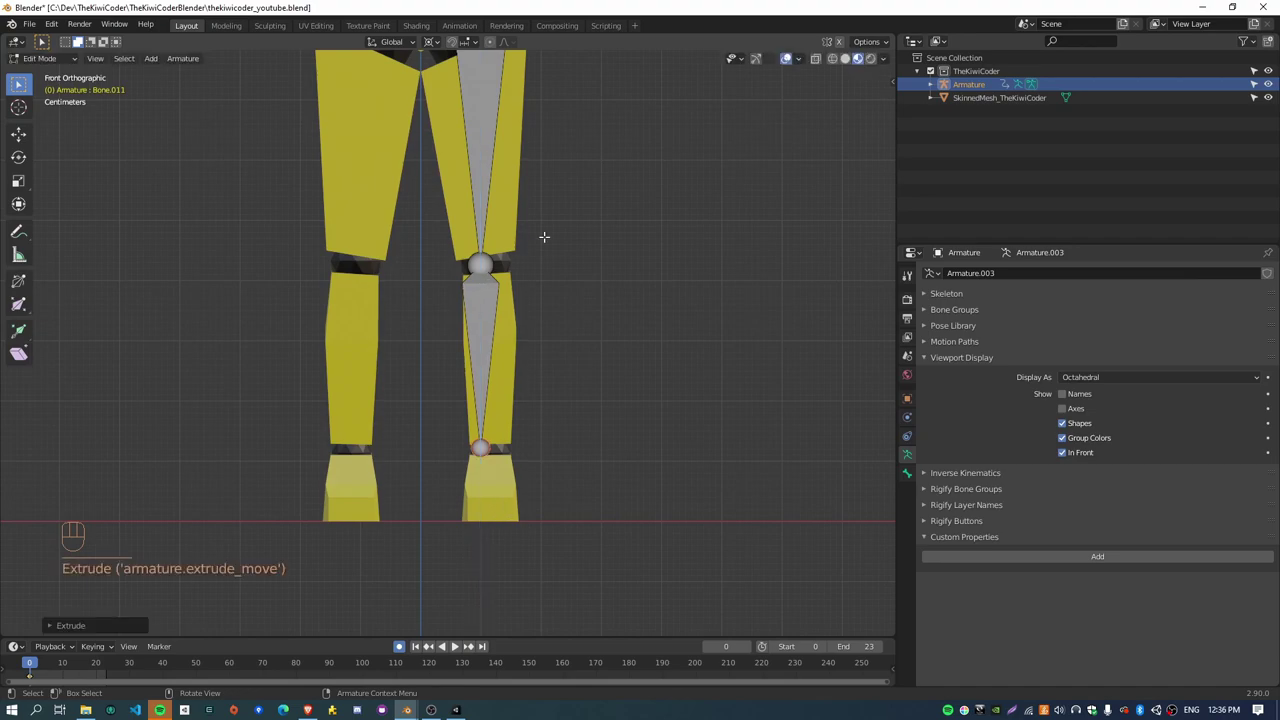
Step: In right view, move the thigh and shin bones about 0.09 m along Y into the middle of the leg
{"action": "scroll", "coordinate": [544, 237], "scroll_direction": "down", "scroll_amount": 2}
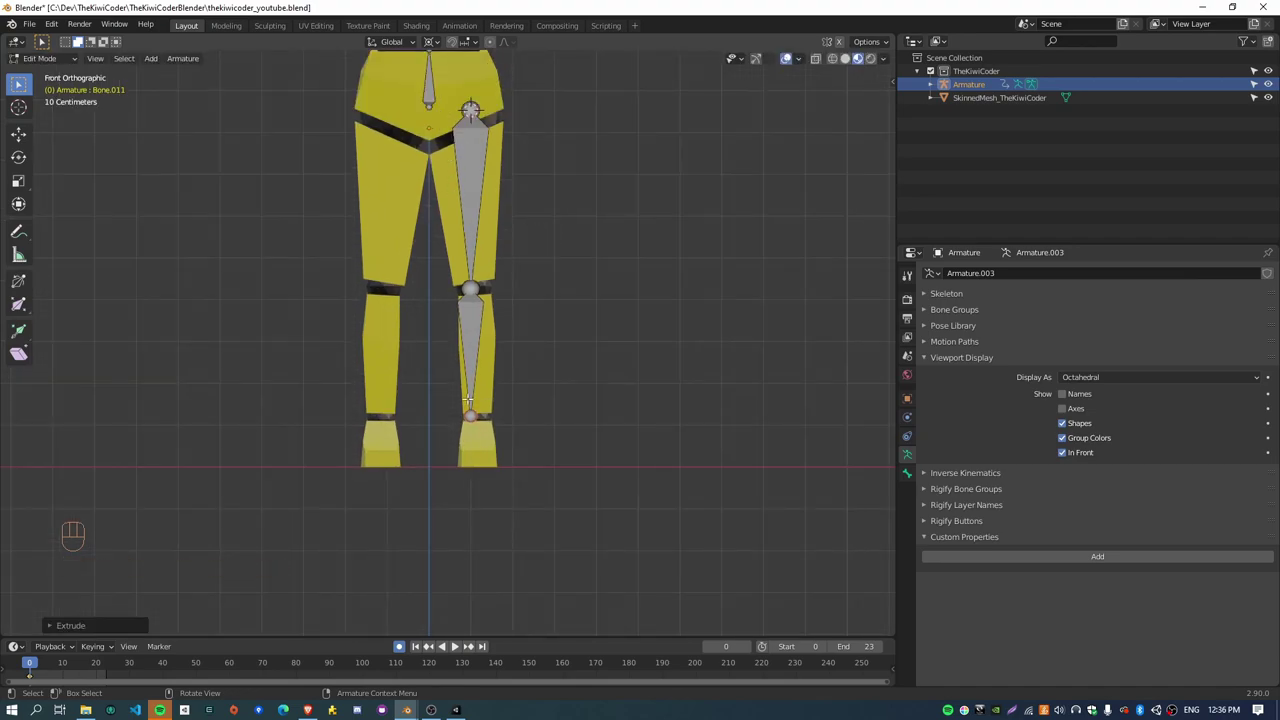
{"action": "key", "text": "KP_3"}
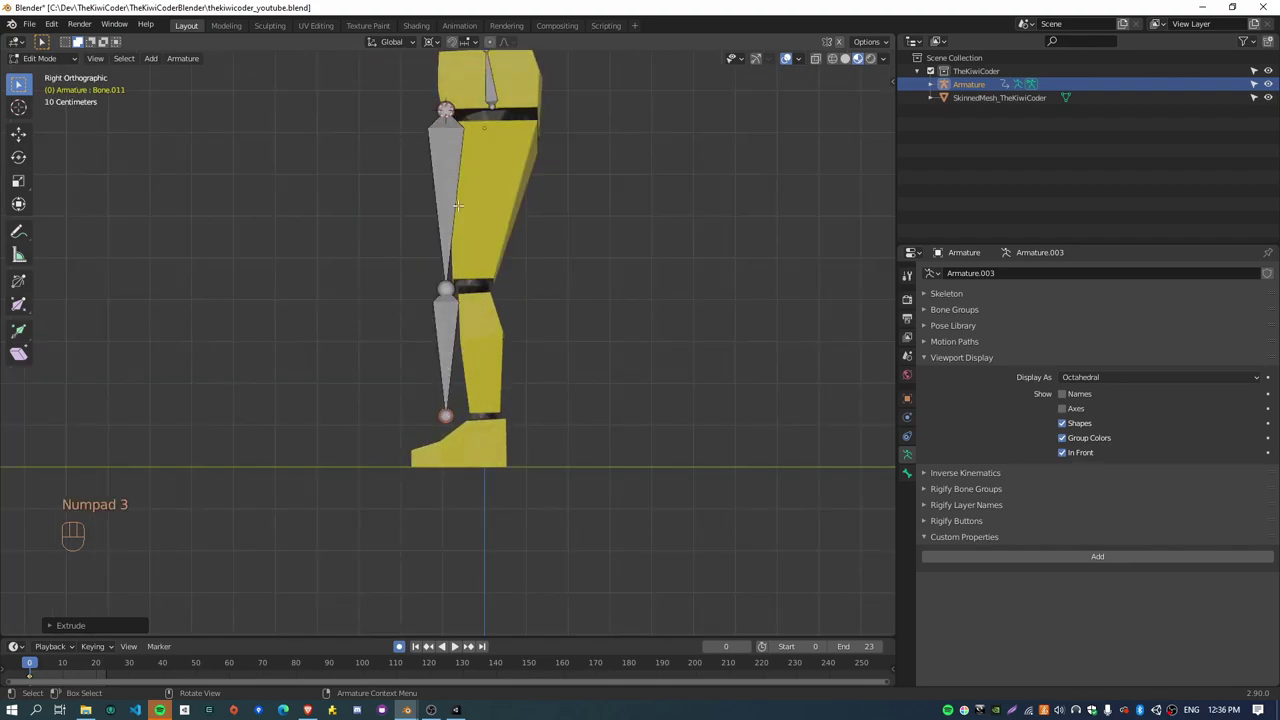
{"action": "left_click", "coordinate": [454, 157]}
{"action": "left_click", "coordinate": [445, 336], "text": "shift"}
{"action": "key", "text": "g"}
{"action": "key", "text": "x"}
{"action": "key", "text": "y"}
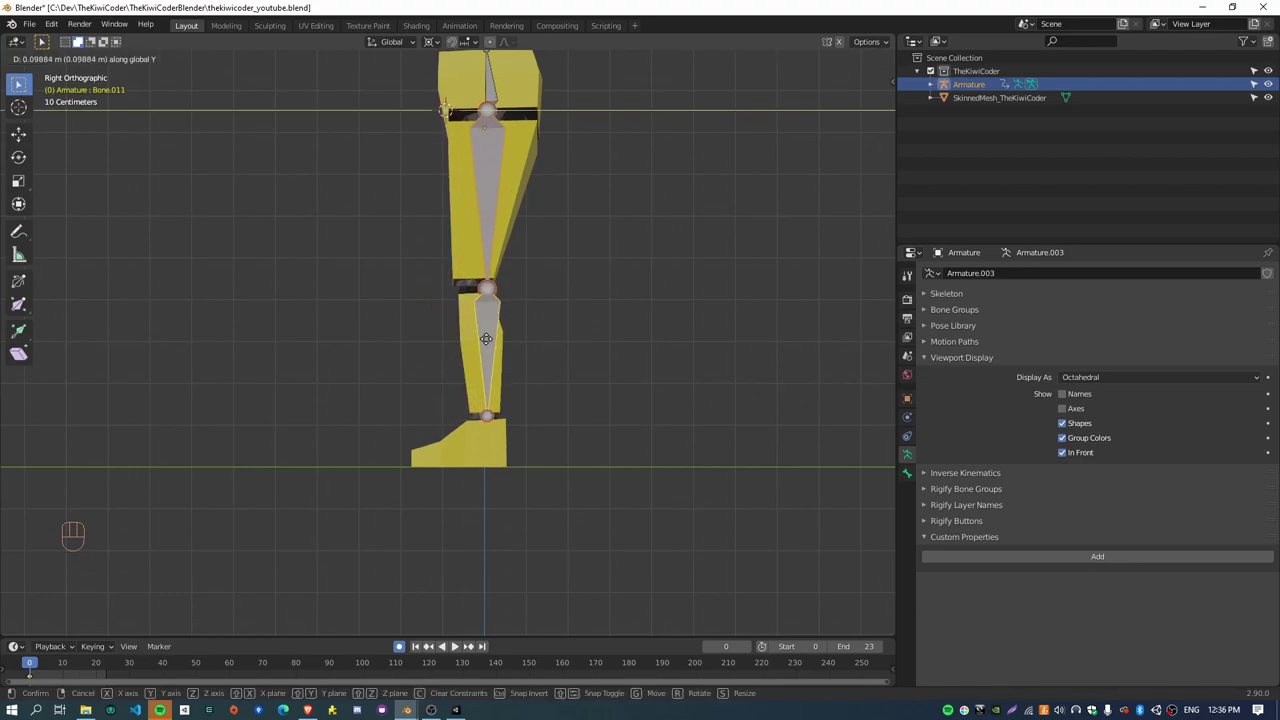
{"action": "left_click", "coordinate": [486, 339]}
Step: Extrude a foot bone about 0.15 m long from the ankle joint, forward and down to the ball of the foot
{"action": "scroll", "coordinate": [487, 472], "scroll_direction": "up", "scroll_amount": 5}
{"action": "middle_click_drag", "start_coordinate": [497, 542], "coordinate": [559, 362], "text": "shift"}
{"action": "left_click", "coordinate": [610, 343]}
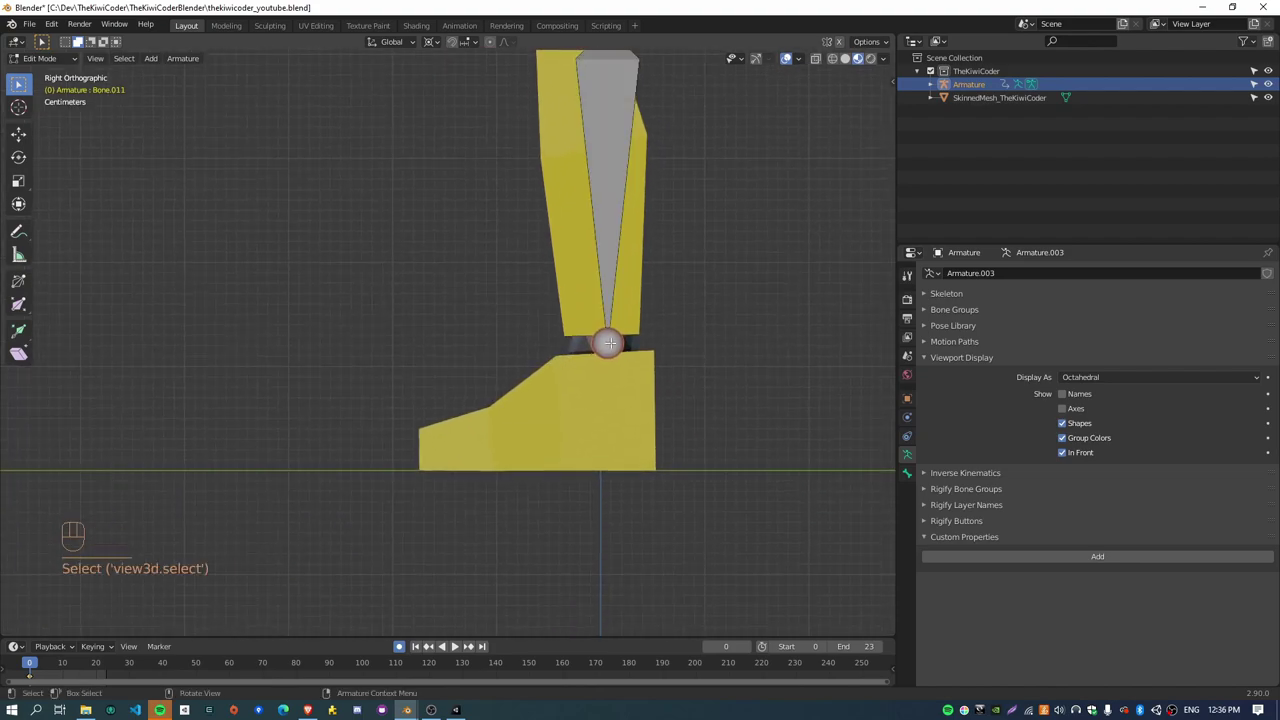
{"action": "key", "text": "e"}
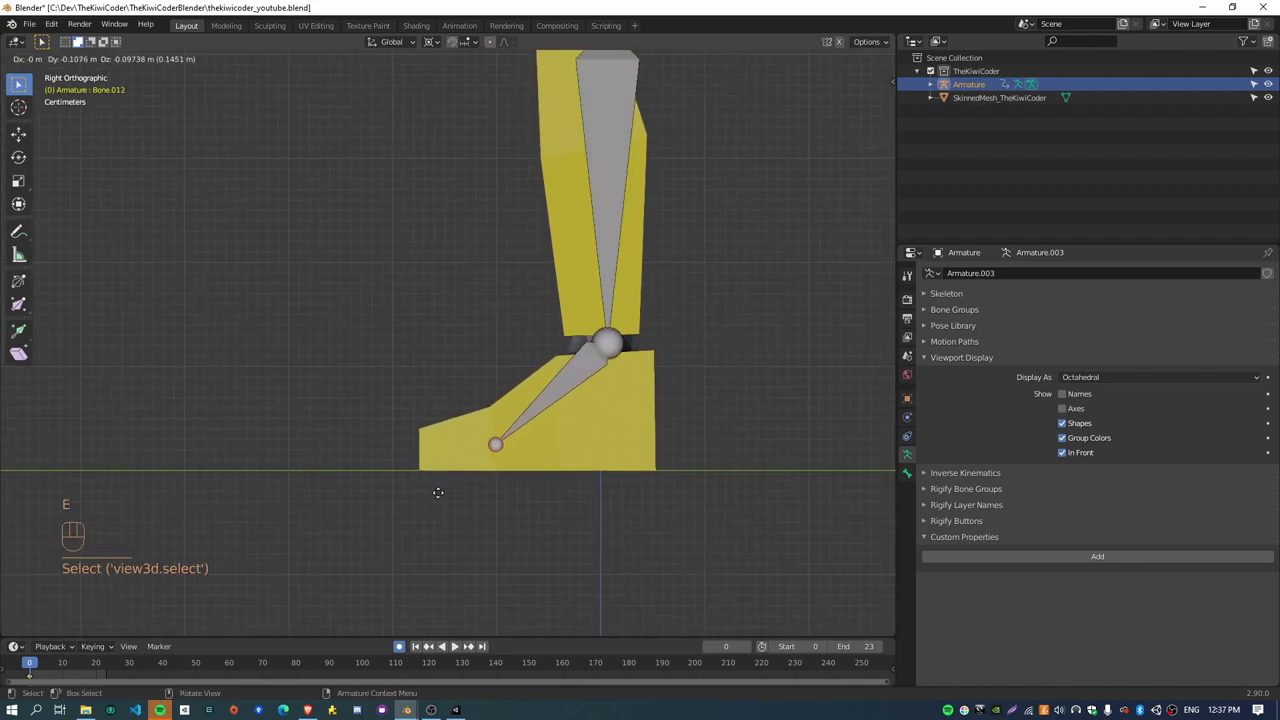
{"action": "left_click", "coordinate": [432, 487]}
Step: Extrude a toe bone about 0.07 m forward along Y to the tip of the foot
{"action": "key", "text": "e"}
{"action": "key", "text": "y"}
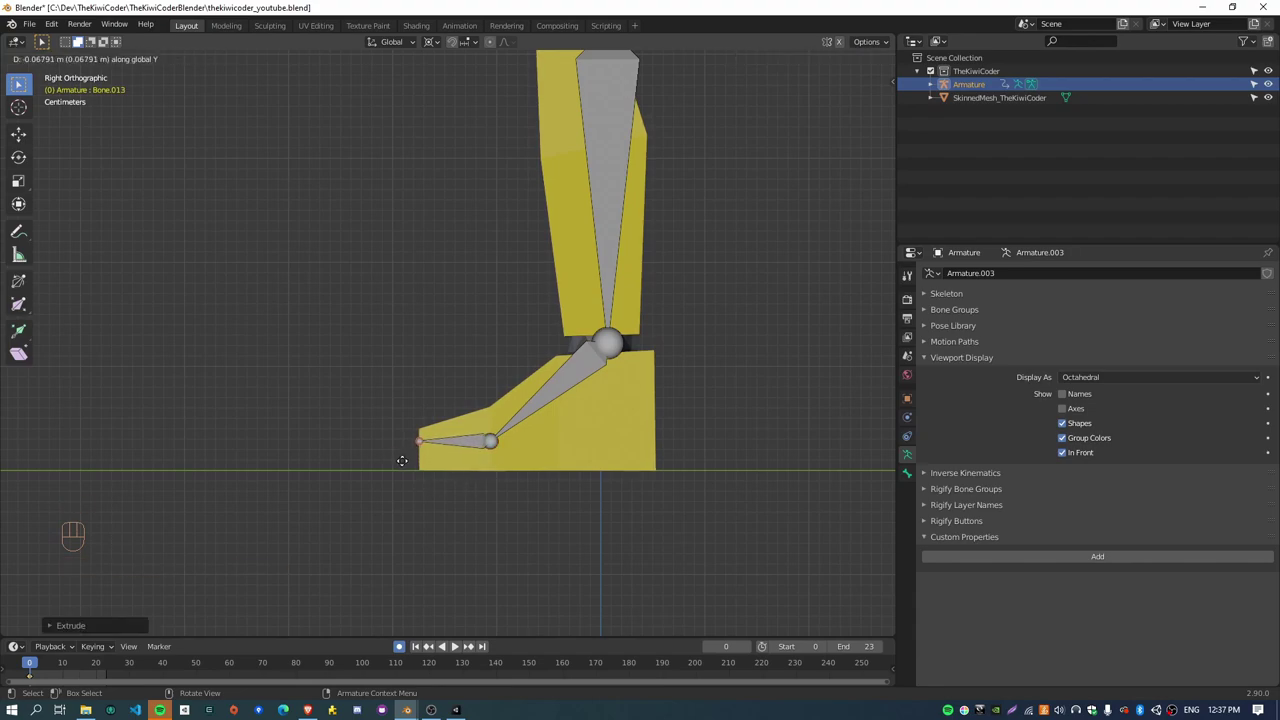
{"action": "left_click", "coordinate": [402, 461]}
Step: Move the knee joint about 0.034 m toward the front of the leg, giving the knee a slight bend
{"action": "scroll", "coordinate": [508, 417], "scroll_direction": "up", "scroll_amount": 3}
{"action": "middle_click_drag", "start_coordinate": [508, 417], "coordinate": [544, 269], "text": "shift"}
{"action": "scroll", "coordinate": [587, 324], "scroll_direction": "down", "scroll_amount": 3}
{"action": "middle_click_drag", "start_coordinate": [587, 324], "coordinate": [448, 499], "text": "shift"}
{"action": "scroll", "coordinate": [458, 290], "scroll_direction": "down", "scroll_amount": 2}
{"action": "middle_click_drag", "start_coordinate": [488, 160], "coordinate": [483, 346], "text": "shift"}
{"action": "left_click", "coordinate": [481, 374]}
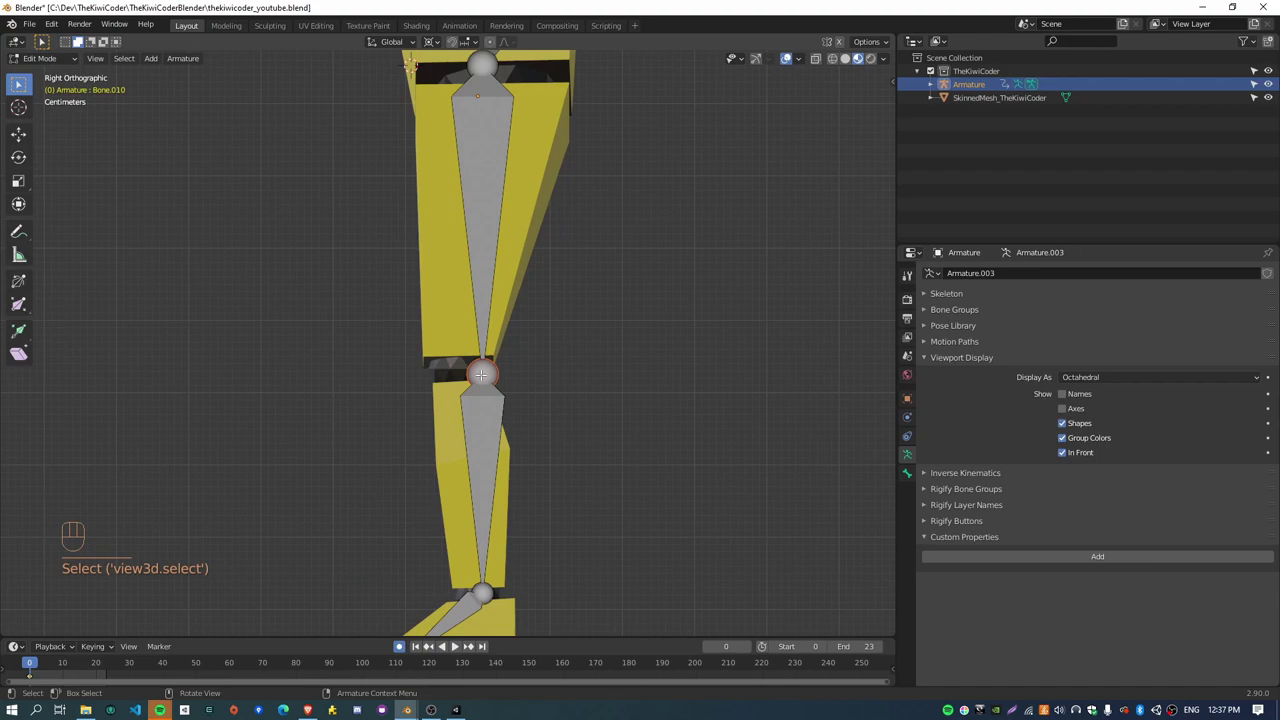
{"action": "key", "text": "g"}
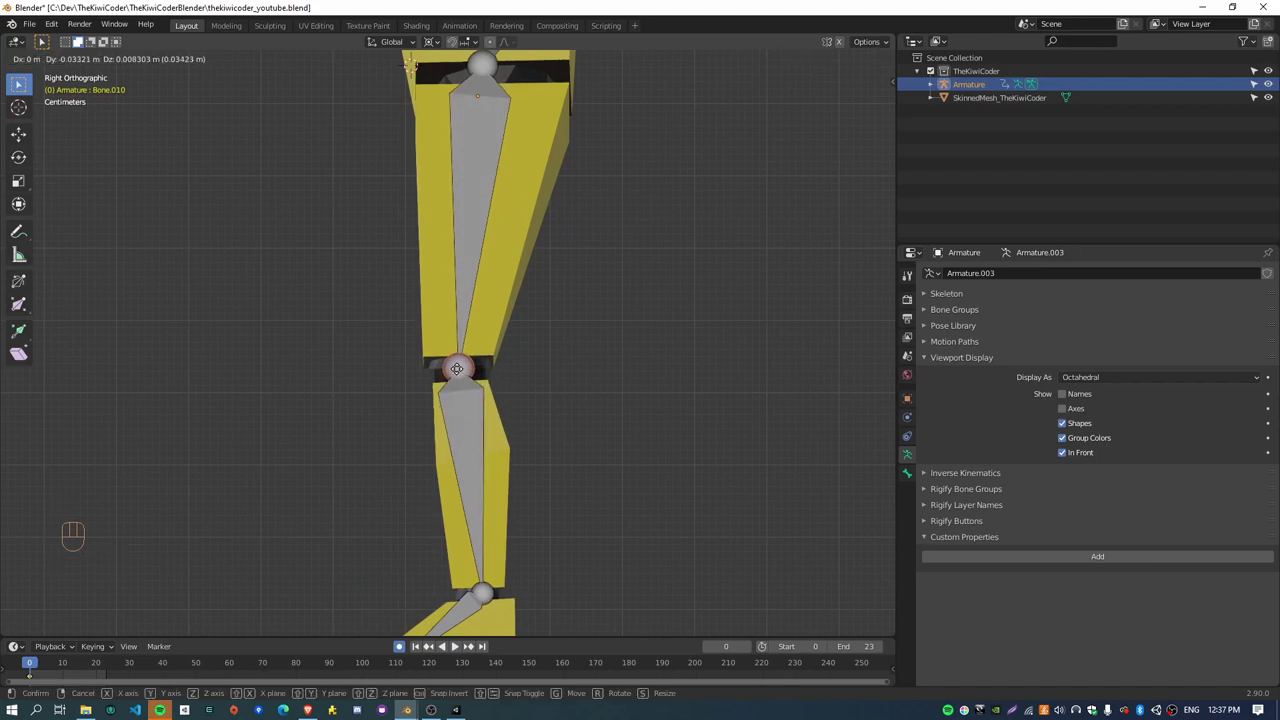
{"action": "left_click", "coordinate": [456, 369]}
Step: In front view, move all the left leg bones about 0.013 m along X to centre them in the leg
{"action": "scroll", "coordinate": [470, 375], "scroll_direction": "down", "scroll_amount": 2}
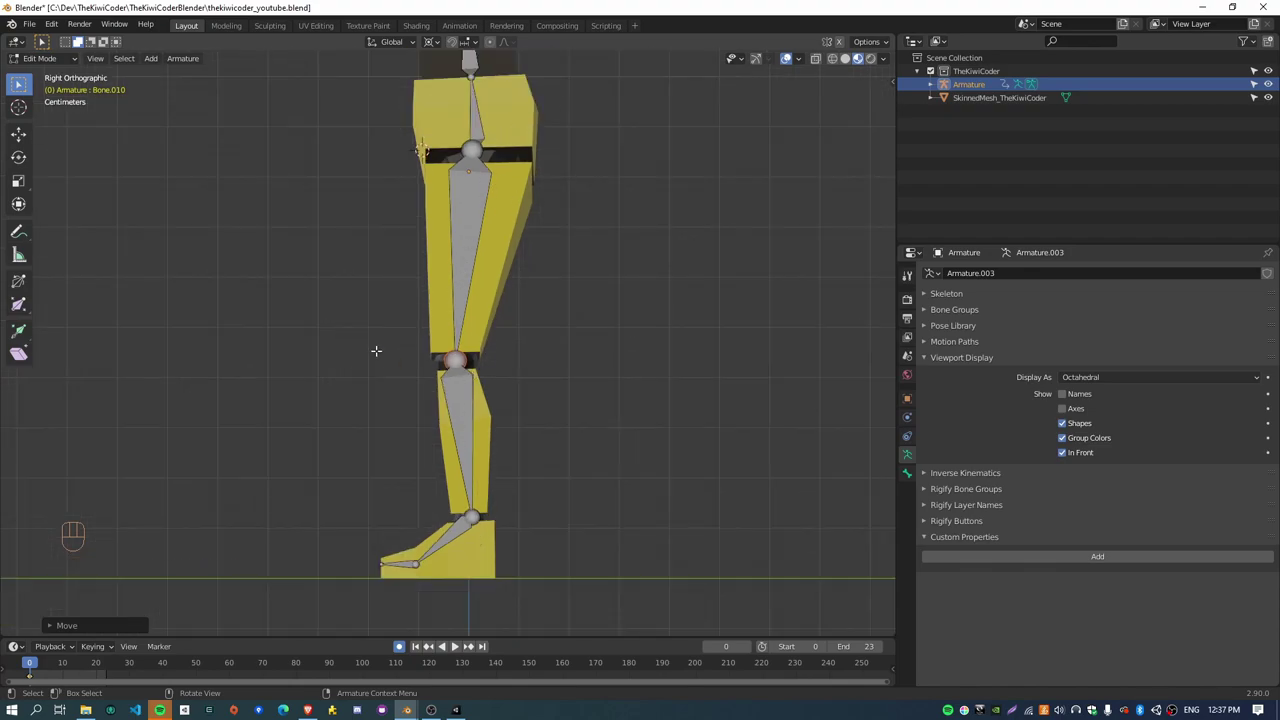
{"action": "middle_click_drag", "start_coordinate": [346, 271], "coordinate": [516, 291]}
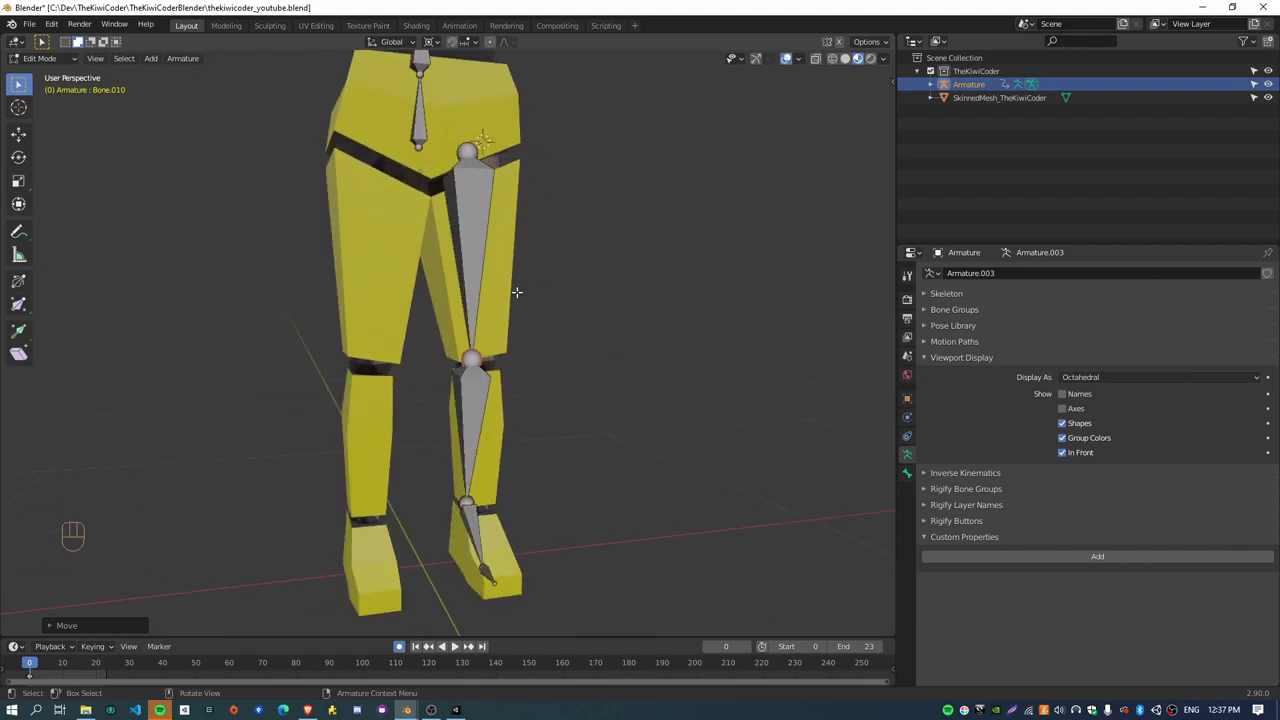
{"action": "key", "text": "KP_1"}
{"action": "left_click_drag", "start_coordinate": [440, 143], "coordinate": [590, 588]}
{"action": "key", "text": "g"}
{"action": "key", "text": "x"}
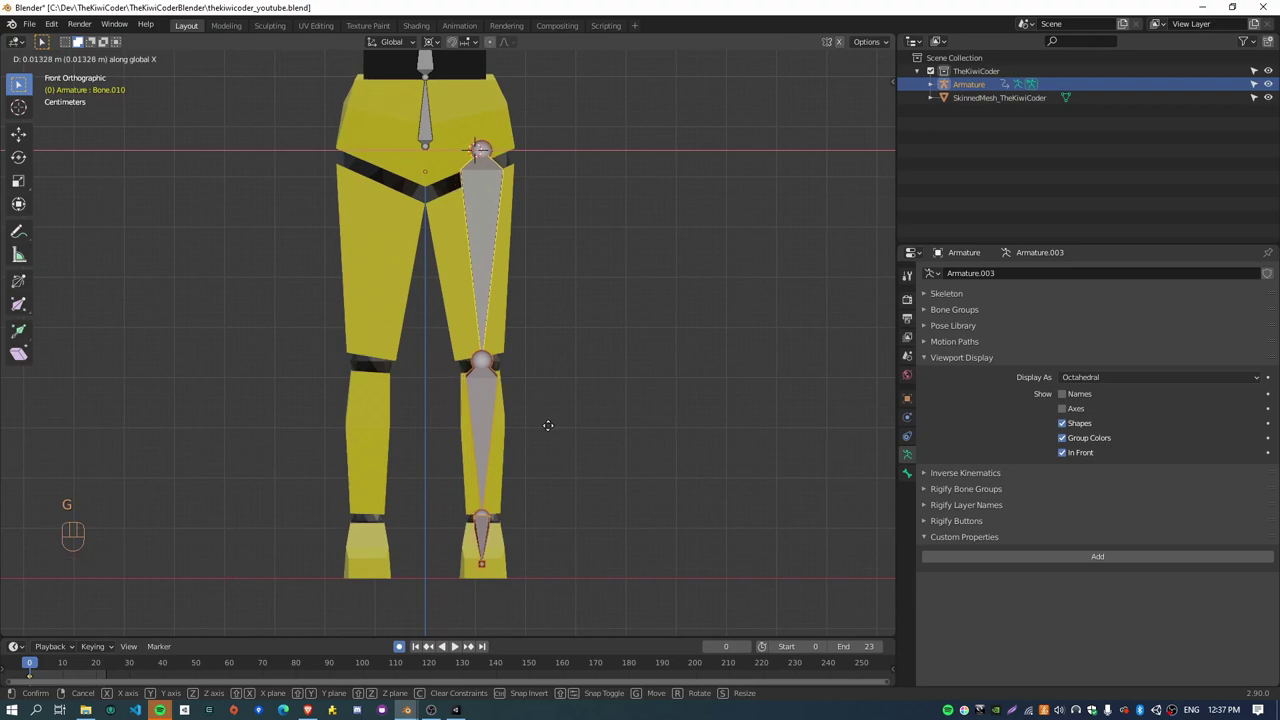
{"action": "left_click", "coordinate": [548, 425]}
{"action": "left_click", "coordinate": [577, 374]}
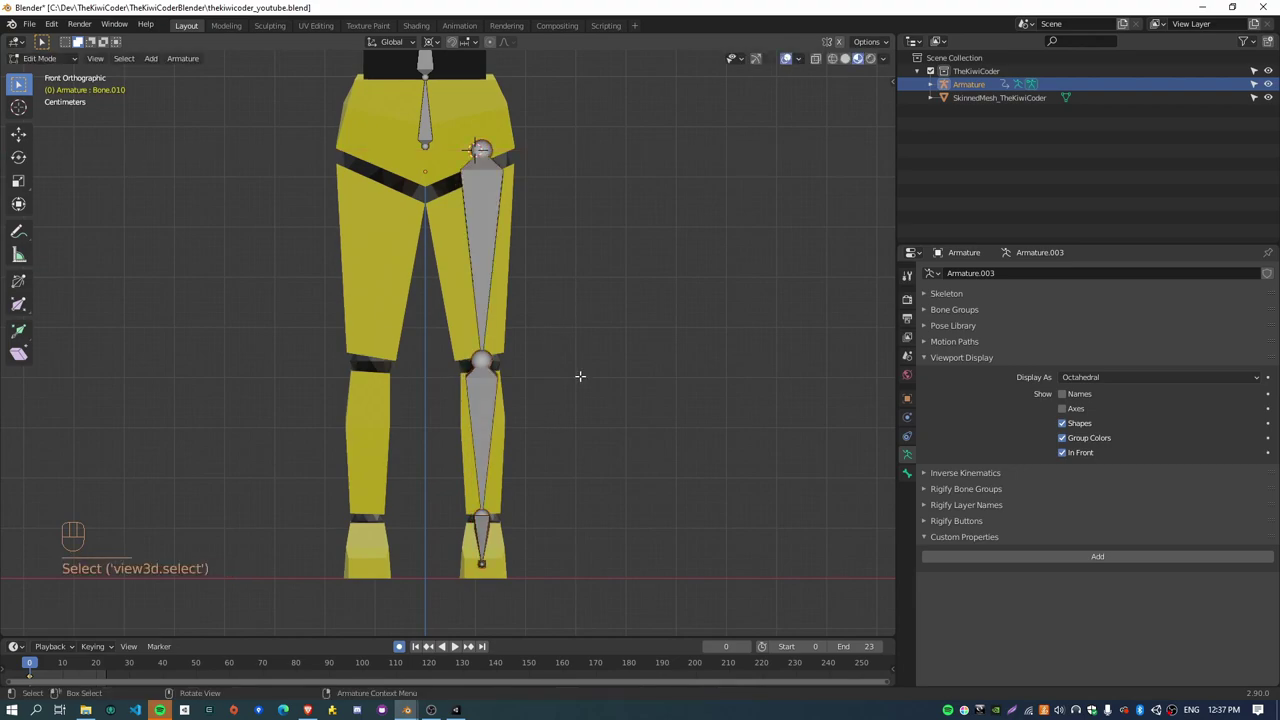
Step: Show the hip bone's bone properties and expand the armature hierarchy in the outliner down to the hip and thigh bones' children
{"action": "scroll", "coordinate": [454, 393], "scroll_direction": "down", "scroll_amount": 5}
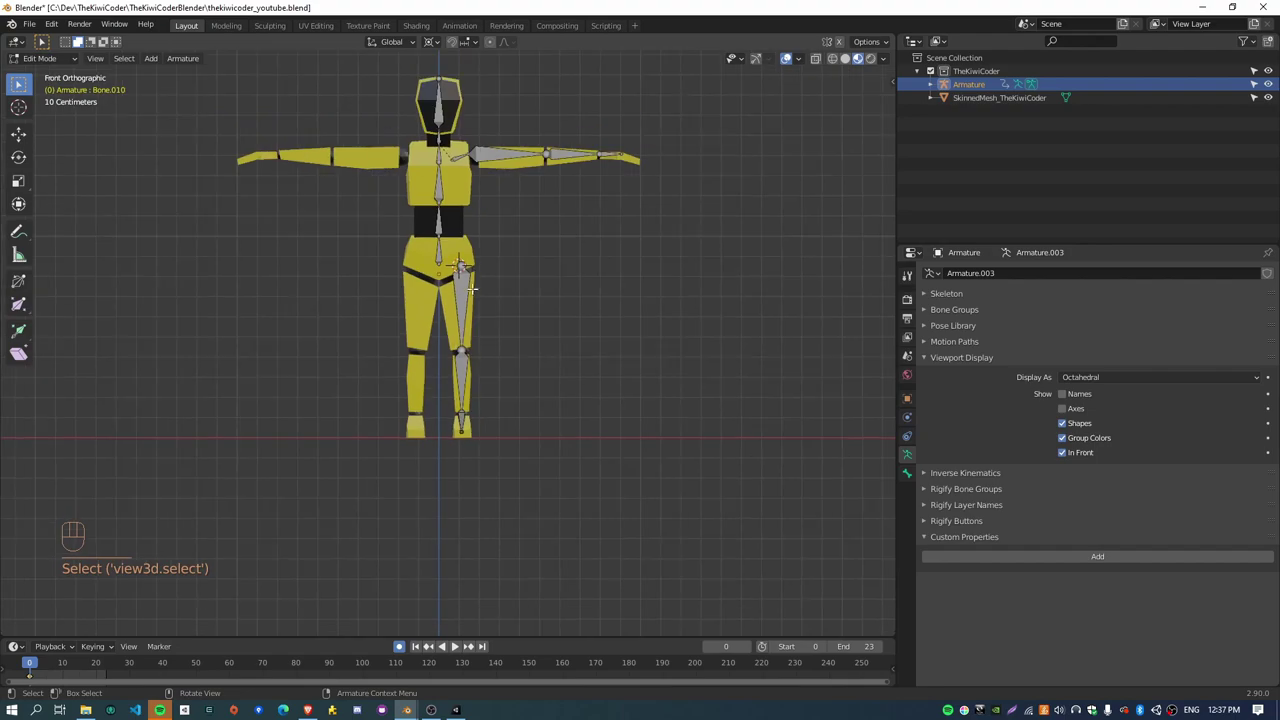
{"action": "scroll", "coordinate": [509, 421], "scroll_direction": "up", "scroll_amount": 2}
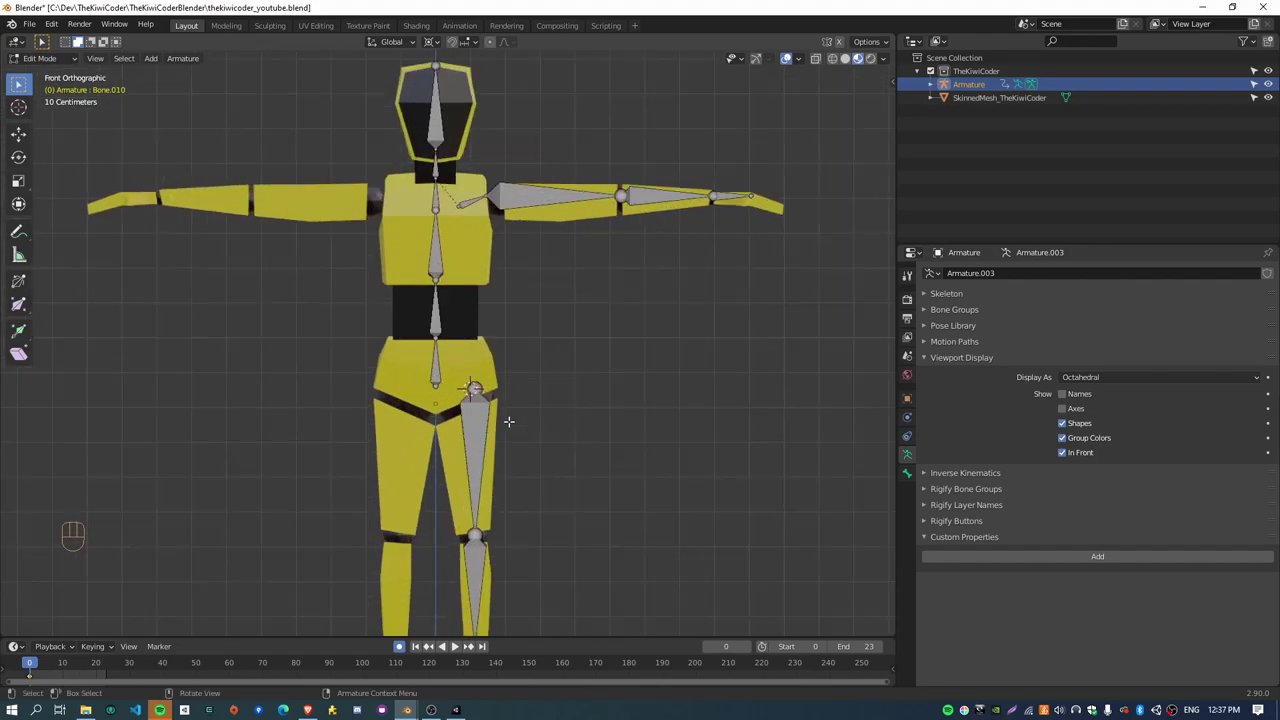
{"action": "middle_click_drag", "start_coordinate": [580, 491], "coordinate": [580, 549], "text": "shift"}
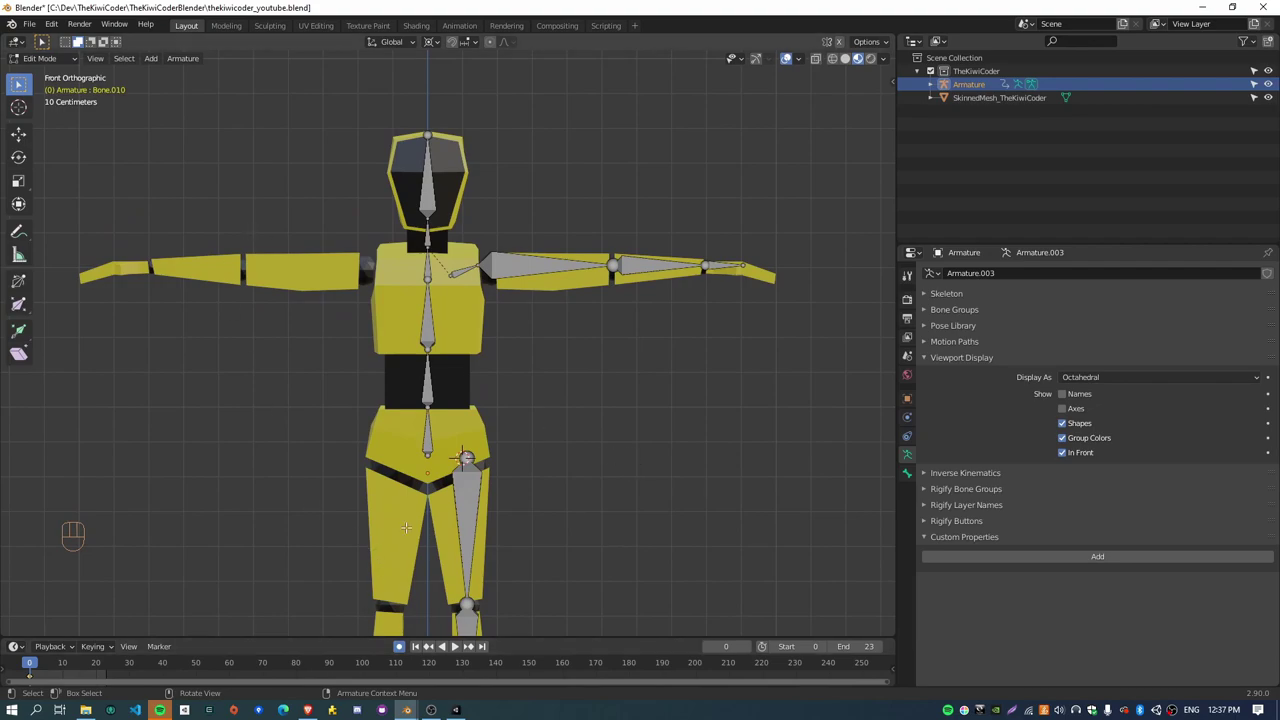
{"action": "scroll", "coordinate": [600, 398], "scroll_direction": "up", "scroll_amount": 3}
{"action": "scroll", "coordinate": [600, 430], "scroll_direction": "down", "scroll_amount": 1}
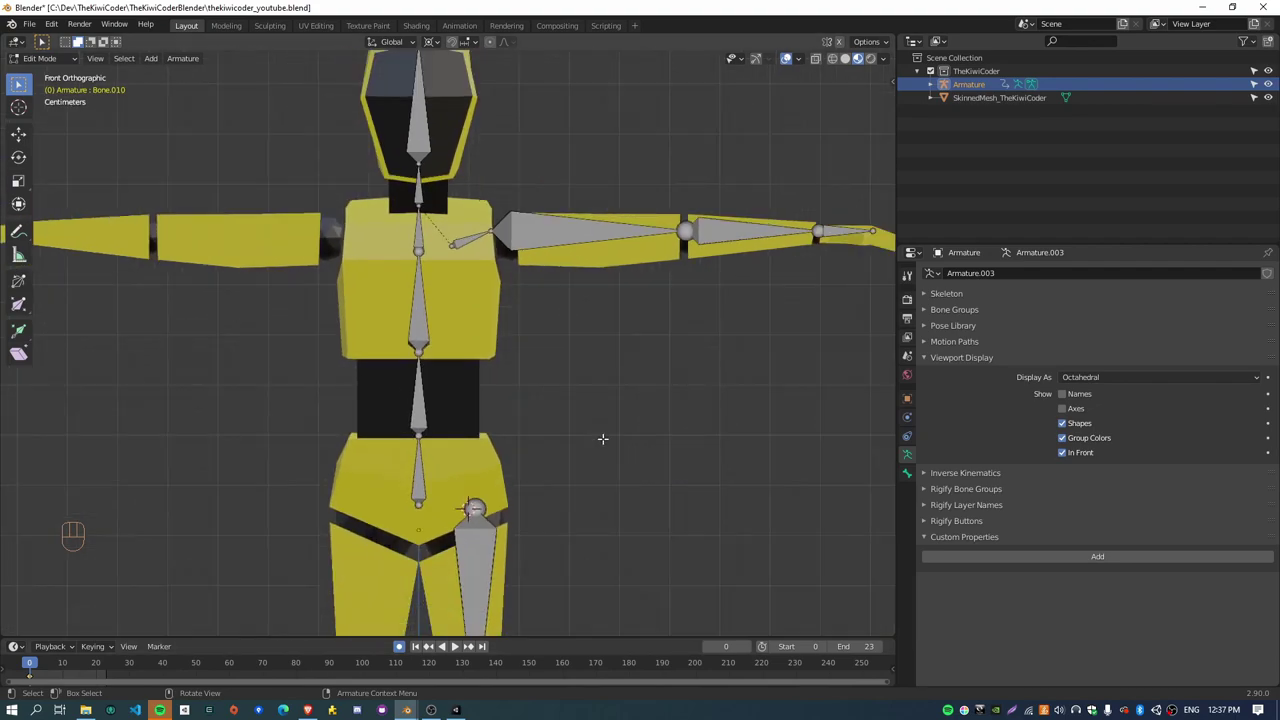
{"action": "left_click", "coordinate": [421, 483]}
{"action": "middle_click_drag", "start_coordinate": [640, 450], "coordinate": [598, 462]}
{"action": "left_click", "coordinate": [907, 476]}
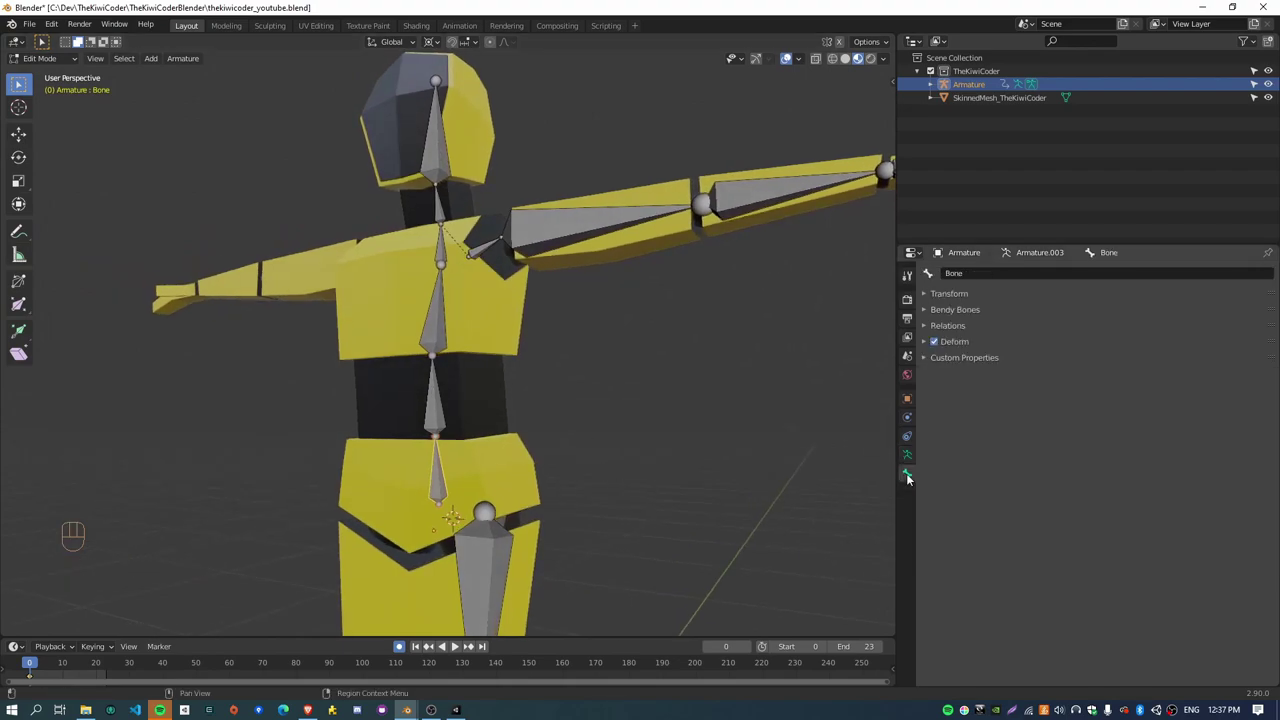
{"action": "left_click", "coordinate": [981, 270]}
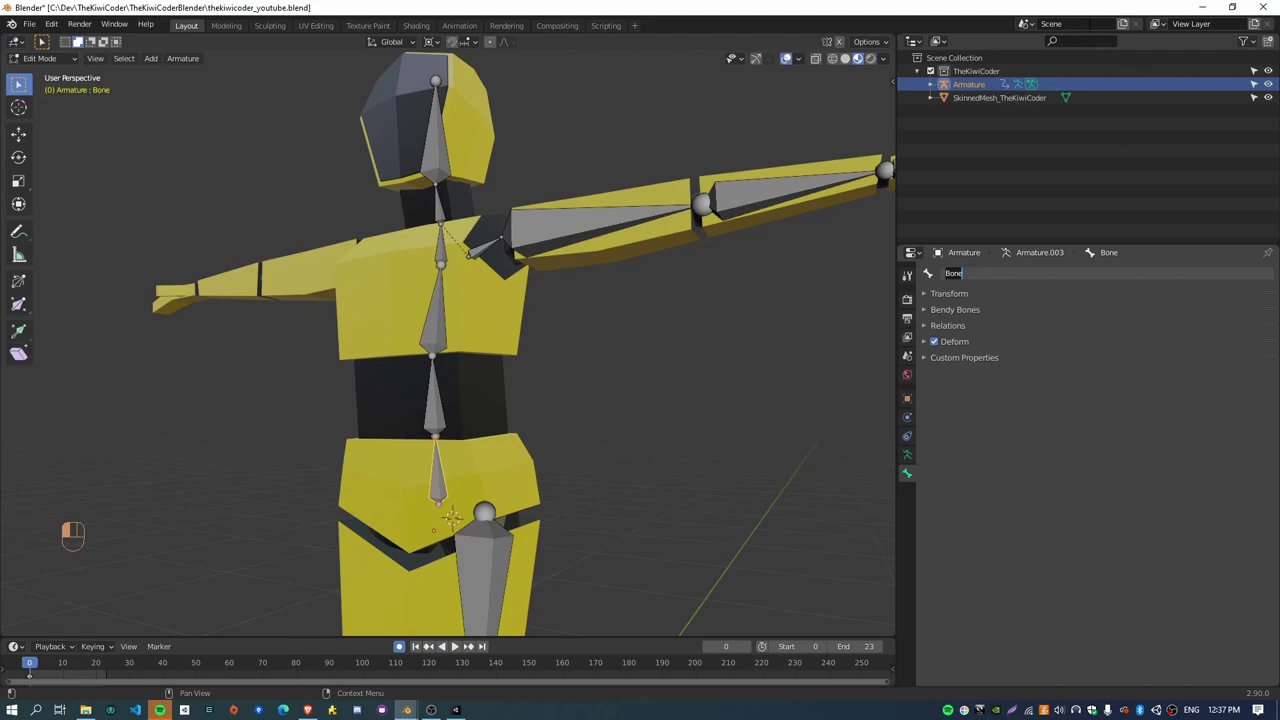
{"action": "left_click", "coordinate": [931, 85]}
{"action": "left_click", "coordinate": [931, 86]}
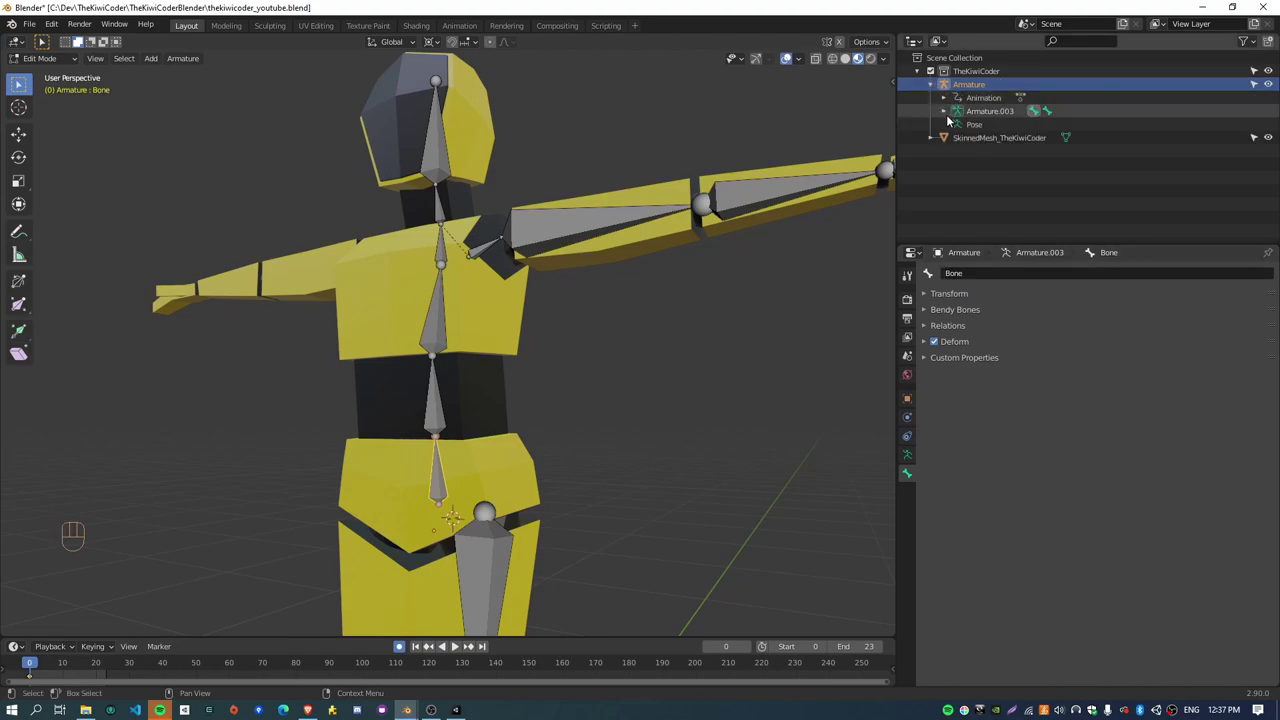
{"action": "left_click", "coordinate": [943, 111]}
{"action": "left_click", "coordinate": [957, 124]}
{"action": "left_click", "coordinate": [957, 151]}
Step: Parent the left thigh bone to the hip bone with Keep Offset
{"action": "middle_click_drag", "start_coordinate": [670, 528], "coordinate": [640, 360], "text": "shift"}
{"action": "middle_click_drag", "start_coordinate": [615, 395], "coordinate": [641, 418]}
{"action": "left_click", "coordinate": [498, 405]}
{"action": "left_click", "coordinate": [438, 306], "text": "shift"}
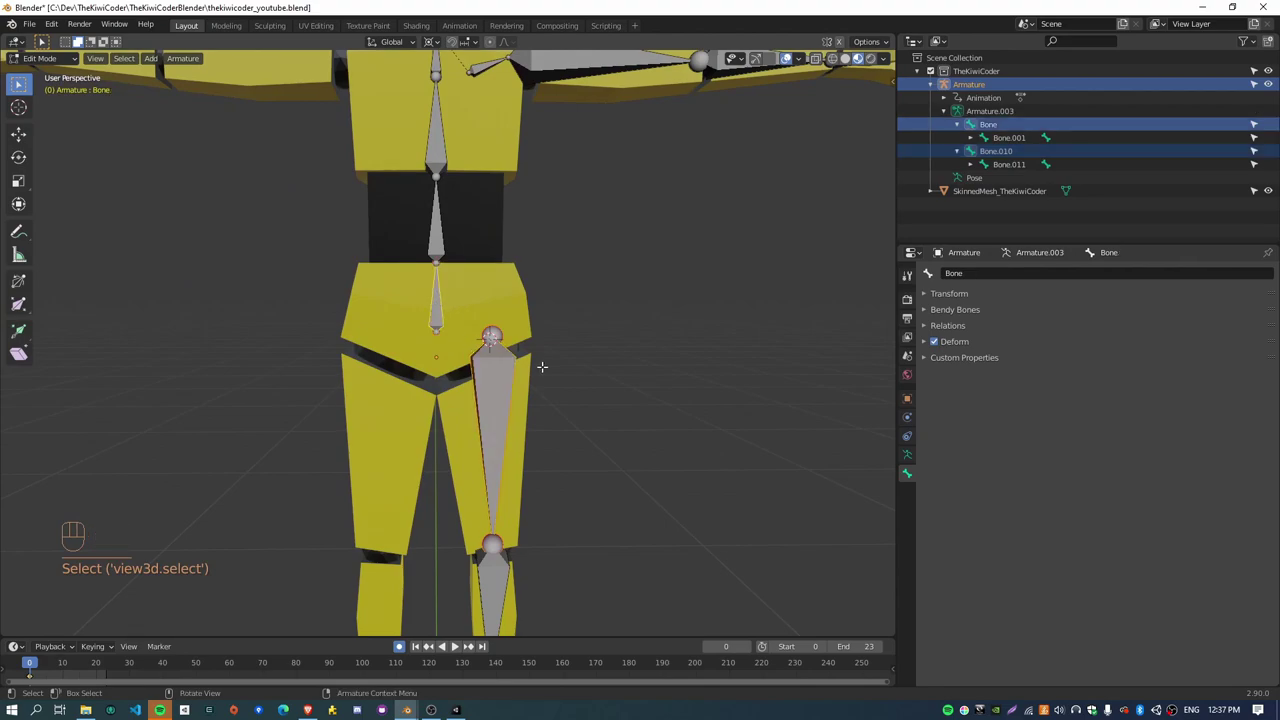
{"action": "middle_click_drag", "start_coordinate": [511, 223], "coordinate": [520, 338], "text": "shift"}
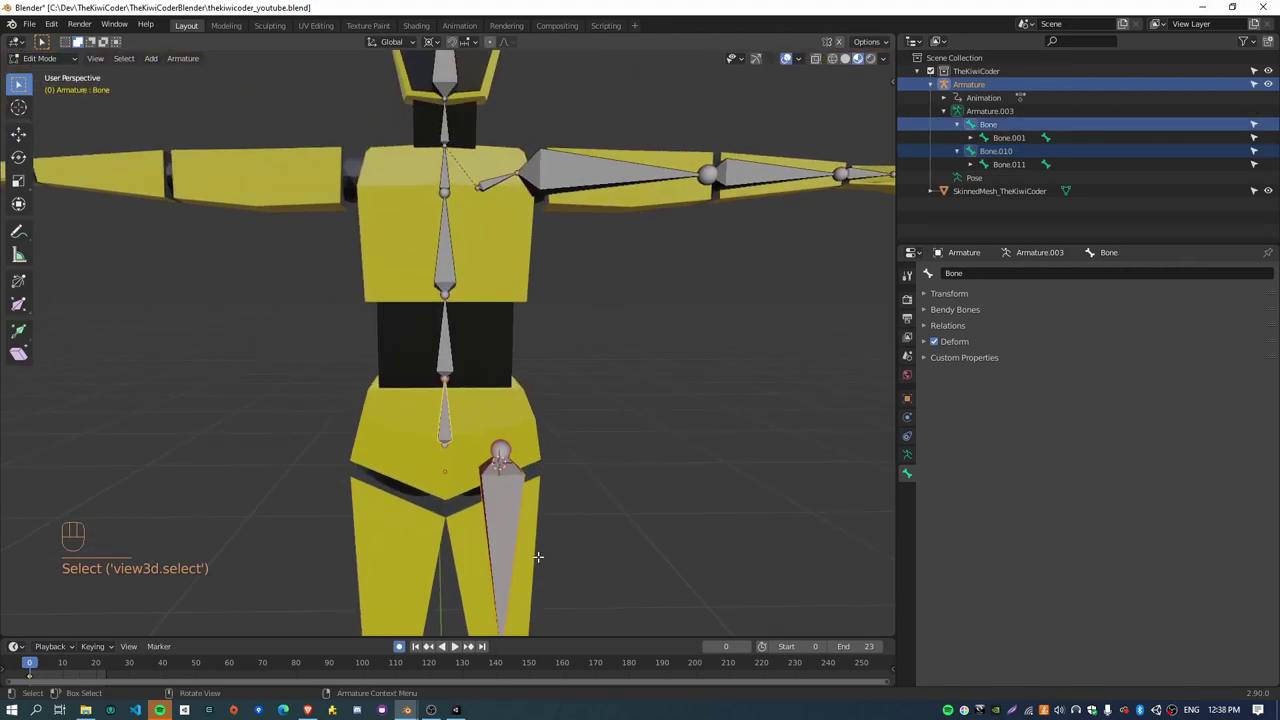
{"action": "scroll", "coordinate": [537, 550], "scroll_direction": "down", "scroll_amount": 3, "text": "shift"}
{"action": "key", "text": "ctrl+p"}
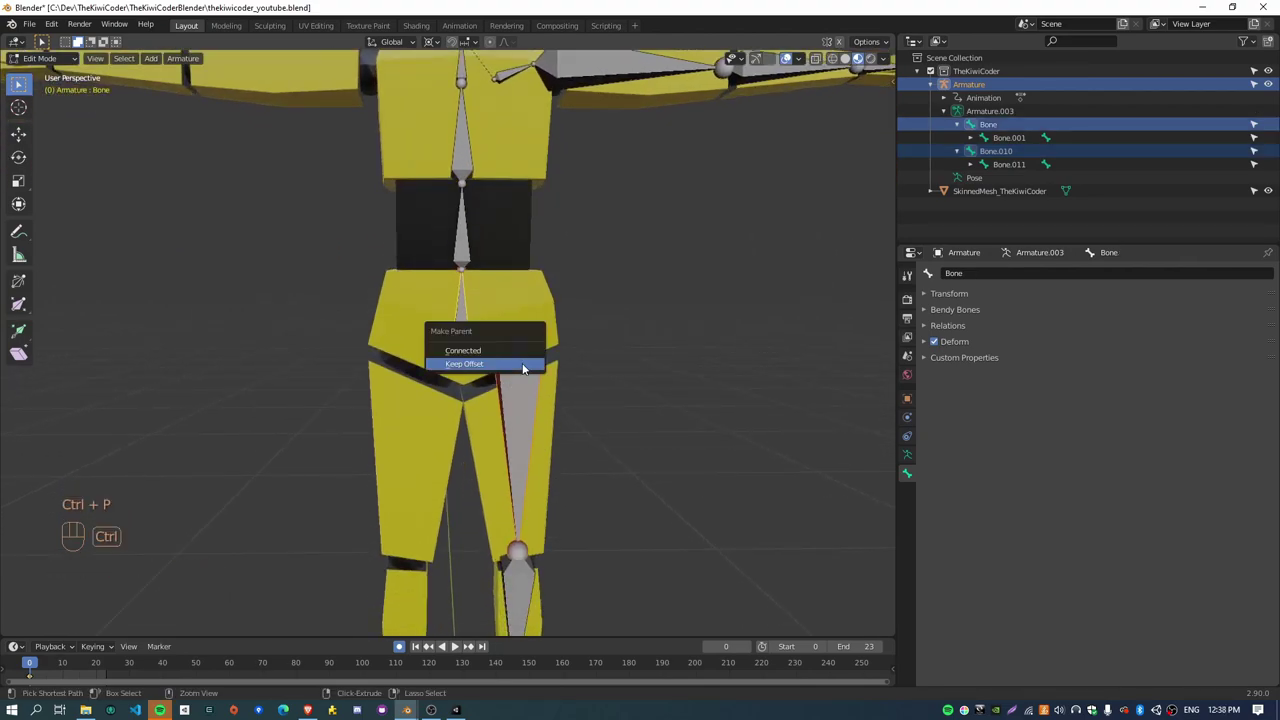
{"action": "left_click", "coordinate": [522, 365]}
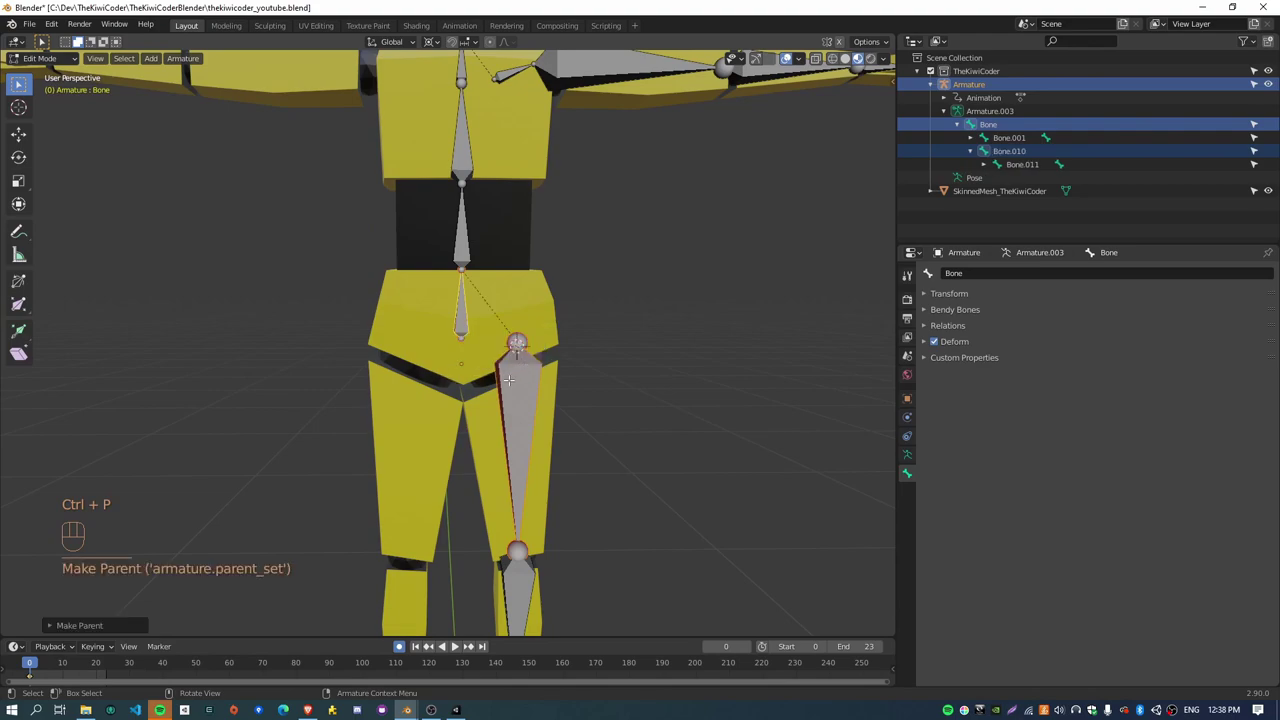
Step: Examine the parent link between the hip bone and the left thigh, and how the leg bones sit in the mesh
{"action": "scroll", "coordinate": [453, 286], "scroll_direction": "up", "scroll_amount": 2}
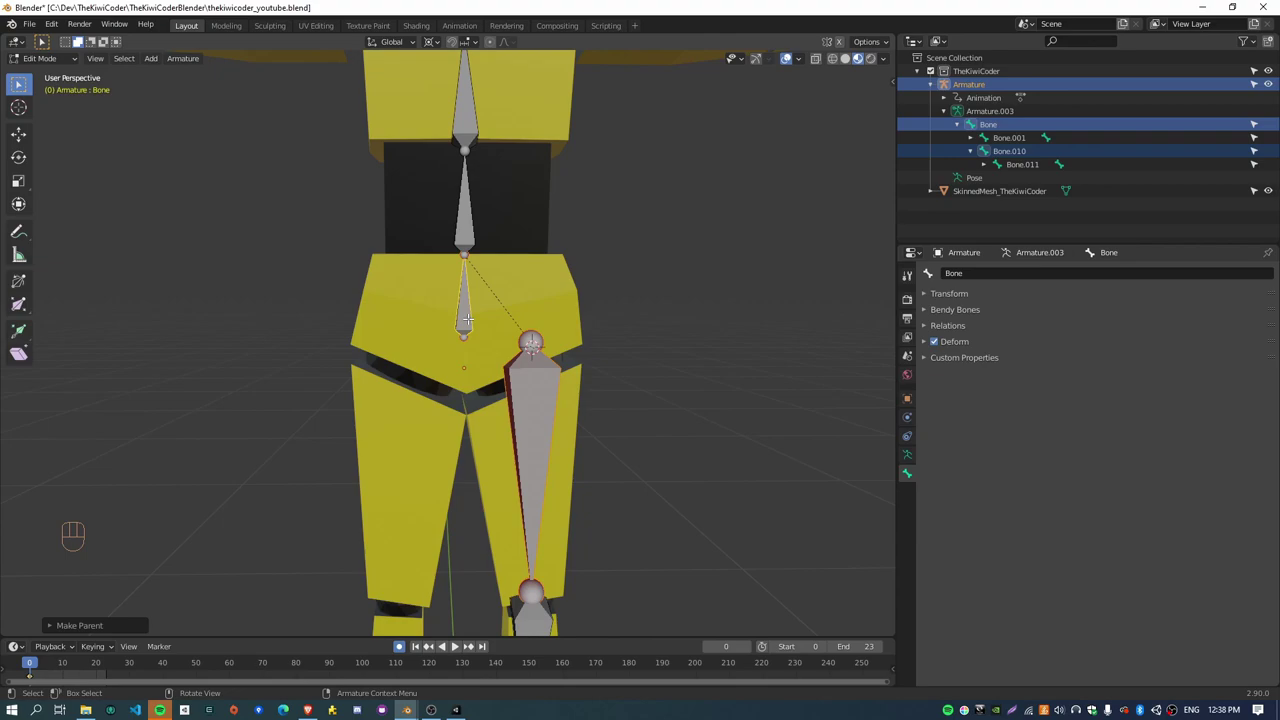
{"action": "middle_click_drag", "start_coordinate": [580, 288], "coordinate": [611, 366], "text": "shift"}
{"action": "scroll", "coordinate": [453, 465], "scroll_direction": "up", "scroll_amount": 3}
{"action": "scroll", "coordinate": [460, 420], "scroll_direction": "down", "scroll_amount": 4}
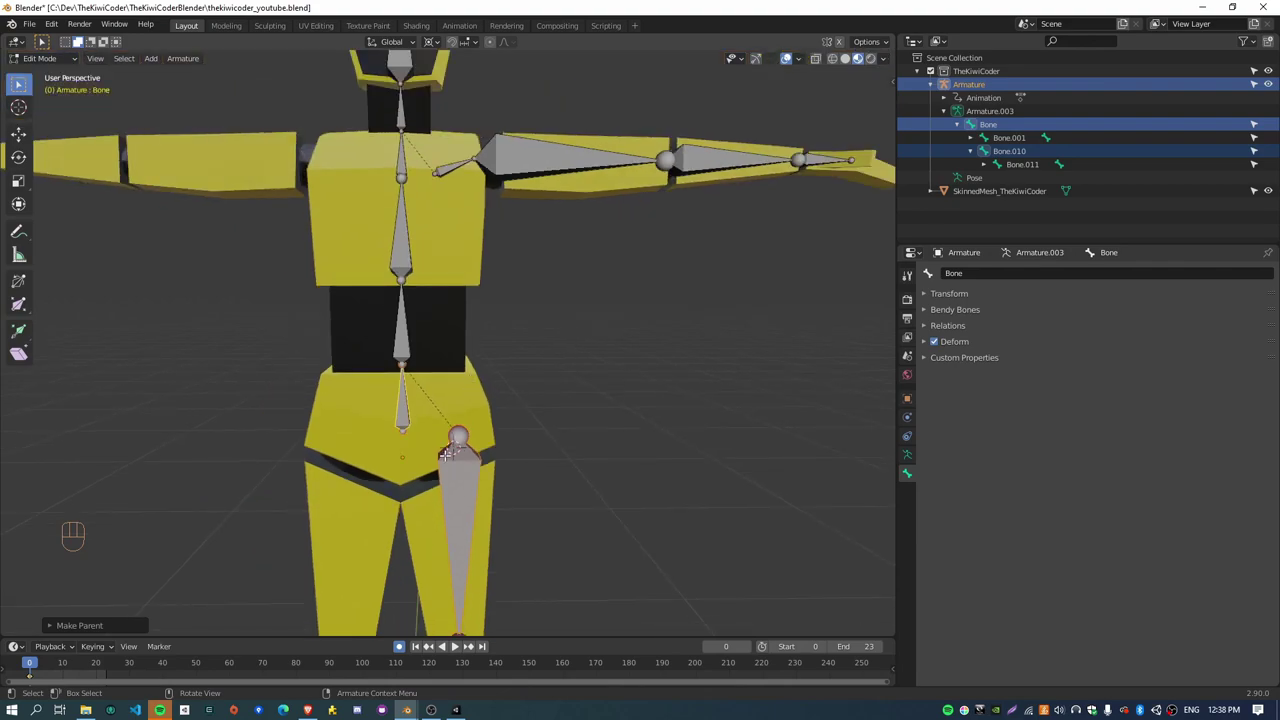
{"action": "scroll", "coordinate": [455, 447], "scroll_direction": "up", "scroll_amount": 2}
{"action": "middle_click_drag", "start_coordinate": [608, 520], "coordinate": [611, 329]}
{"action": "scroll", "coordinate": [600, 390], "scroll_direction": "down", "scroll_amount": 4}
{"action": "middle_click_drag", "start_coordinate": [563, 391], "coordinate": [550, 509], "text": "shift"}
{"action": "scroll", "coordinate": [435, 399], "scroll_direction": "up", "scroll_amount": 5}
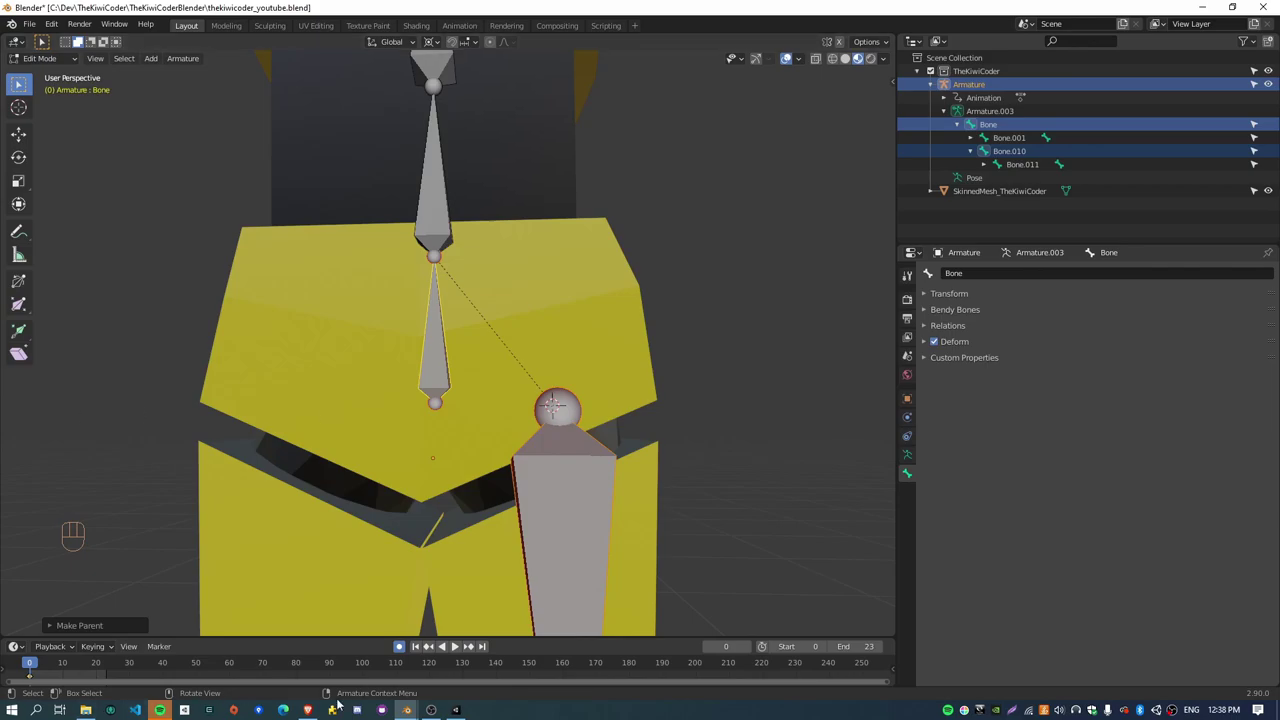
{"action": "mouse_move", "coordinate": [406, 710]}
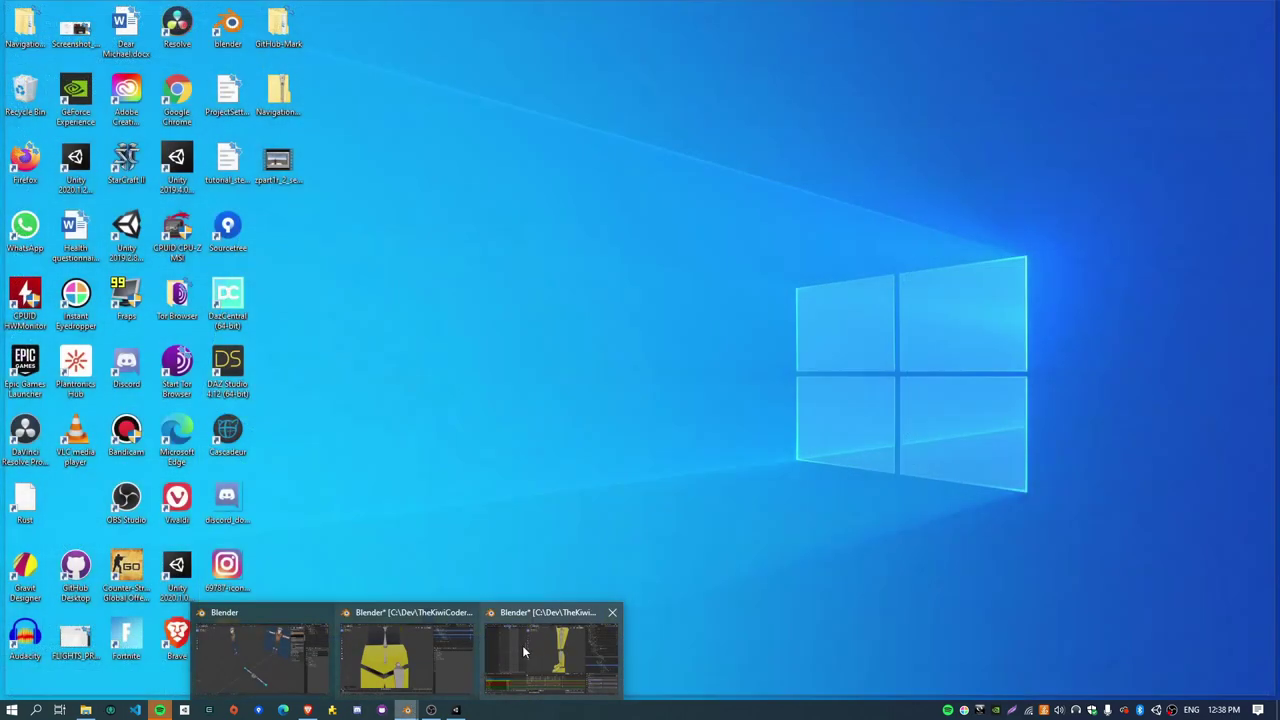
{"action": "left_click", "coordinate": [524, 650]}
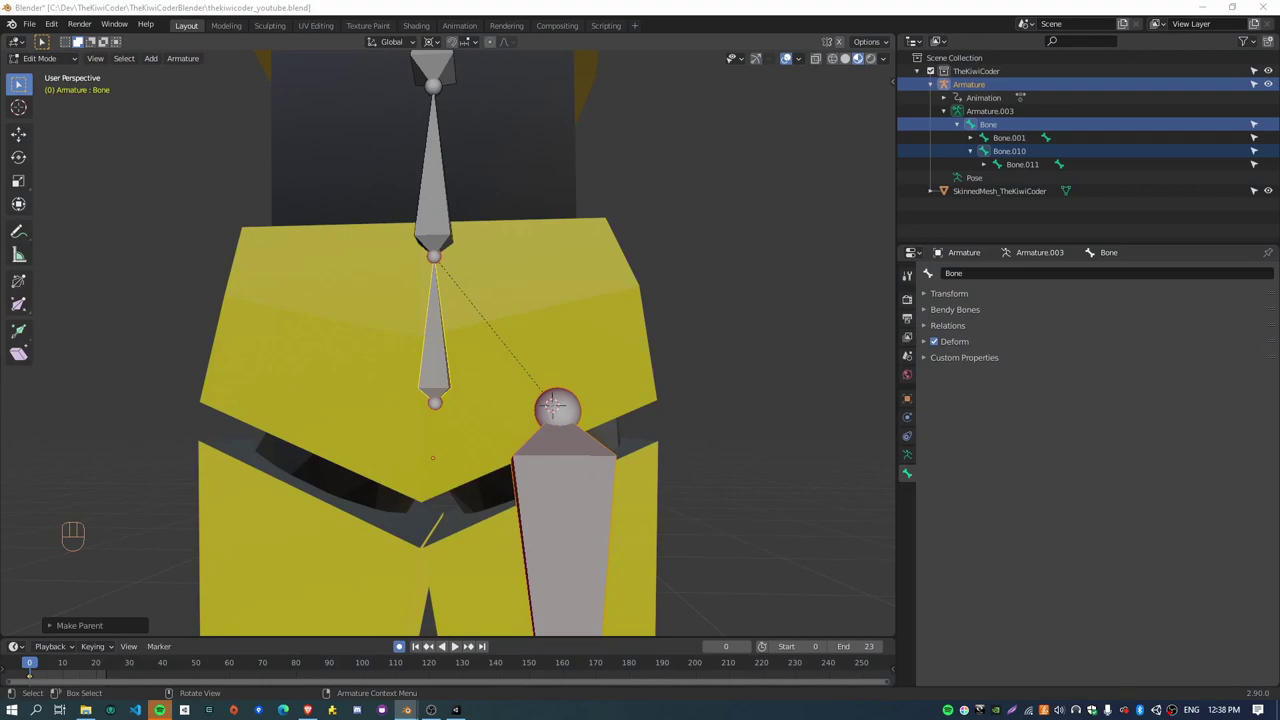
{"action": "middle_click_drag", "start_coordinate": [425, 256], "coordinate": [560, 420]}
{"action": "key", "text": "KP_1"}
{"action": "scroll", "coordinate": [444, 143], "scroll_direction": "up", "scroll_amount": 3}
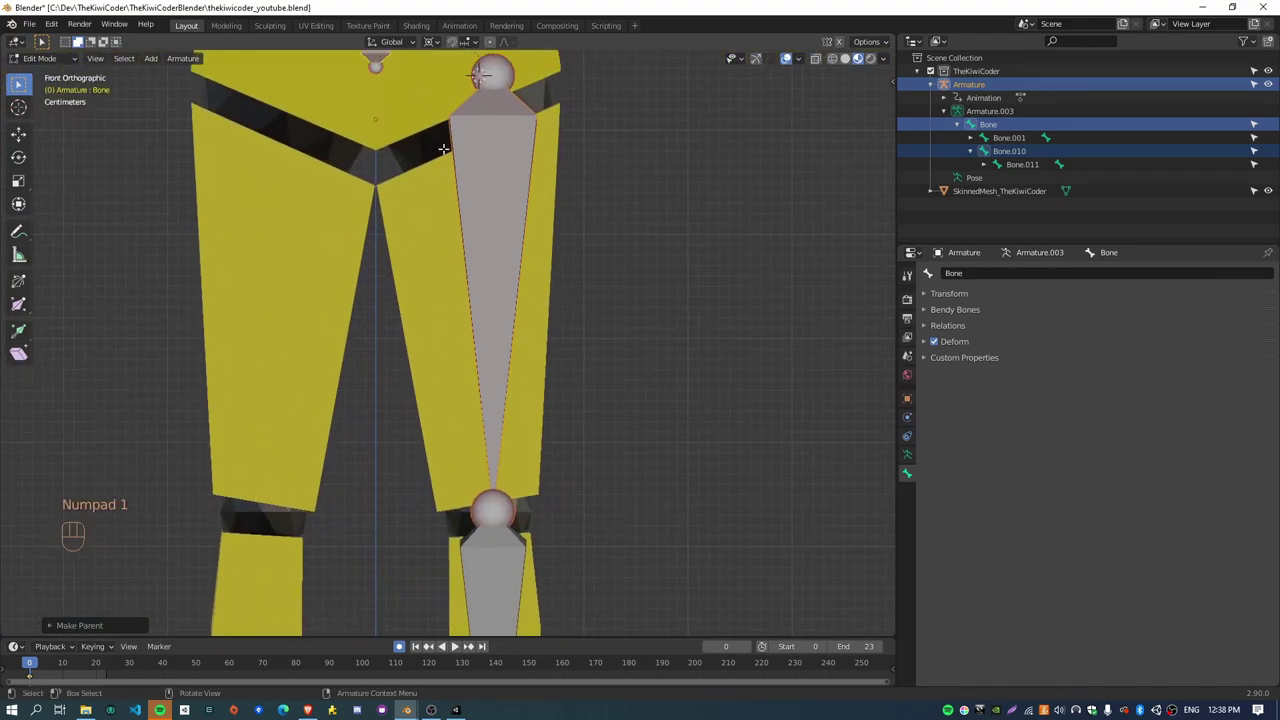
{"action": "scroll", "coordinate": [444, 143], "scroll_direction": "down", "scroll_amount": 4}
{"action": "middle_click_drag", "start_coordinate": [530, 480], "coordinate": [504, 292], "text": "shift"}
{"action": "scroll", "coordinate": [490, 322], "scroll_direction": "up", "scroll_amount": 3}
{"action": "middle_click_drag", "start_coordinate": [538, 250], "coordinate": [547, 560], "text": "shift"}
{"action": "scroll", "coordinate": [540, 460], "scroll_direction": "down", "scroll_amount": 2}
{"action": "scroll", "coordinate": [509, 457], "scroll_direction": "down", "scroll_amount": 3}
{"action": "middle_click_drag", "start_coordinate": [509, 457], "coordinate": [420, 540], "text": "shift"}
Step: Rename the root bone in the pelvis as Hips
{"action": "left_click", "coordinate": [383, 458]}
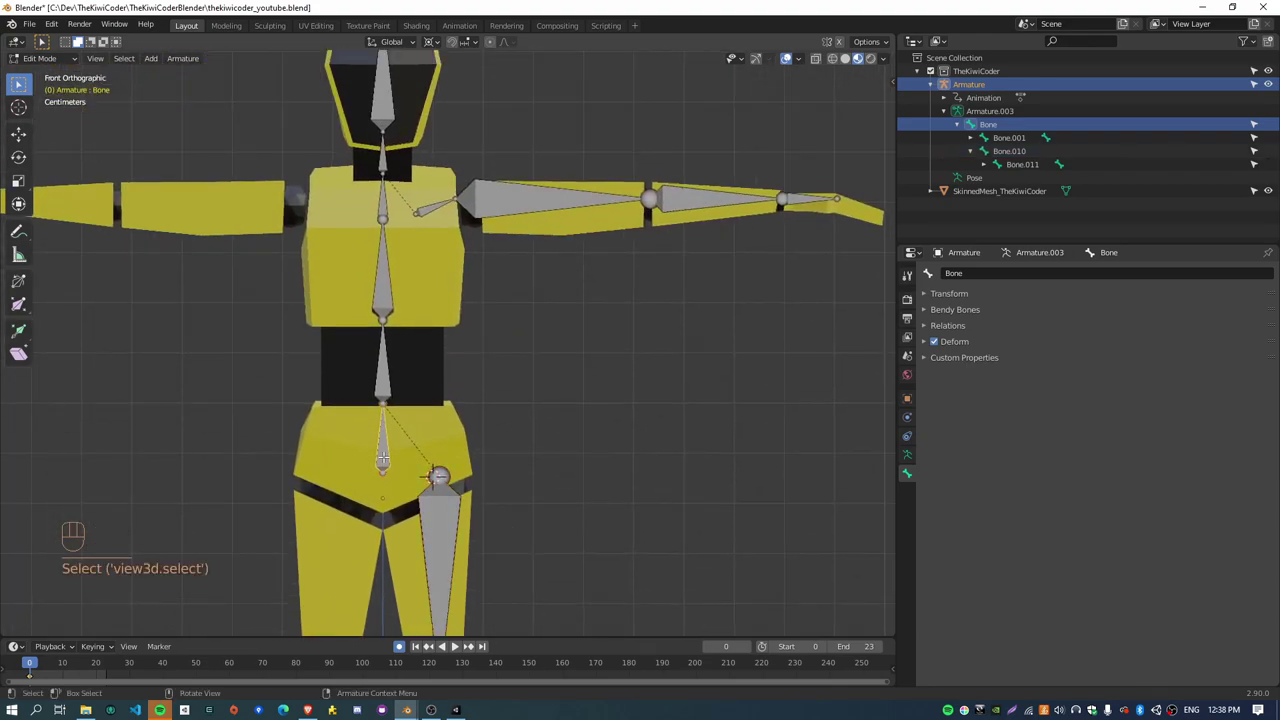
{"action": "left_click", "coordinate": [990, 273]}
{"action": "type", "text": "Hips"}
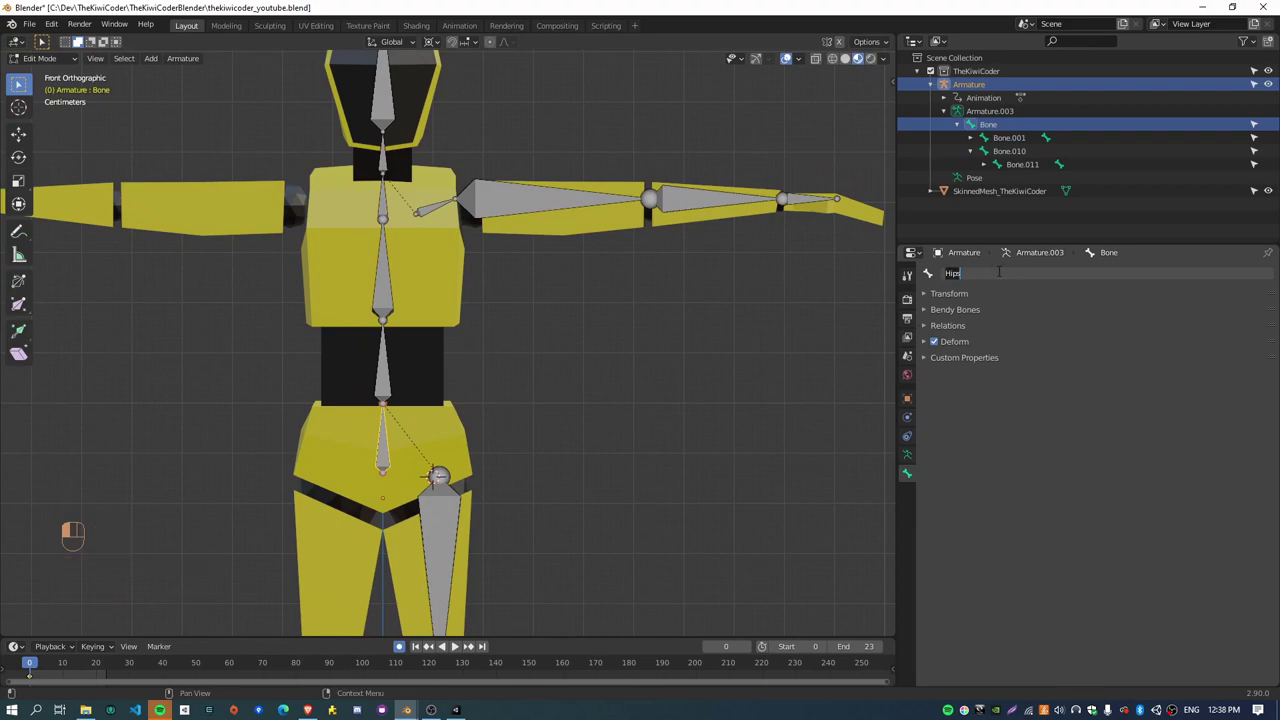
{"action": "key", "text": "Return"}
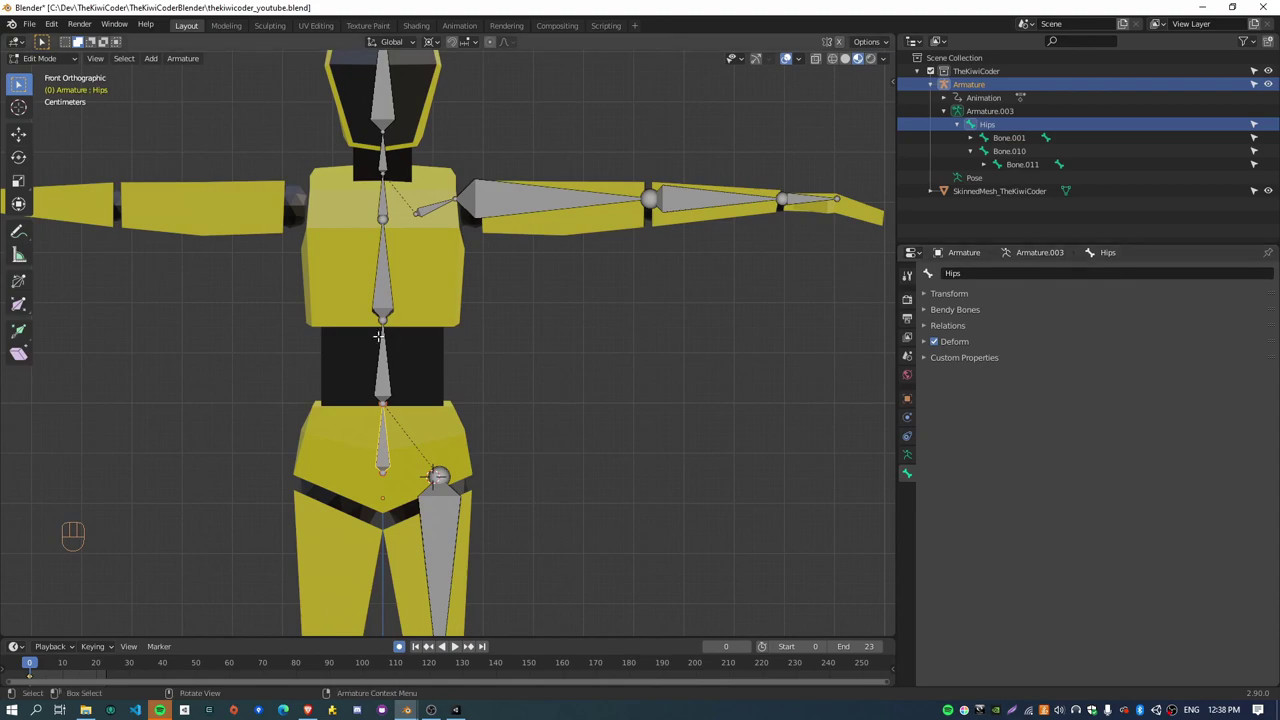
Step: Rename the waist bone directly above the hips as Spine_01 and copy that name for reuse
{"action": "left_click", "coordinate": [382, 369]}
{"action": "left_click", "coordinate": [1013, 274]}
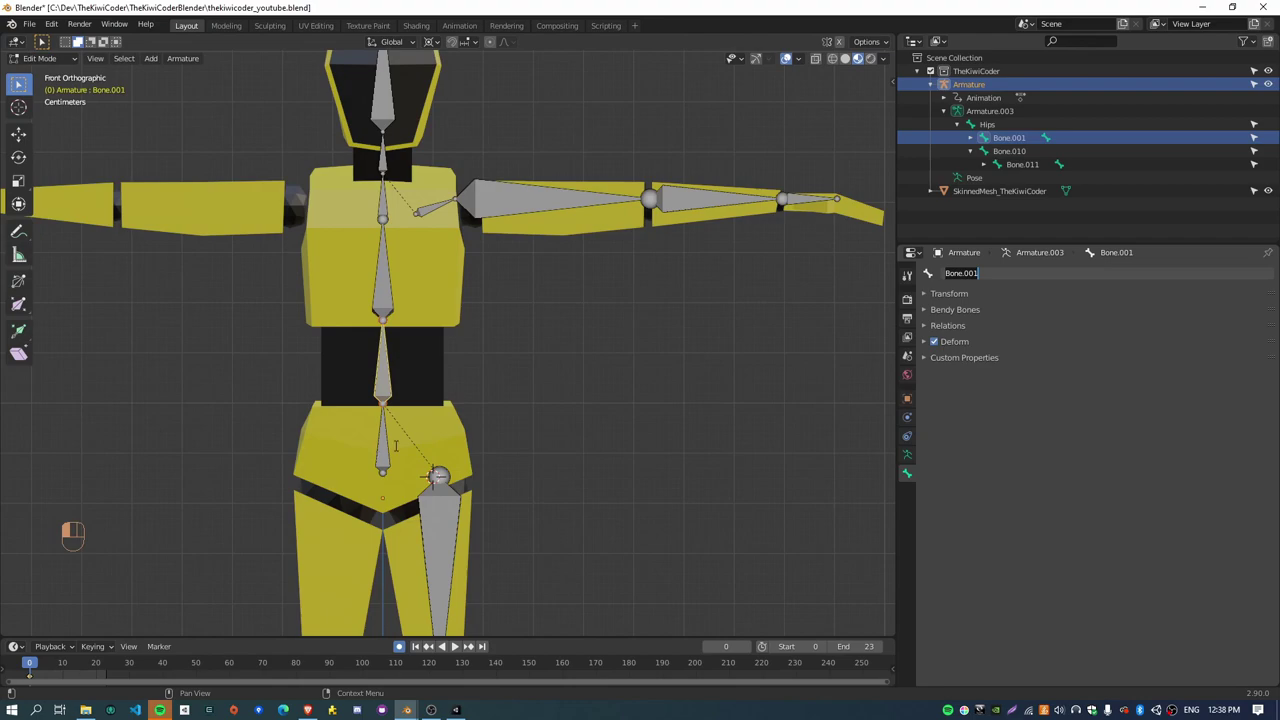
{"action": "type", "text": "Spine_01"}
{"action": "key", "text": "ctrl+a"}
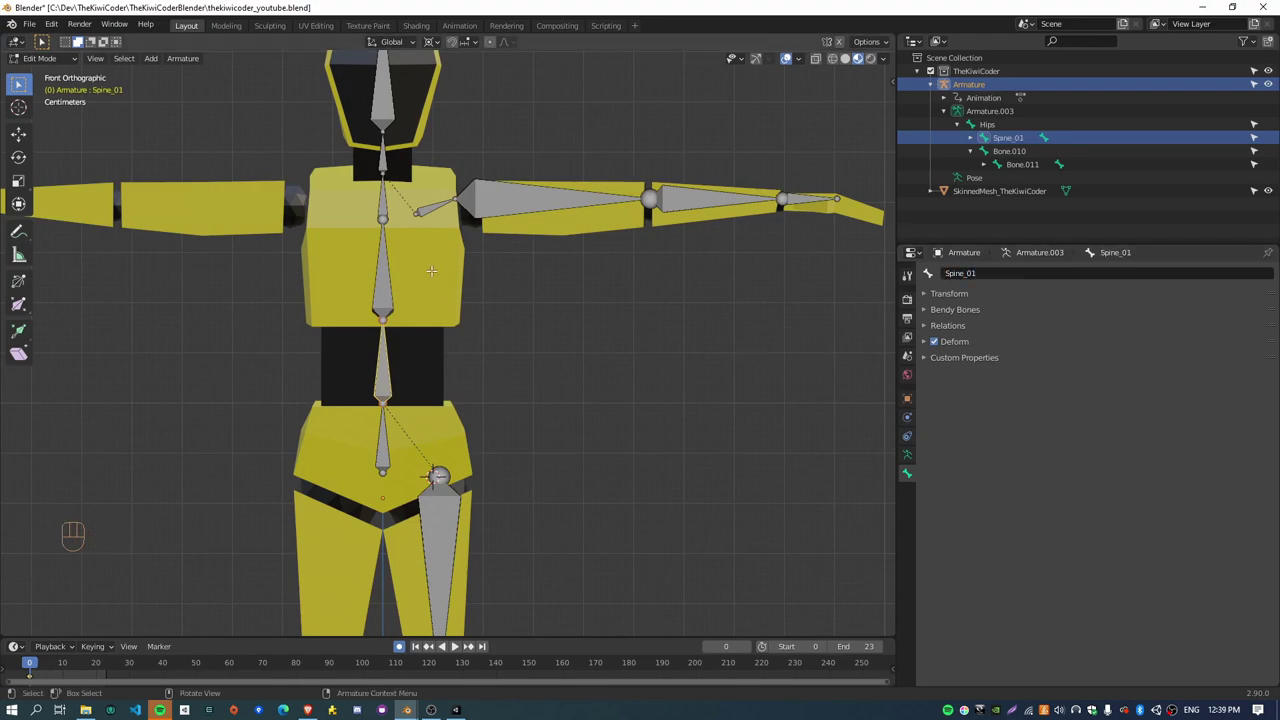
Step: Rename the chest bone above Spine_01 as Spine_02
{"action": "left_click", "coordinate": [382, 270]}
{"action": "left_click", "coordinate": [1003, 275]}
{"action": "type", "text": "Spine_01"}
{"action": "key", "text": "BackSpace"}
{"action": "type", "text": "2"}
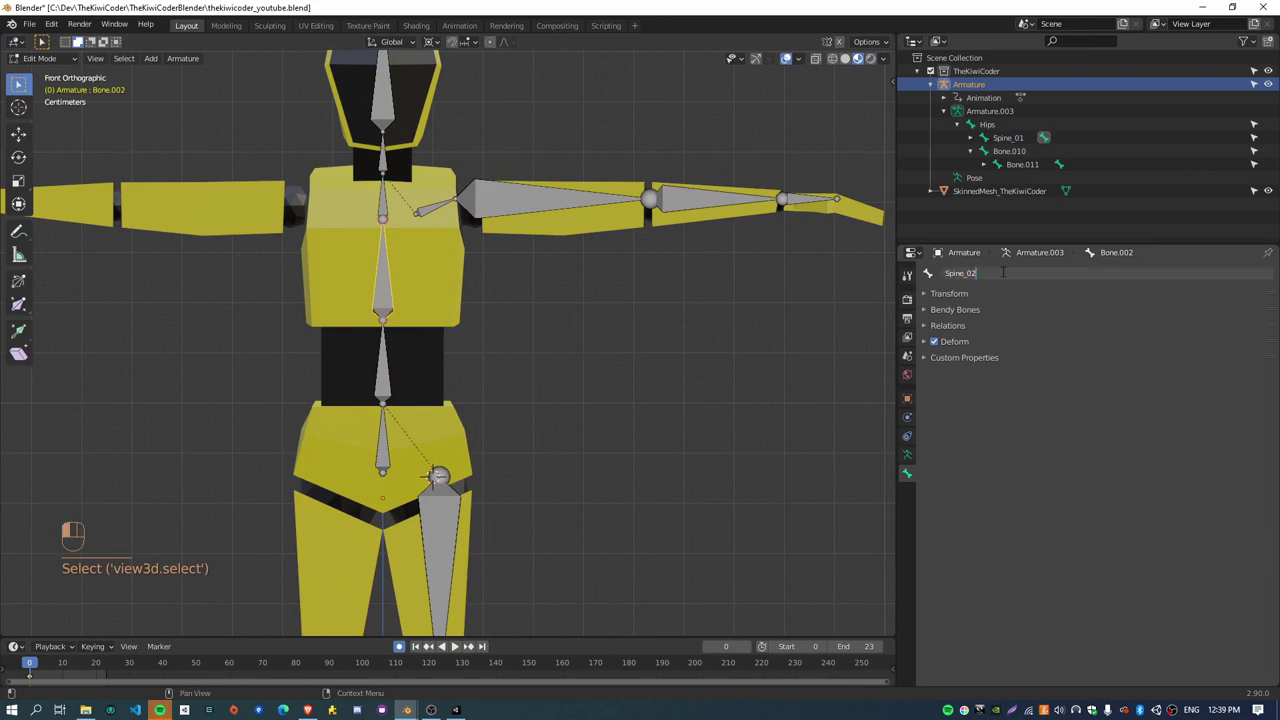
{"action": "key", "text": "Return"}
Step: Rename the short upper chest bone below the neck as Spine_03
{"action": "left_click", "coordinate": [382, 202]}
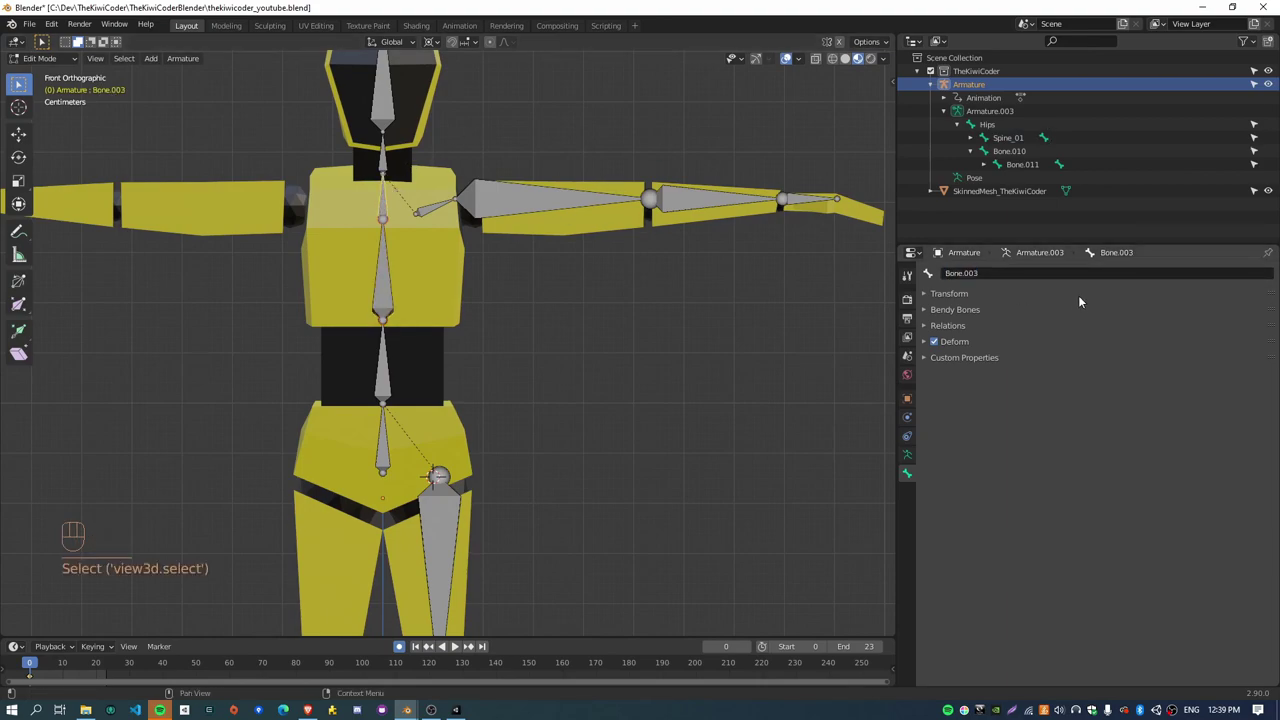
{"action": "left_click", "coordinate": [1043, 273]}
{"action": "type", "text": "Spine_01"}
{"action": "key", "text": "shift+Left"}
{"action": "type", "text": "3"}
{"action": "key", "text": "Return"}
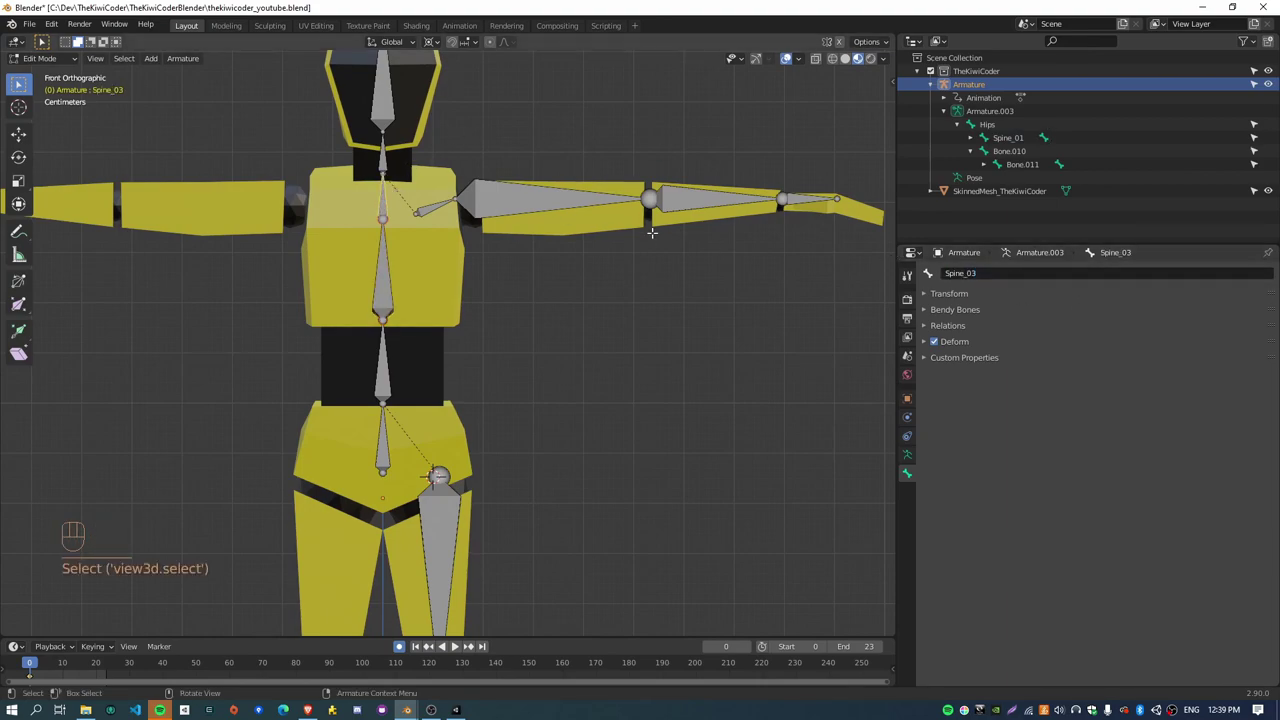
Step: Rename the bone between the upper chest and the head as Neck
{"action": "middle_click_drag", "start_coordinate": [669, 240], "coordinate": [759, 408], "text": "shift"}
{"action": "left_click", "coordinate": [473, 322]}
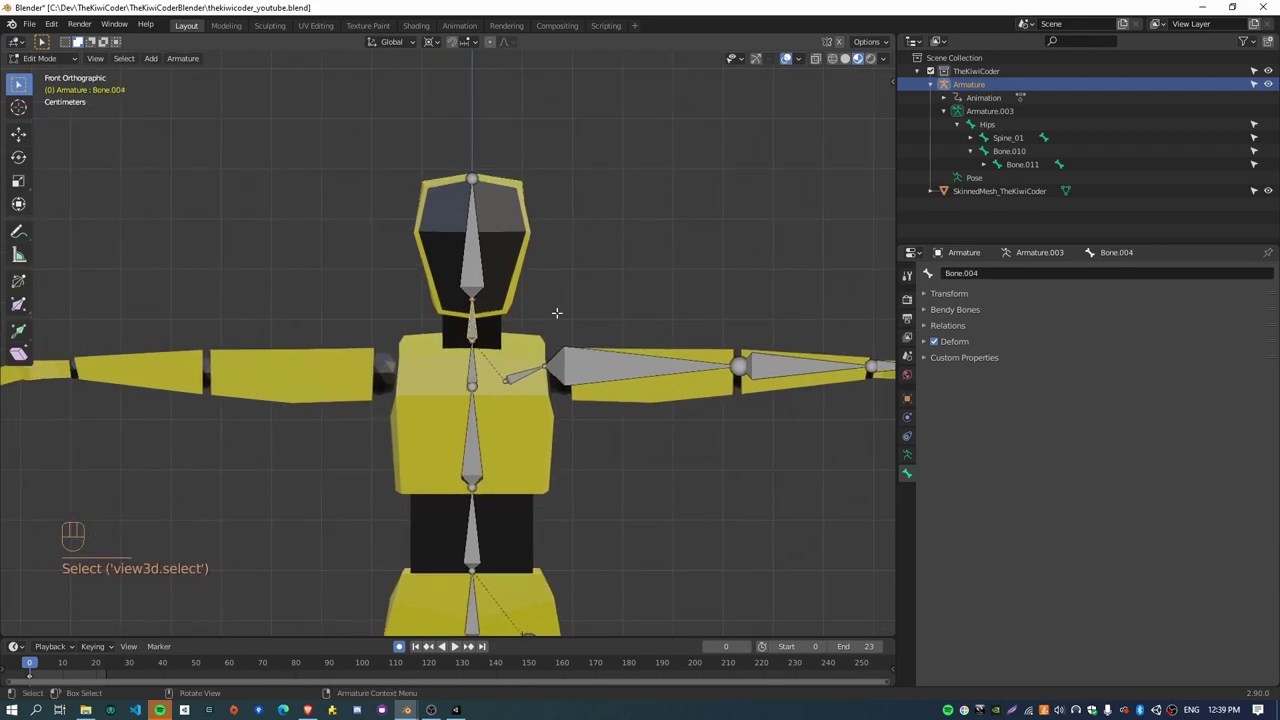
{"action": "double_click", "coordinate": [1010, 273]}
{"action": "type", "text": "Ne"}
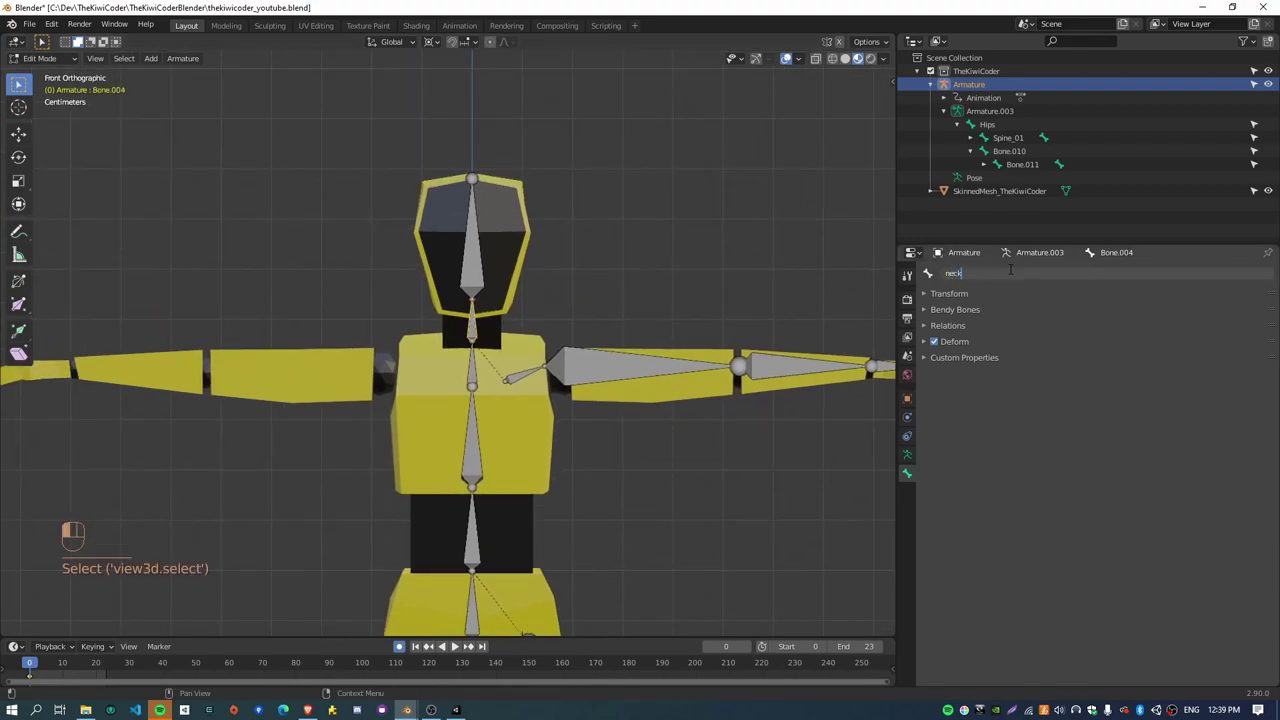
{"action": "type", "text": "ck"}
{"action": "key", "text": "Return"}
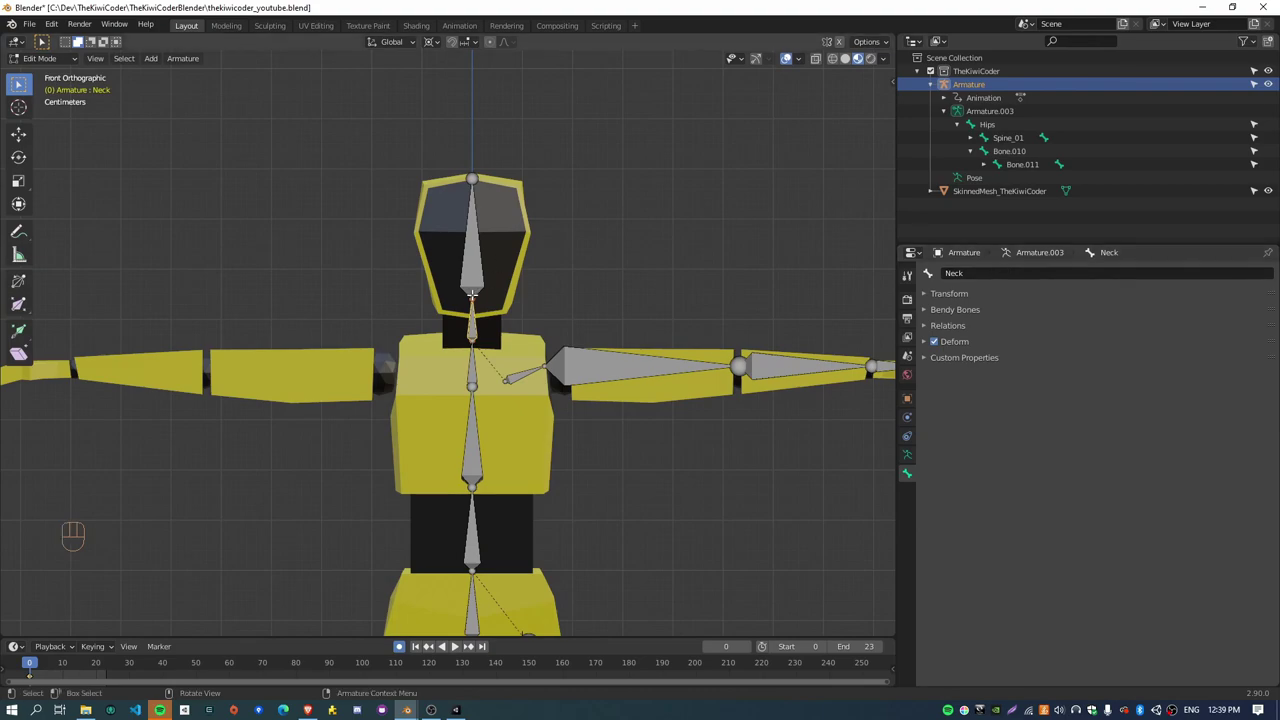
Step: Rename the topmost bone of the spine chain as Head
{"action": "left_click", "coordinate": [466, 262]}
{"action": "double_click", "coordinate": [1037, 273]}
{"action": "type", "text": "Head"}
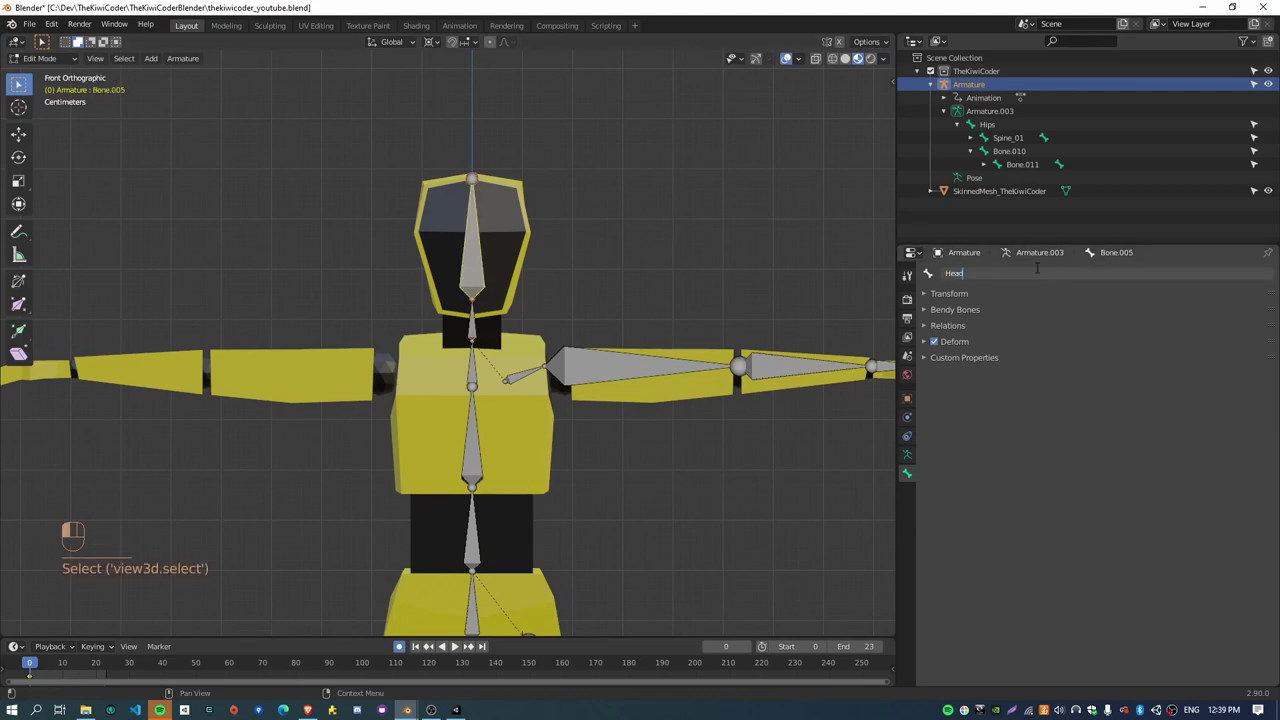
{"action": "key", "text": "Return"}
Step: Rename the small bone between the chest and the upper arm as Clavicle_L
{"action": "middle_click_drag", "start_coordinate": [763, 491], "coordinate": [614, 506]}
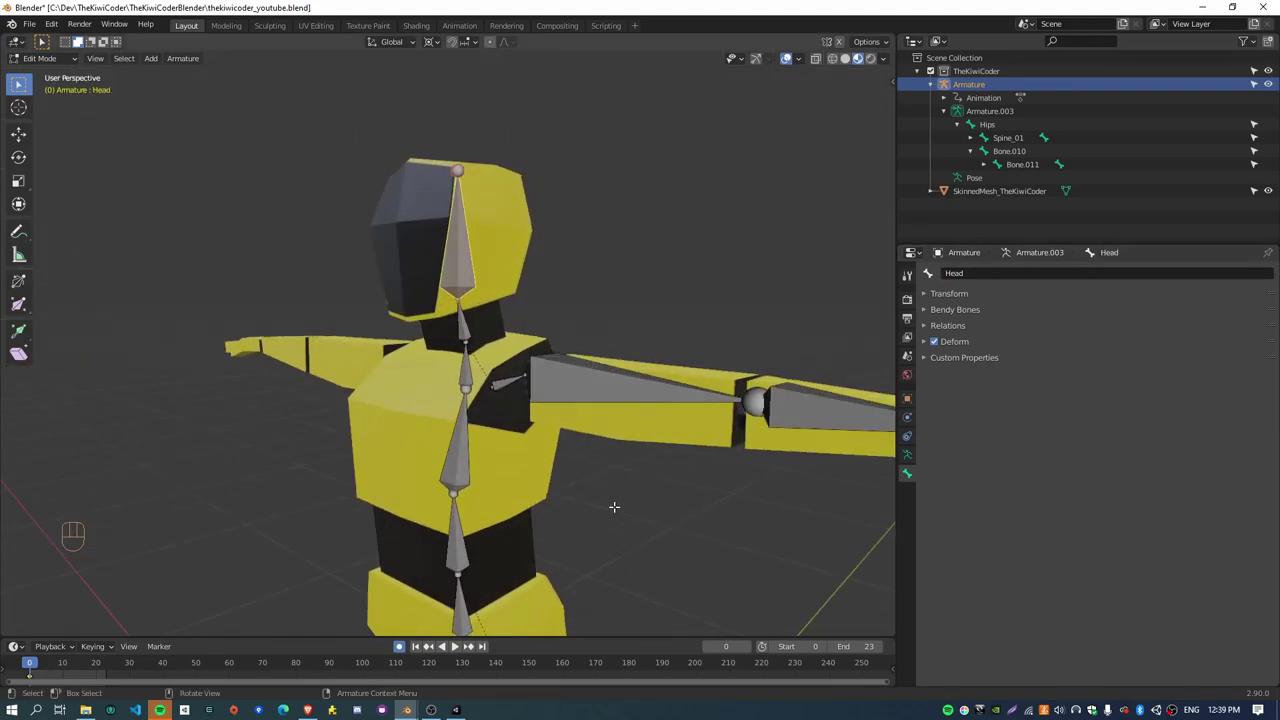
{"action": "left_click", "coordinate": [506, 384]}
{"action": "middle_click_drag", "start_coordinate": [525, 415], "coordinate": [700, 408]}
{"action": "double_click", "coordinate": [1013, 273]}
{"action": "type", "text": "C"}
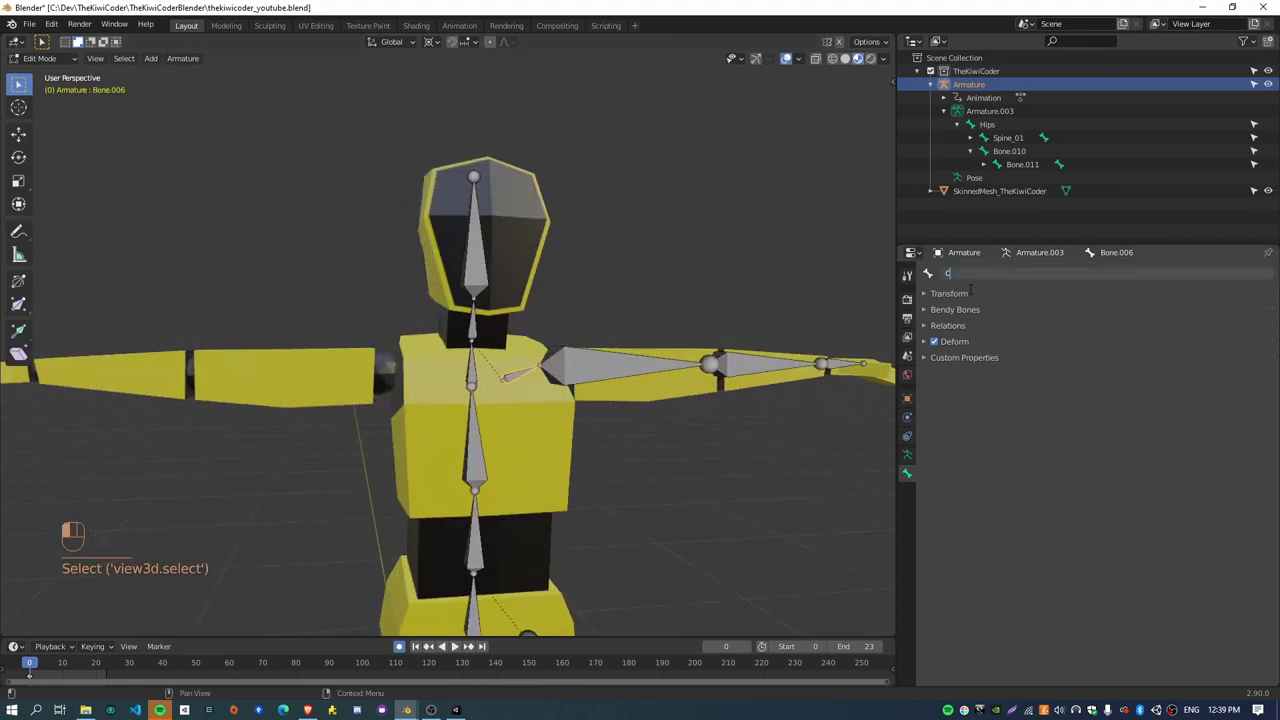
{"action": "type", "text": "lavi"}
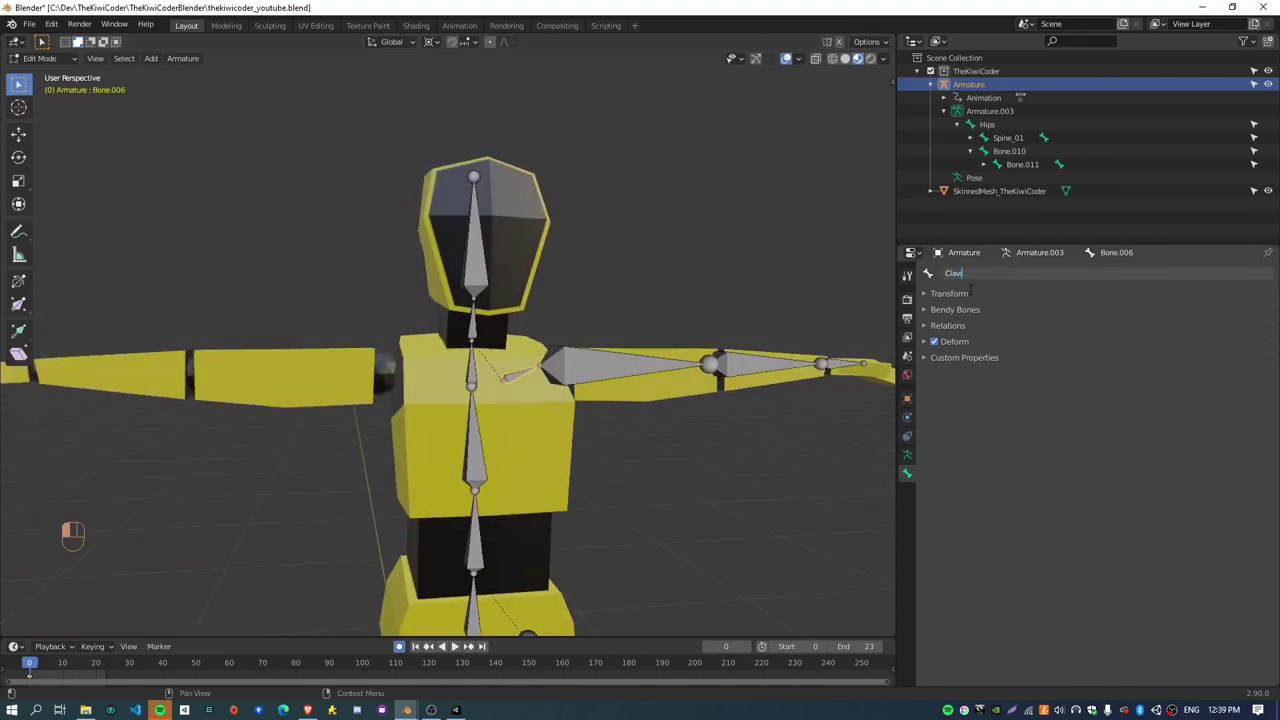
{"action": "type", "text": "cle"}
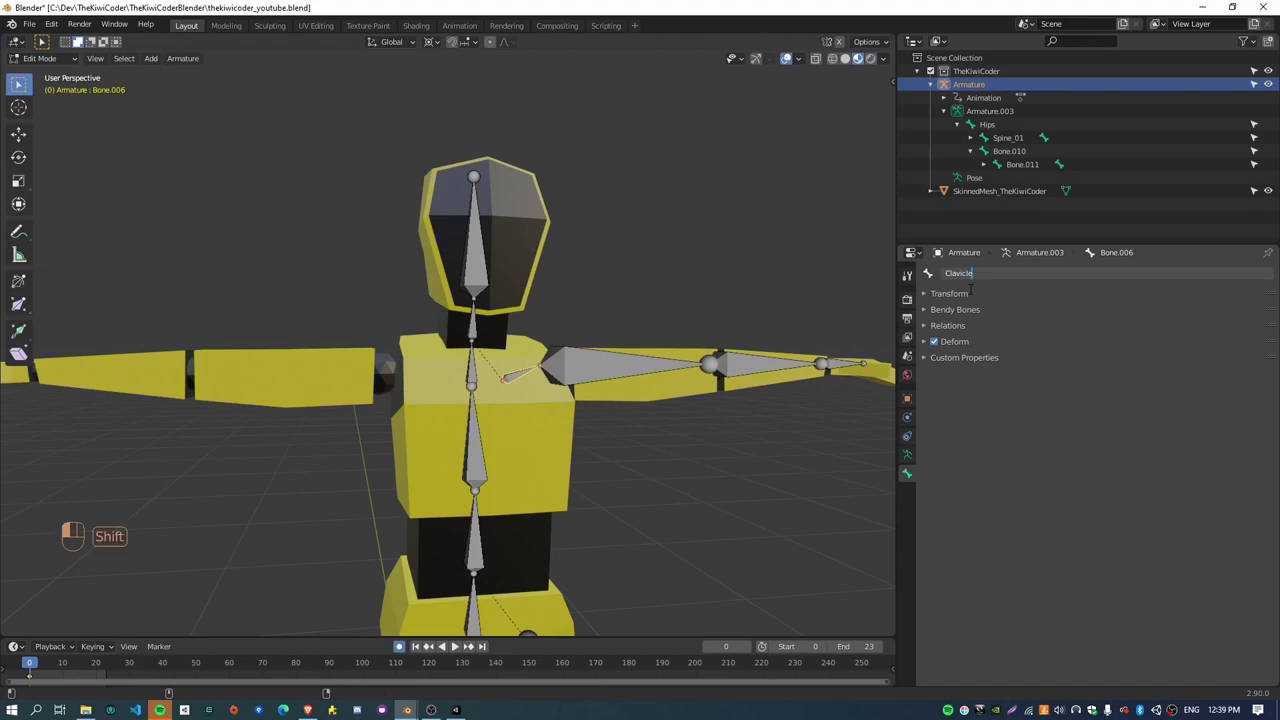
{"action": "type", "text": "_L"}
{"action": "key", "text": "Return"}
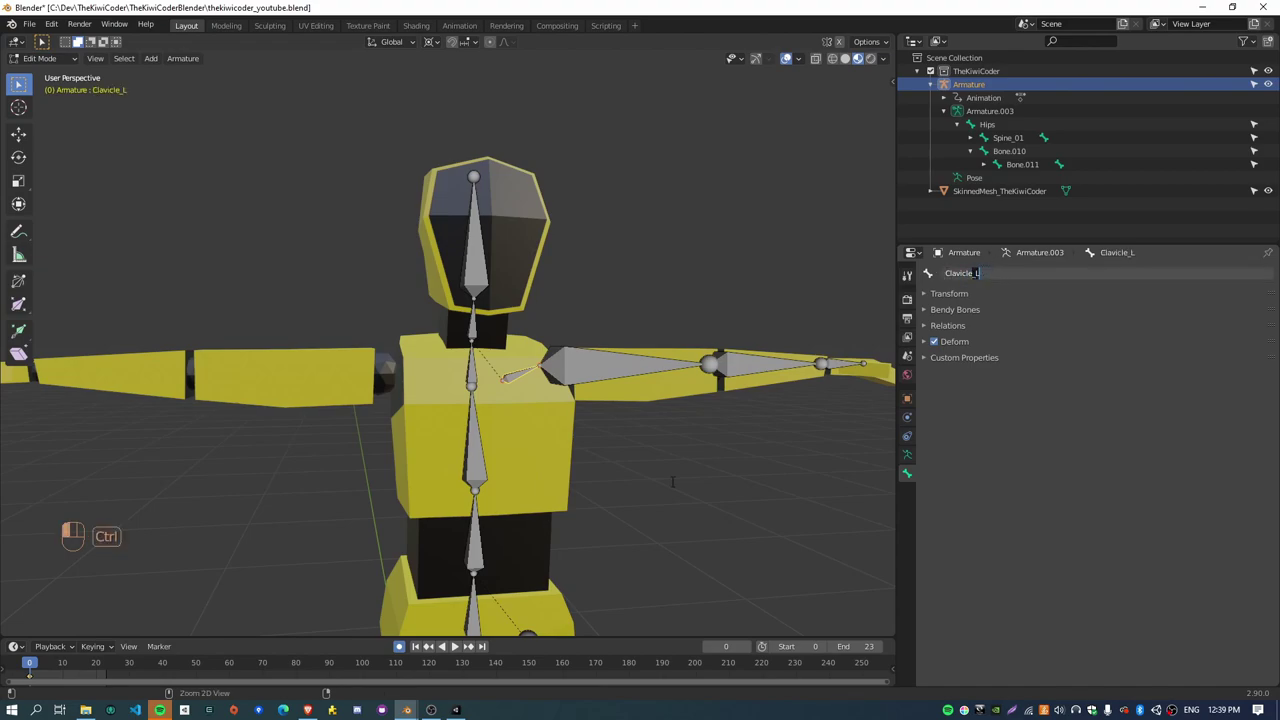
Step: Copy the _L suffix from the clavicle bone's name for reuse on the other left-side bones
{"action": "scroll", "coordinate": [663, 443], "scroll_direction": "up", "scroll_amount": 5}
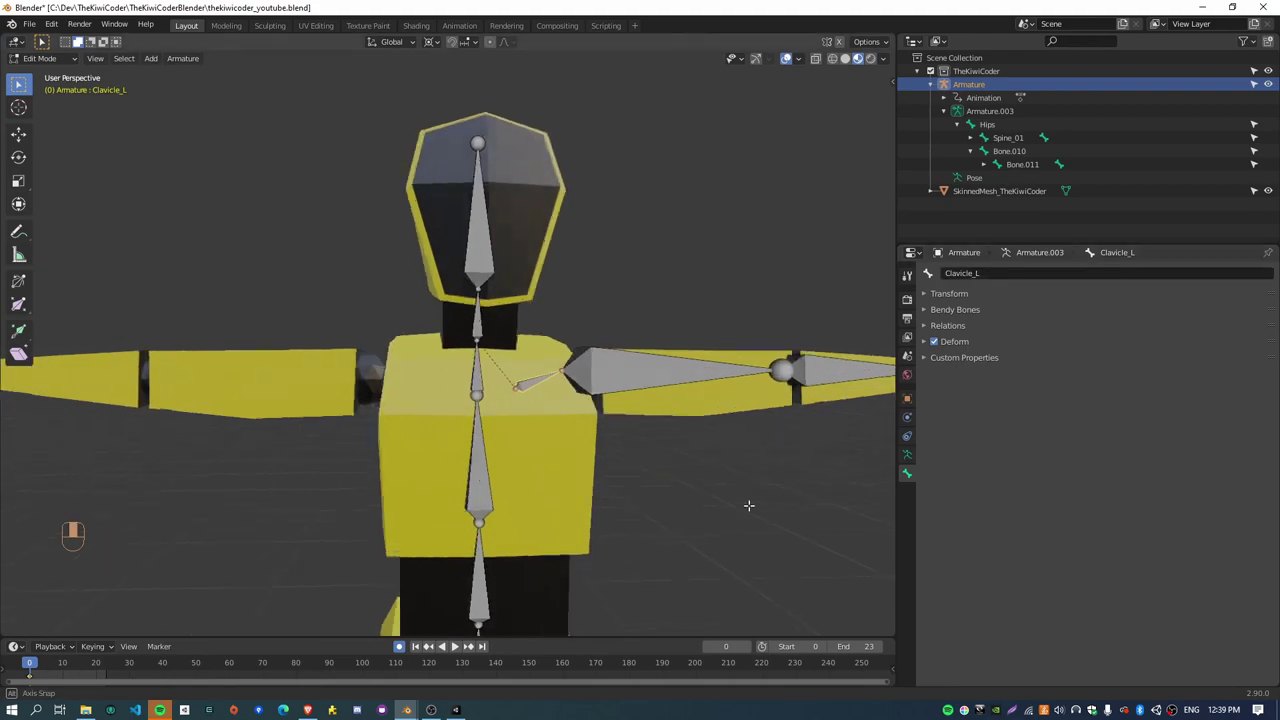
{"action": "scroll", "coordinate": [618, 402], "scroll_direction": "down", "scroll_amount": 5}
{"action": "middle_click_drag", "start_coordinate": [711, 497], "coordinate": [455, 411]}
{"action": "scroll", "coordinate": [443, 378], "scroll_direction": "up", "scroll_amount": 3}
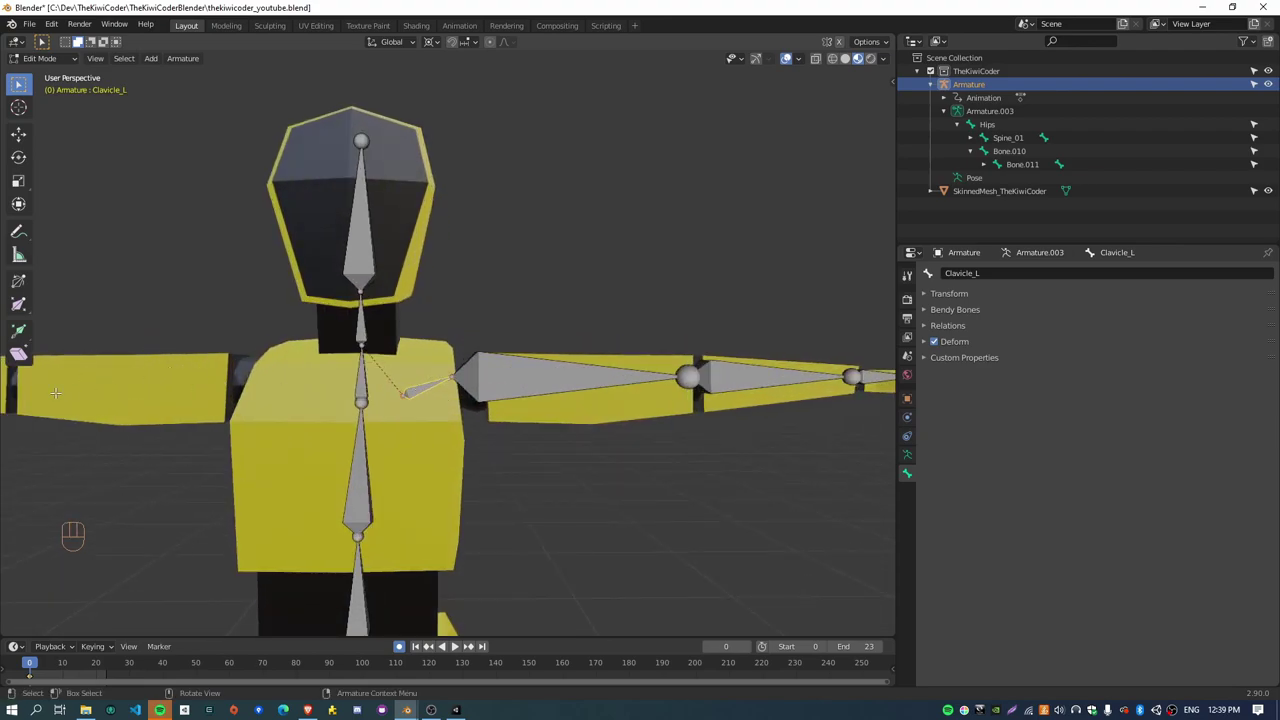
{"action": "left_click", "coordinate": [973, 275]}
{"action": "left_click", "coordinate": [974, 274]}
{"action": "key", "text": "ctrl+c"}
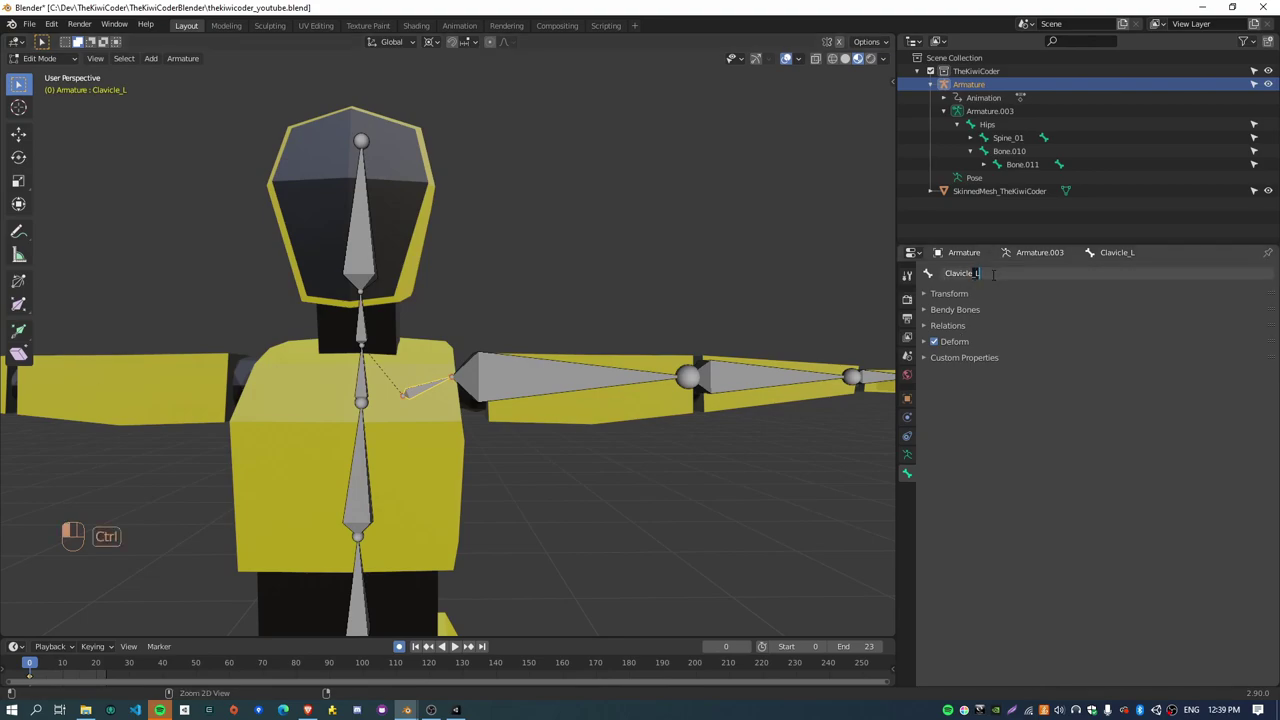
{"action": "left_click", "coordinate": [513, 378]}
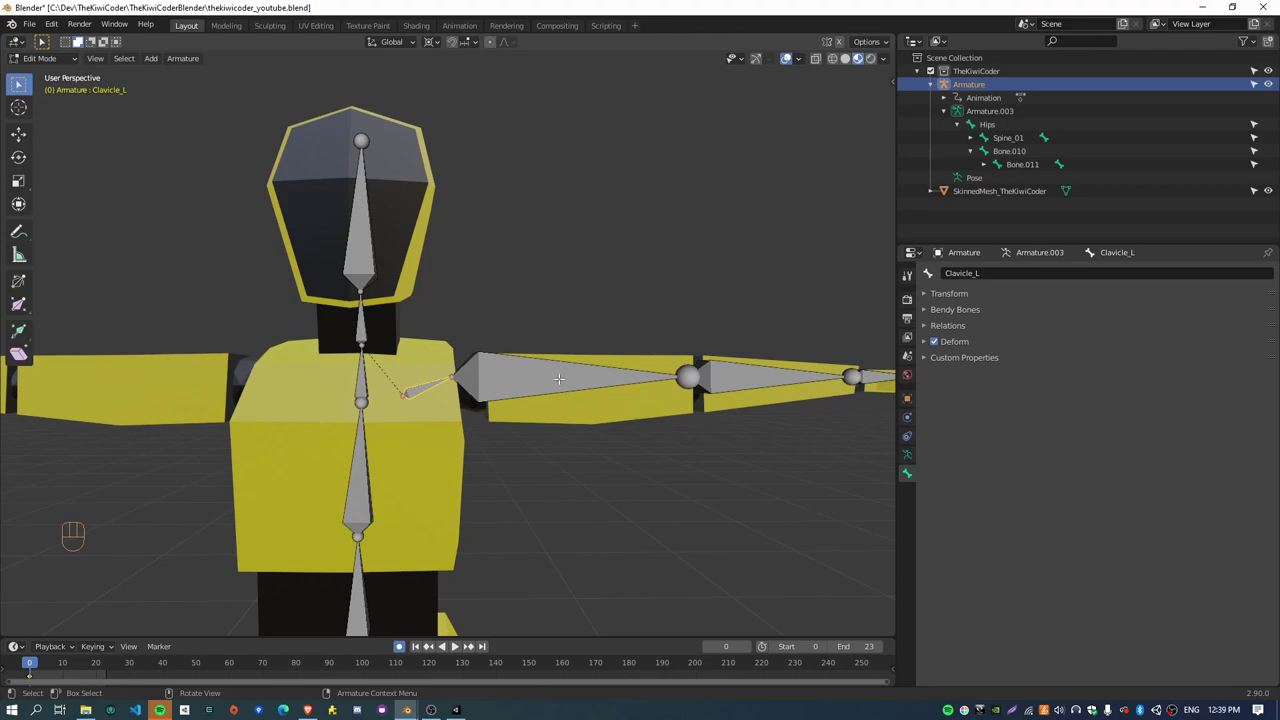
Step: Rename the left upper arm bone as Shoulder_L
{"action": "left_click", "coordinate": [558, 378]}
{"action": "left_click", "coordinate": [1005, 276]}
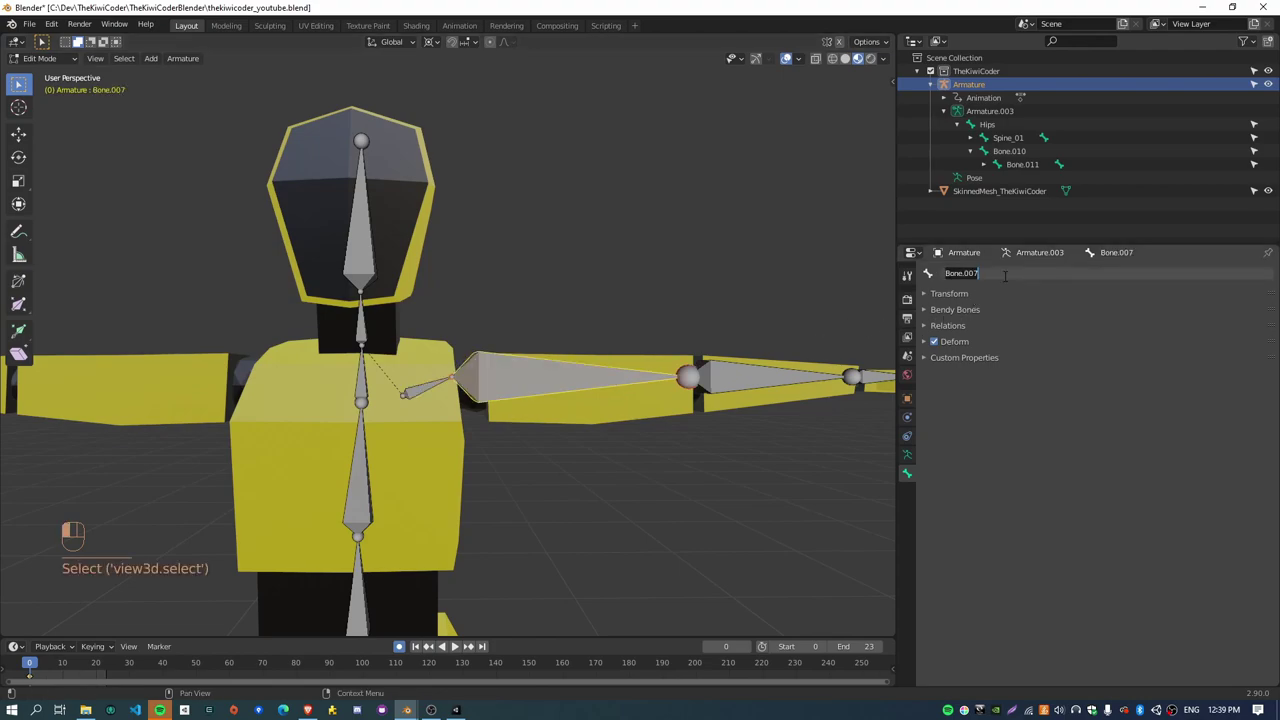
{"action": "type", "text": "Shoulder_L"}
{"action": "key", "text": "Return"}
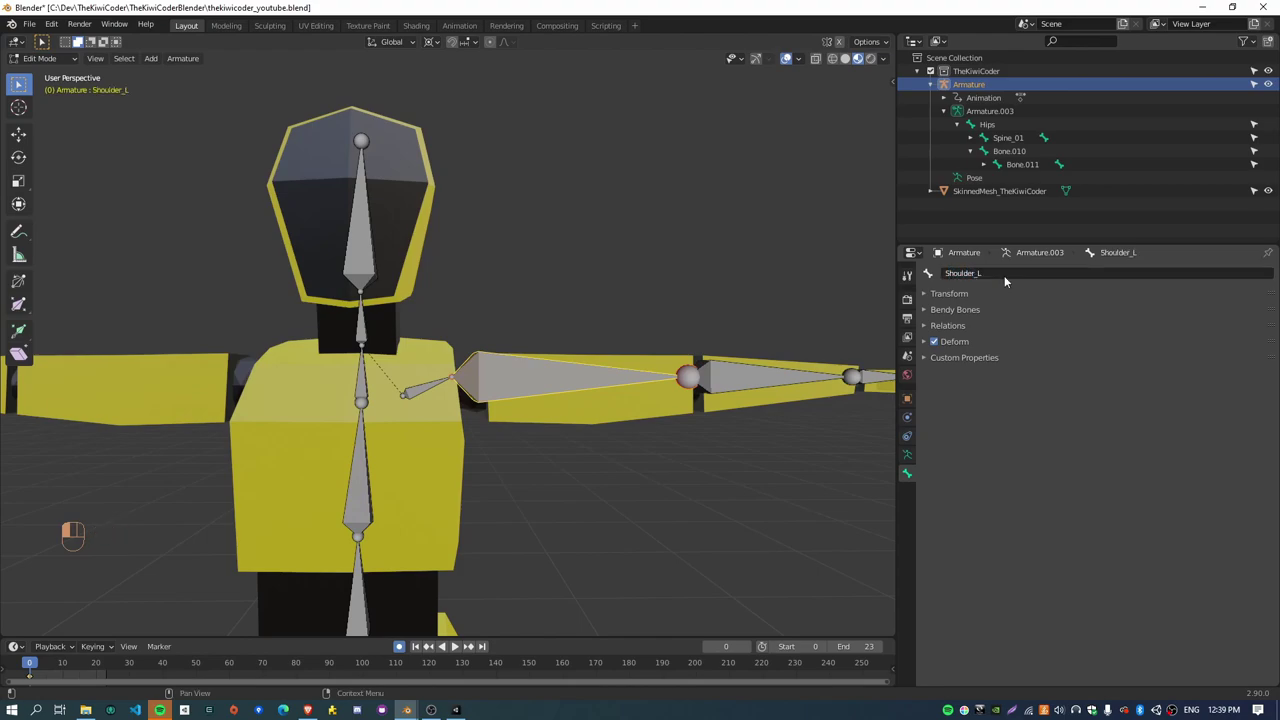
Step: Rename the left forearm bone as Elbow_L
{"action": "left_click", "coordinate": [750, 383]}
{"action": "left_click", "coordinate": [1015, 273]}
{"action": "type", "text": "Elbow_L"}
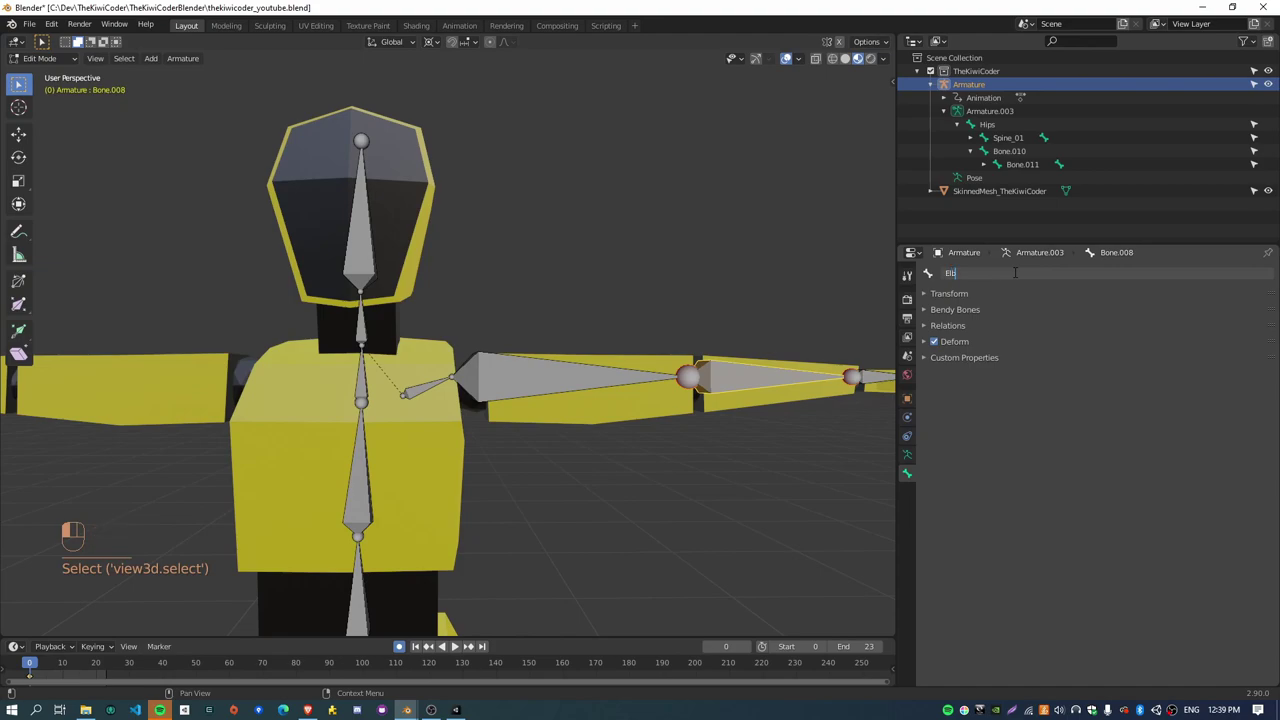
{"action": "key", "text": "Return"}
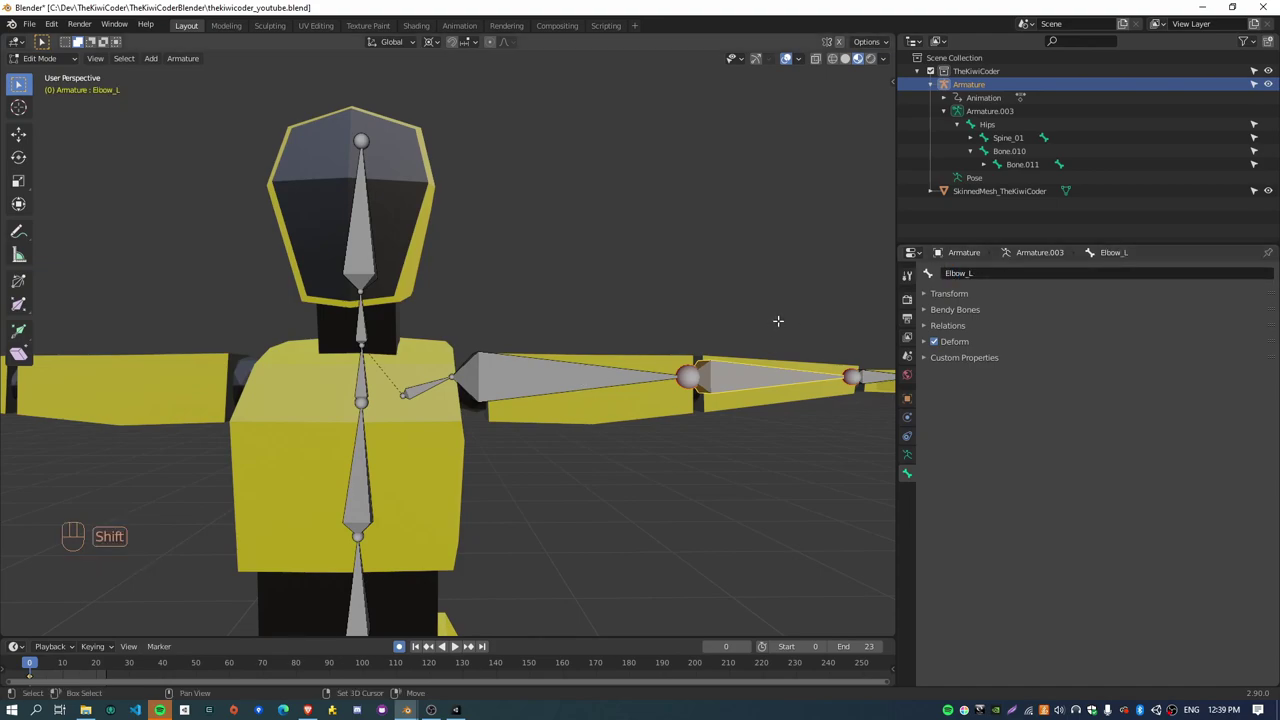
Step: Rename the bone at the end of the left arm as Hand_L
{"action": "middle_click_drag", "start_coordinate": [777, 320], "coordinate": [560, 398]}
{"action": "left_click", "coordinate": [605, 408]}
{"action": "double_click", "coordinate": [1062, 272]}
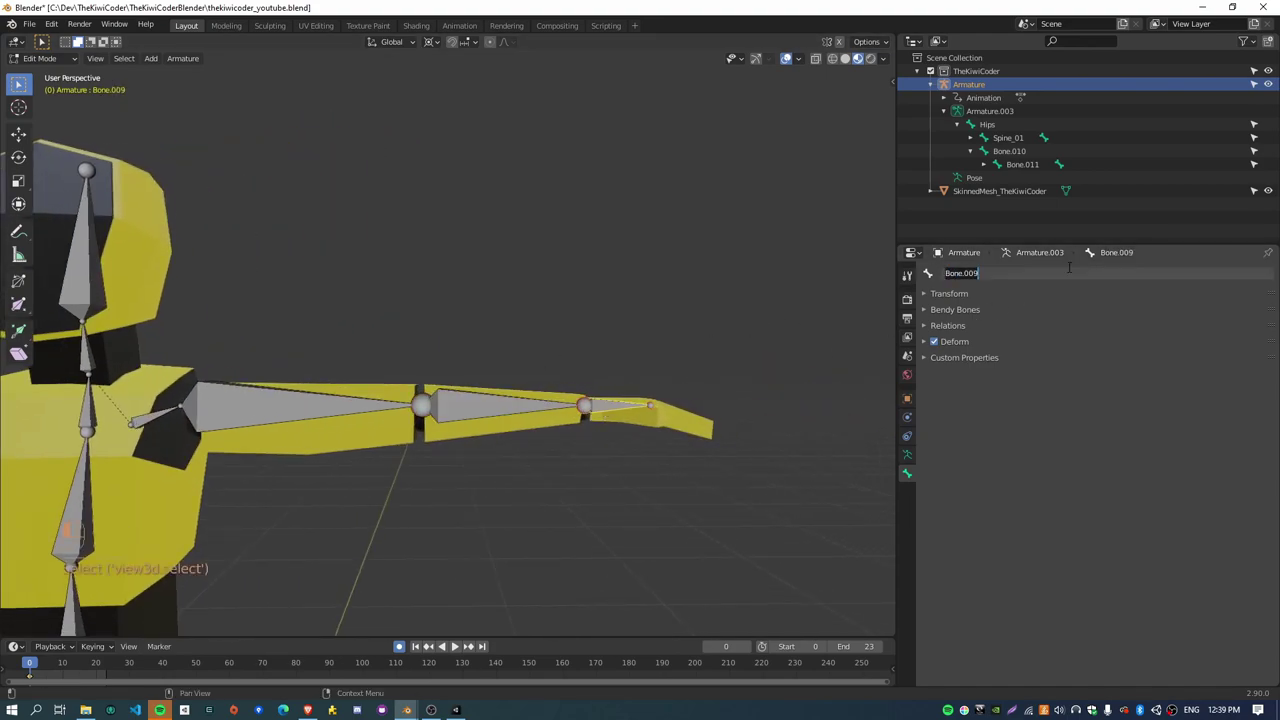
{"action": "type", "text": "Hand_L"}
{"action": "key", "text": "Return"}
Step: Rename the left thigh bone as UpperLeg_L
{"action": "middle_click_drag", "start_coordinate": [313, 548], "coordinate": [402, 273]}
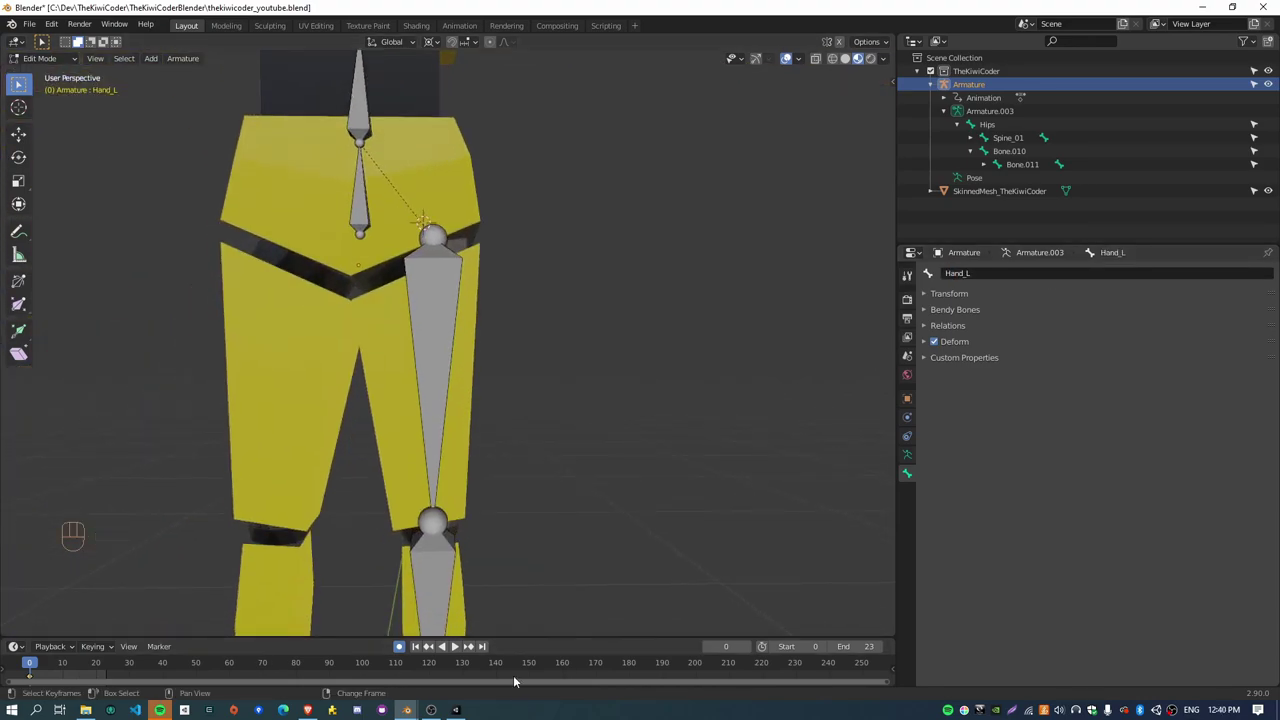
{"action": "left_click", "coordinate": [440, 328]}
{"action": "double_click", "coordinate": [1001, 273]}
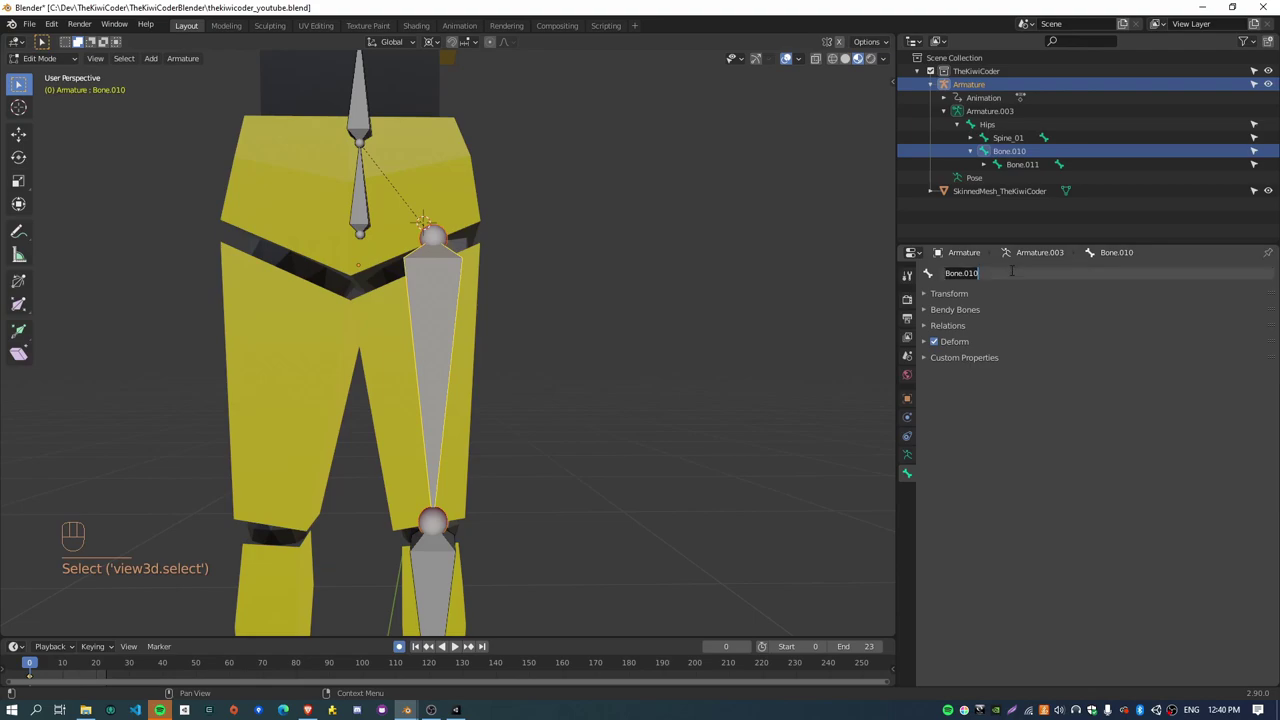
{"action": "type", "text": "UpperLeg_L"}
{"action": "key", "text": "Return"}
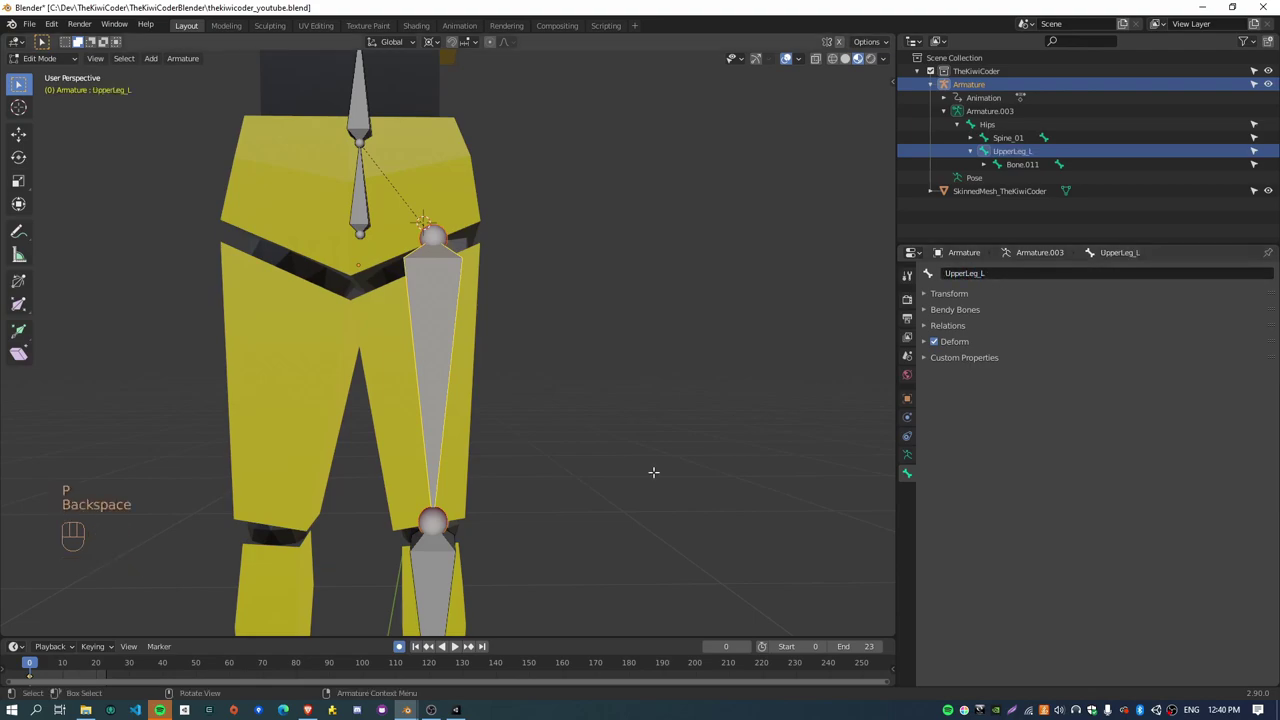
Step: Rename the left shin bone below the knee as LowerLeg_L
{"action": "left_click", "coordinate": [440, 585]}
{"action": "double_click", "coordinate": [1005, 272]}
{"action": "type", "text": "LowerLe"}
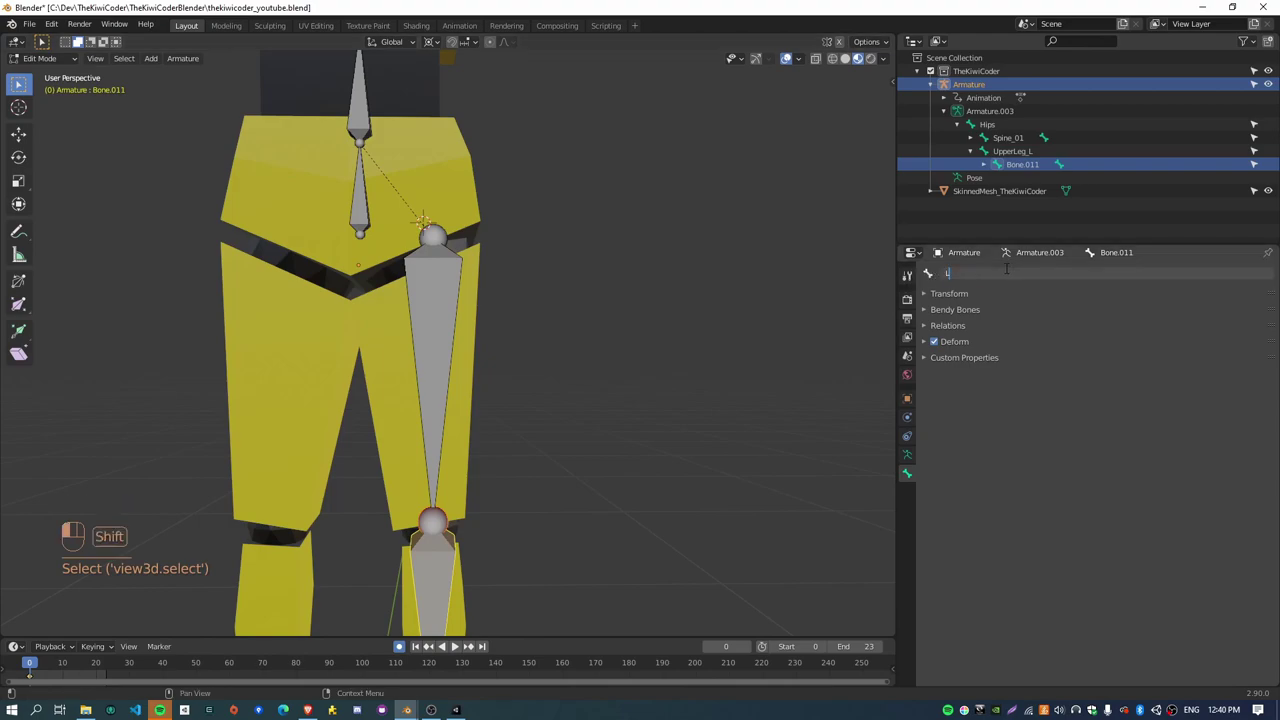
{"action": "type", "text": "g_L"}
{"action": "key", "text": "Return"}
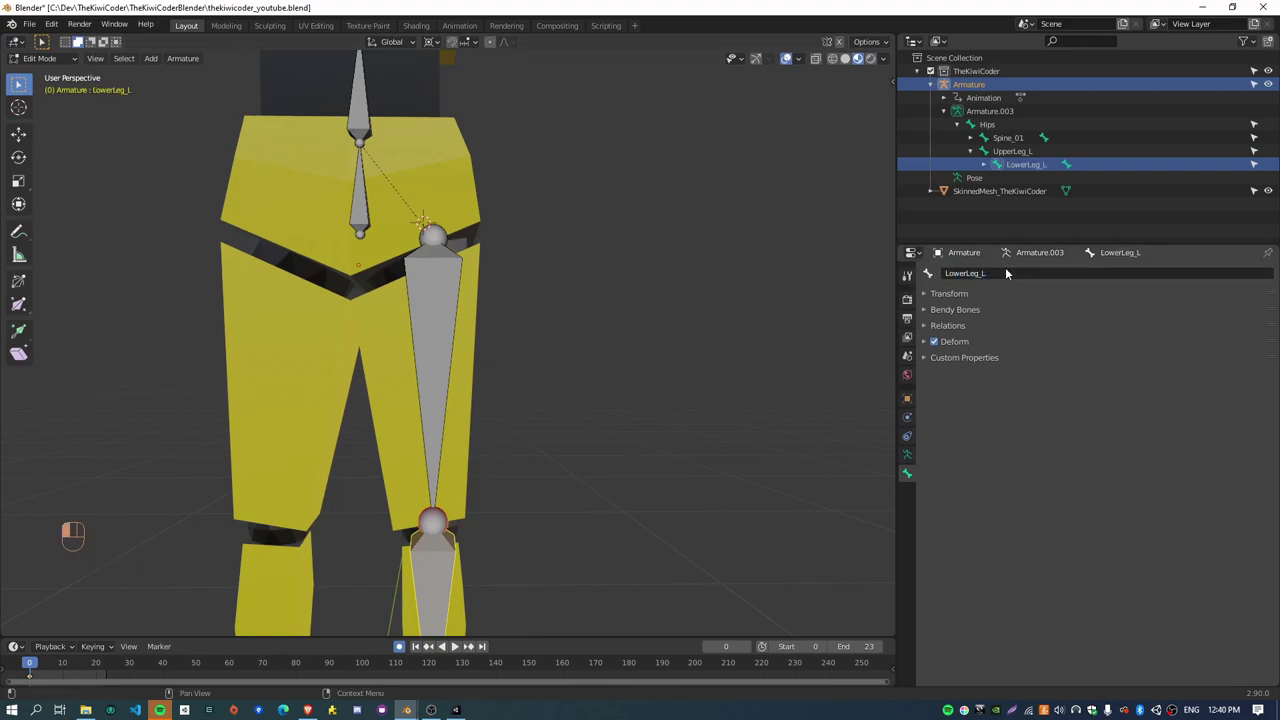
Step: Rename the bone running from the left ankle into the foot as Ankle_L
{"action": "middle_click_drag", "start_coordinate": [606, 457], "coordinate": [601, 195], "text": "shift"}
{"action": "left_click", "coordinate": [456, 440]}
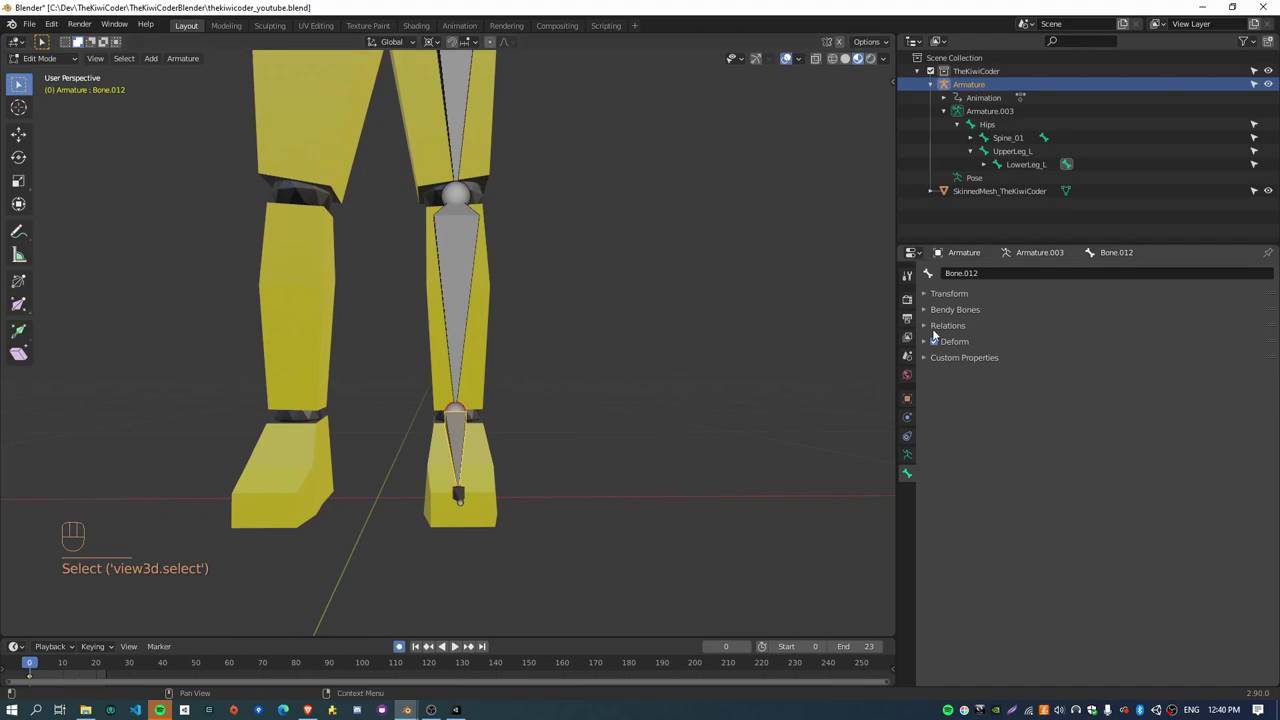
{"action": "double_click", "coordinate": [1004, 274]}
{"action": "type", "text": "Ankle_L"}
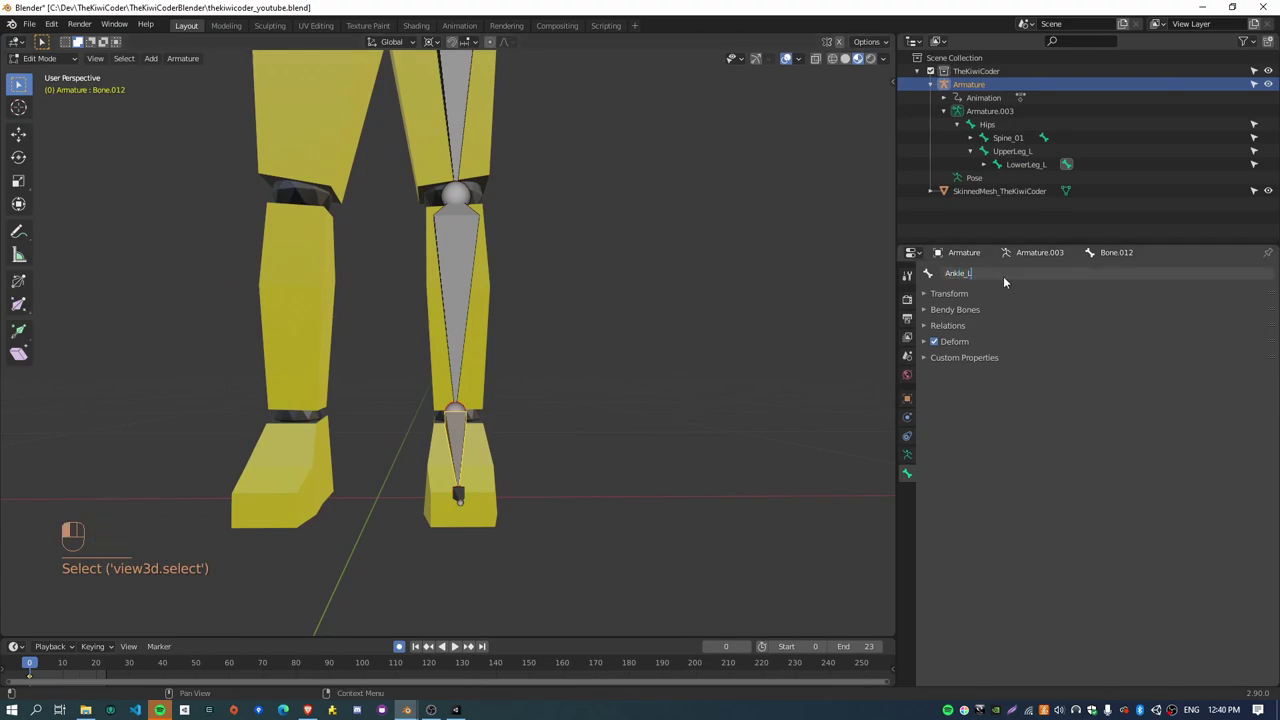
{"action": "key", "text": "Return"}
Step: Rename the toe bone at the front of the left foot as Ball_L
{"action": "middle_click_drag", "start_coordinate": [702, 462], "coordinate": [555, 474]}
{"action": "left_click_drag", "start_coordinate": [300, 480], "coordinate": [304, 481]}
{"action": "left_click", "coordinate": [304, 481]}
{"action": "double_click", "coordinate": [1030, 272]}
{"action": "type", "text": "Ball"}
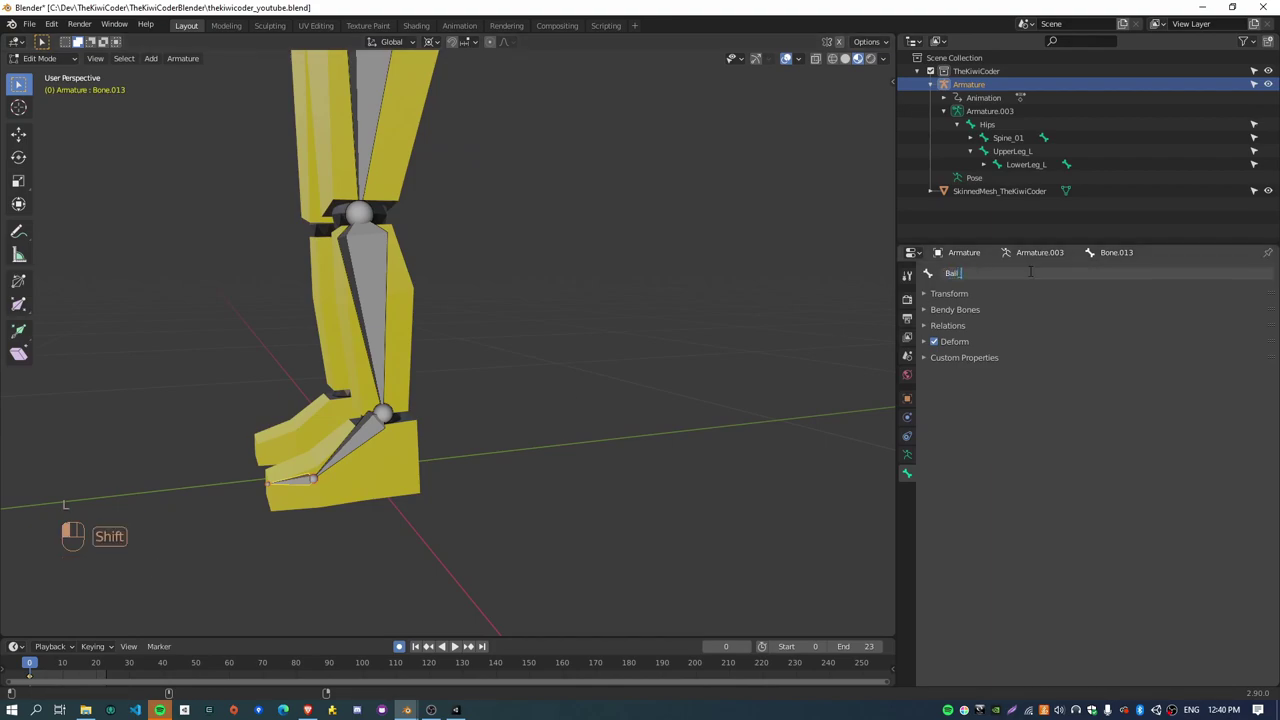
{"action": "type", "text": "_L"}
{"action": "key", "text": "Return"}
Step: In front view, select all left arm and left leg bones from the clavicle to the toes, excluding the spine chain
{"action": "middle_click_drag", "start_coordinate": [671, 251], "coordinate": [520, 320]}
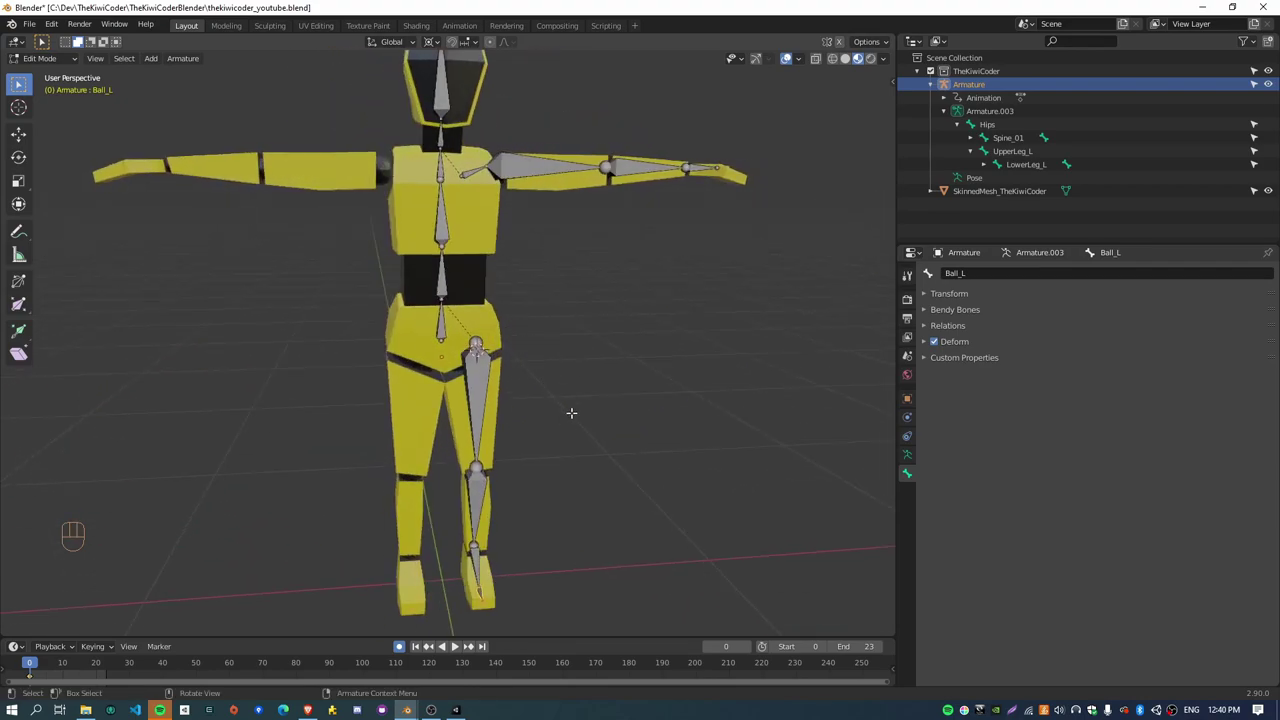
{"action": "scroll", "coordinate": [560, 432], "scroll_direction": "down", "scroll_amount": 3}
{"action": "key", "text": "KP_1"}
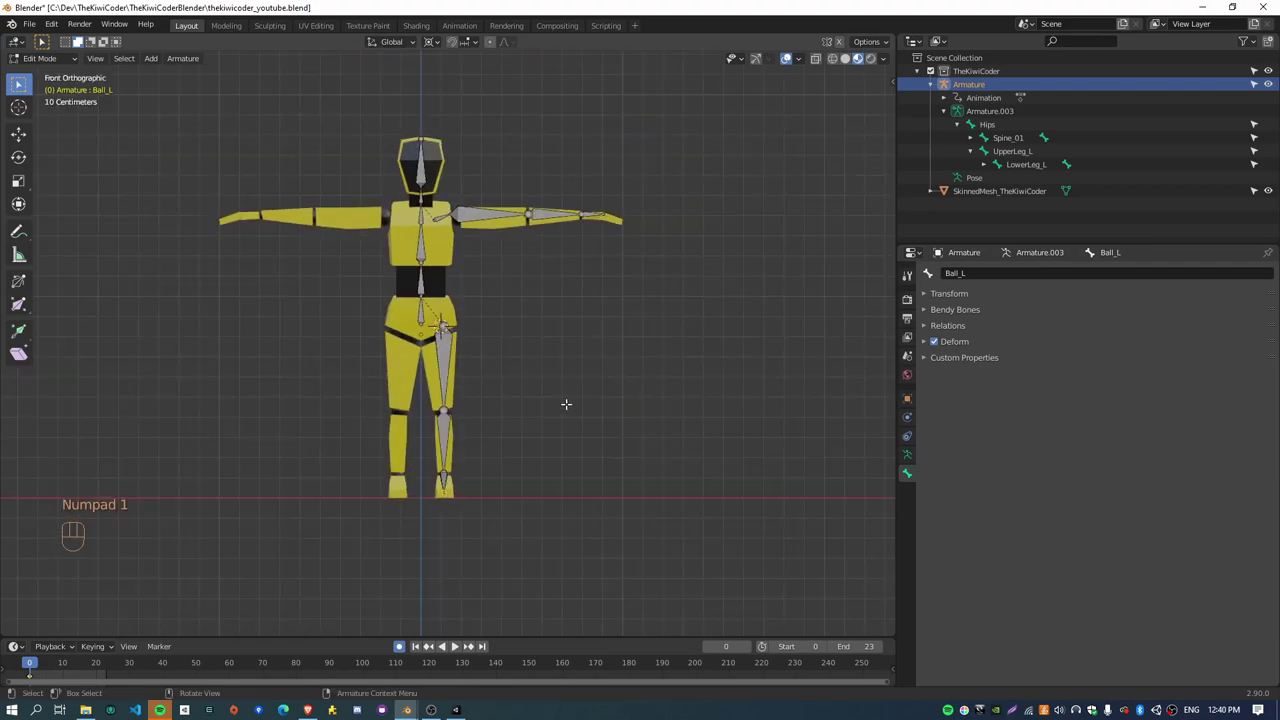
{"action": "scroll", "coordinate": [566, 404], "scroll_direction": "up", "scroll_amount": 2}
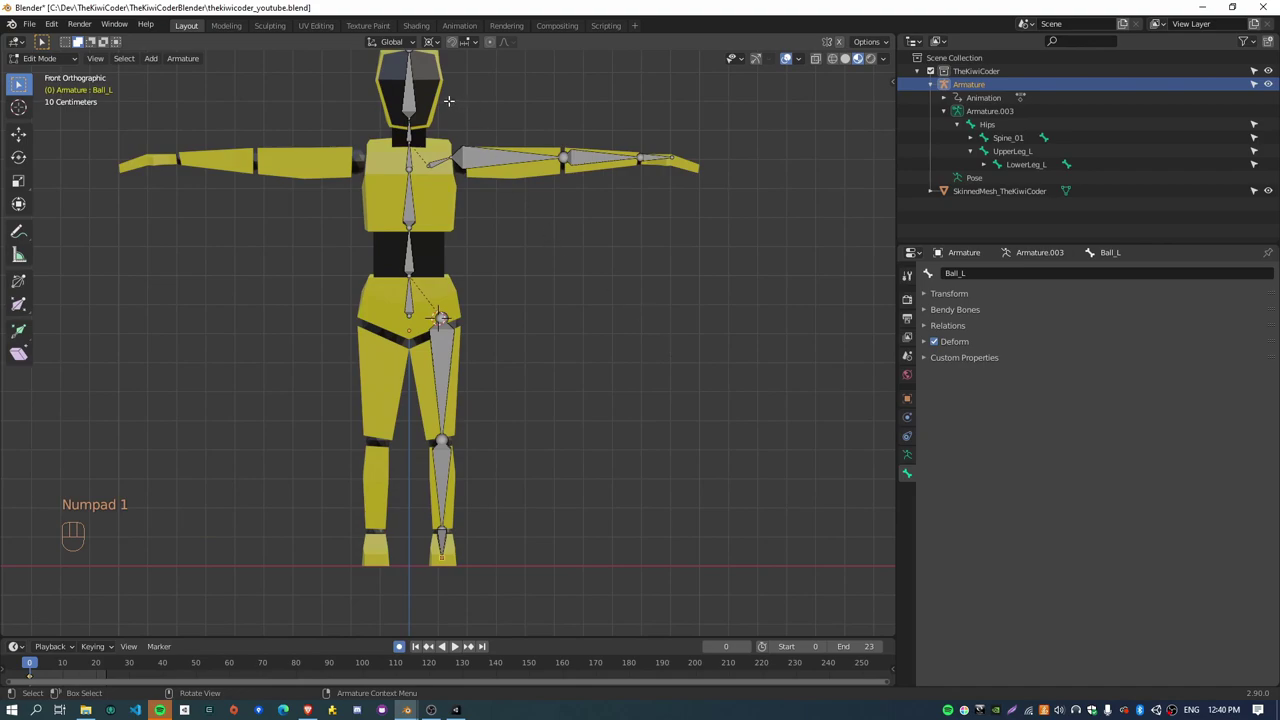
{"action": "left_click_drag", "start_coordinate": [424, 133], "coordinate": [720, 594]}
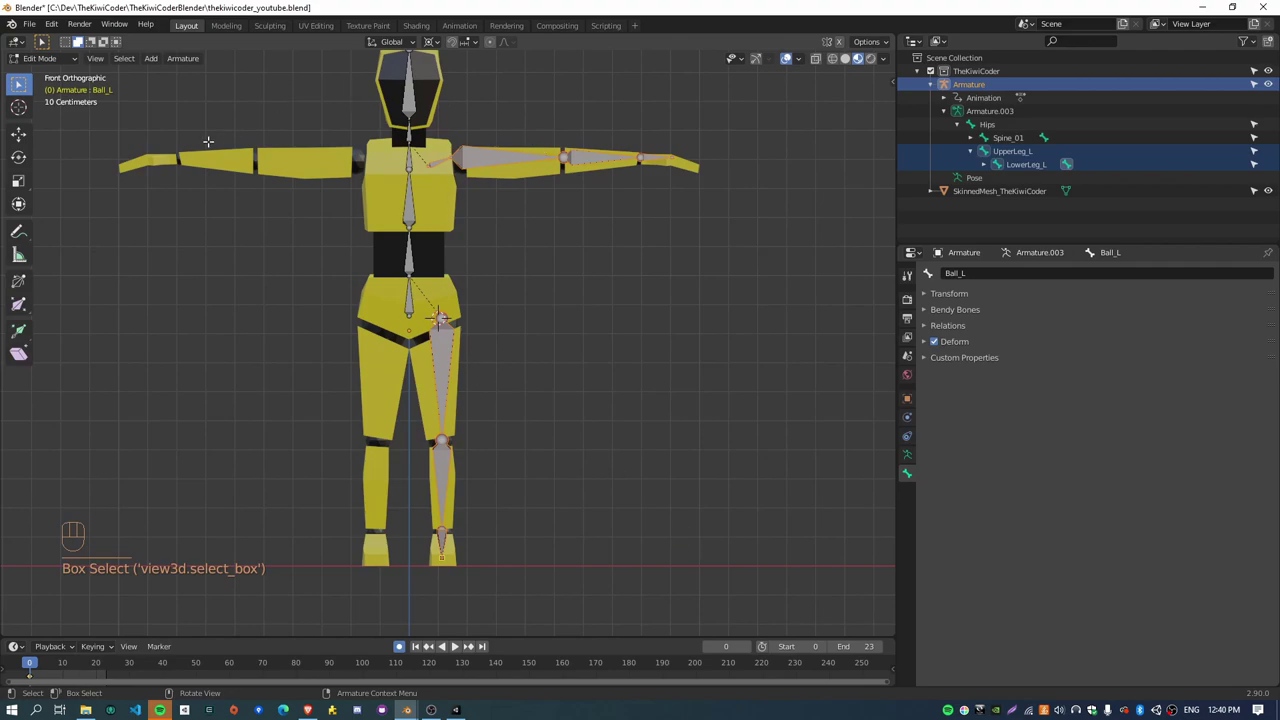
{"action": "middle_click_drag", "start_coordinate": [208, 141], "coordinate": [238, 186], "text": "shift"}
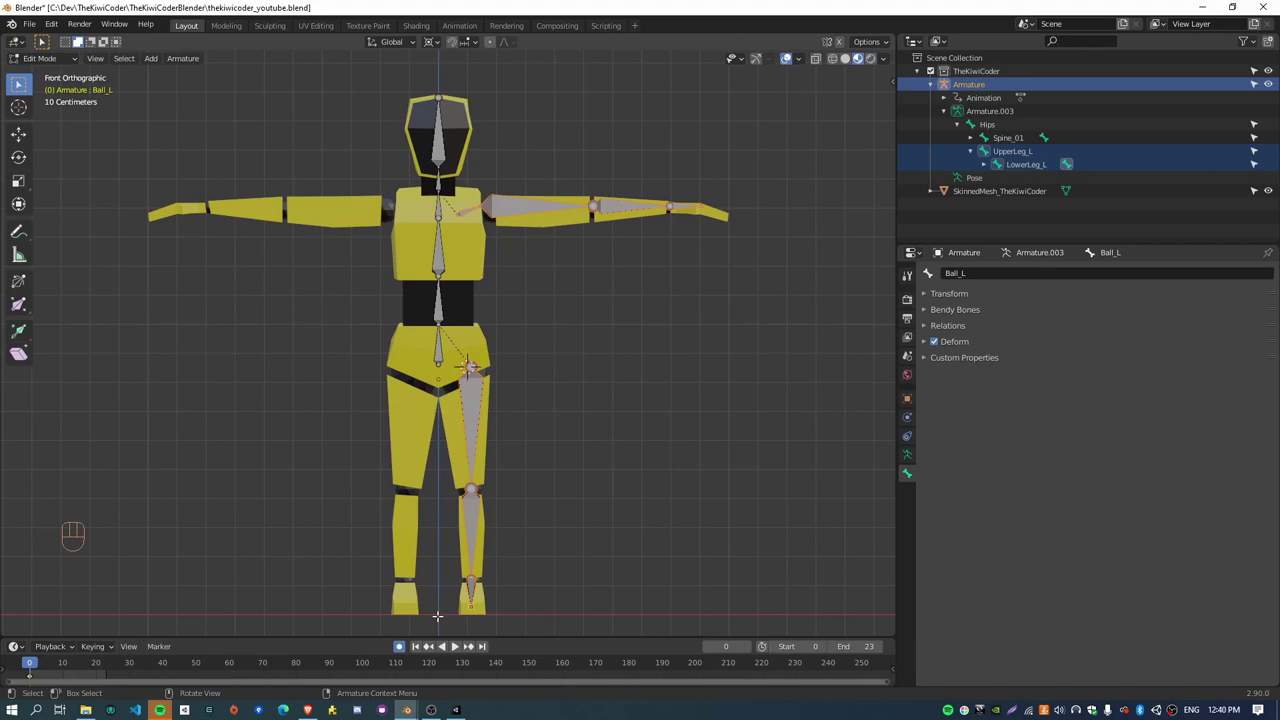
Step: Snap the 3D cursor to the world origin and set the transform pivot point to 3D Cursor
{"action": "key", "text": "shift+s"}
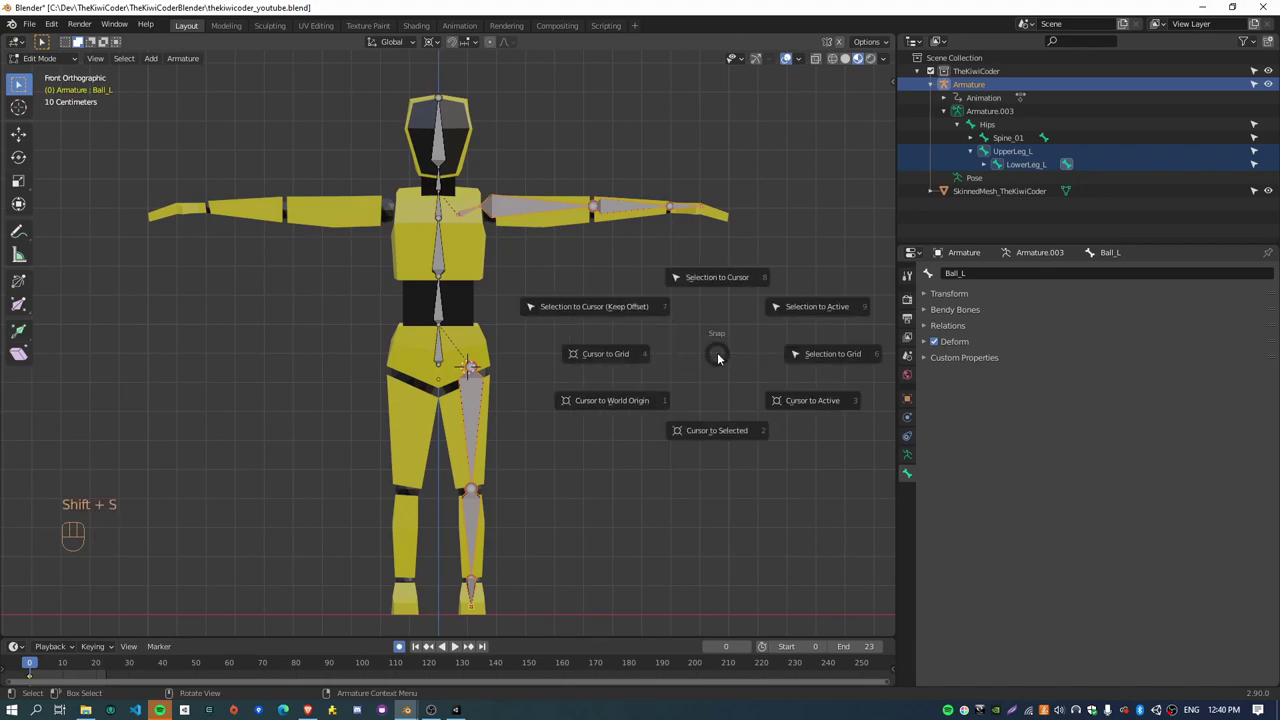
{"action": "left_click", "coordinate": [613, 400]}
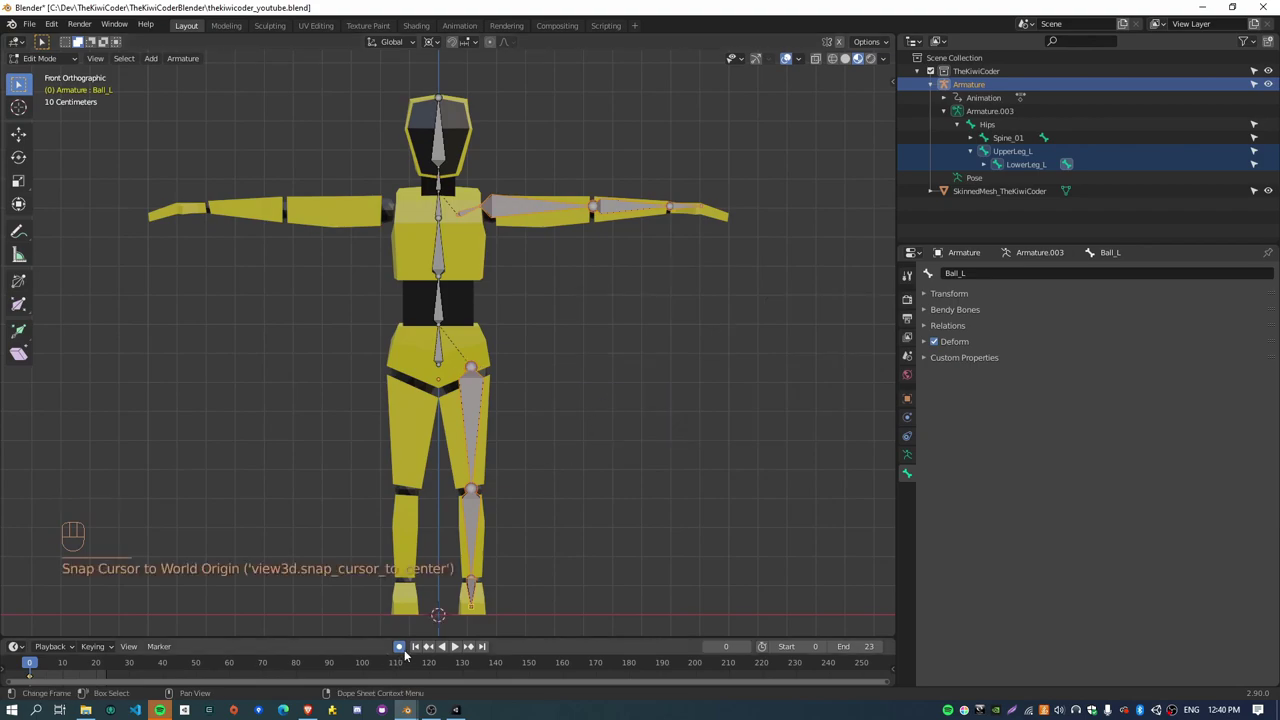
{"action": "left_click", "coordinate": [430, 42]}
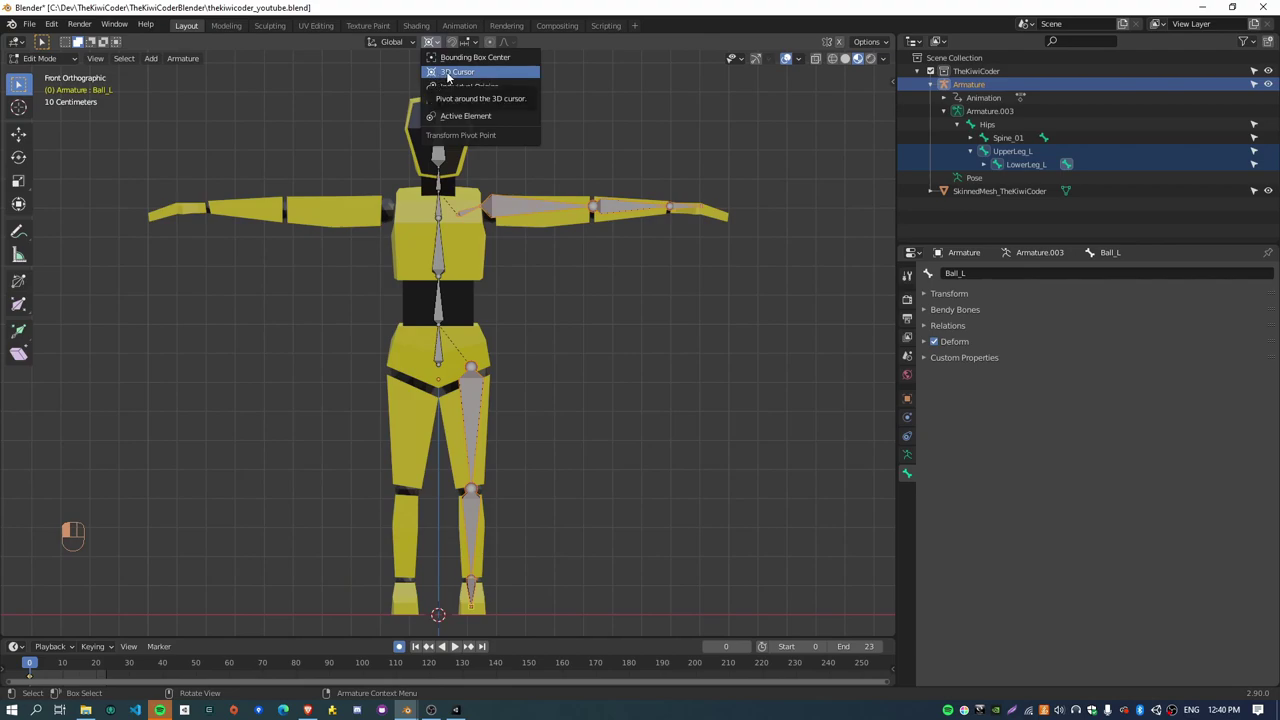
{"action": "left_click", "coordinate": [447, 77]}
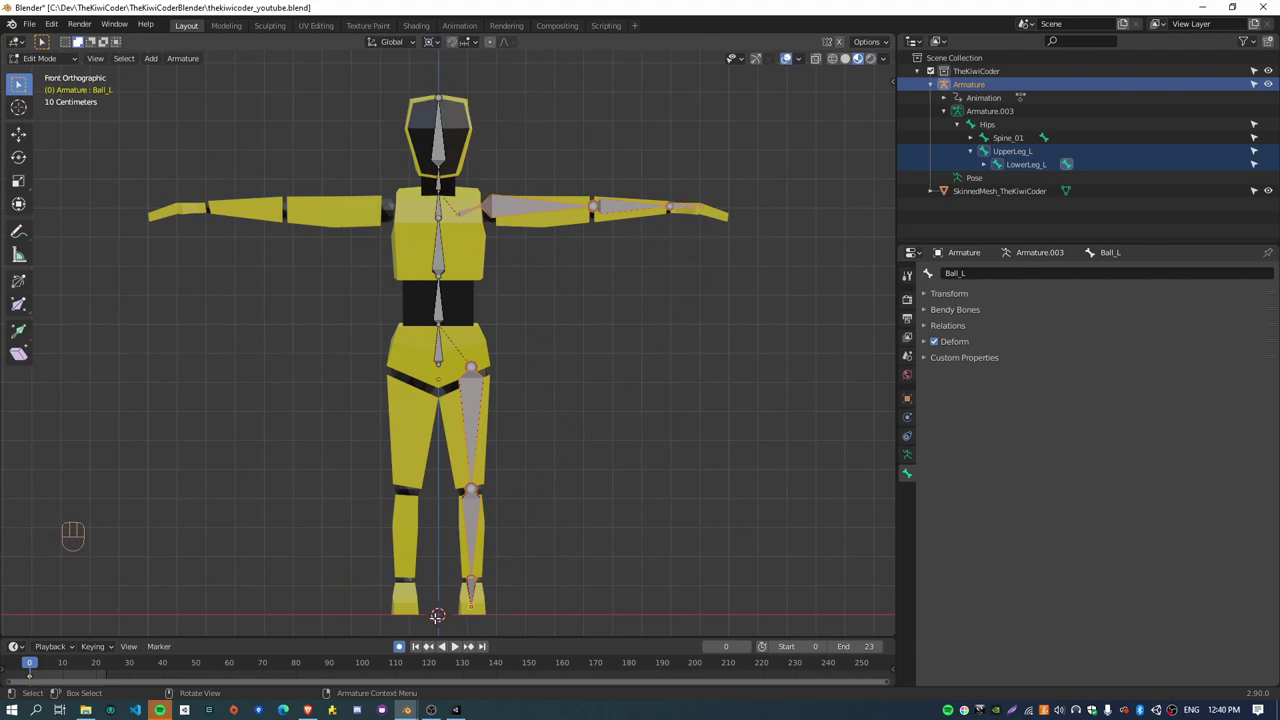
Step: Duplicate the selected left arm and leg bones and scale the copies by -1 along X to mirror them to the other side
{"action": "middle_click_drag", "start_coordinate": [583, 354], "coordinate": [636, 368], "text": "shift"}
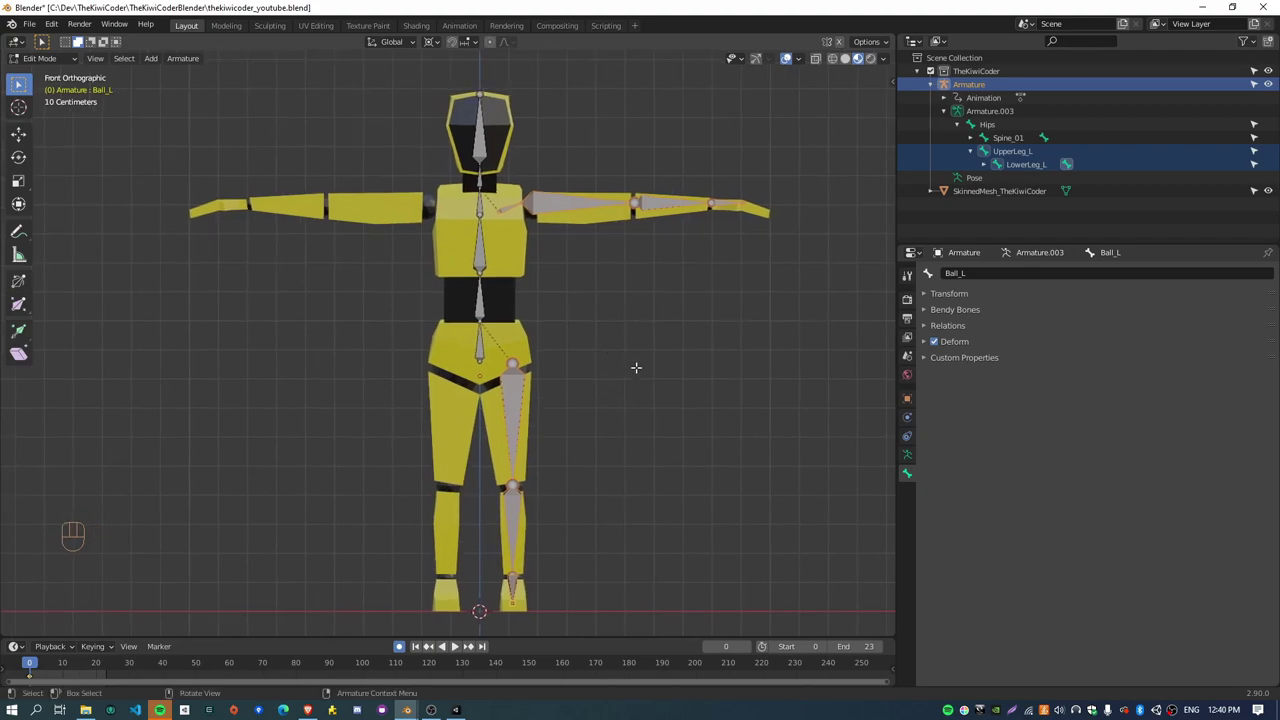
{"action": "key", "text": "shift+d"}
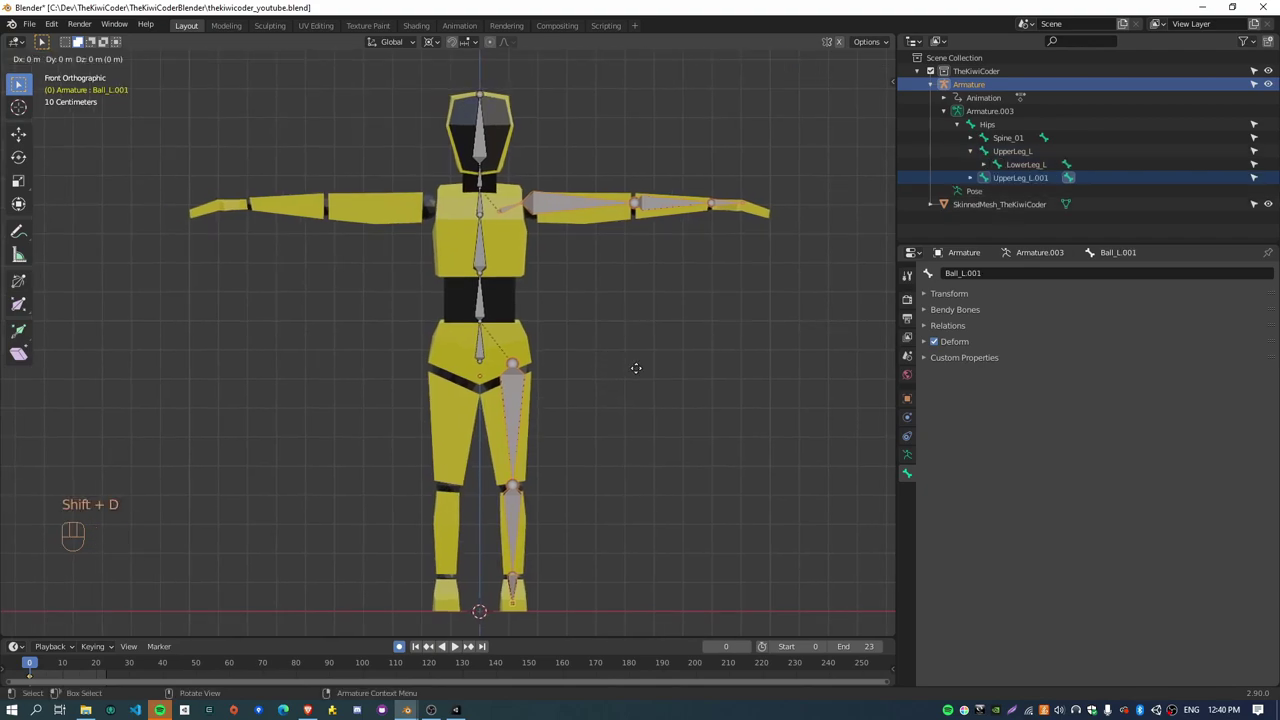
{"action": "key", "text": "s"}
{"action": "type", "text": "-1"}
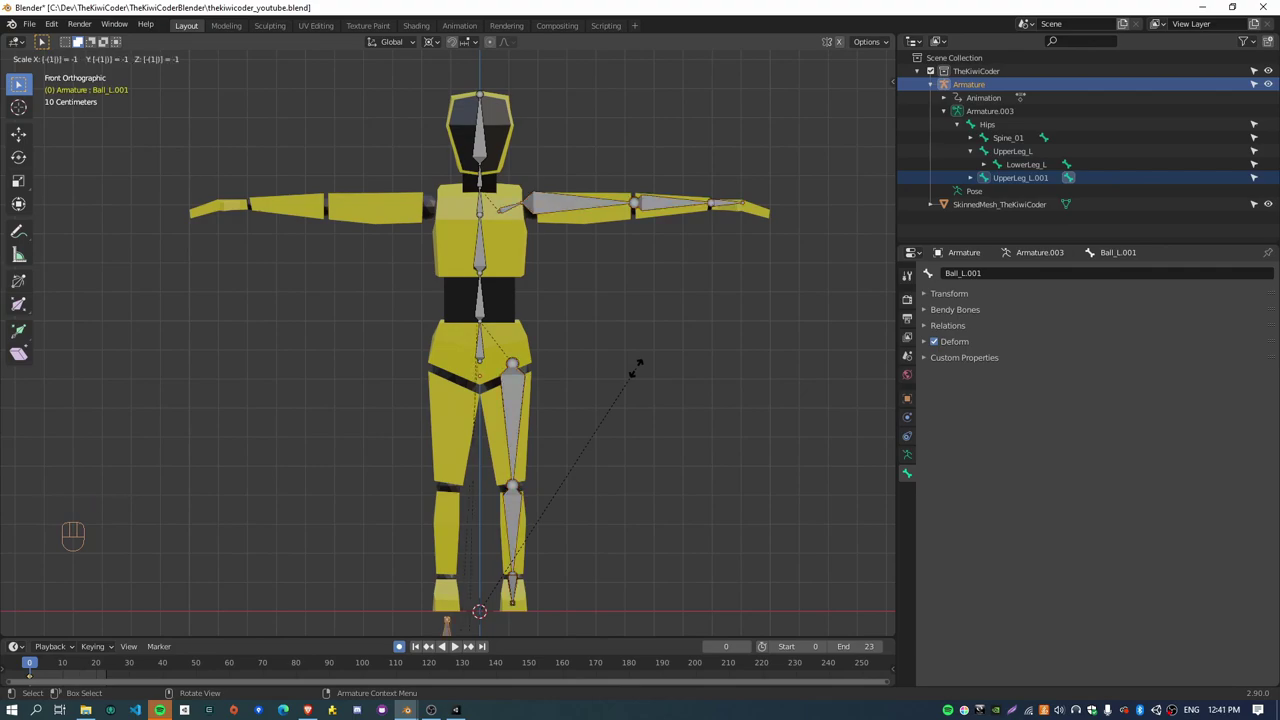
{"action": "type", "text": "x"}
{"action": "left_click", "coordinate": [636, 368]}
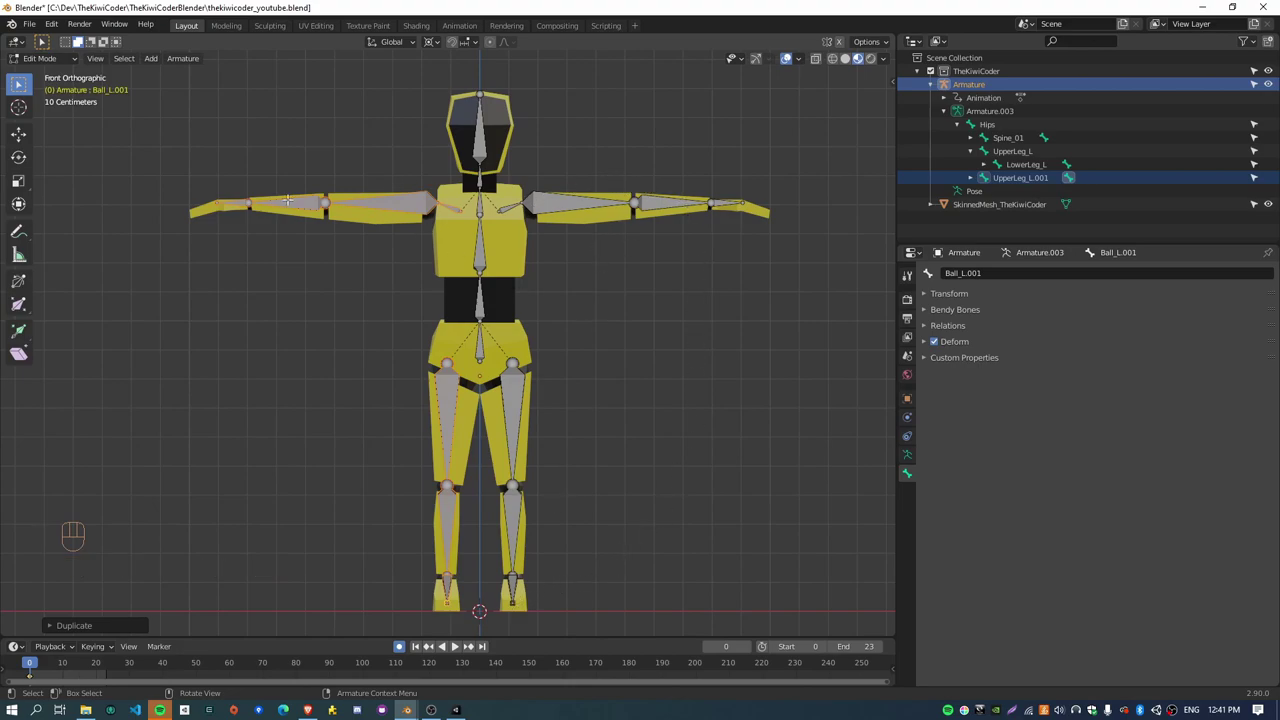
Step: Rename the mirrored clavicle bone on the character's right side as Clavicle_R
{"action": "left_click", "coordinate": [318, 424]}
{"action": "left_click", "coordinate": [437, 208]}
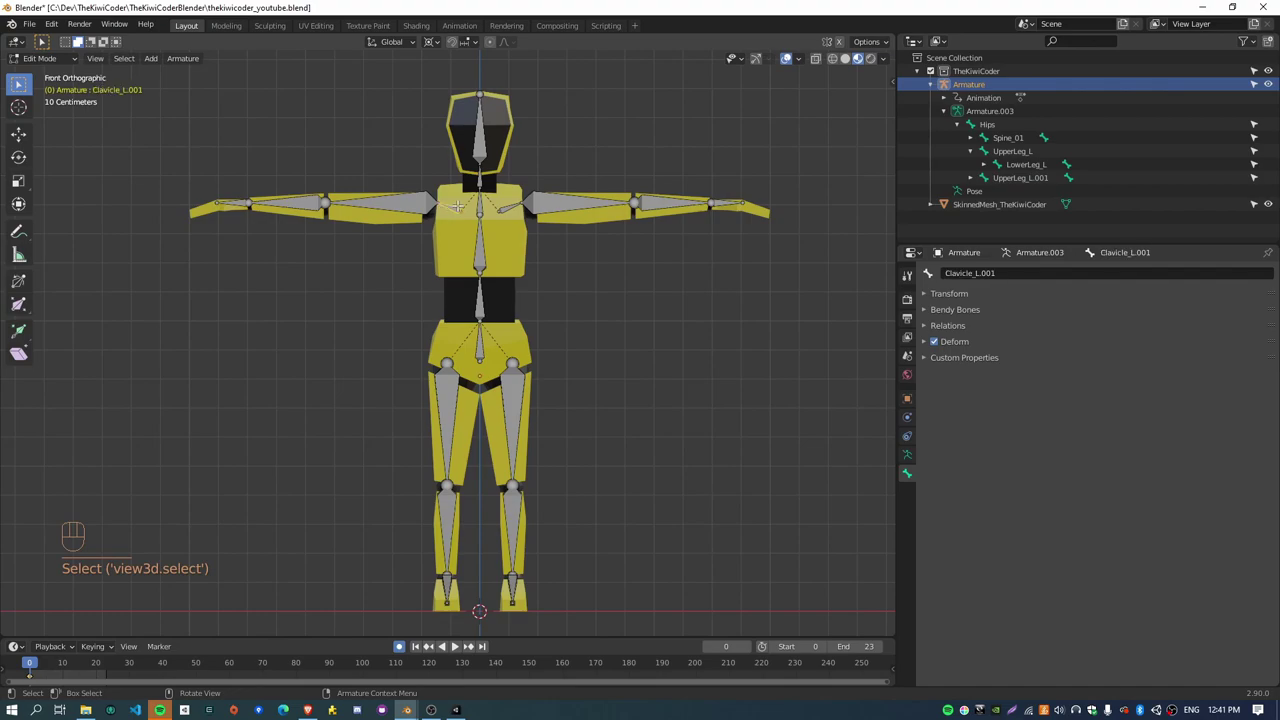
{"action": "left_click", "coordinate": [990, 273]}
{"action": "left_click", "coordinate": [975, 273]}
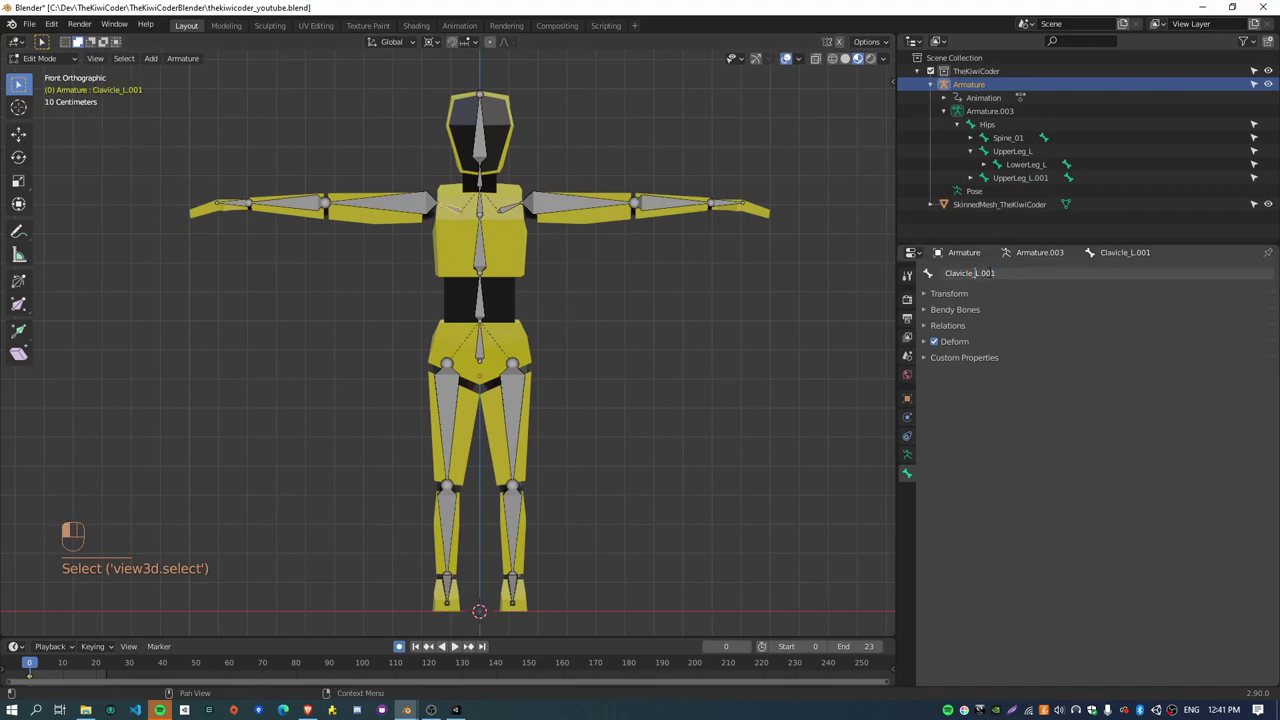
{"action": "left_click_drag", "start_coordinate": [973, 273], "coordinate": [1031, 272]}
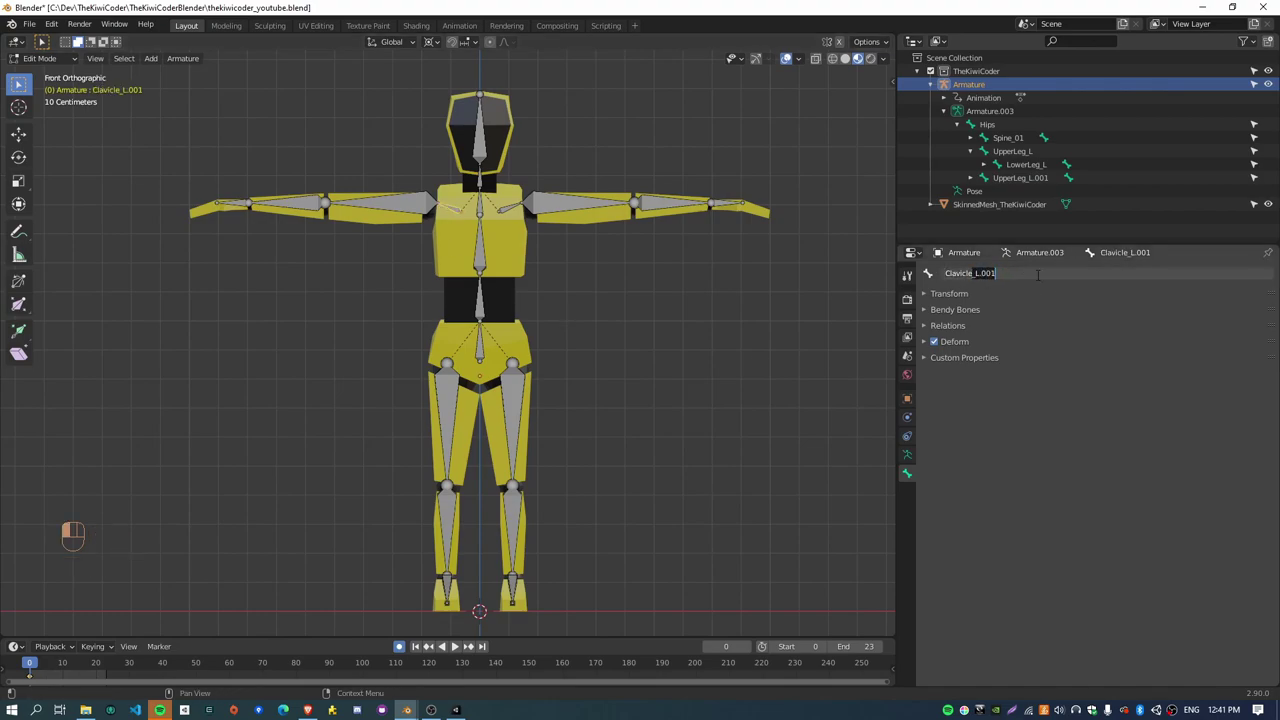
{"action": "type", "text": "R"}
{"action": "key", "text": "Return"}
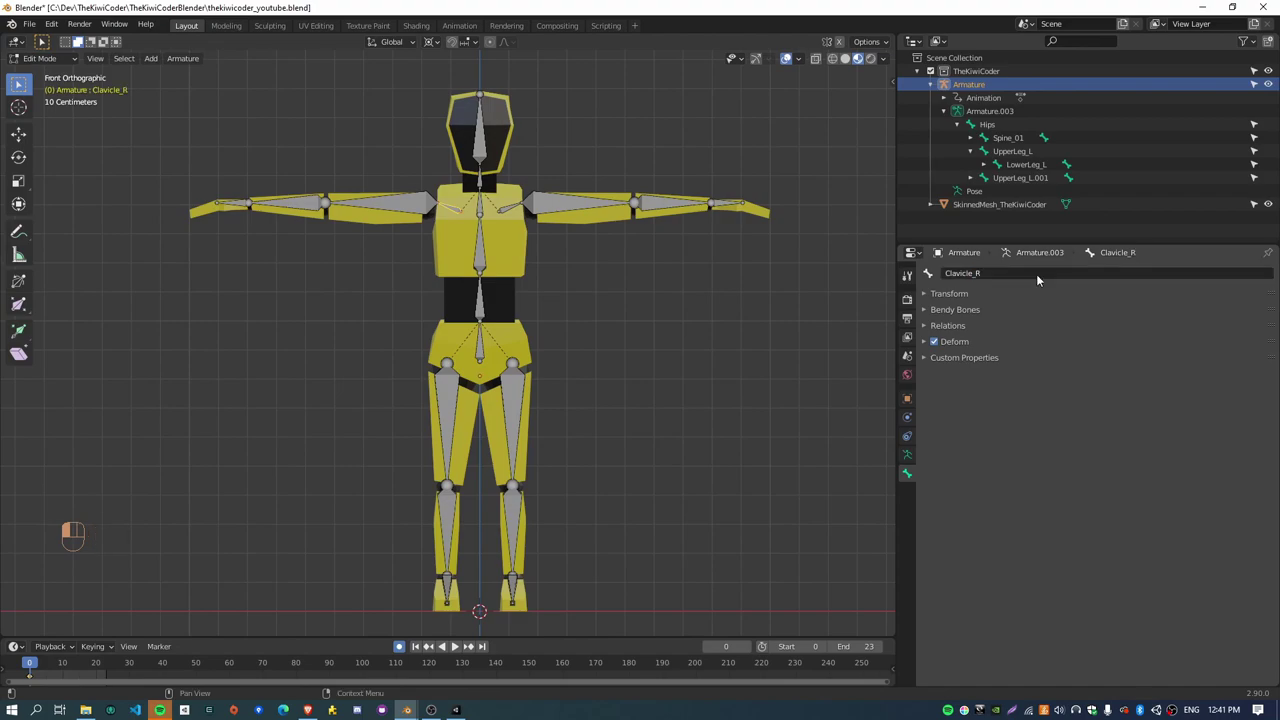
Step: Rename the mirrored upper-arm bone on the right side as Shoulder_R
{"action": "left_click", "coordinate": [395, 208]}
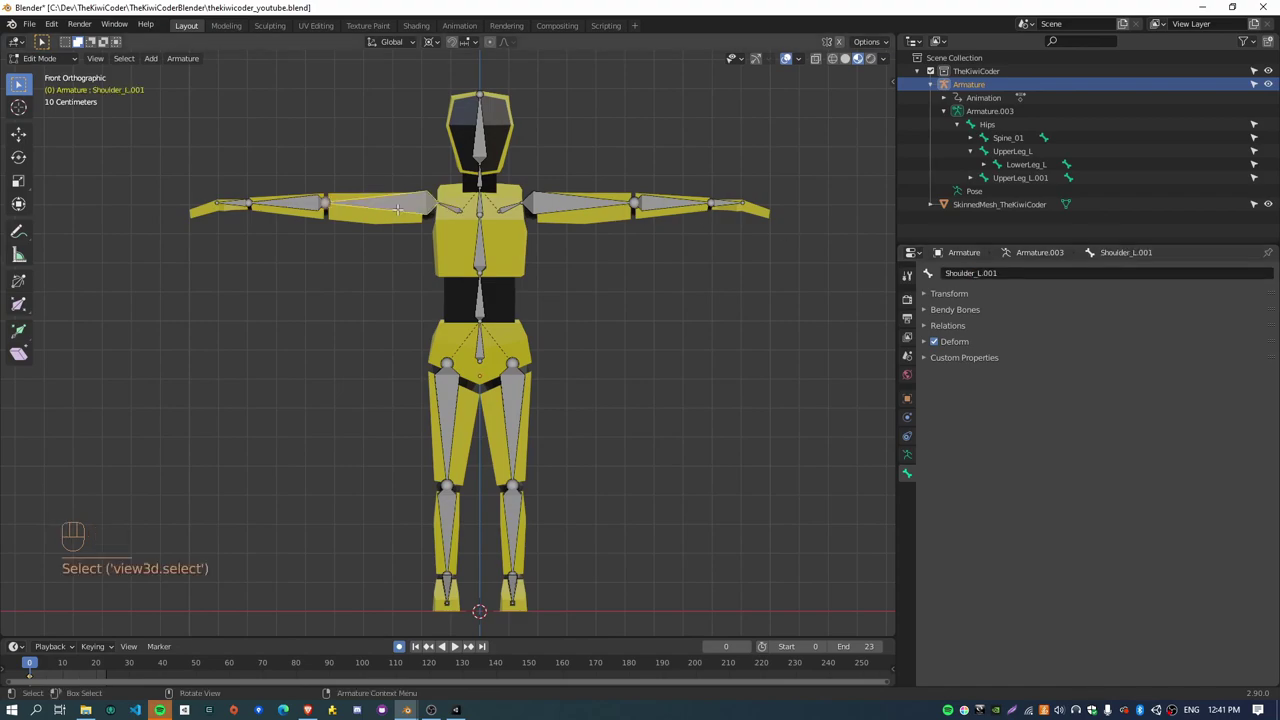
{"action": "left_click", "coordinate": [977, 275]}
{"action": "left_click", "coordinate": [978, 275]}
{"action": "type", "text": "R"}
{"action": "left_click_drag", "start_coordinate": [978, 274], "coordinate": [1075, 275]}
{"action": "type", "text": "R"}
{"action": "key", "text": "Return"}
Step: Rename the mirrored forearm bone on the right side as Elbow_R
{"action": "left_click", "coordinate": [308, 208]}
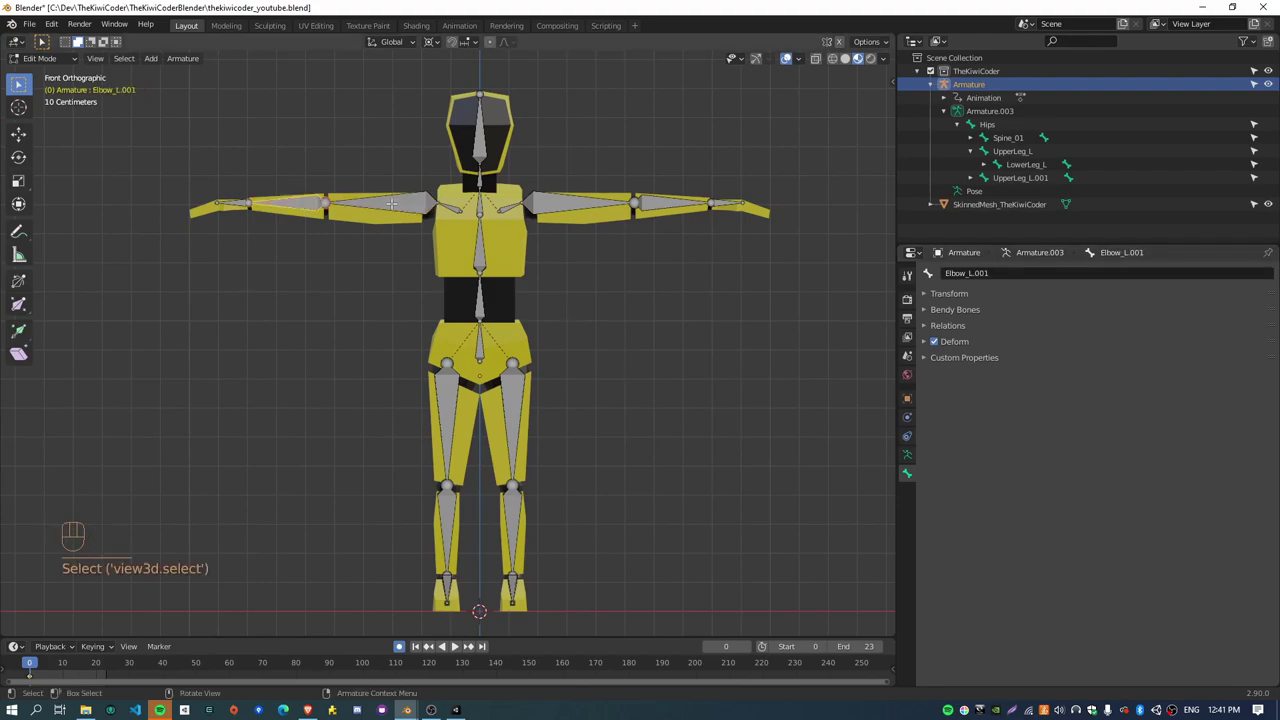
{"action": "left_click", "coordinate": [1000, 274]}
{"action": "key", "text": "End"}
{"action": "type", "text": "R"}
{"action": "key", "text": "Left"}
{"action": "key", "text": "BackSpace"}
{"action": "key", "text": "BackSpace"}
{"action": "key", "text": "BackSpace"}
{"action": "key", "text": "BackSpace"}
{"action": "key", "text": "BackSpace"}
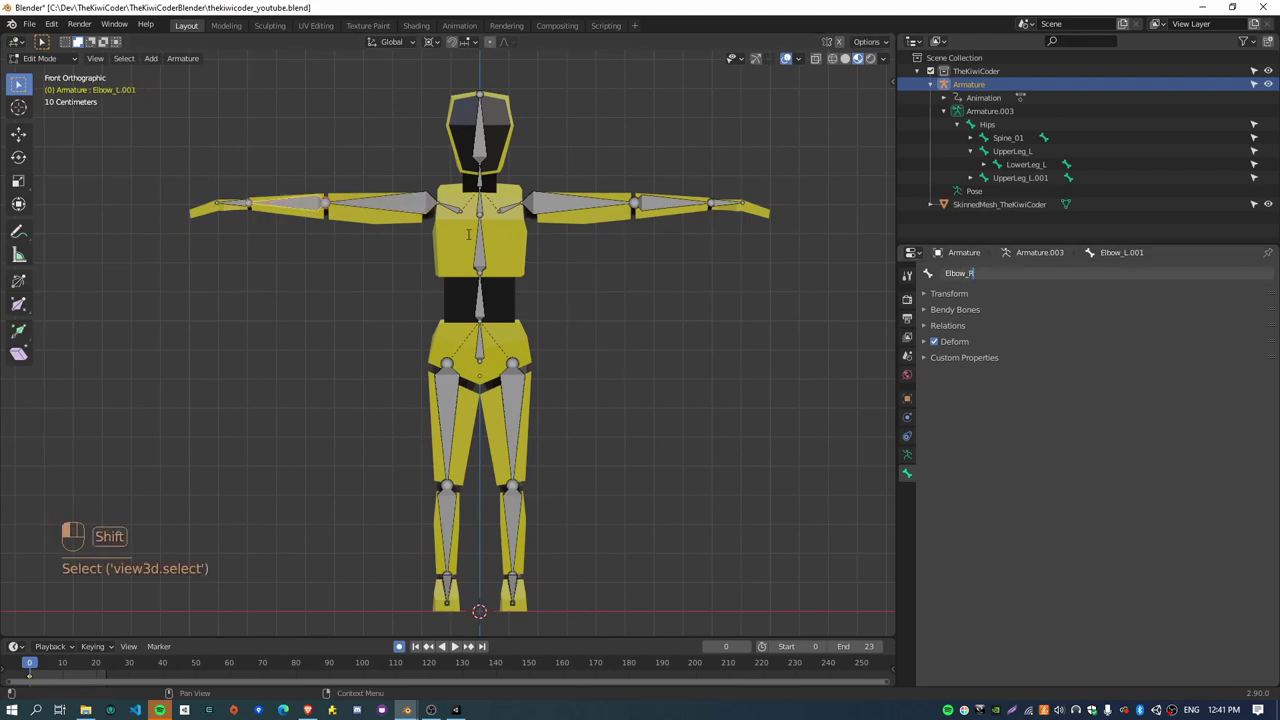
{"action": "key", "text": "Return"}
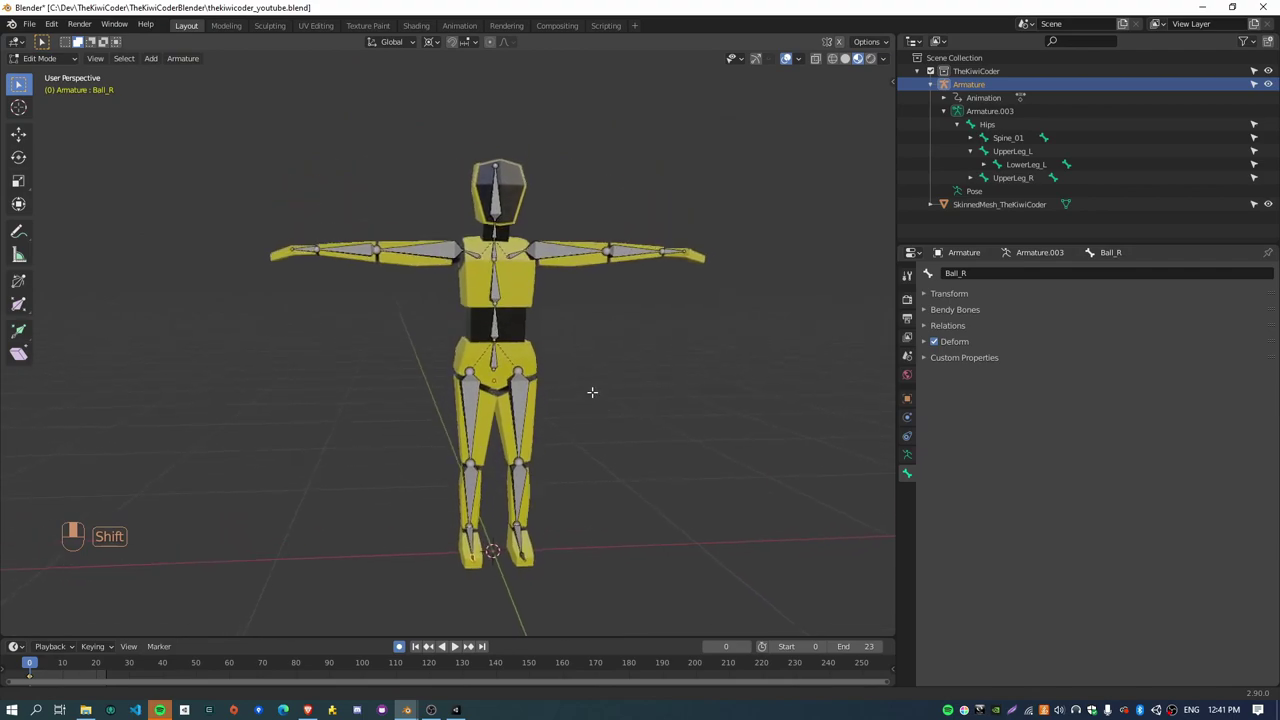
Step: Return to the front view and switch the armature from Edit Mode to Object Mode
{"action": "middle_click_drag", "start_coordinate": [590, 395], "coordinate": [622, 405]}
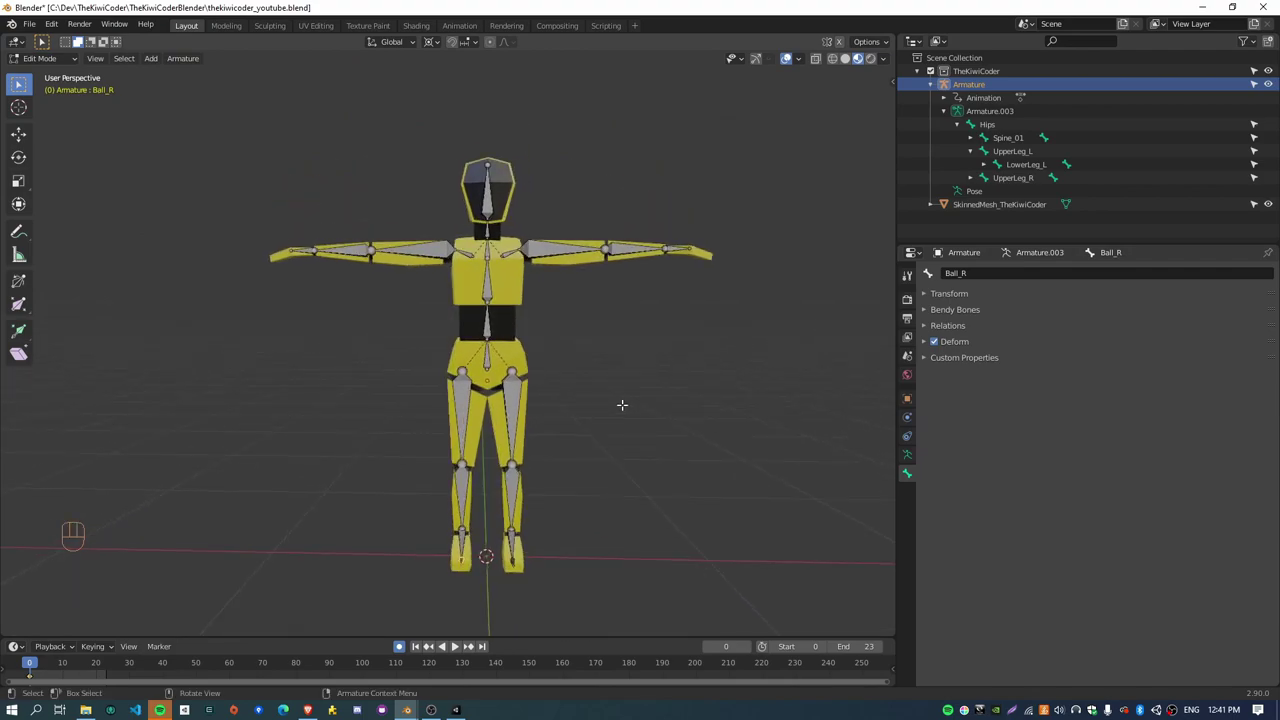
{"action": "scroll", "coordinate": [606, 412], "scroll_direction": "up", "scroll_amount": 2}
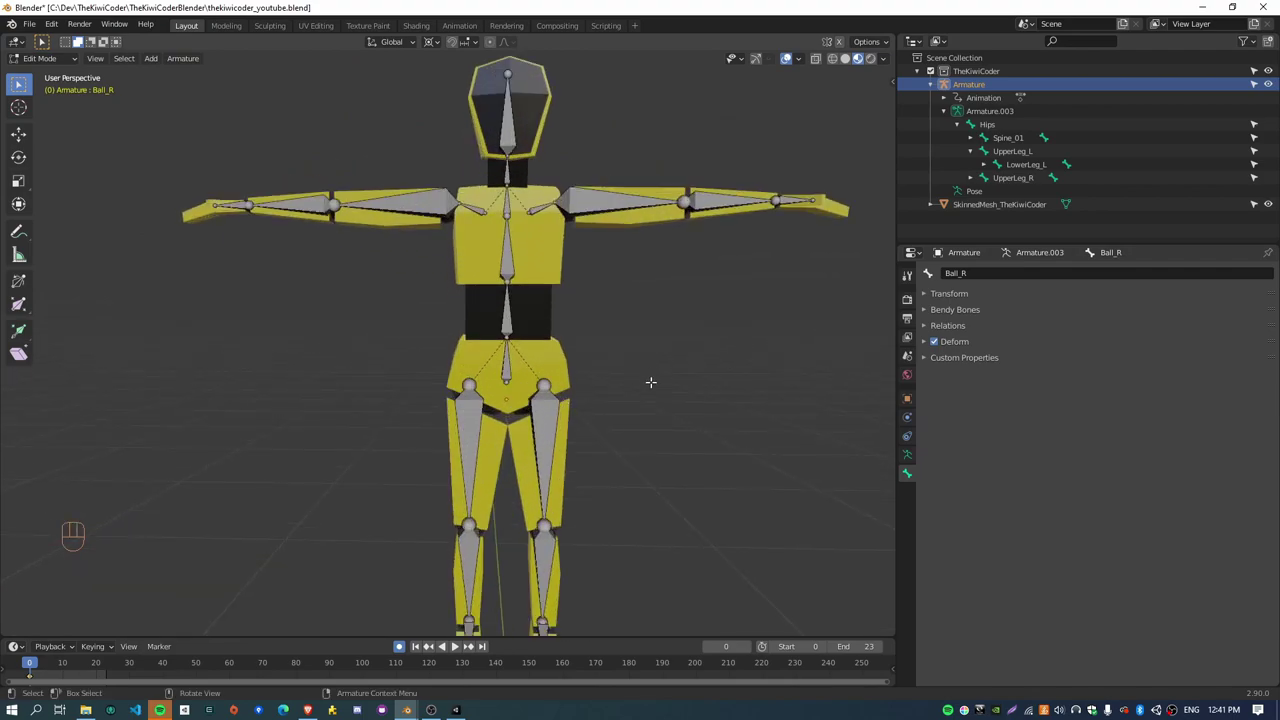
{"action": "key", "text": "KP_1"}
{"action": "middle_click_drag", "start_coordinate": [716, 380], "coordinate": [636, 333], "text": "shift"}
{"action": "left_click", "coordinate": [49, 60]}
{"action": "left_click", "coordinate": [45, 79]}
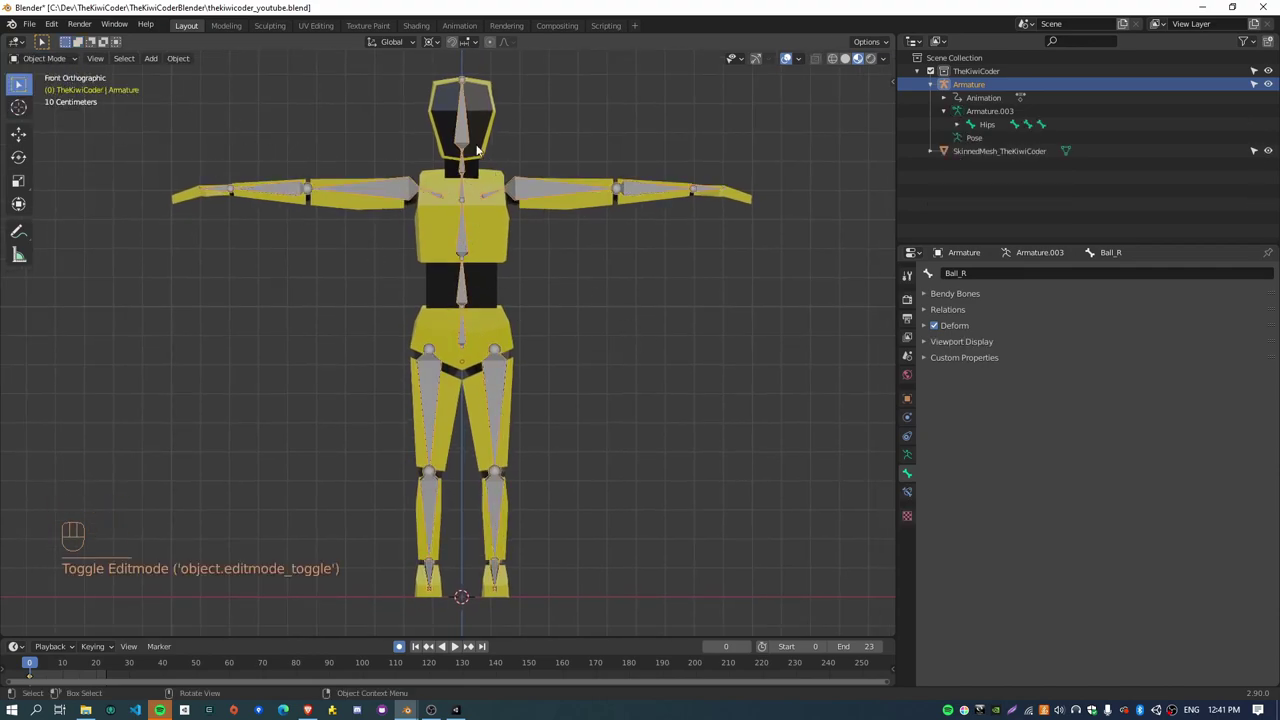
Step: Select the armature and put it into Pose Mode
{"action": "left_click", "coordinate": [490, 277]}
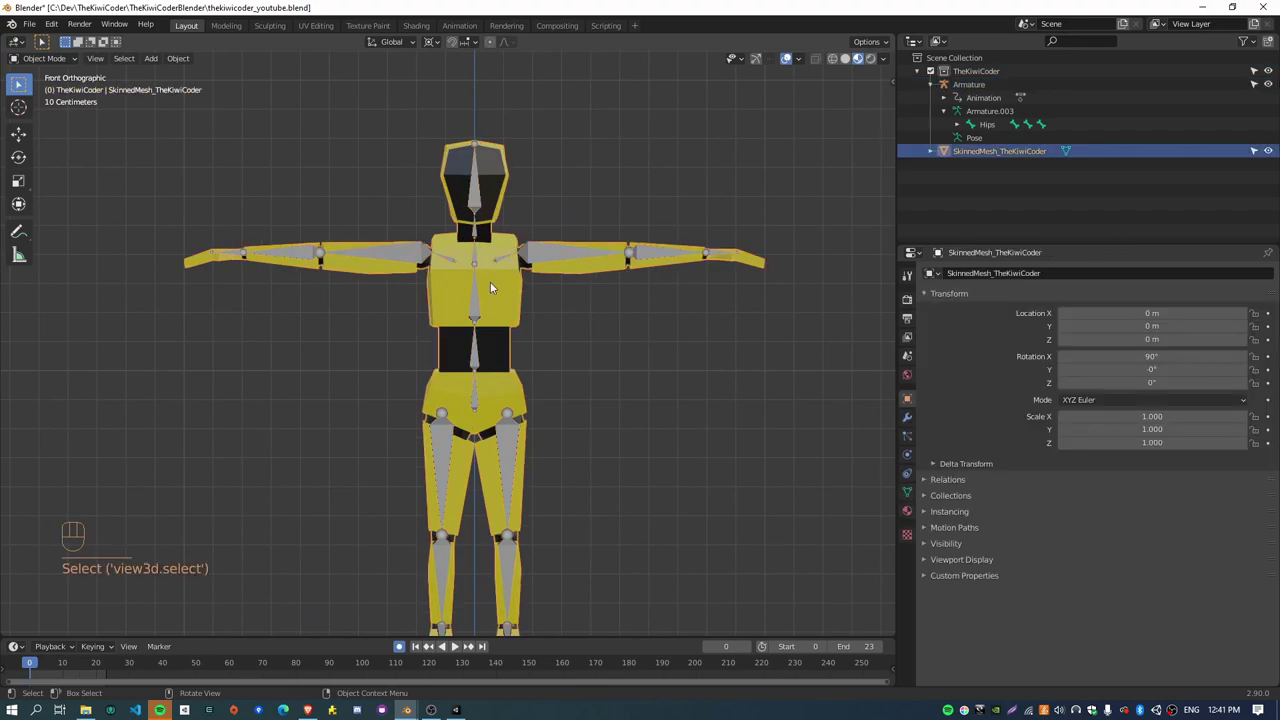
{"action": "left_click", "coordinate": [536, 247]}
{"action": "left_click", "coordinate": [42, 58]}
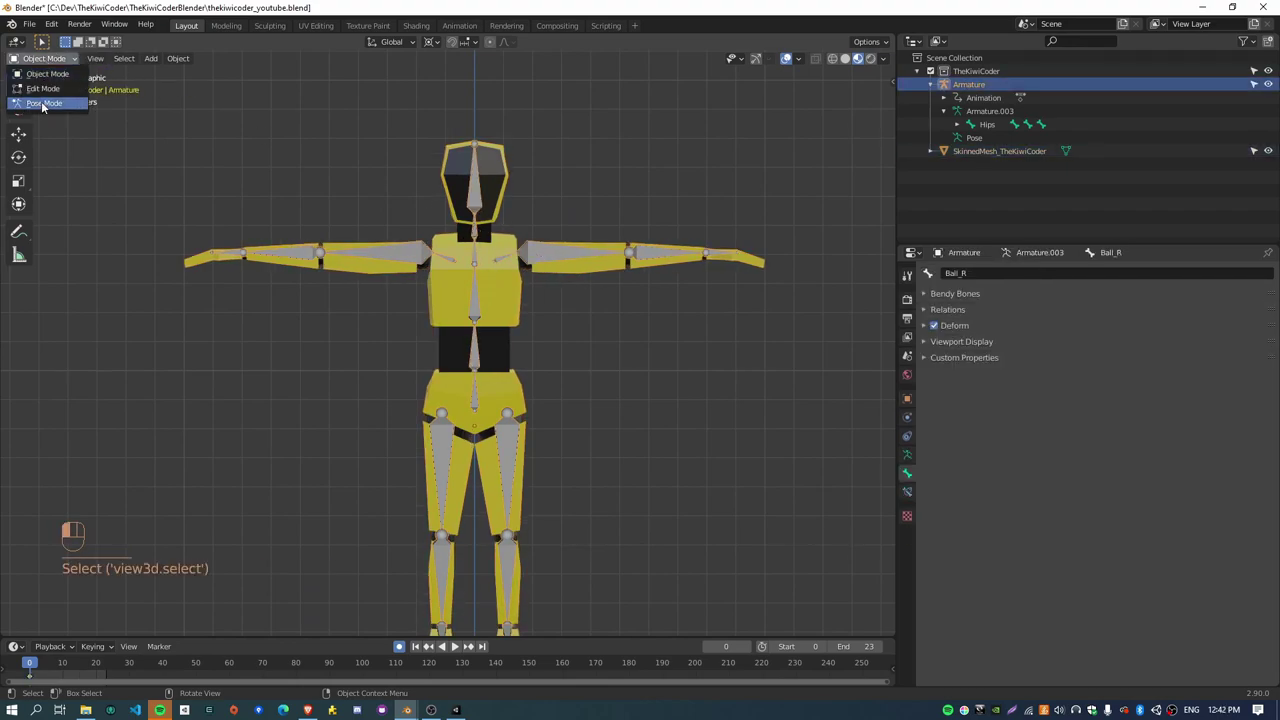
{"action": "left_click", "coordinate": [41, 110]}
Step: Test-rotate the Shoulder_L bone downward and undo the rotation
{"action": "scroll", "coordinate": [634, 357], "scroll_direction": "up", "scroll_amount": 4}
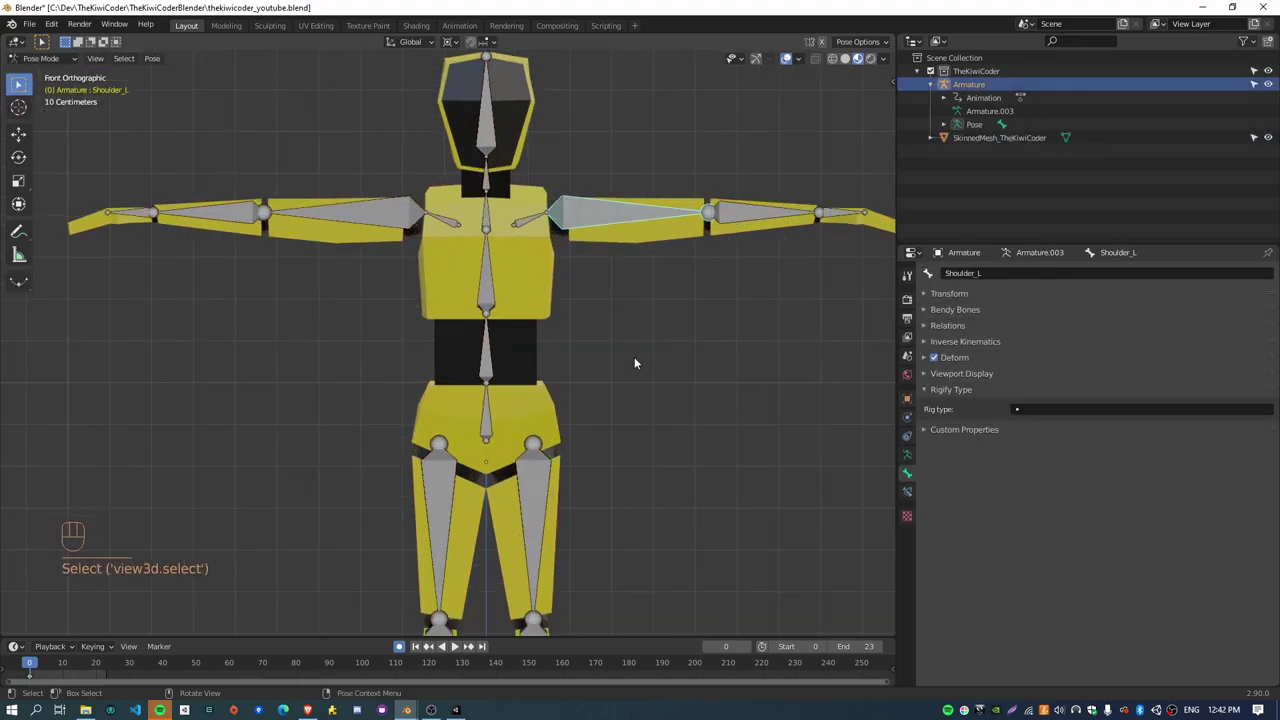
{"action": "scroll", "coordinate": [634, 357], "scroll_direction": "down", "scroll_amount": 3}
{"action": "key", "text": "r"}
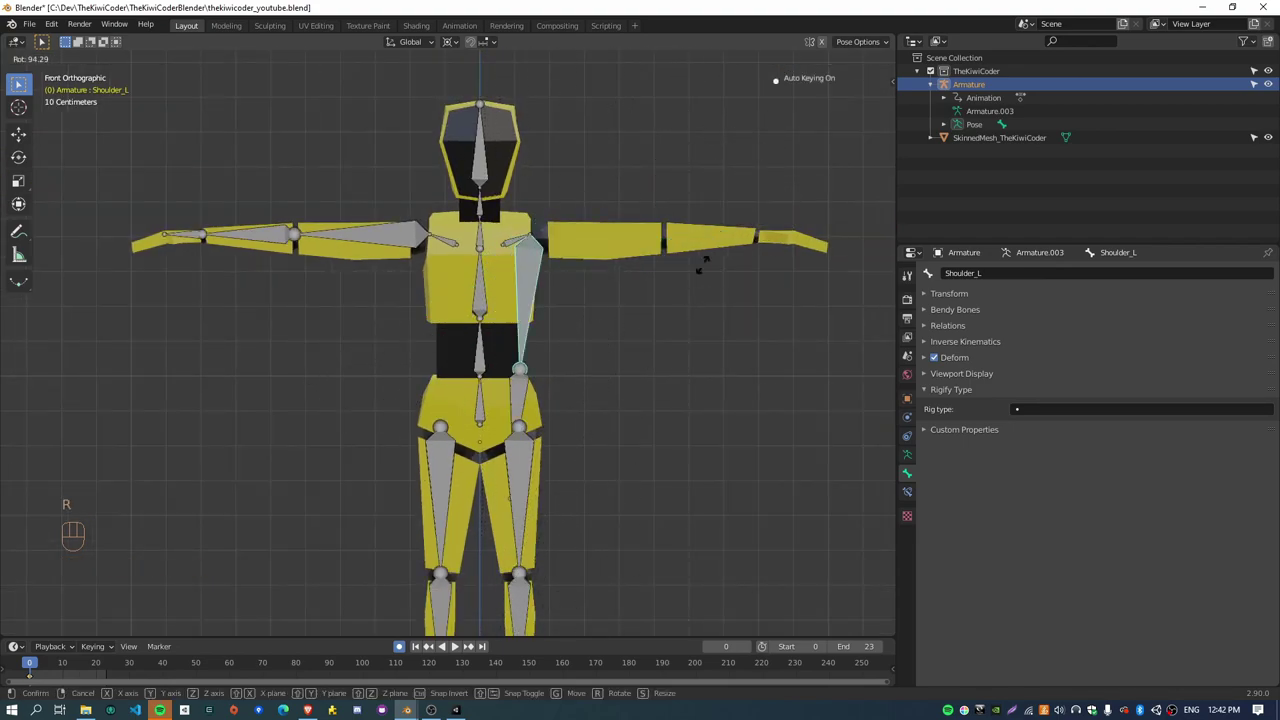
{"action": "left_click", "coordinate": [794, 251]}
{"action": "key", "text": "ctrl+z"}
Step: Test-rotate the Head bone and the Spine_03 bone in the upper chest, undoing each rotation
{"action": "left_click", "coordinate": [479, 146]}
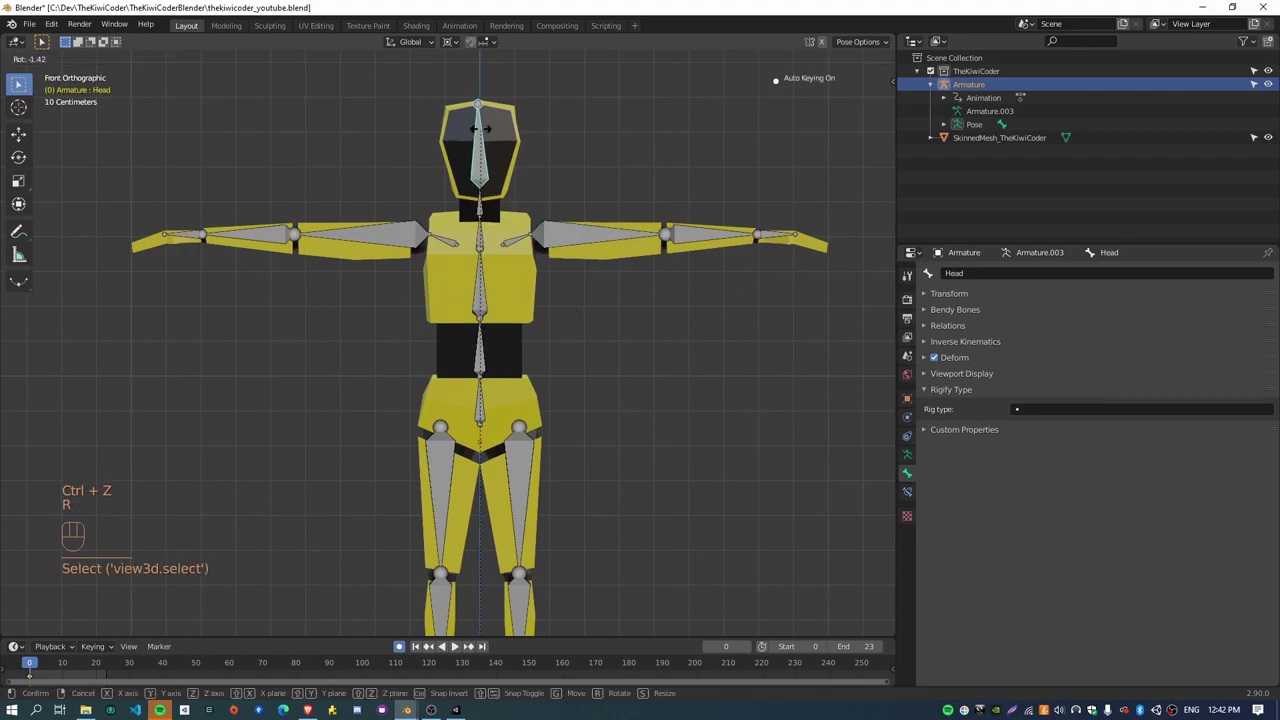
{"action": "key", "text": "r"}
{"action": "left_click", "coordinate": [476, 211]}
{"action": "key", "text": "ctrl+z"}
{"action": "left_click", "coordinate": [476, 211]}
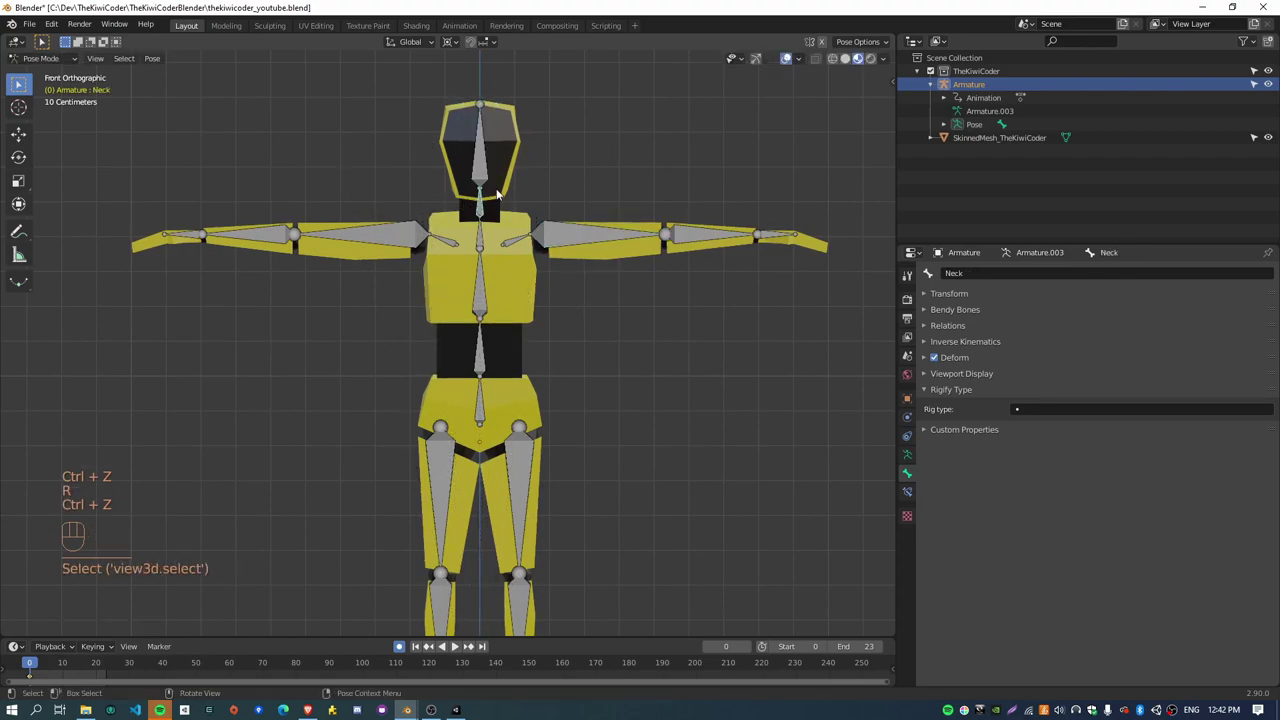
{"action": "left_click", "coordinate": [495, 238]}
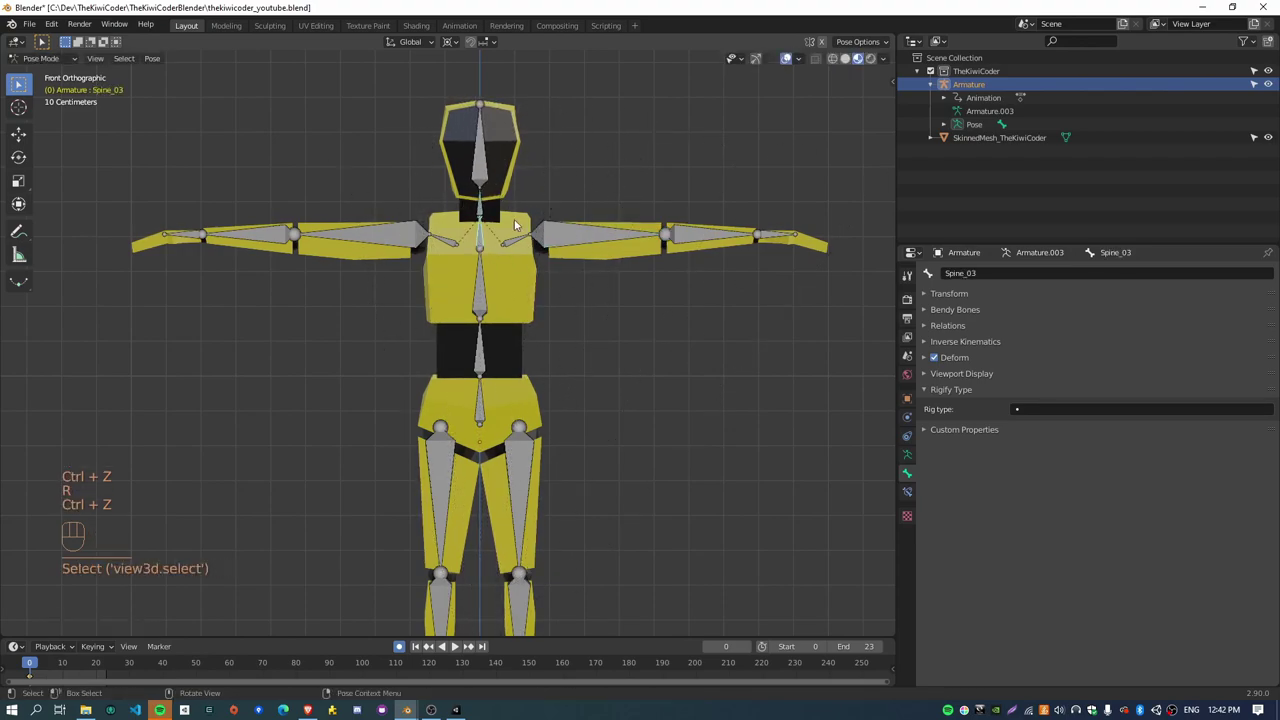
{"action": "key", "text": "r"}
{"action": "left_click", "coordinate": [642, 120]}
{"action": "key", "text": "ctrl+z"}
Step: Test-rotate the chest spine bone and the Spine_01 bone at the waist, undoing each rotation
{"action": "left_click", "coordinate": [478, 272]}
{"action": "key", "text": "r"}
{"action": "left_click", "coordinate": [535, 212]}
{"action": "key", "text": "ctrl+z"}
{"action": "left_click", "coordinate": [480, 345]}
{"action": "key", "text": "r"}
{"action": "left_click", "coordinate": [692, 346]}
{"action": "key", "text": "ctrl+z"}
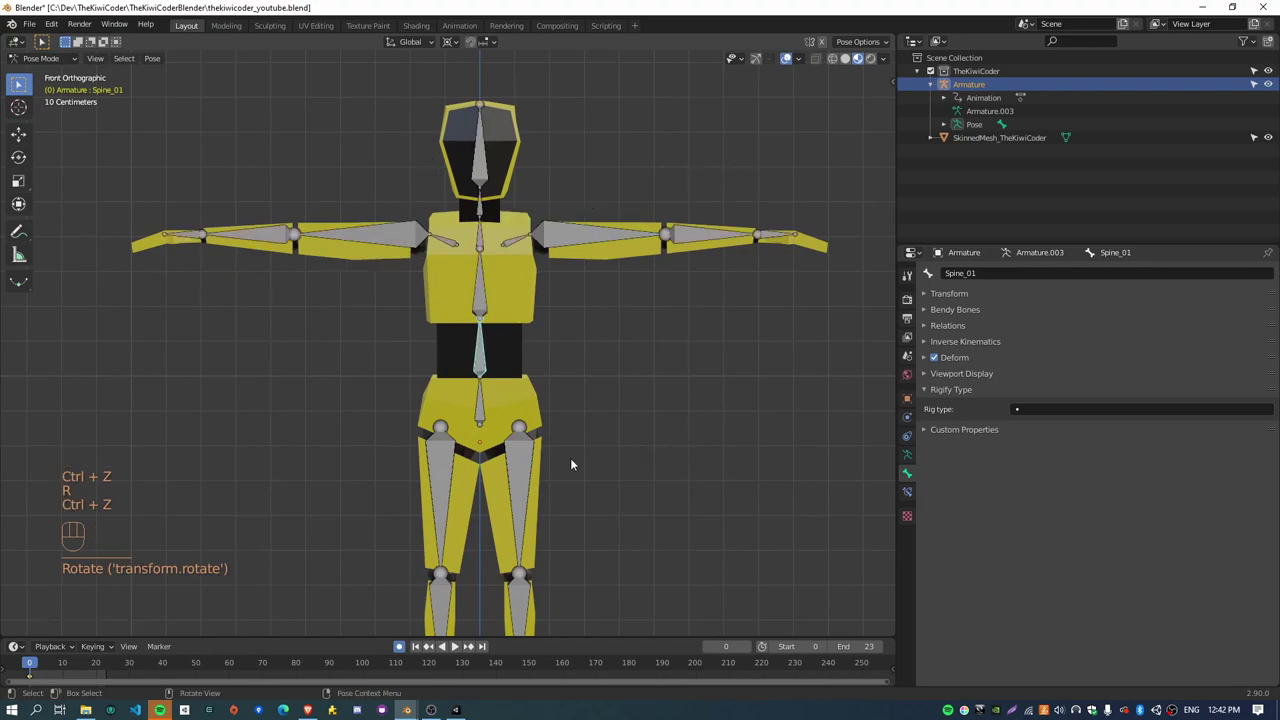
Step: Test-rotate the right upper-leg bone and the Hips bone, undoing each rotation
{"action": "left_click", "coordinate": [447, 492]}
{"action": "key", "text": "r"}
{"action": "left_click", "coordinate": [395, 590]}
{"action": "key", "text": "ctrl+z"}
{"action": "left_click", "coordinate": [479, 389]}
{"action": "key", "text": "r"}
{"action": "left_click", "coordinate": [591, 386]}
{"action": "key", "text": "ctrl+z"}
Step: Change the transform pivot point from the 3D Cursor to one based on the selected bones
{"action": "middle_click_drag", "start_coordinate": [667, 545], "coordinate": [660, 455], "text": "shift"}
{"action": "left_click", "coordinate": [456, 41]}
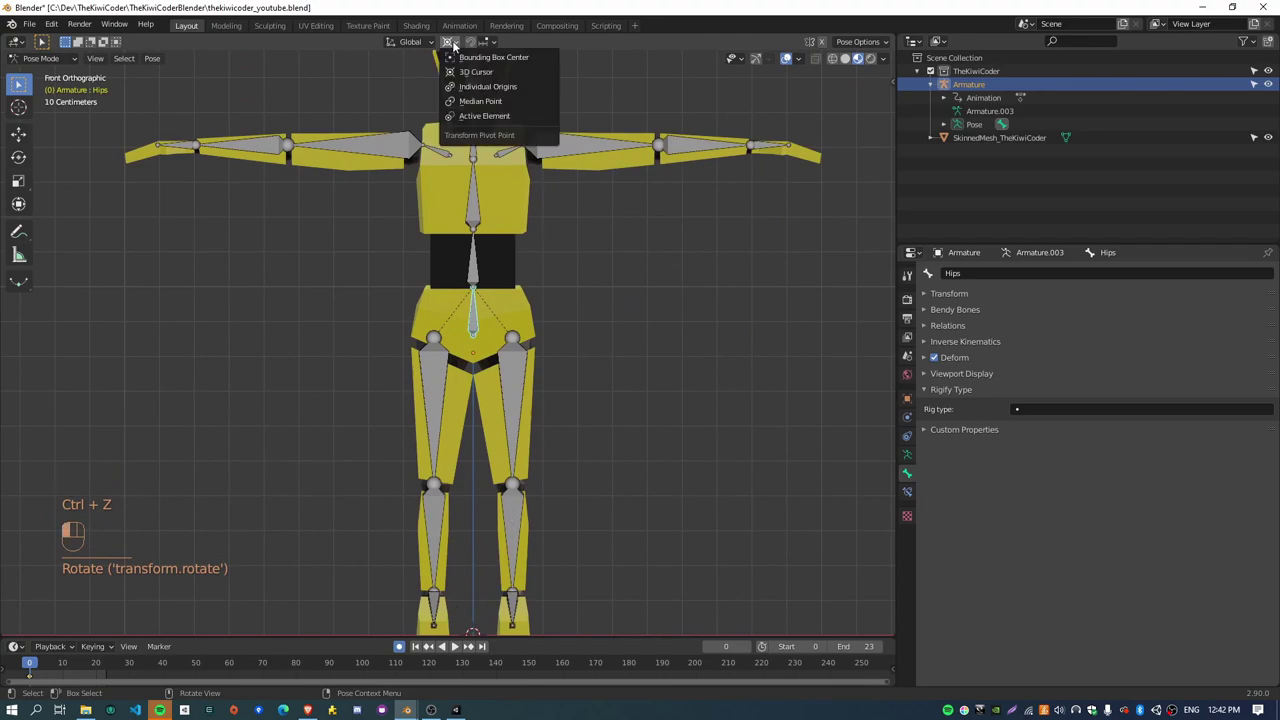
{"action": "middle_click_drag", "start_coordinate": [617, 438], "coordinate": [636, 348], "text": "shift"}
{"action": "left_click", "coordinate": [456, 41]}
{"action": "left_click", "coordinate": [481, 65]}
Step: Test-rotate the Hips bone and the UpperLeg_L bone with the new pivot point, undoing each rotation
{"action": "left_click", "coordinate": [479, 328]}
{"action": "key", "text": "r"}
{"action": "left_click", "coordinate": [405, 330]}
{"action": "key", "text": "ctrl+z"}
{"action": "left_click", "coordinate": [534, 350]}
{"action": "key", "text": "r"}
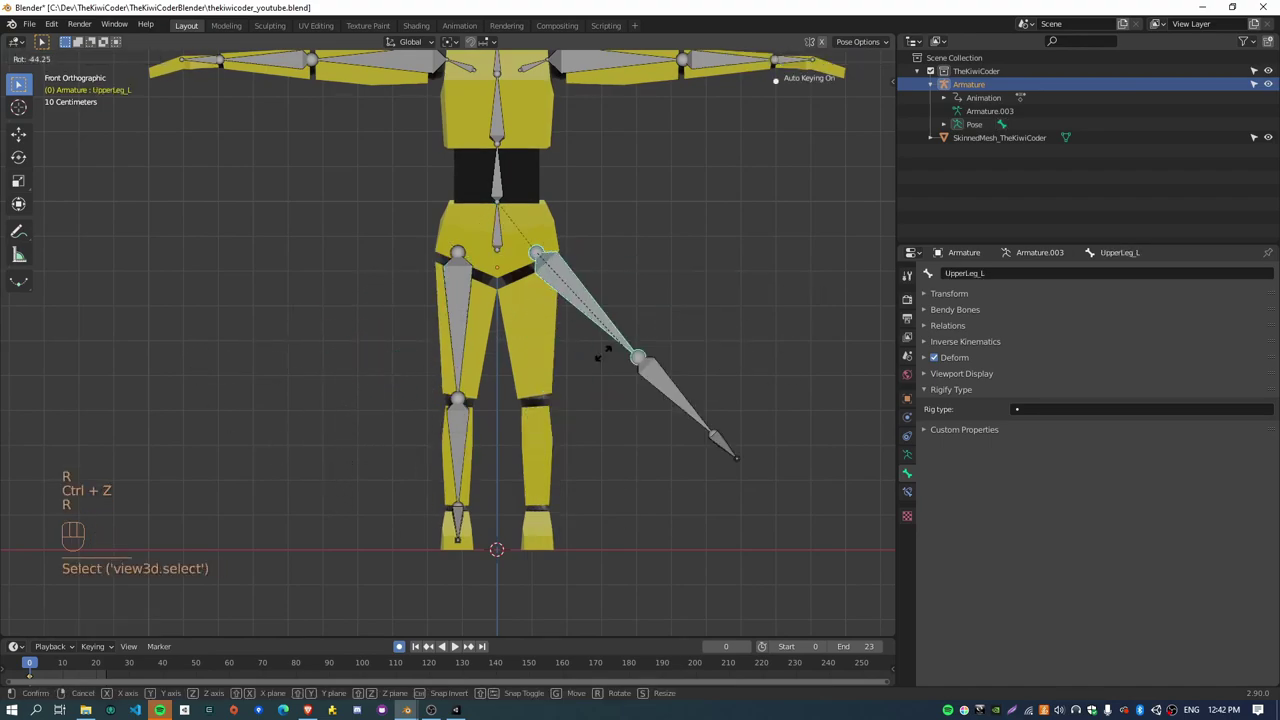
{"action": "left_click", "coordinate": [694, 384]}
{"action": "key", "text": "ctrl+z"}
Step: Raise the left arm by rotating Shoulder_L upward and bend the forearm with Elbow_L
{"action": "middle_click_drag", "start_coordinate": [692, 245], "coordinate": [609, 467], "text": "shift"}
{"action": "left_click", "coordinate": [527, 286]}
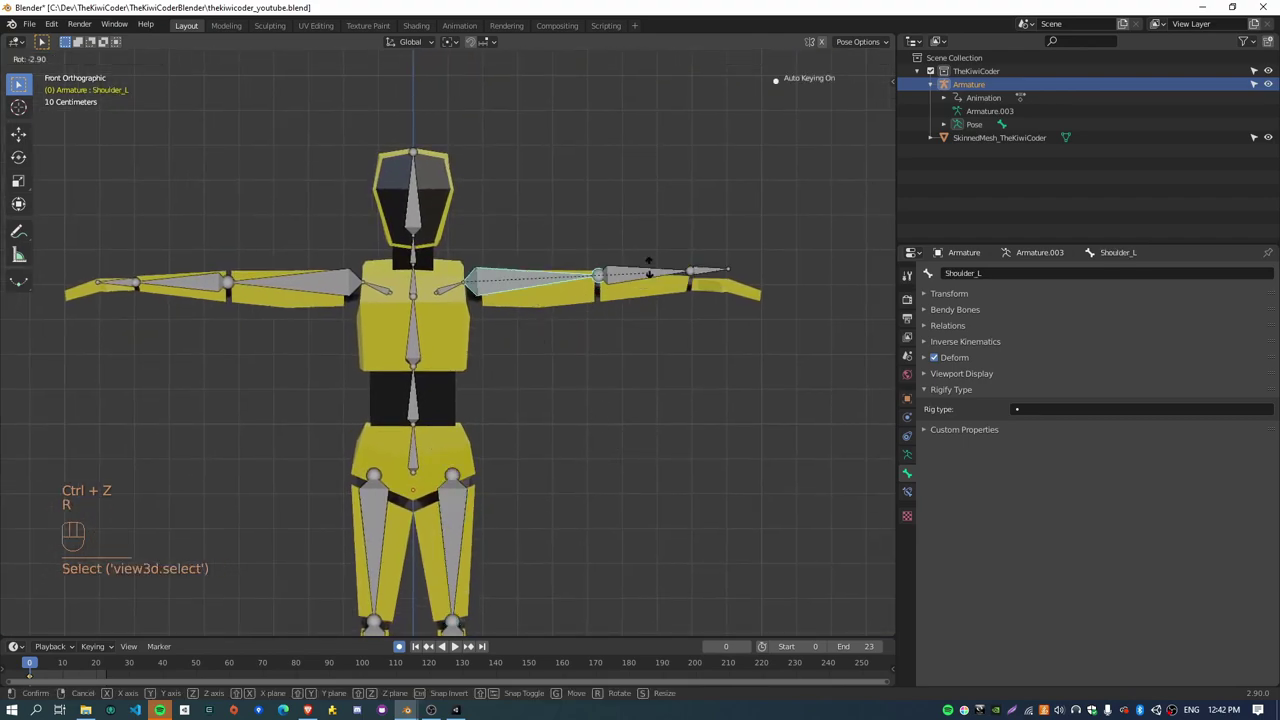
{"action": "key", "text": "r"}
{"action": "left_click", "coordinate": [611, 121]}
{"action": "left_click", "coordinate": [599, 136]}
{"action": "key", "text": "r"}
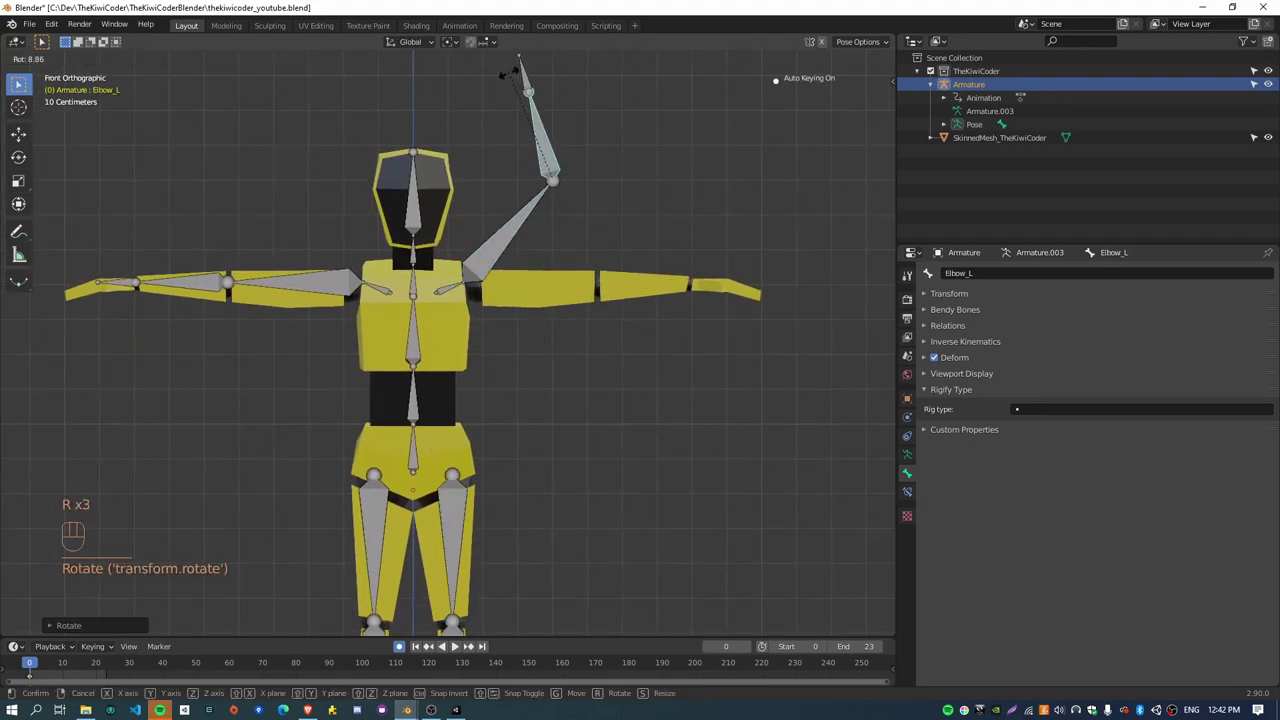
{"action": "left_click", "coordinate": [505, 67]}
Step: Clear the pose rotation of all bones to restore the T-pose, and deselect them
{"action": "key", "text": "a"}
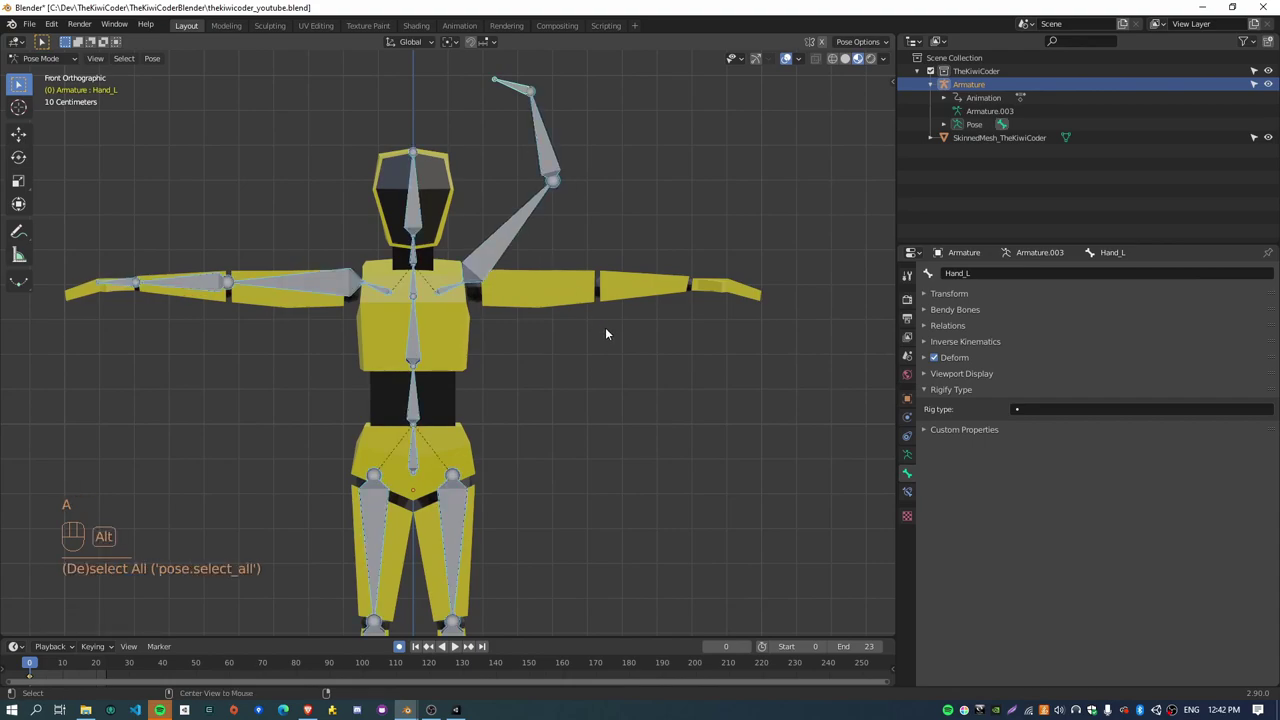
{"action": "key", "text": "alt+r"}
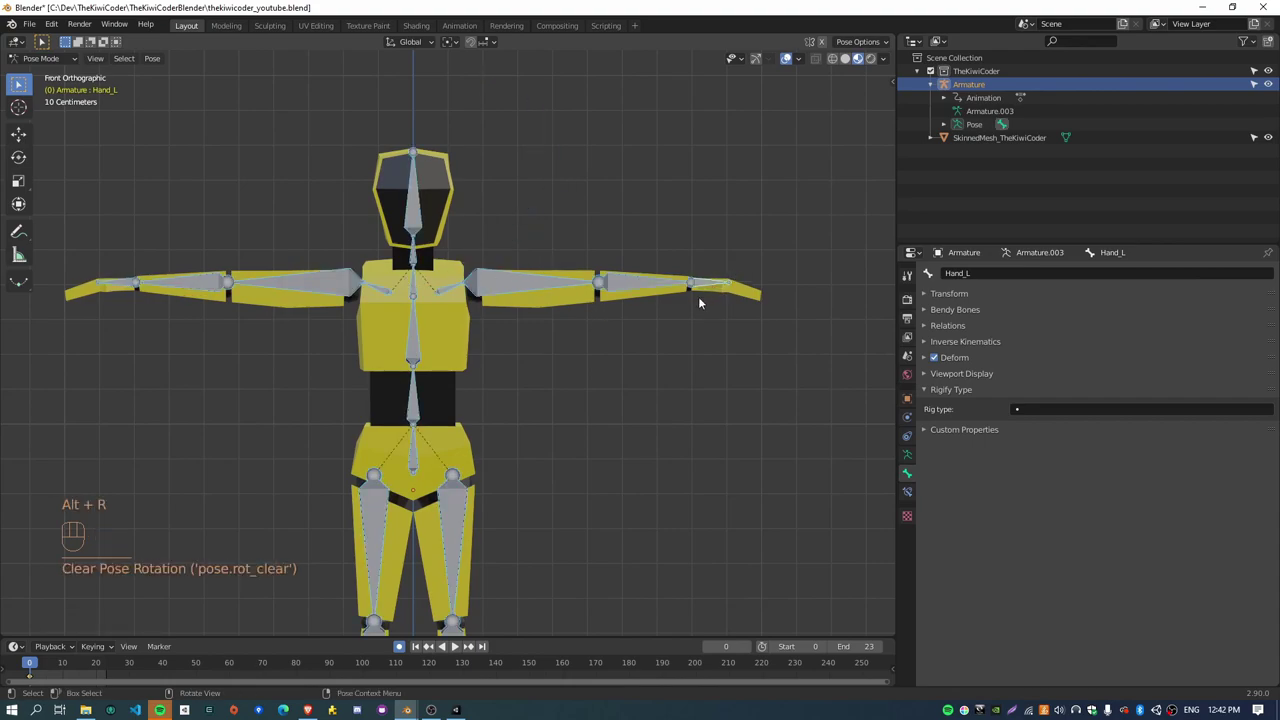
{"action": "scroll", "coordinate": [593, 292], "scroll_direction": "up", "scroll_amount": 5}
{"action": "scroll", "coordinate": [592, 292], "scroll_direction": "down", "scroll_amount": 4}
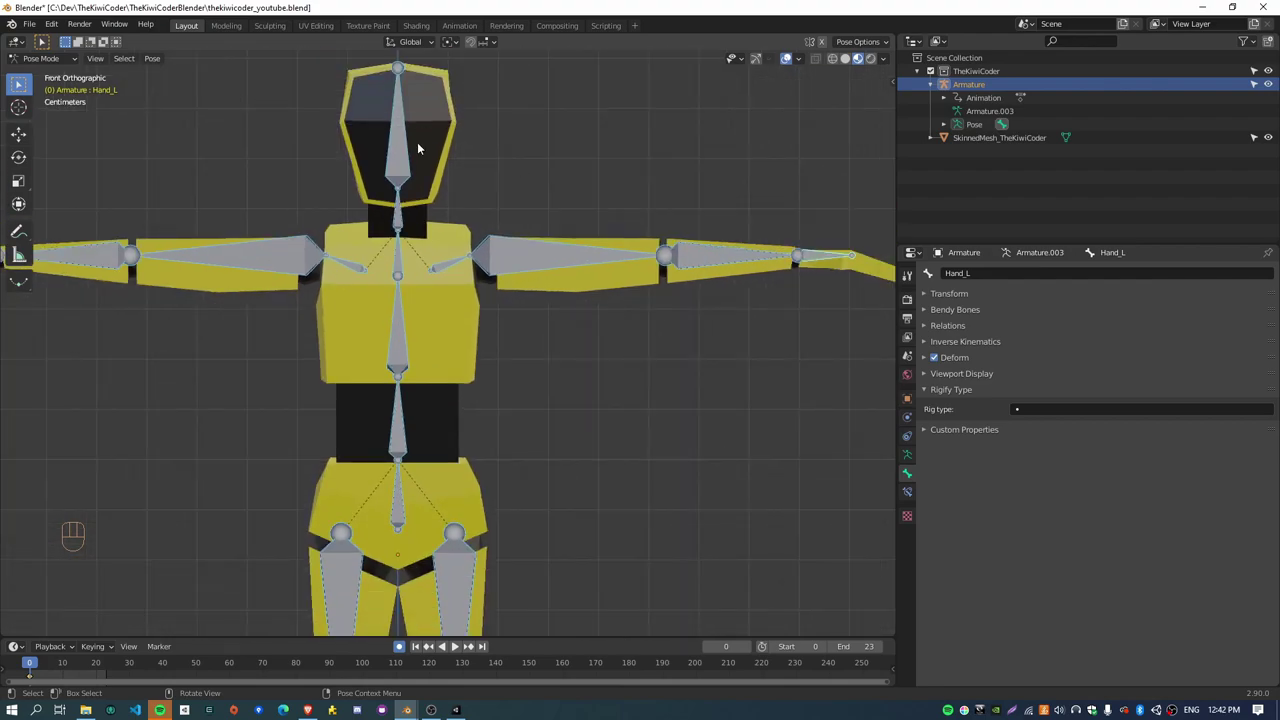
{"action": "scroll", "coordinate": [489, 244], "scroll_direction": "down", "scroll_amount": 3}
{"action": "scroll", "coordinate": [586, 286], "scroll_direction": "up", "scroll_amount": 2}
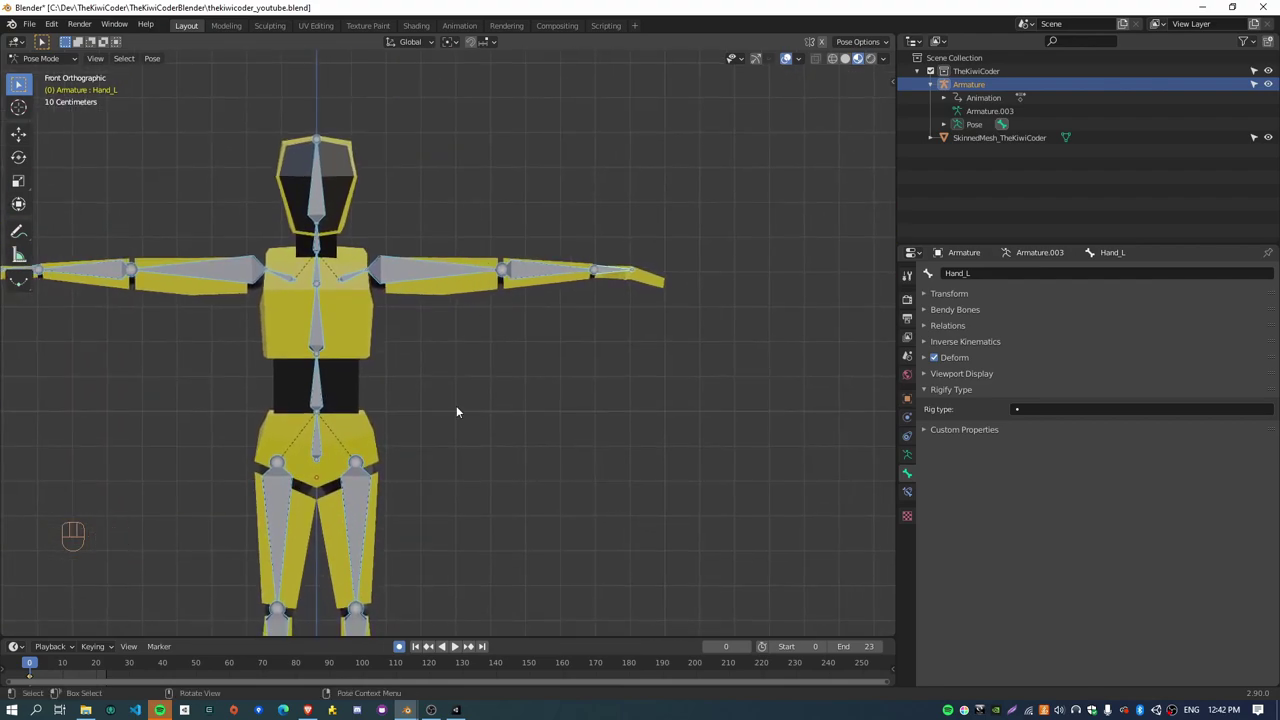
{"action": "scroll", "coordinate": [457, 352], "scroll_direction": "up", "scroll_amount": 2}
{"action": "scroll", "coordinate": [457, 352], "scroll_direction": "up", "scroll_amount": 1}
{"action": "left_click", "coordinate": [415, 335]}
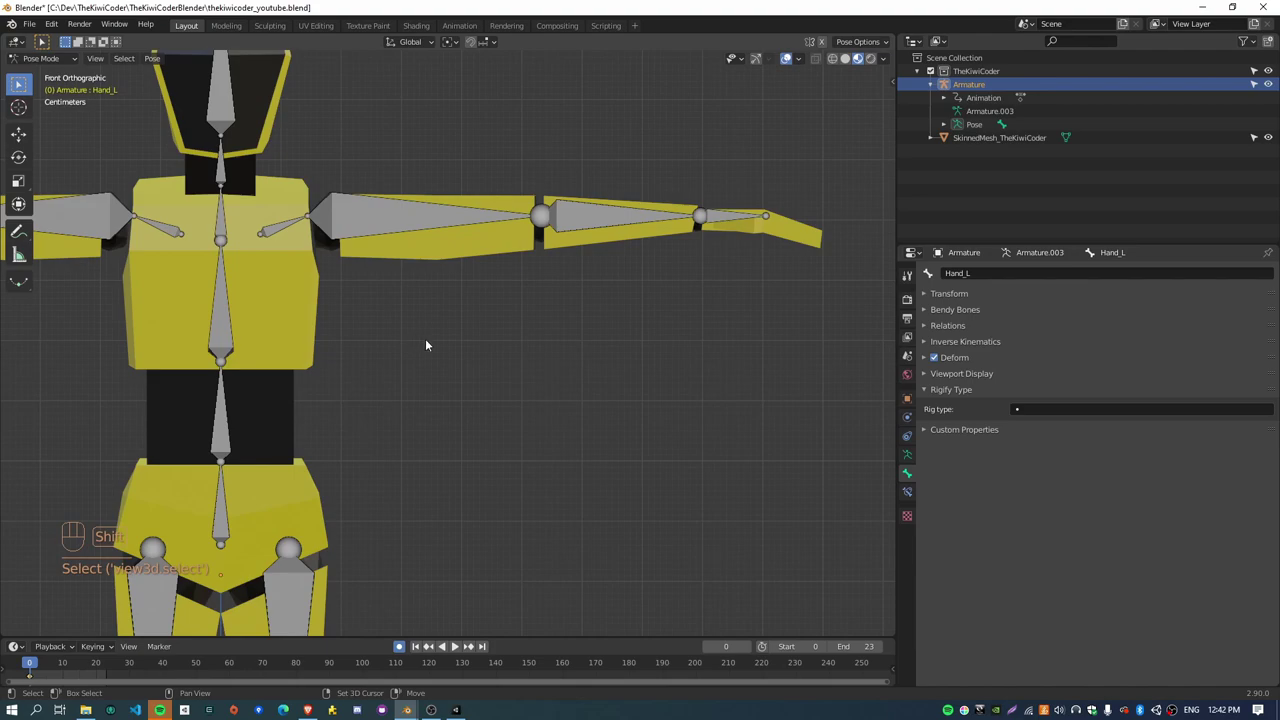
{"action": "middle_click_drag", "start_coordinate": [438, 336], "coordinate": [598, 419], "text": "shift"}
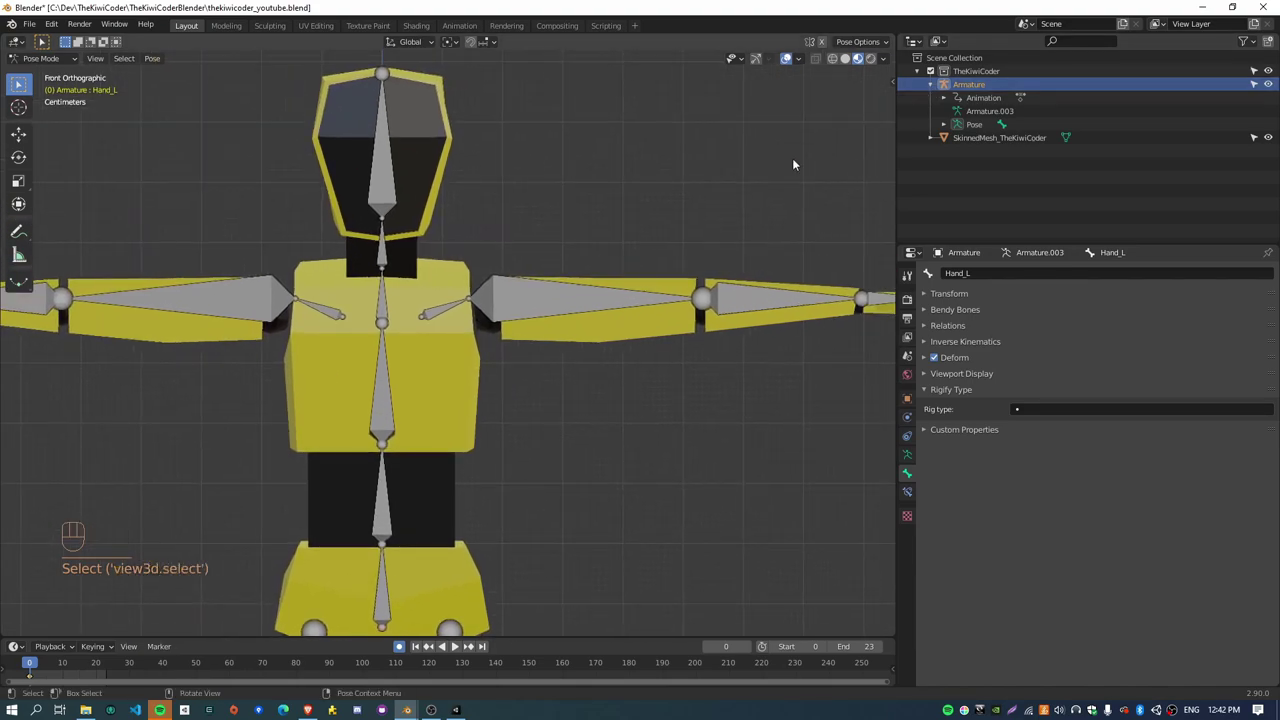
Step: Enable X-Axis Mirror in the armature's pose options
{"action": "key", "text": "n"}
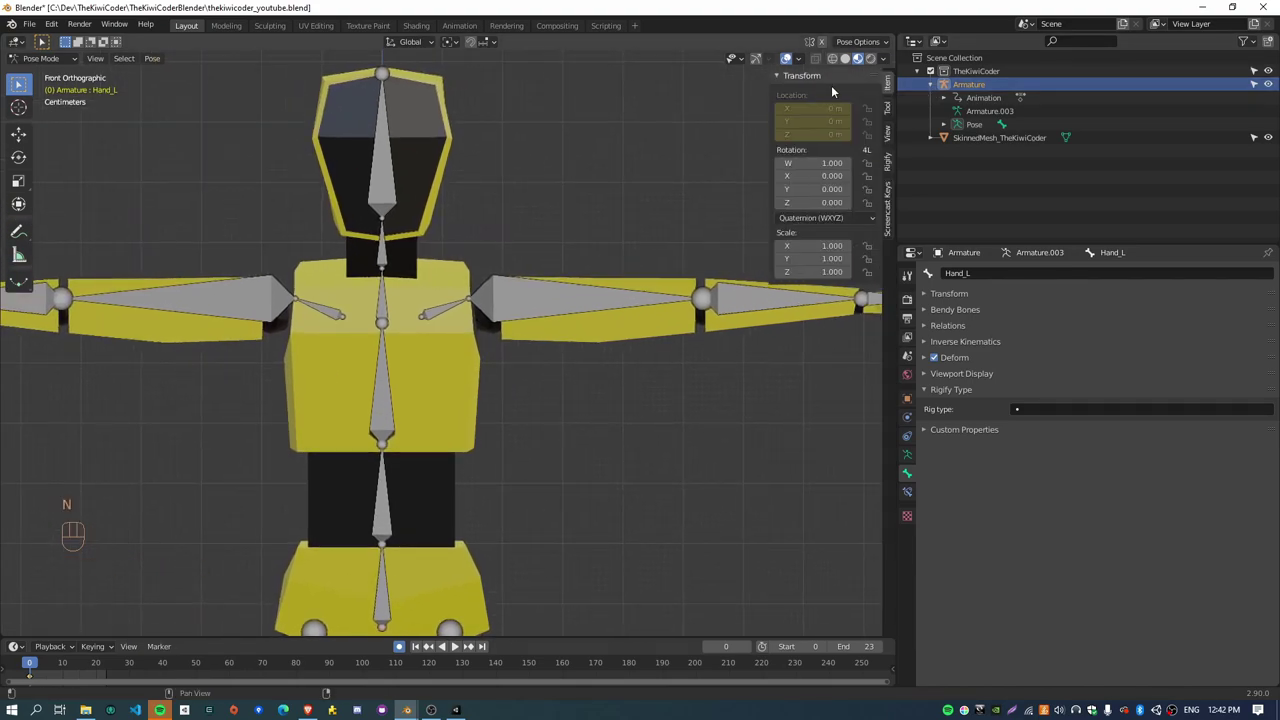
{"action": "left_click", "coordinate": [889, 107]}
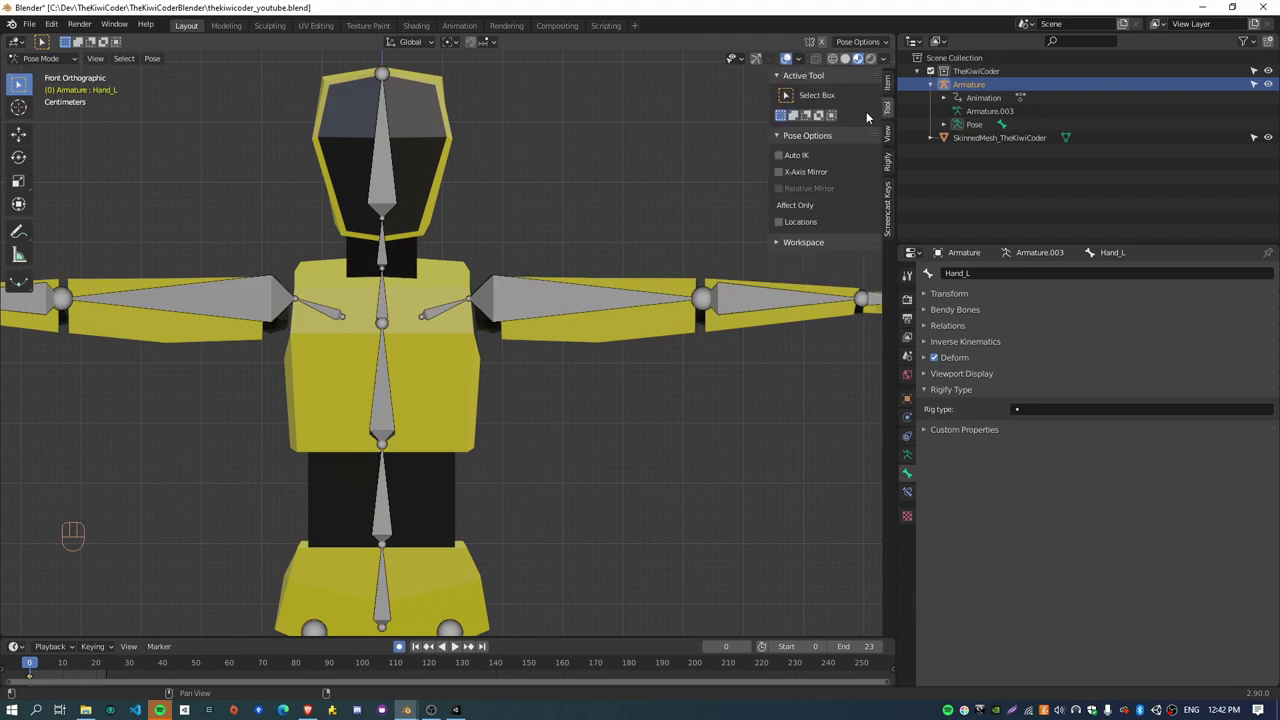
{"action": "key", "text": "n"}
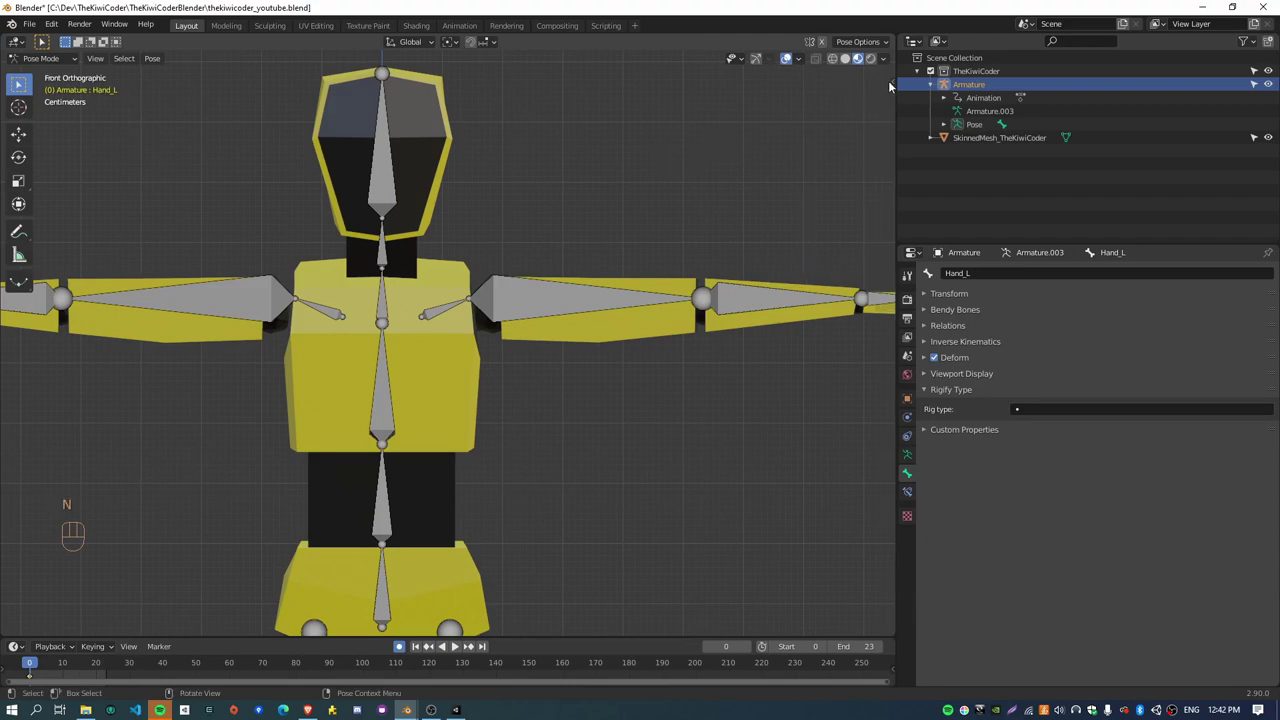
{"action": "mouse_move", "coordinate": [890, 81]}
{"action": "left_mouse_down"}
{"action": "mouse_move", "coordinate": [803, 91]}
{"action": "mouse_move", "coordinate": [873, 93]}
{"action": "left_mouse_up"}
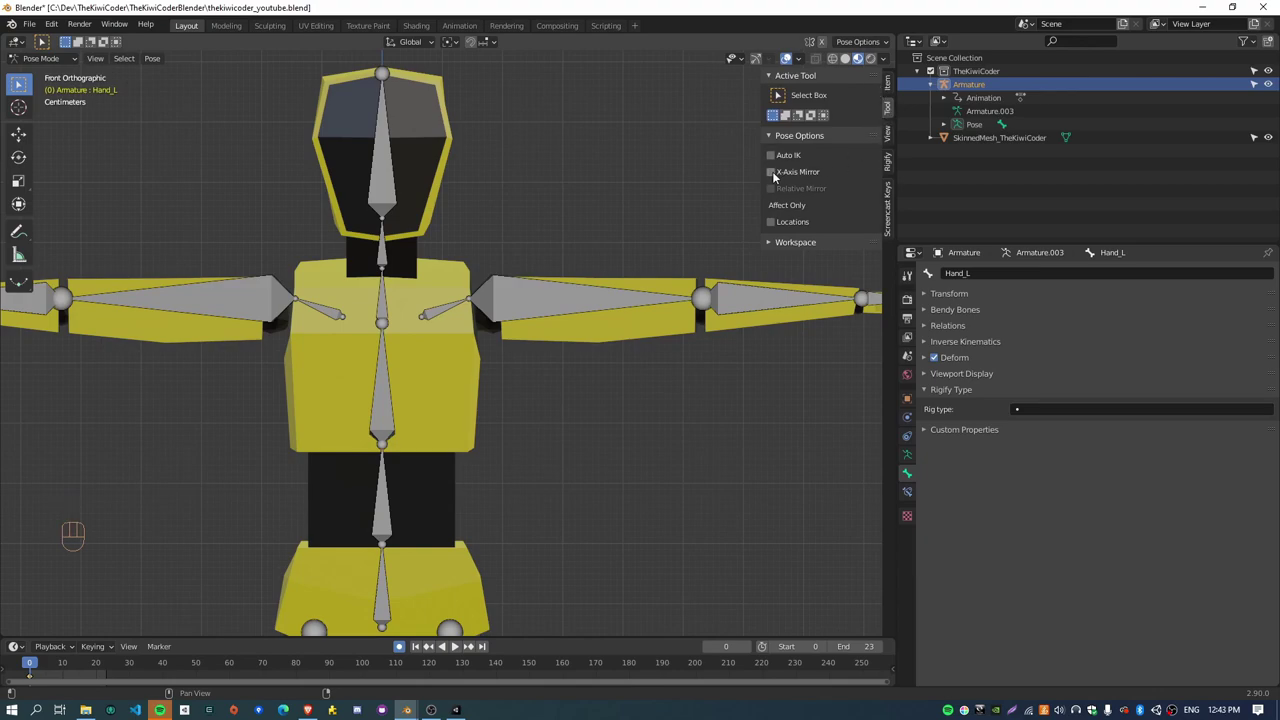
{"action": "left_click", "coordinate": [772, 173]}
{"action": "scroll", "coordinate": [625, 480], "scroll_direction": "down", "scroll_amount": 2}
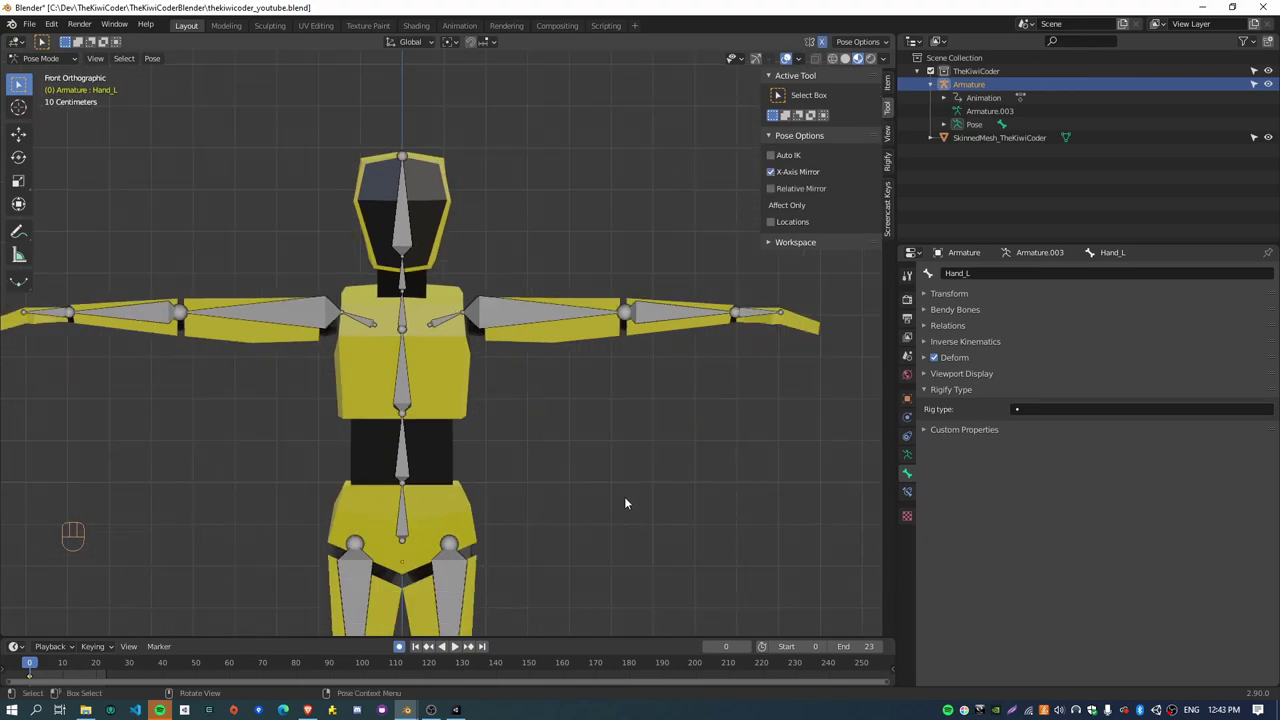
{"action": "key", "text": "n"}
Step: Test the X-axis mirroring by rotating the Shoulder_L bone upward, and undo the rotation
{"action": "left_click", "coordinate": [542, 305]}
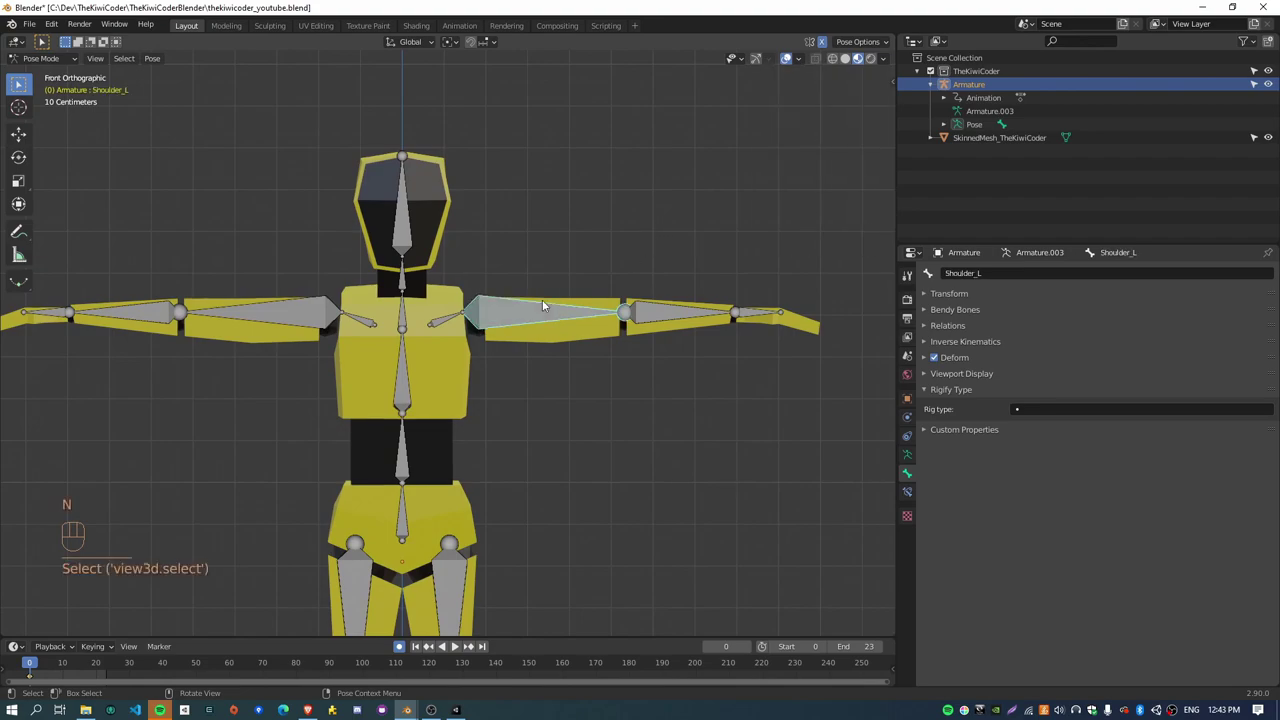
{"action": "middle_click_drag", "start_coordinate": [584, 408], "coordinate": [650, 298], "text": "shift"}
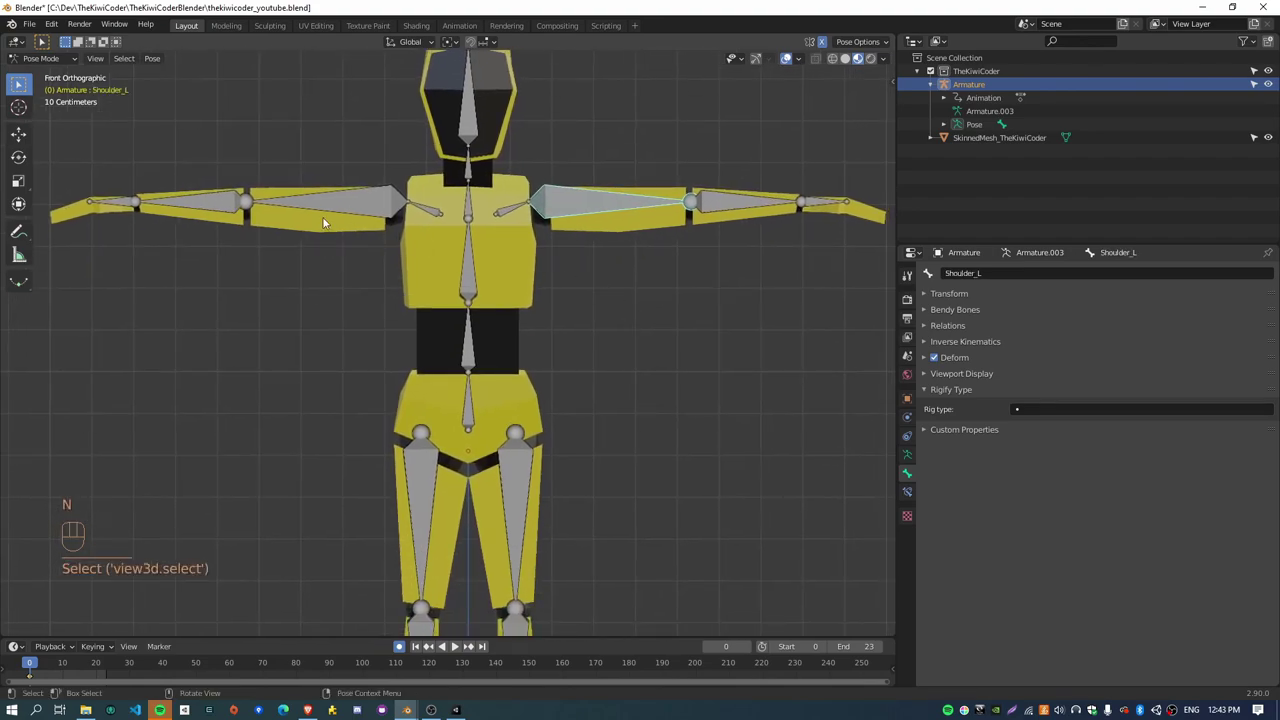
{"action": "key", "text": "r"}
{"action": "left_click", "coordinate": [688, 76]}
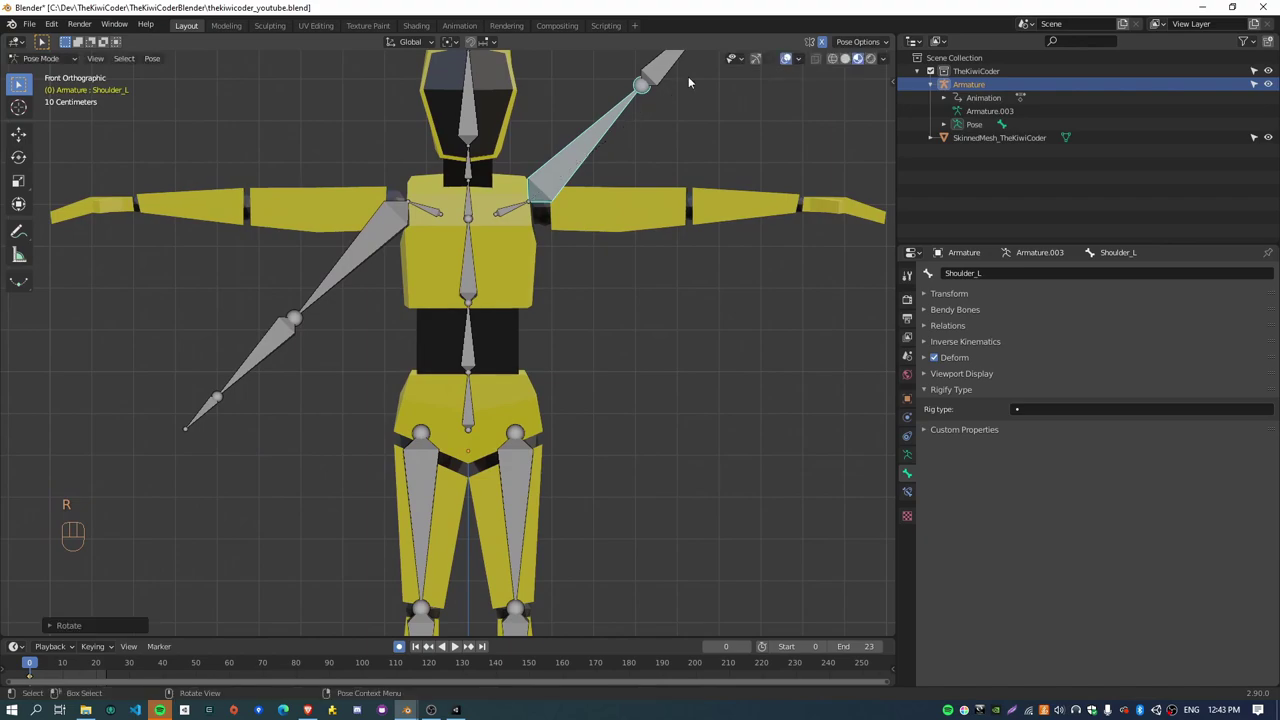
{"action": "scroll", "coordinate": [587, 192], "scroll_direction": "down", "scroll_amount": 3}
{"action": "middle_click_drag", "start_coordinate": [522, 303], "coordinate": [537, 320], "text": "shift"}
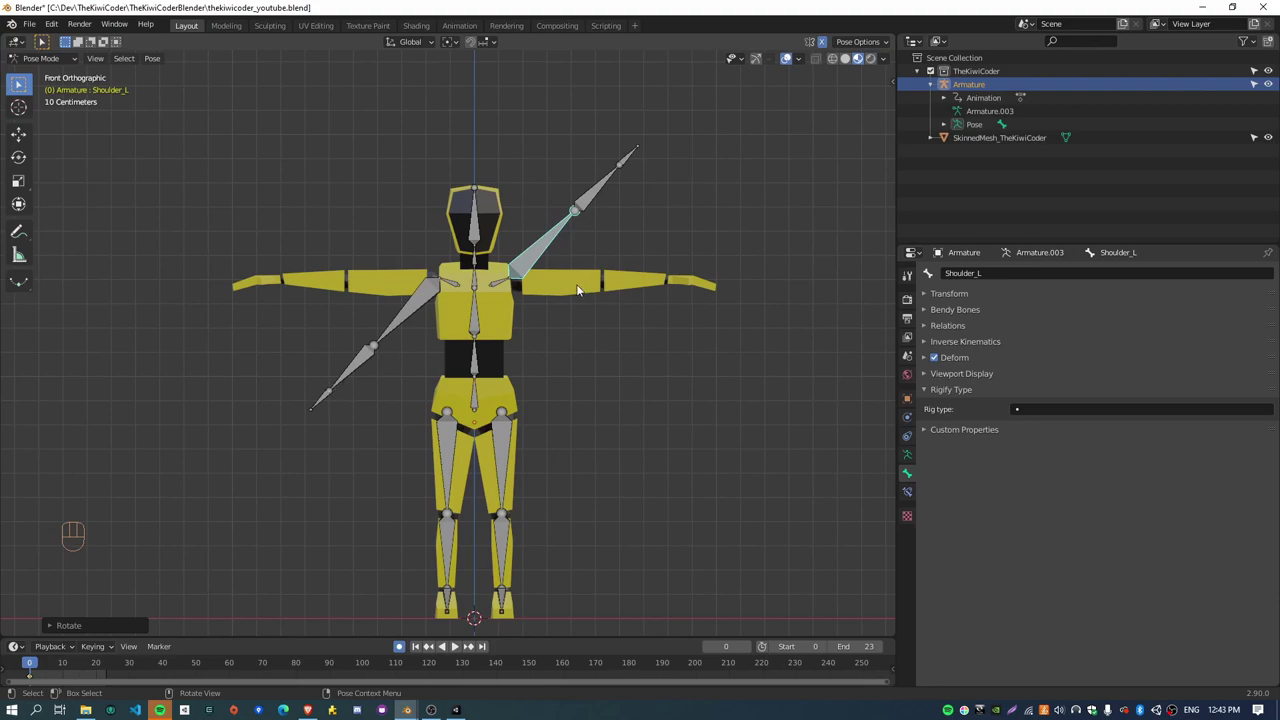
{"action": "key", "text": "ctrl+z"}
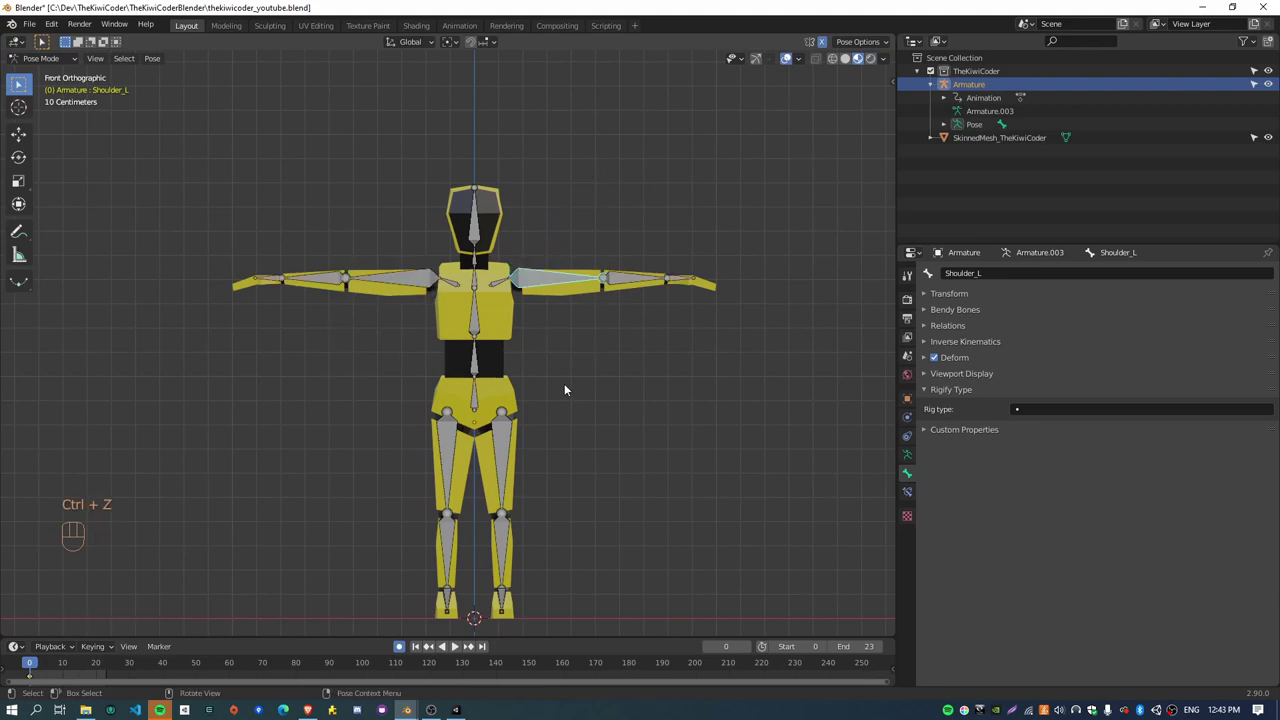
{"action": "left_click", "coordinate": [565, 384]}
{"action": "middle_click_drag", "start_coordinate": [488, 401], "coordinate": [577, 432]}
{"action": "key", "text": "KP_1"}
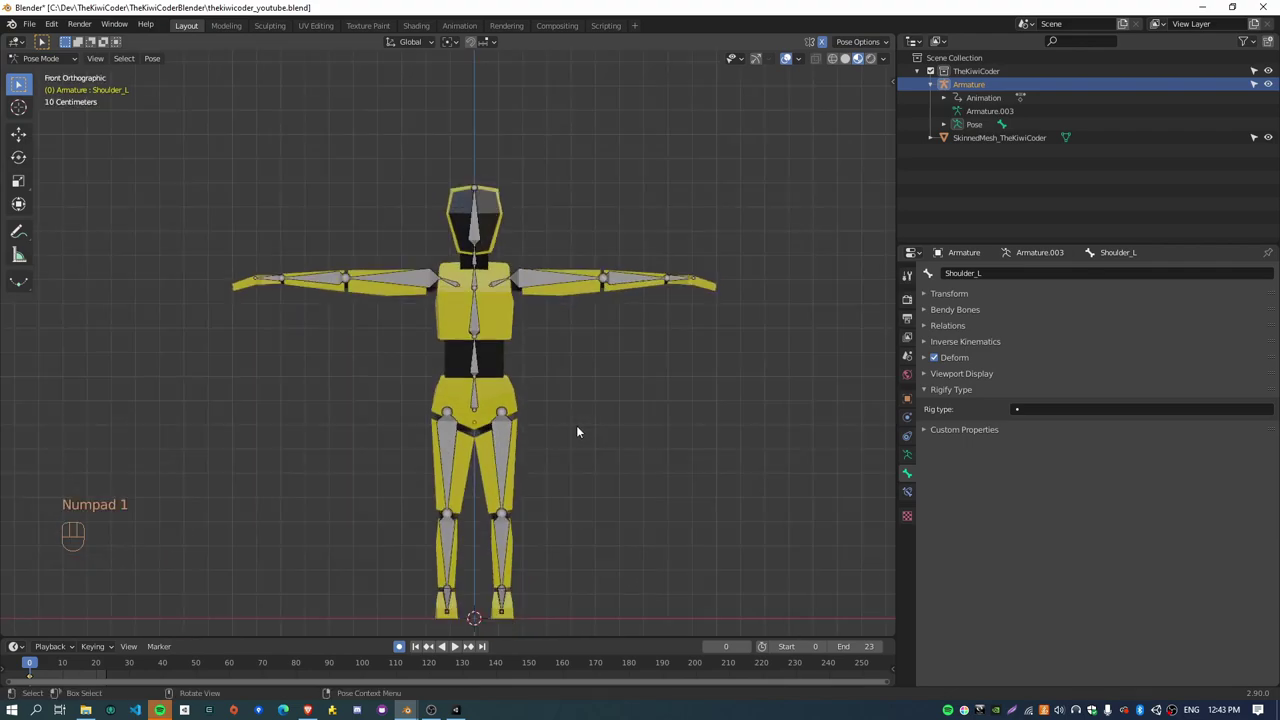
Step: Select the Shoulder_R bone, display its transform values, and switch the armature to Edit Mode
{"action": "scroll", "coordinate": [540, 370], "scroll_direction": "up", "scroll_amount": 2}
{"action": "left_click", "coordinate": [409, 254]}
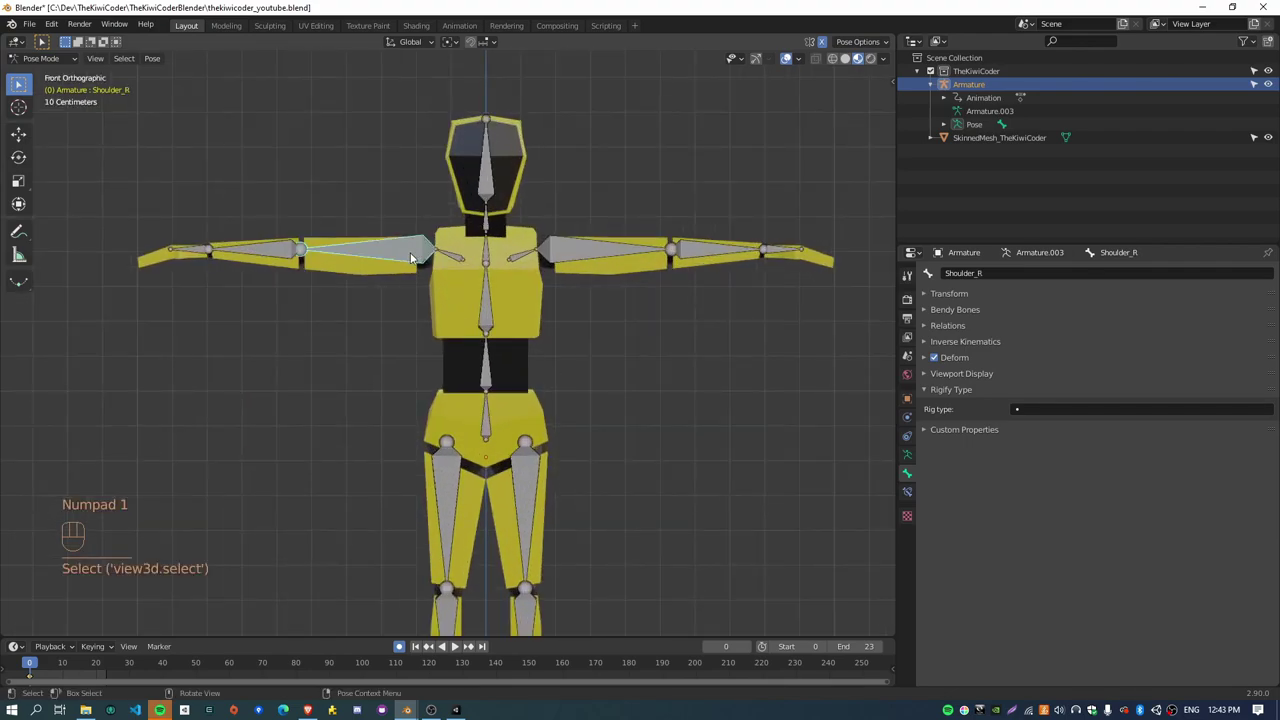
{"action": "left_click", "coordinate": [888, 79]}
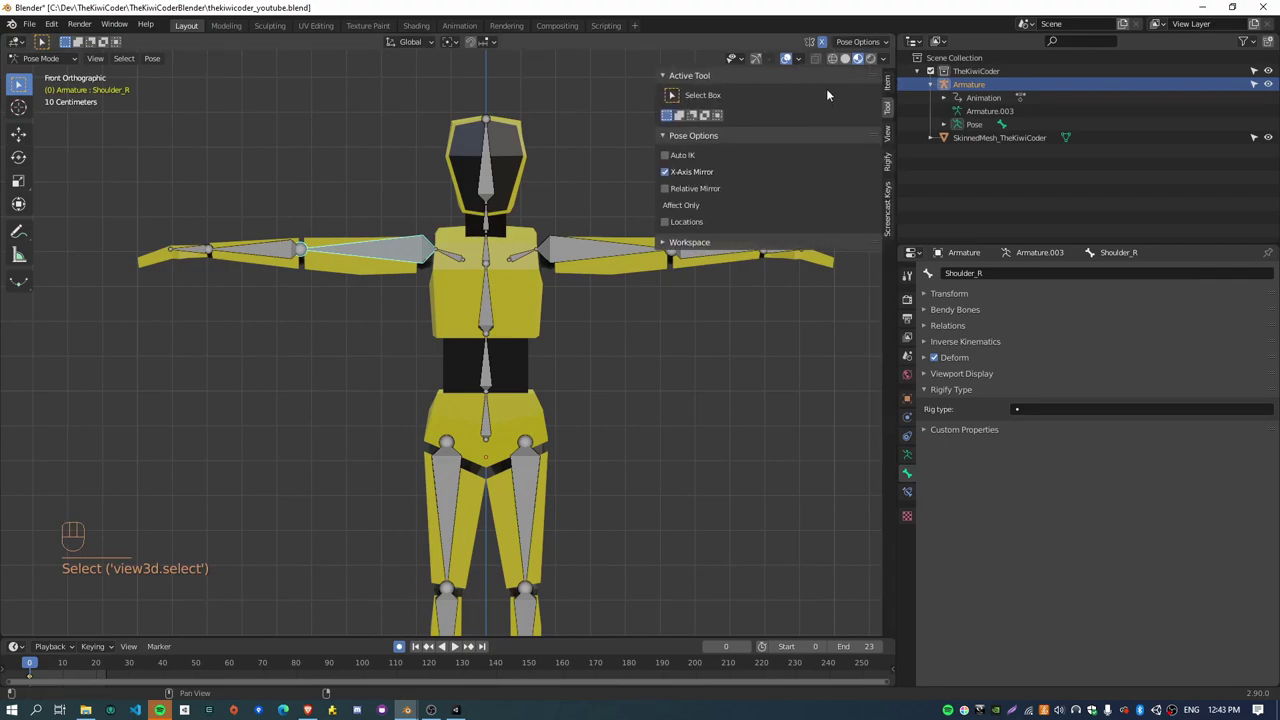
{"action": "left_click", "coordinate": [885, 83]}
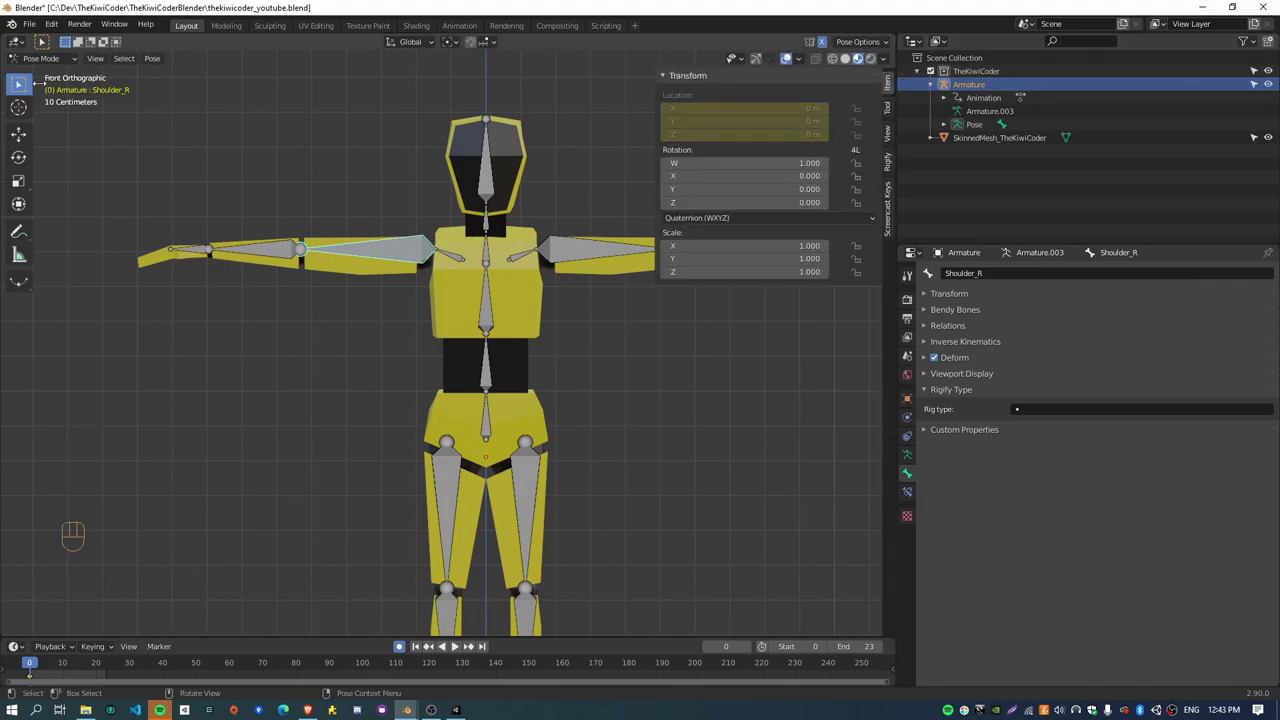
{"action": "left_click", "coordinate": [50, 58]}
{"action": "left_click", "coordinate": [50, 62]}
{"action": "key", "text": "Tab"}
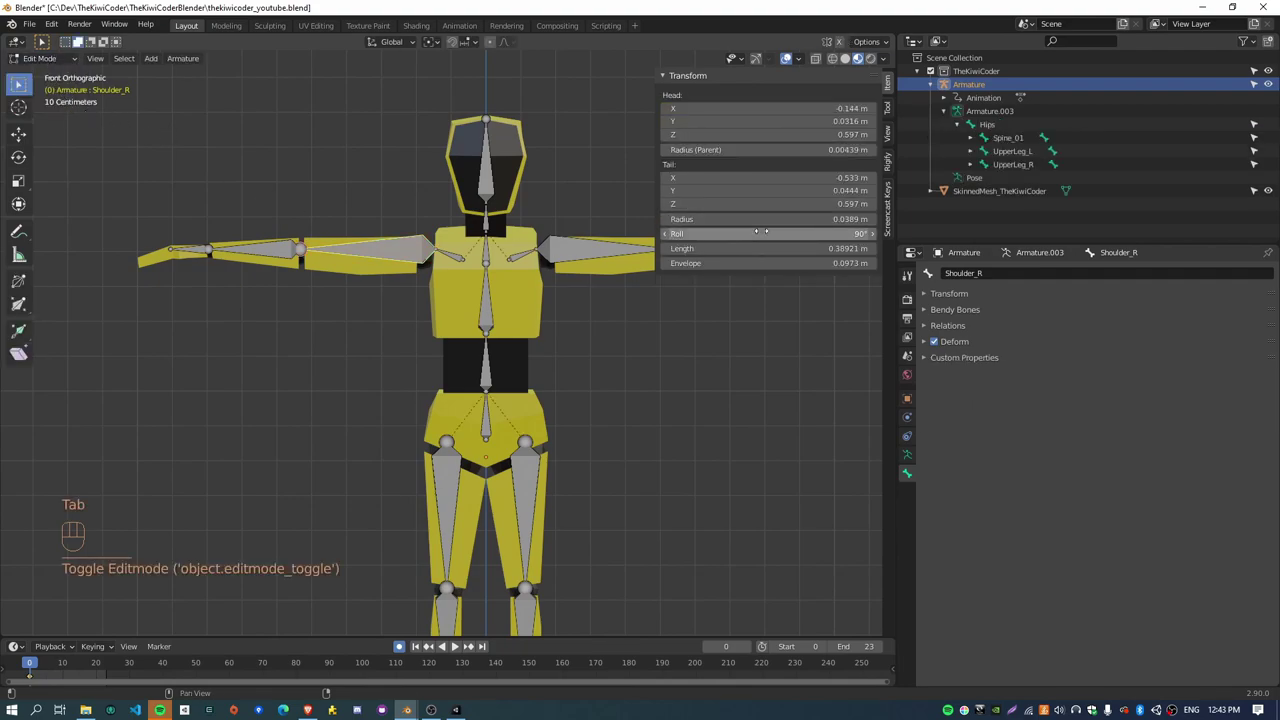
Step: Set the roll of the Shoulder_R bone to 0°
{"action": "left_click", "coordinate": [578, 247]}
{"action": "middle_click_drag", "start_coordinate": [617, 303], "coordinate": [368, 316], "text": "shift"}
{"action": "left_click", "coordinate": [368, 316]}
{"action": "left_click", "coordinate": [740, 234]}
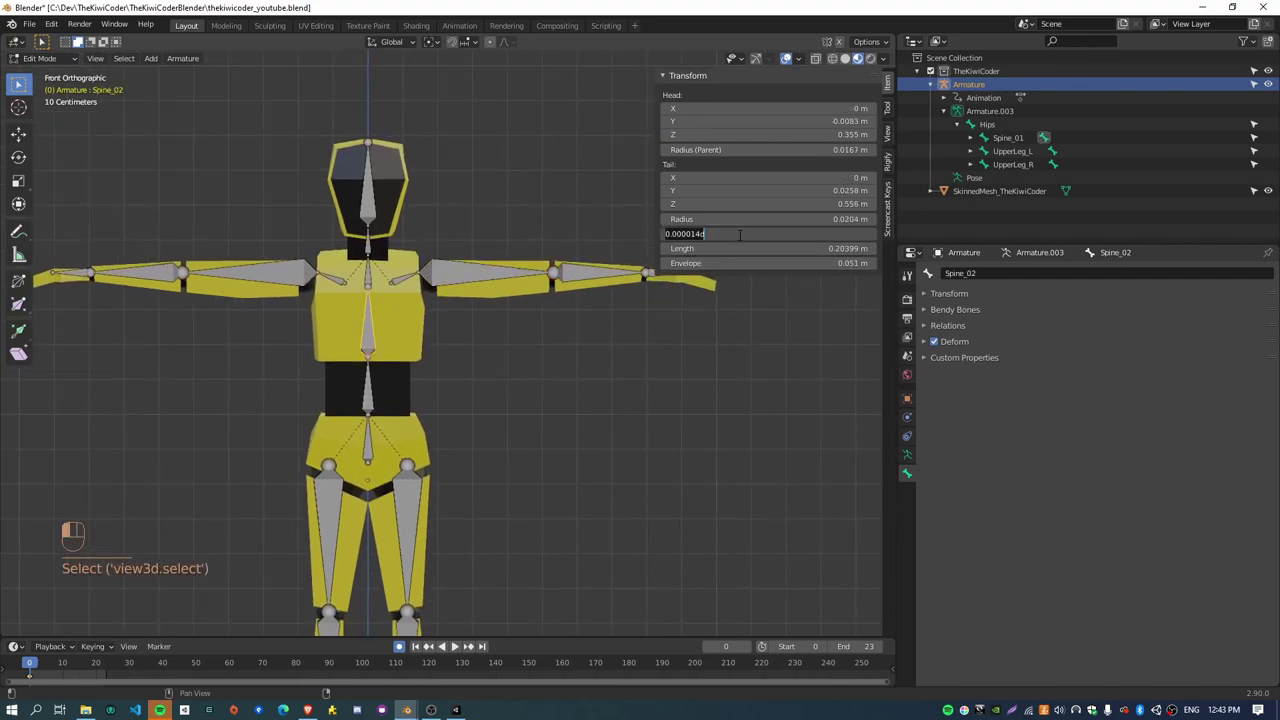
{"action": "left_click", "coordinate": [270, 280]}
{"action": "left_click", "coordinate": [260, 271]}
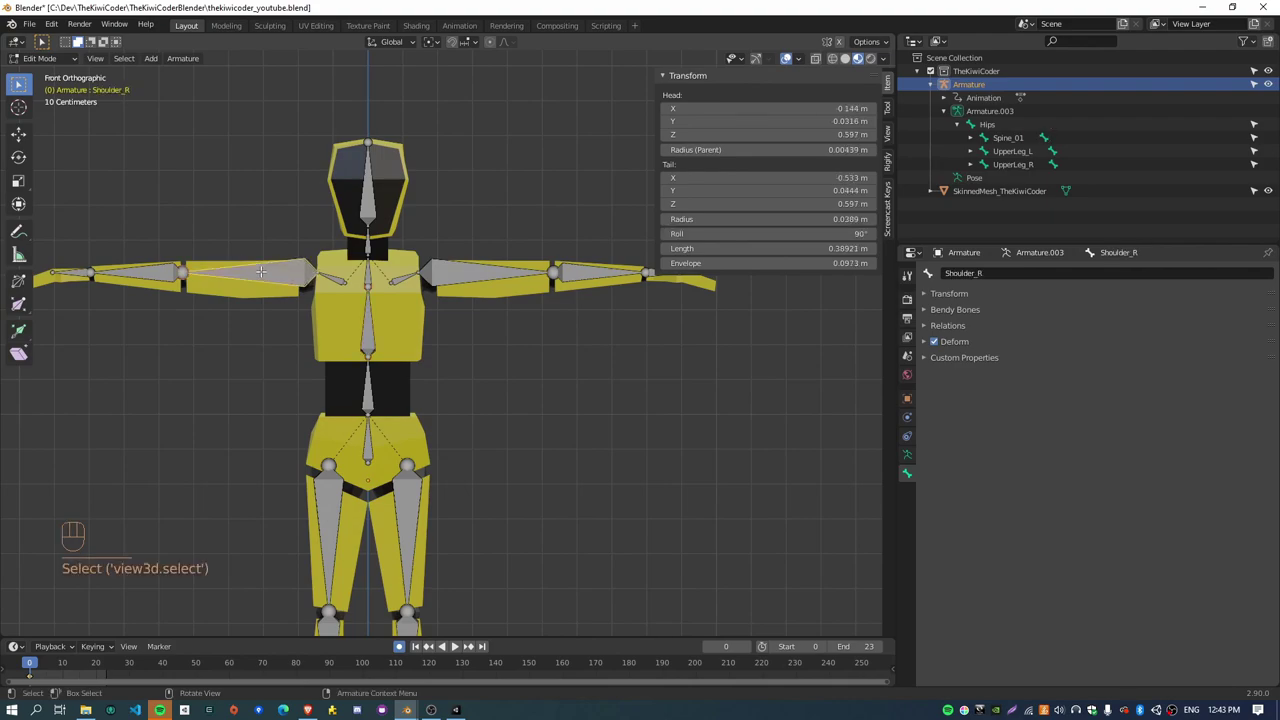
{"action": "left_click", "coordinate": [840, 233]}
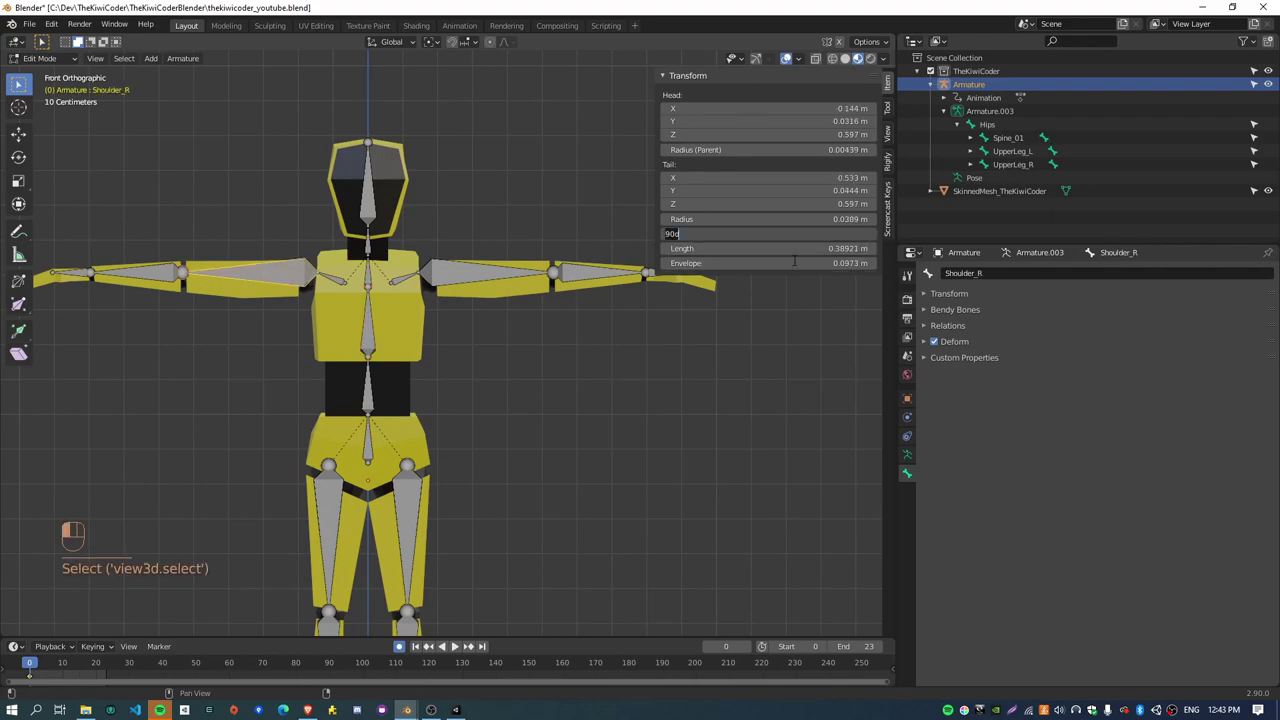
{"action": "type", "text": "0"}
{"action": "key", "text": "Return"}
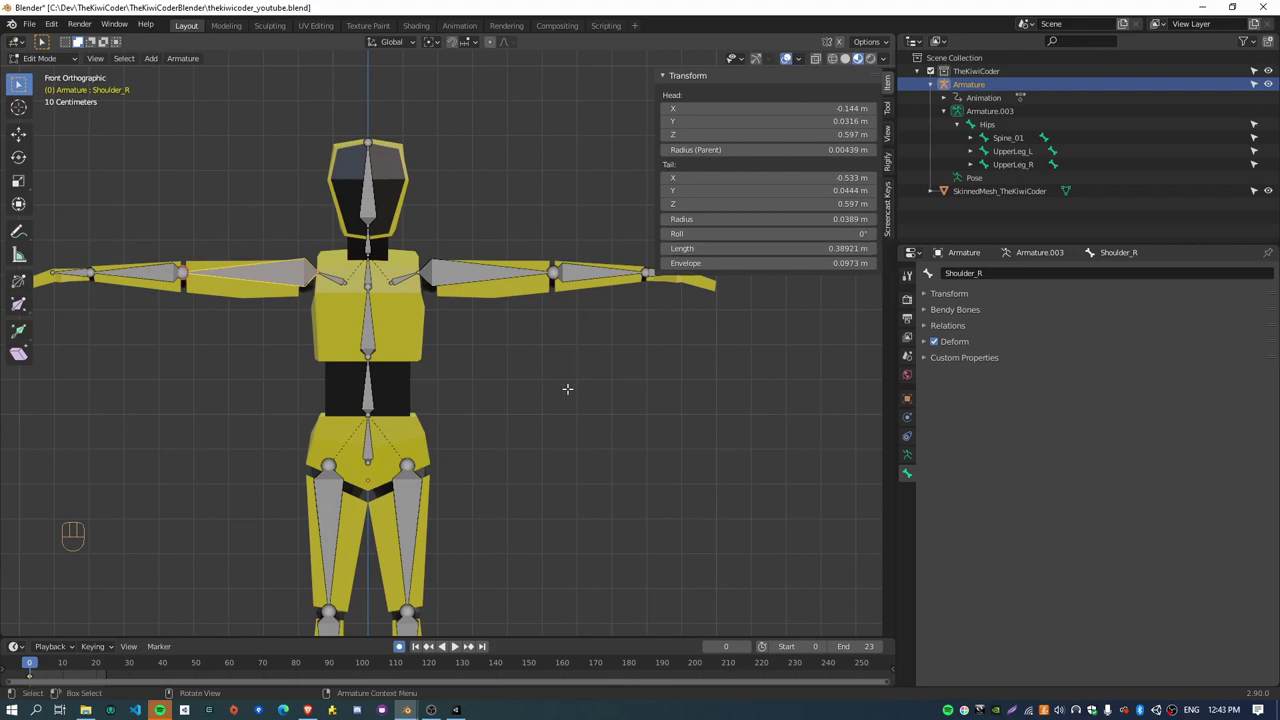
Step: Recalculate the roll of all armature bones to the Global +Y Axis
{"action": "scroll", "coordinate": [539, 485], "scroll_direction": "down", "scroll_amount": 2}
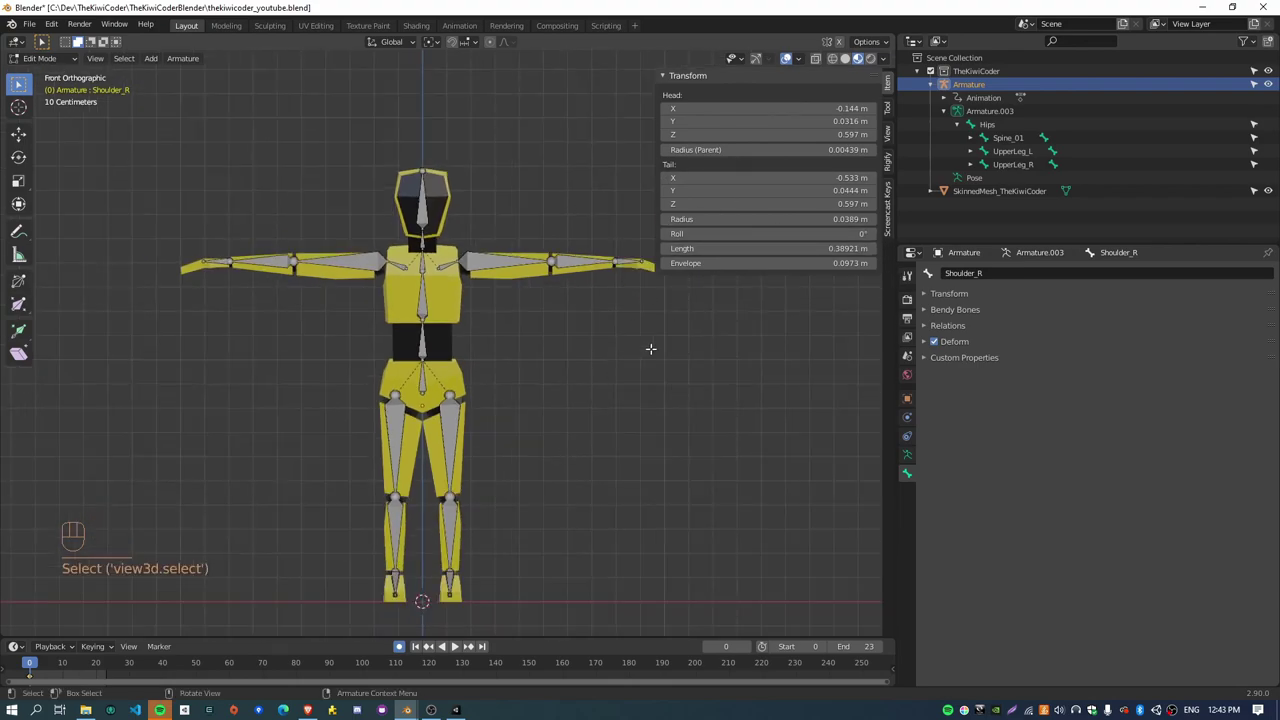
{"action": "key", "text": "n"}
{"action": "middle_click_drag", "start_coordinate": [563, 400], "coordinate": [586, 374], "text": "shift"}
{"action": "key", "text": "a"}
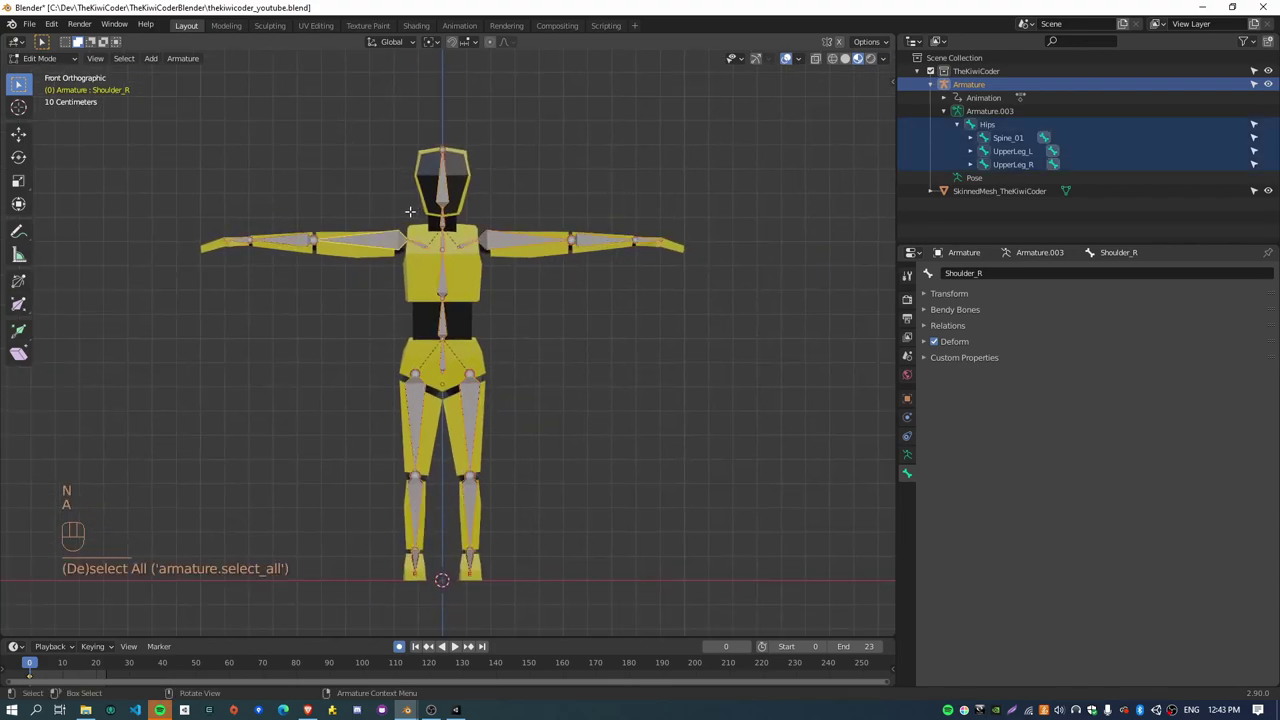
{"action": "middle_click_drag", "start_coordinate": [485, 313], "coordinate": [502, 291], "text": "shift"}
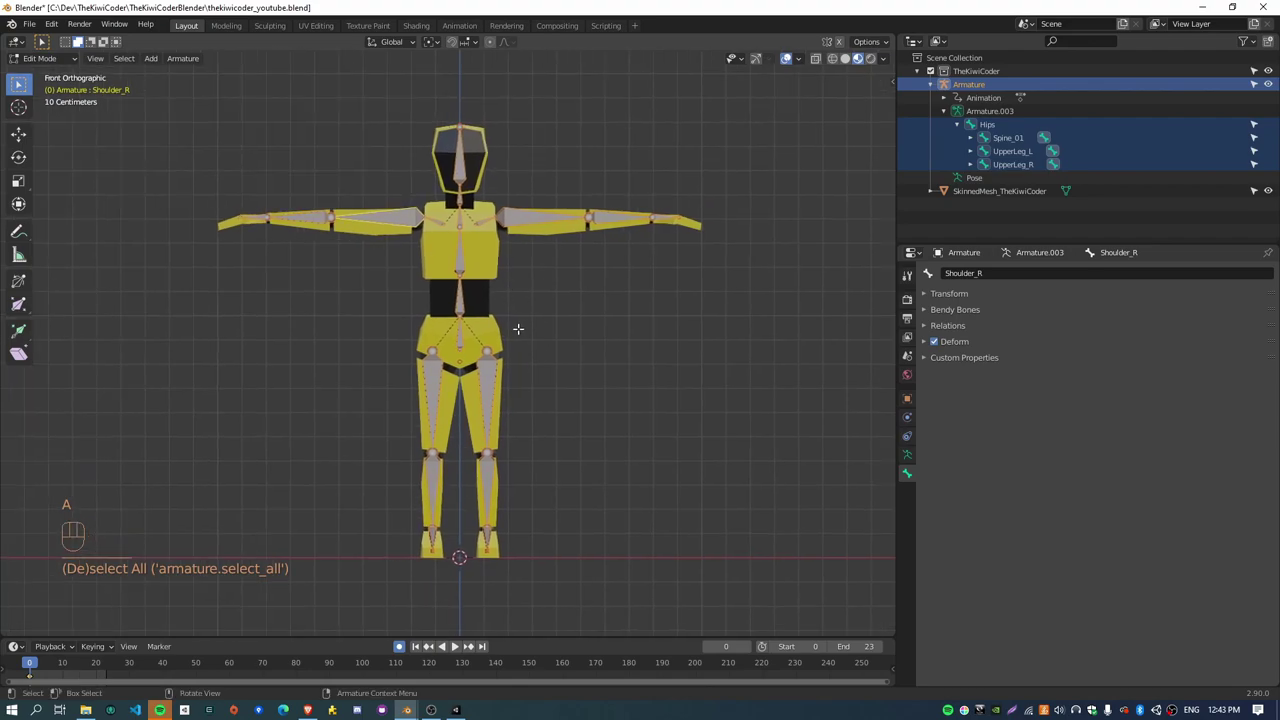
{"action": "key", "text": "shift+n"}
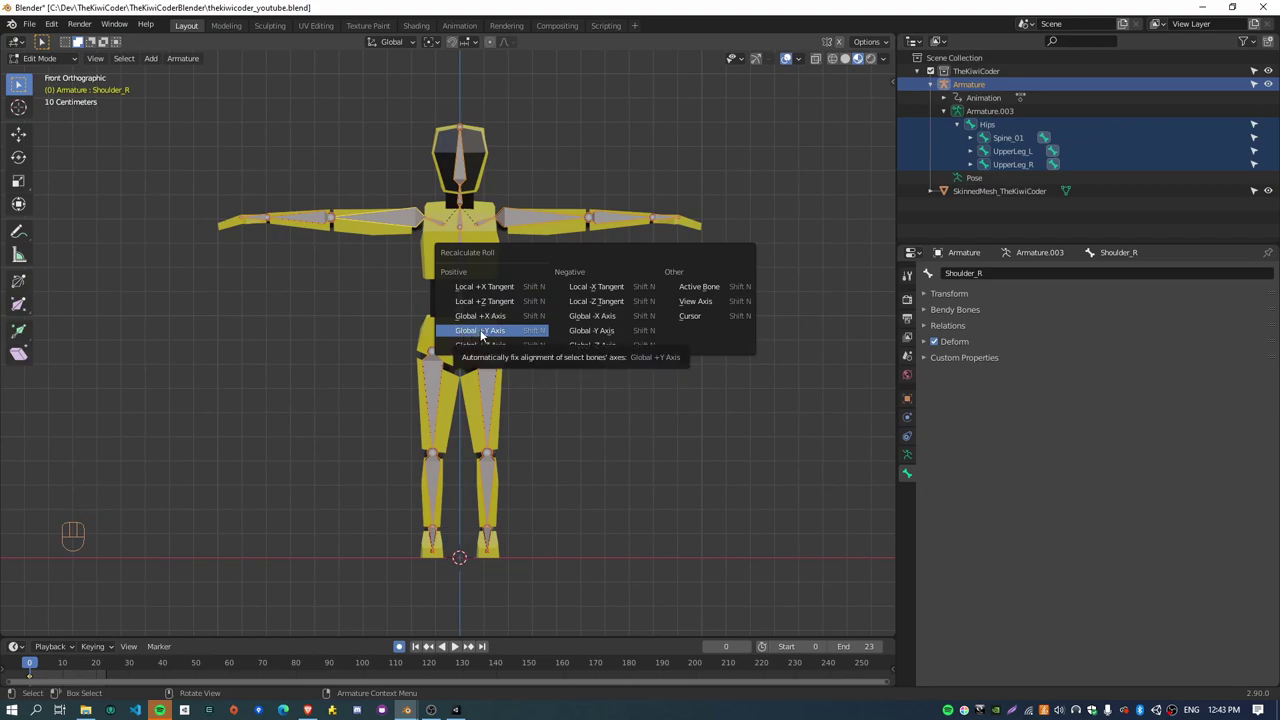
{"action": "left_click", "coordinate": [481, 332]}
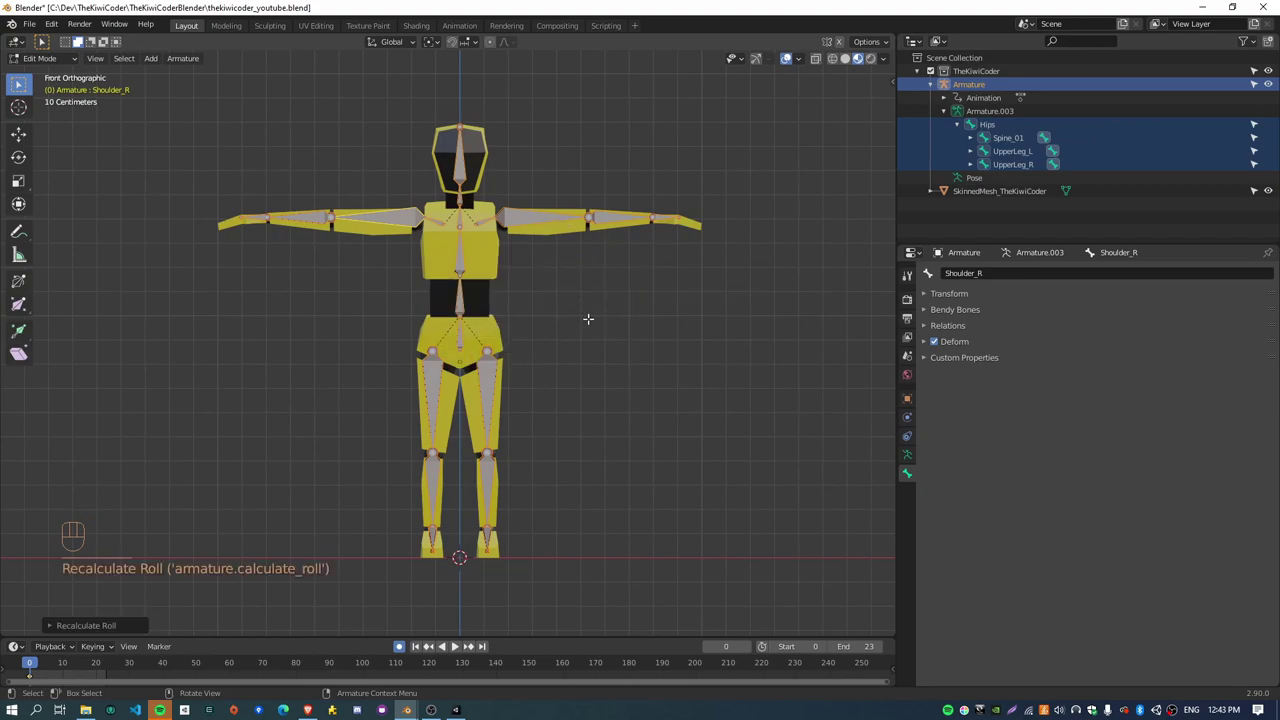
{"action": "scroll", "coordinate": [421, 227], "scroll_direction": "up", "scroll_amount": 8}
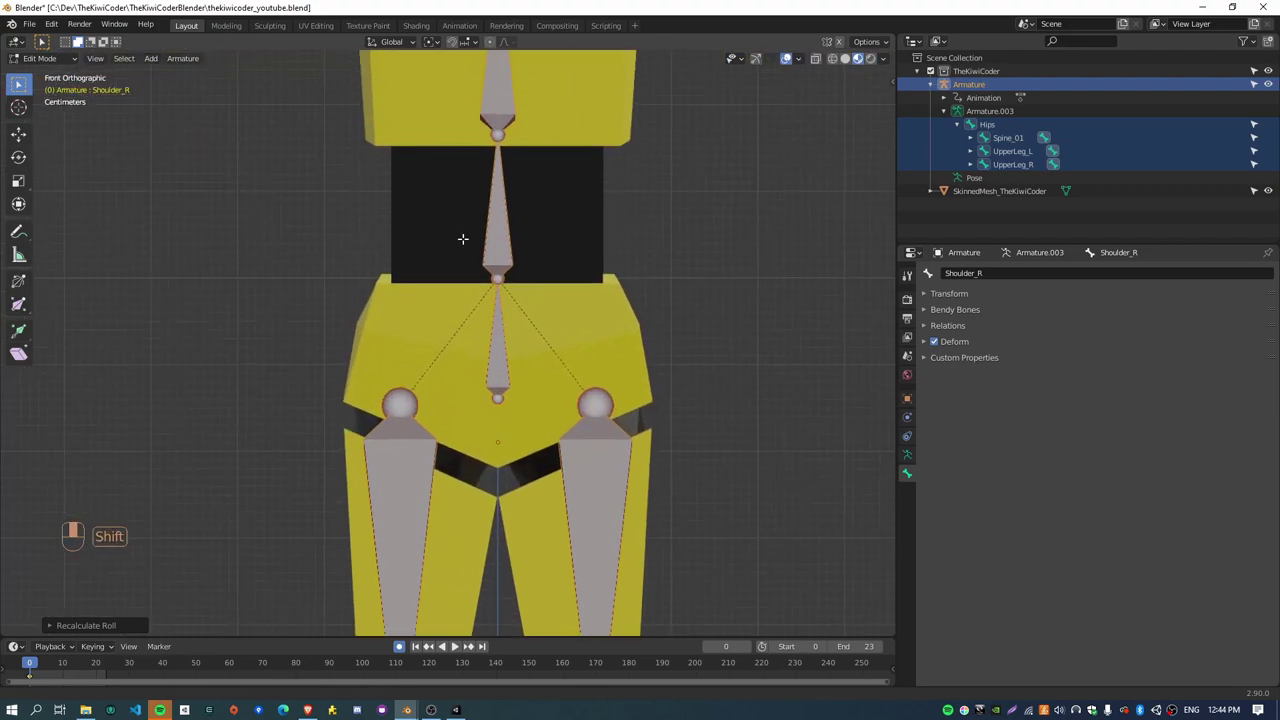
{"action": "middle_click_drag", "start_coordinate": [466, 211], "coordinate": [392, 497], "text": "shift"}
{"action": "scroll", "coordinate": [519, 334], "scroll_direction": "down", "scroll_amount": 5}
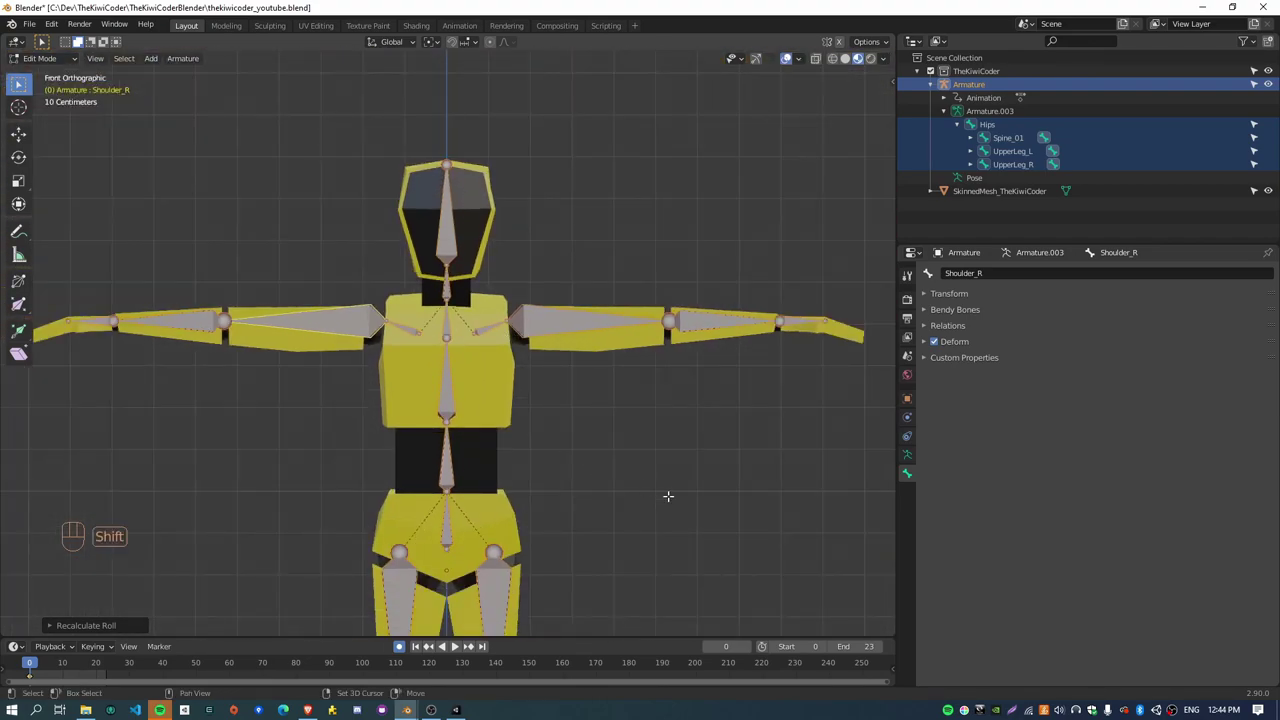
{"action": "scroll", "coordinate": [666, 494], "scroll_direction": "up", "scroll_amount": 2}
{"action": "middle_click_drag", "start_coordinate": [634, 343], "coordinate": [560, 391]}
{"action": "scroll", "coordinate": [561, 392], "scroll_direction": "down", "scroll_amount": 3}
{"action": "middle_click_drag", "start_coordinate": [497, 434], "coordinate": [445, 370], "text": "shift"}
{"action": "scroll", "coordinate": [574, 383], "scroll_direction": "up", "scroll_amount": 1}
{"action": "scroll", "coordinate": [467, 381], "scroll_direction": "down", "scroll_amount": 3}
{"action": "middle_click_drag", "start_coordinate": [499, 517], "coordinate": [579, 507]}
{"action": "scroll", "coordinate": [520, 509], "scroll_direction": "up", "scroll_amount": 4}
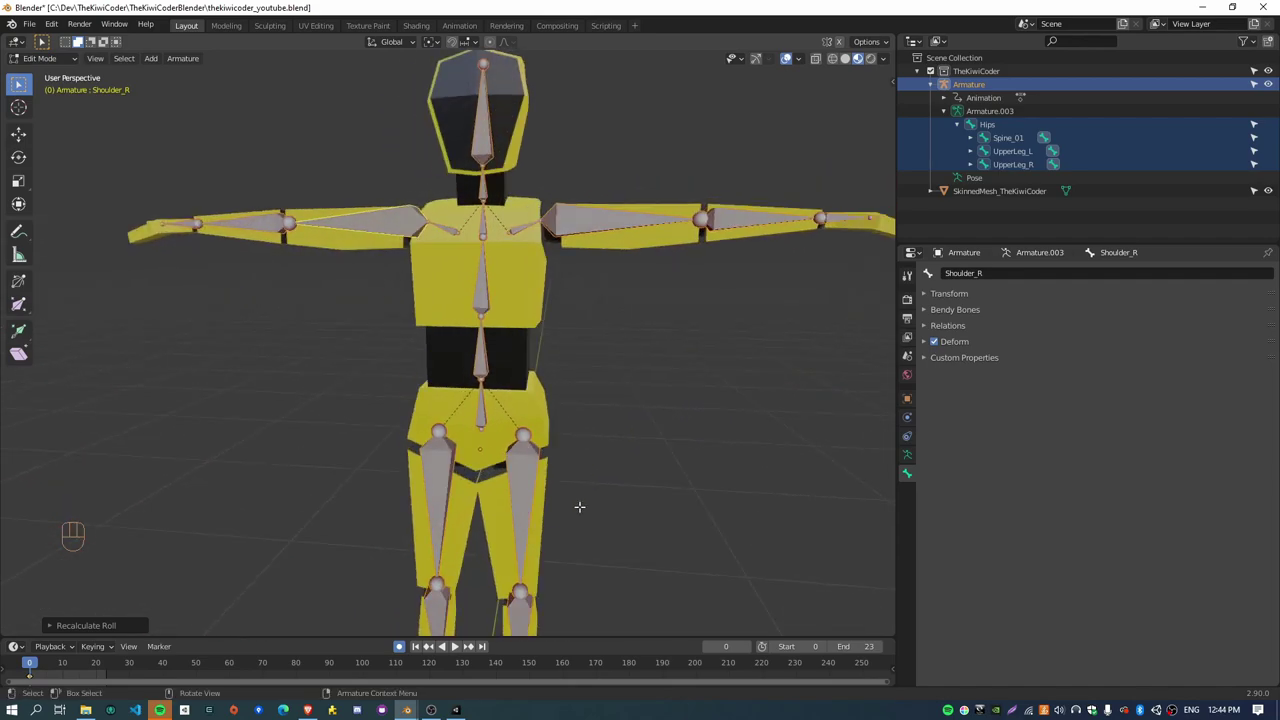
Step: Return the armature to Pose Mode in front view and rotate Shoulder_L upward to test the mirrored arms
{"action": "key", "text": "KP_1"}
{"action": "left_click", "coordinate": [40, 58]}
{"action": "left_click", "coordinate": [55, 102]}
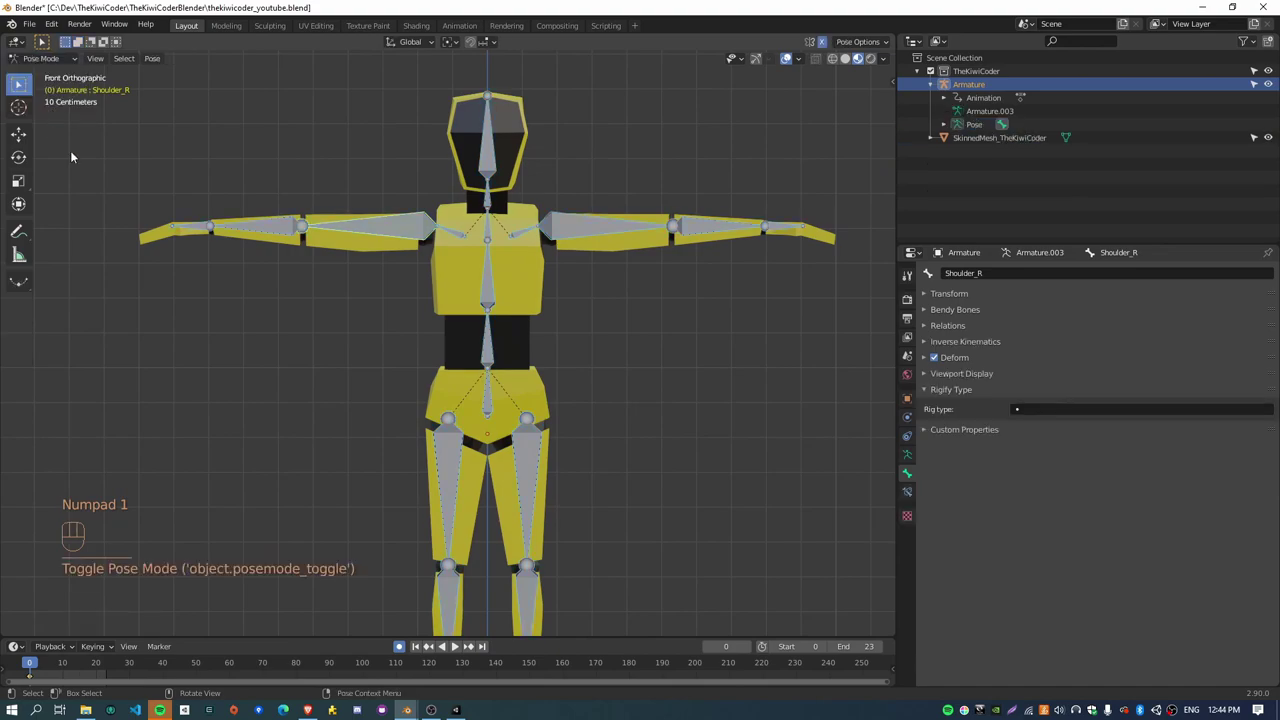
{"action": "left_click", "coordinate": [592, 232]}
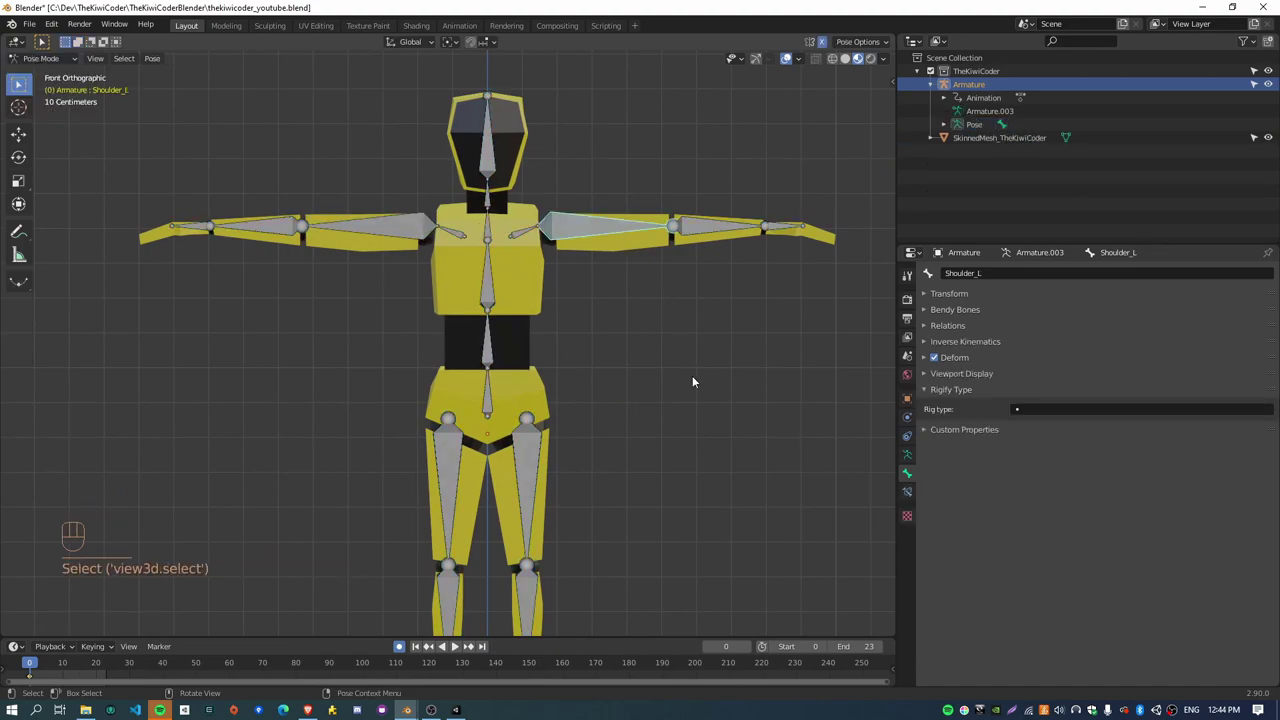
{"action": "key", "text": "r"}
{"action": "left_click", "coordinate": [340, 143]}
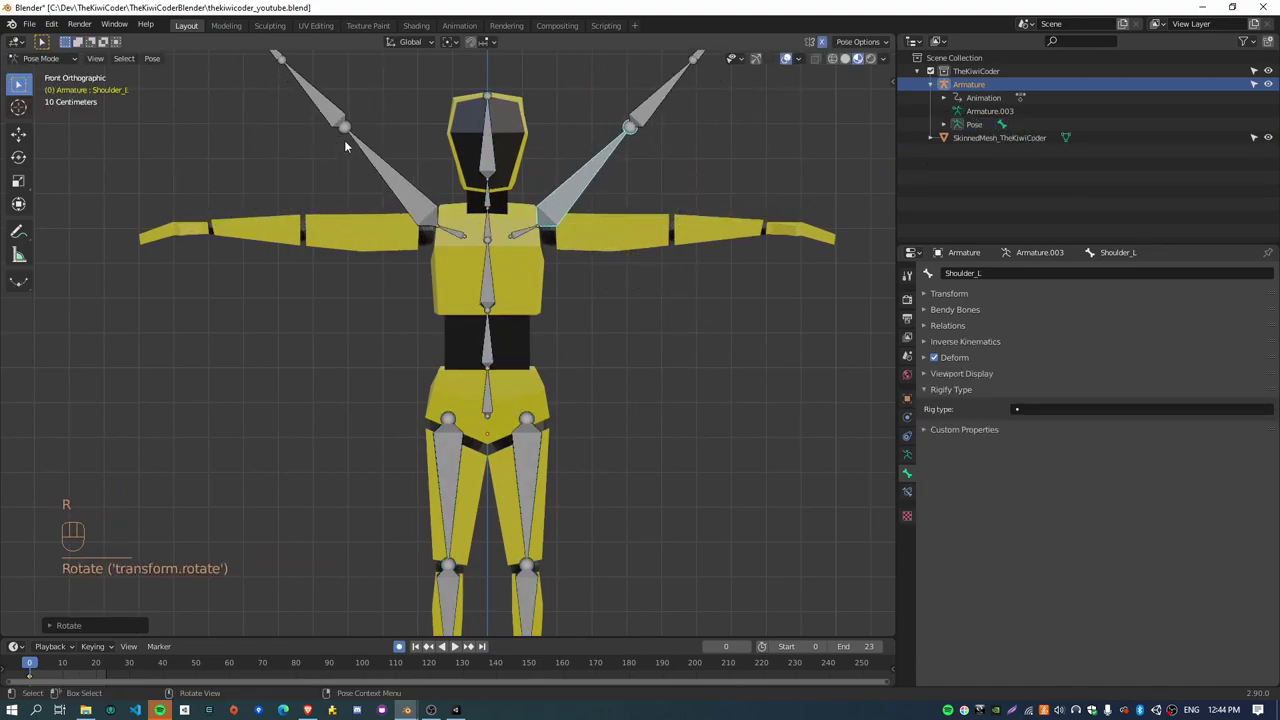
Step: Bend the raised left arm inward over the head by rotating its forearm and hand bones
{"action": "scroll", "coordinate": [646, 288], "scroll_direction": "down", "scroll_amount": 4}
{"action": "left_click", "coordinate": [590, 221]}
{"action": "key", "text": "r"}
{"action": "left_click", "coordinate": [556, 177]}
{"action": "left_click", "coordinate": [518, 178]}
{"action": "key", "text": "r"}
{"action": "left_click", "coordinate": [508, 198]}
Step: Swing the left leg outward at the upper leg and bend the lower leg and Ankle_L upward
{"action": "middle_click_drag", "start_coordinate": [544, 456], "coordinate": [536, 296], "text": "shift"}
{"action": "left_click_drag", "start_coordinate": [483, 337], "coordinate": [491, 344]}
{"action": "key", "text": "r"}
{"action": "left_click", "coordinate": [598, 303]}
{"action": "left_click", "coordinate": [613, 326]}
{"action": "key", "text": "r"}
{"action": "left_click", "coordinate": [648, 266]}
{"action": "left_click", "coordinate": [652, 257]}
{"action": "key", "text": "r"}
{"action": "left_click", "coordinate": [600, 214]}
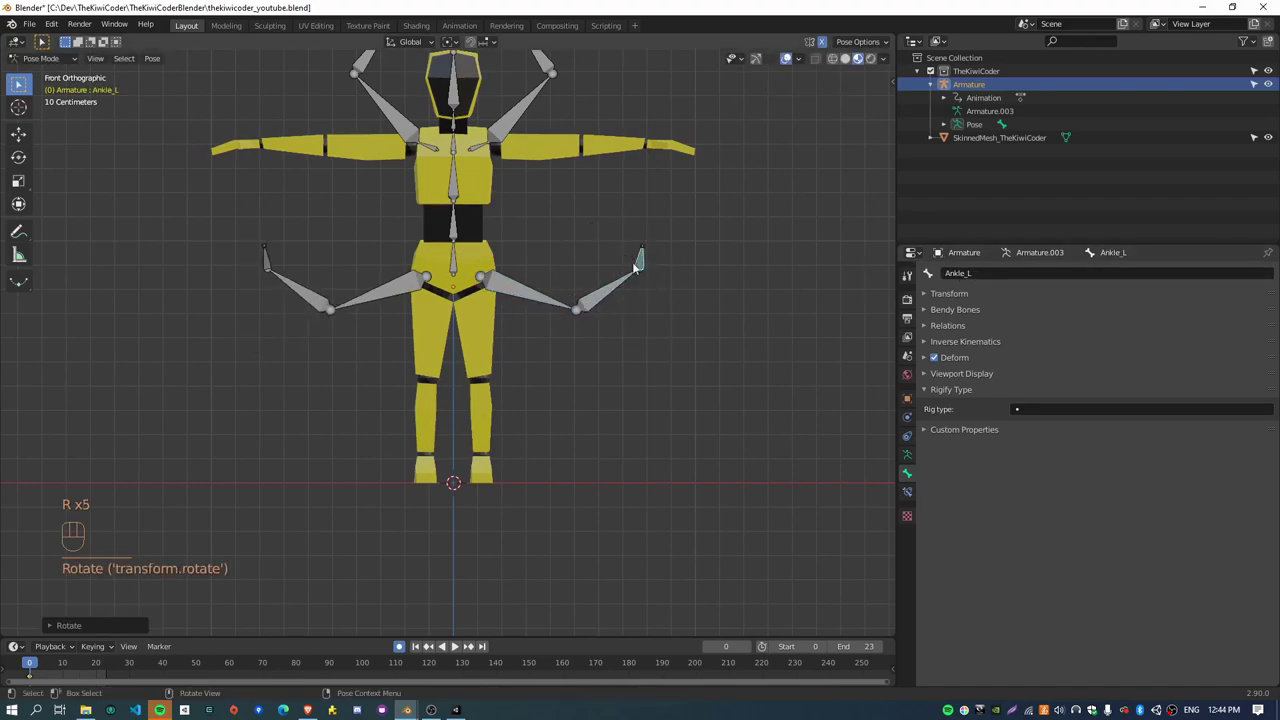
Step: Clear the pose rotation of all bones to restore the T-pose, and deselect them
{"action": "scroll", "coordinate": [586, 270], "scroll_direction": "up", "scroll_amount": 2}
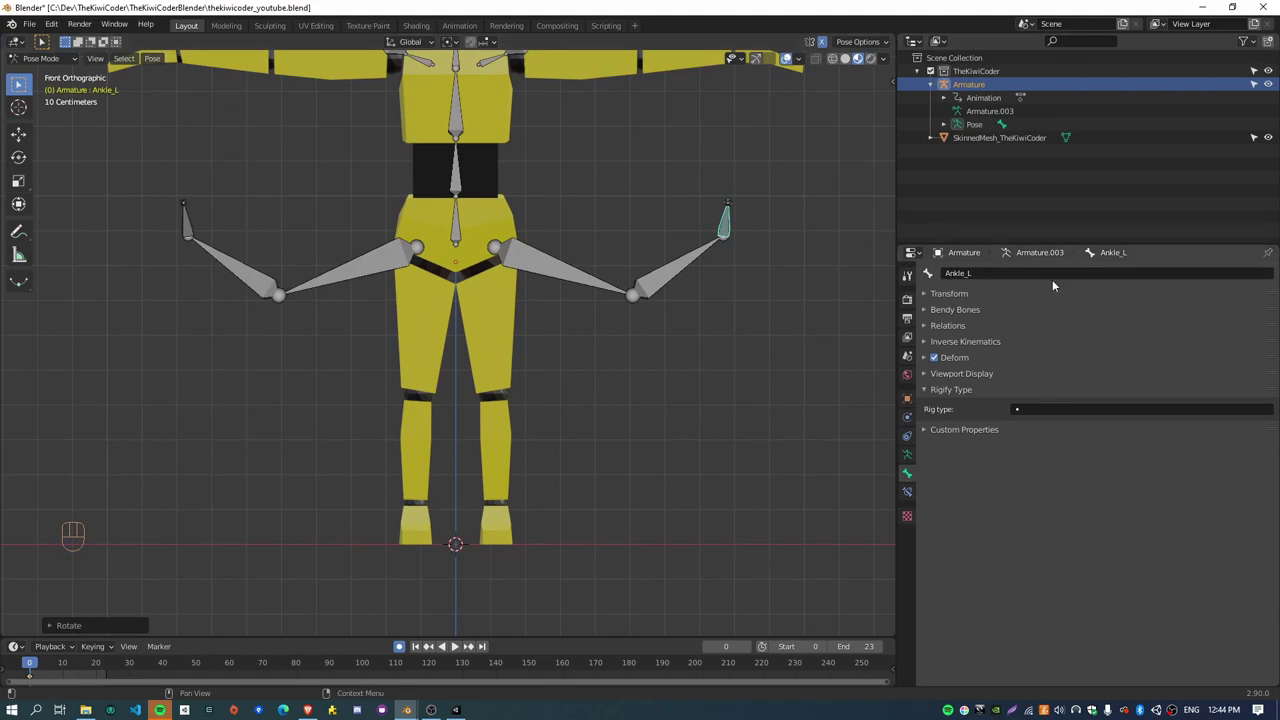
{"action": "middle_click_drag", "start_coordinate": [594, 171], "coordinate": [577, 372], "text": "ctrl"}
{"action": "key", "text": "ctrl+a"}
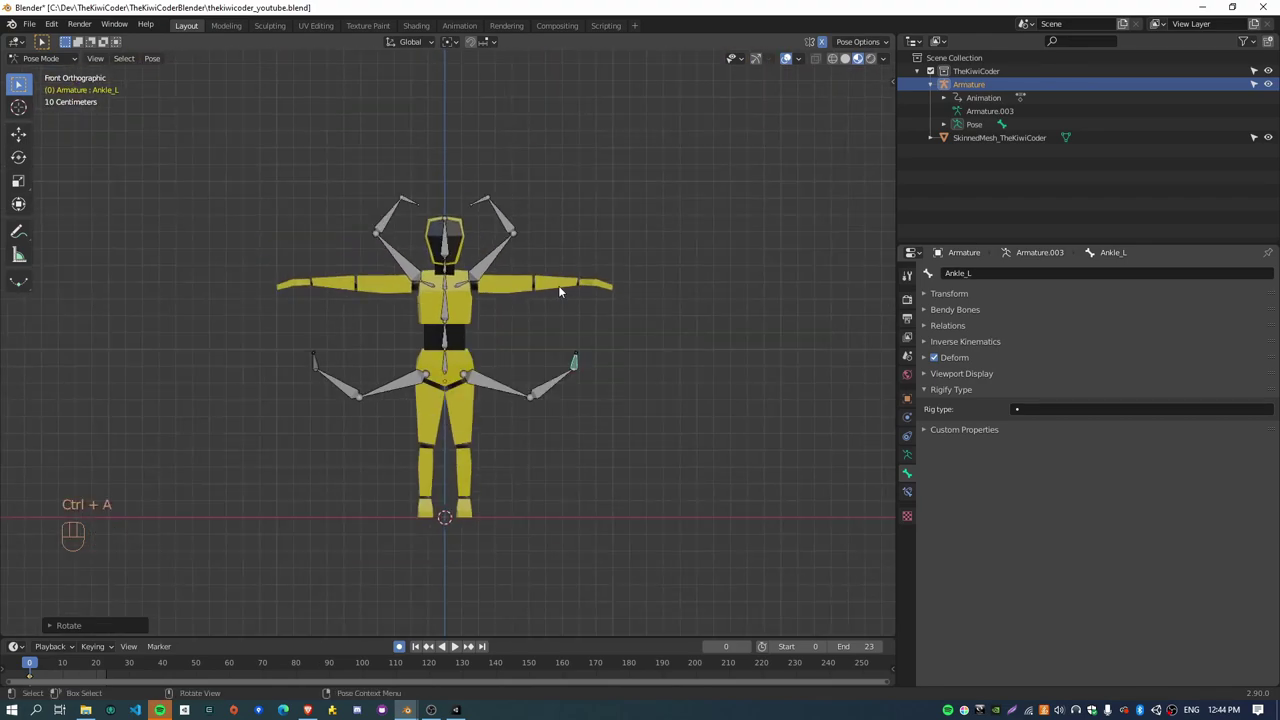
{"action": "key", "text": "a"}
{"action": "key", "text": "alt+r"}
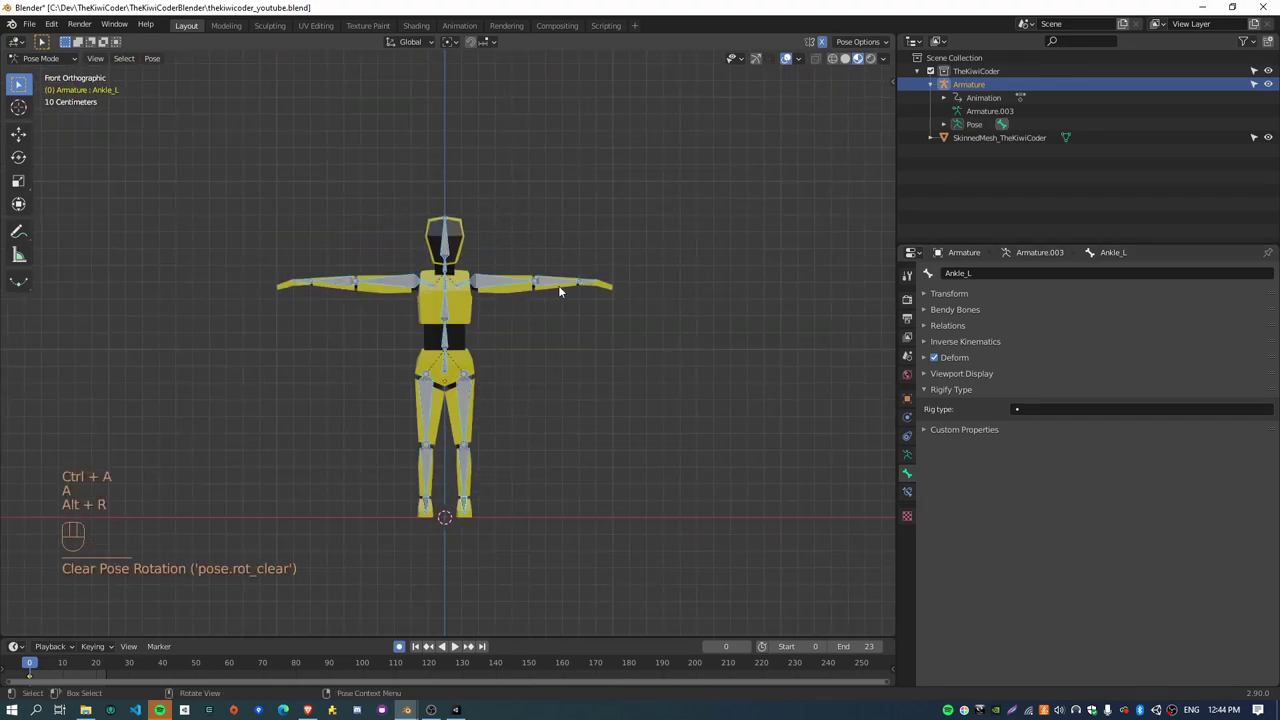
{"action": "scroll", "coordinate": [510, 387], "scroll_direction": "up", "scroll_amount": 4}
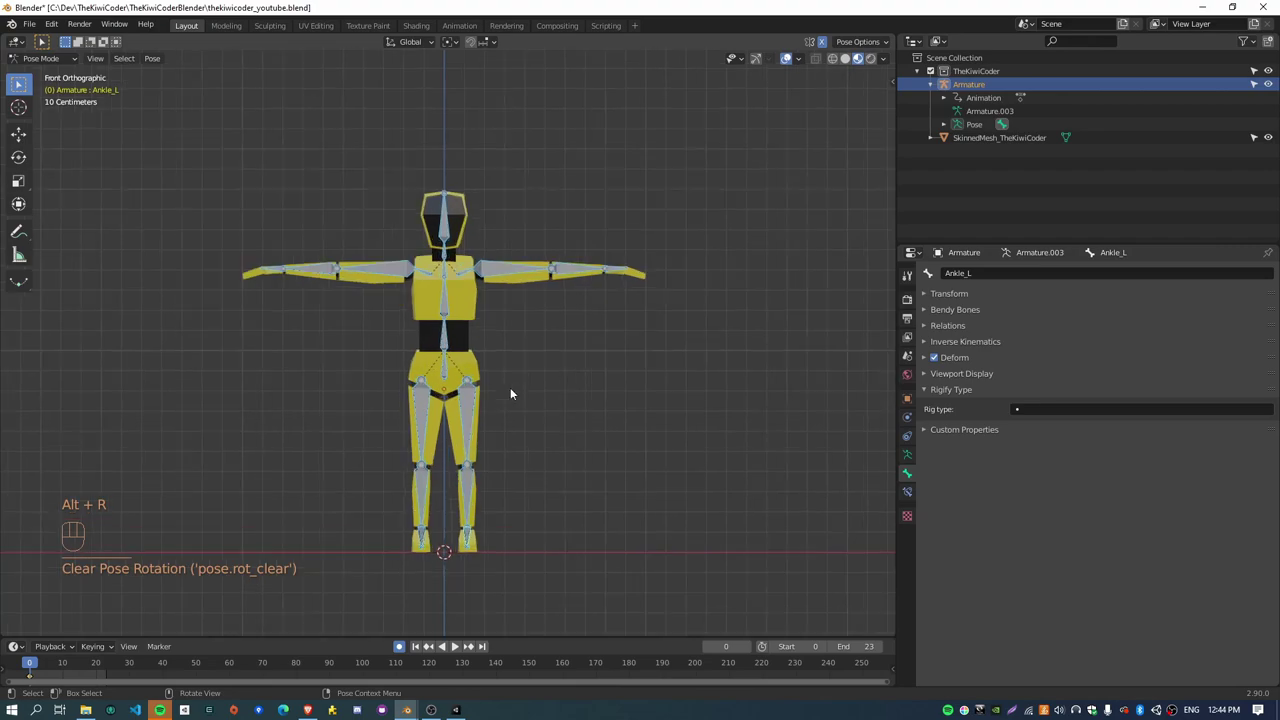
{"action": "scroll", "coordinate": [510, 387], "scroll_direction": "down", "scroll_amount": 2}
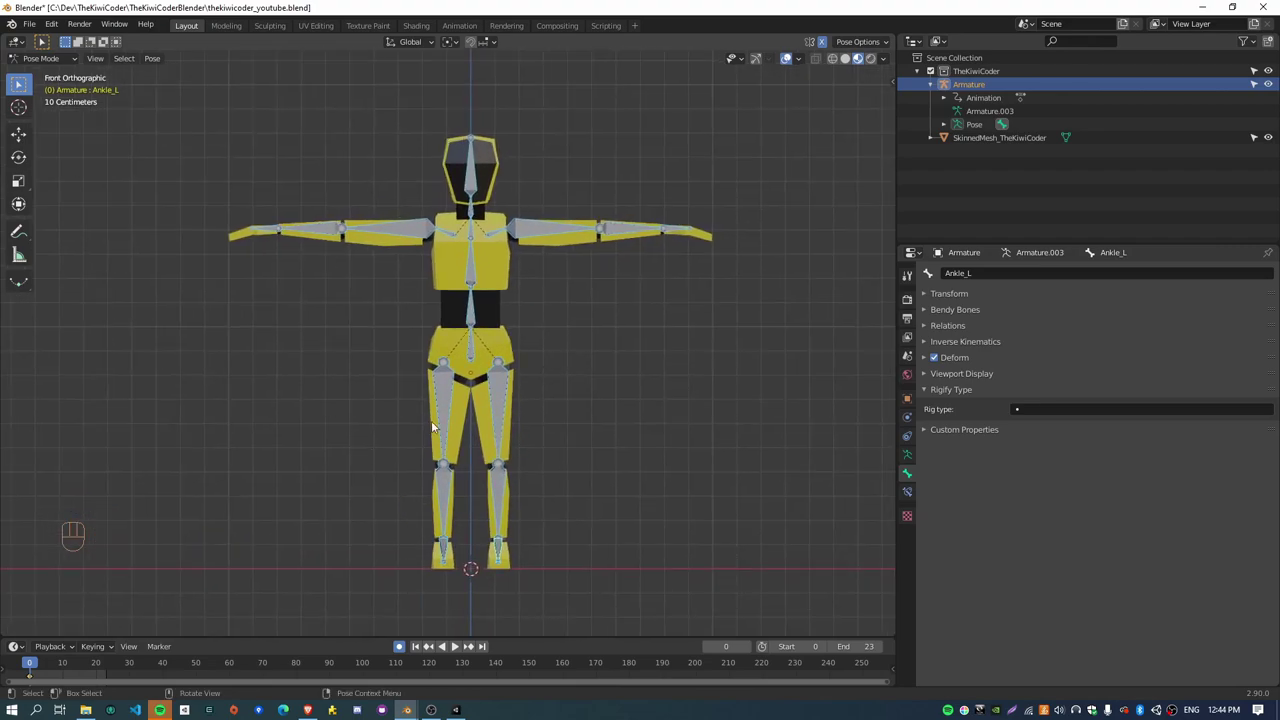
{"action": "left_click", "coordinate": [560, 357]}
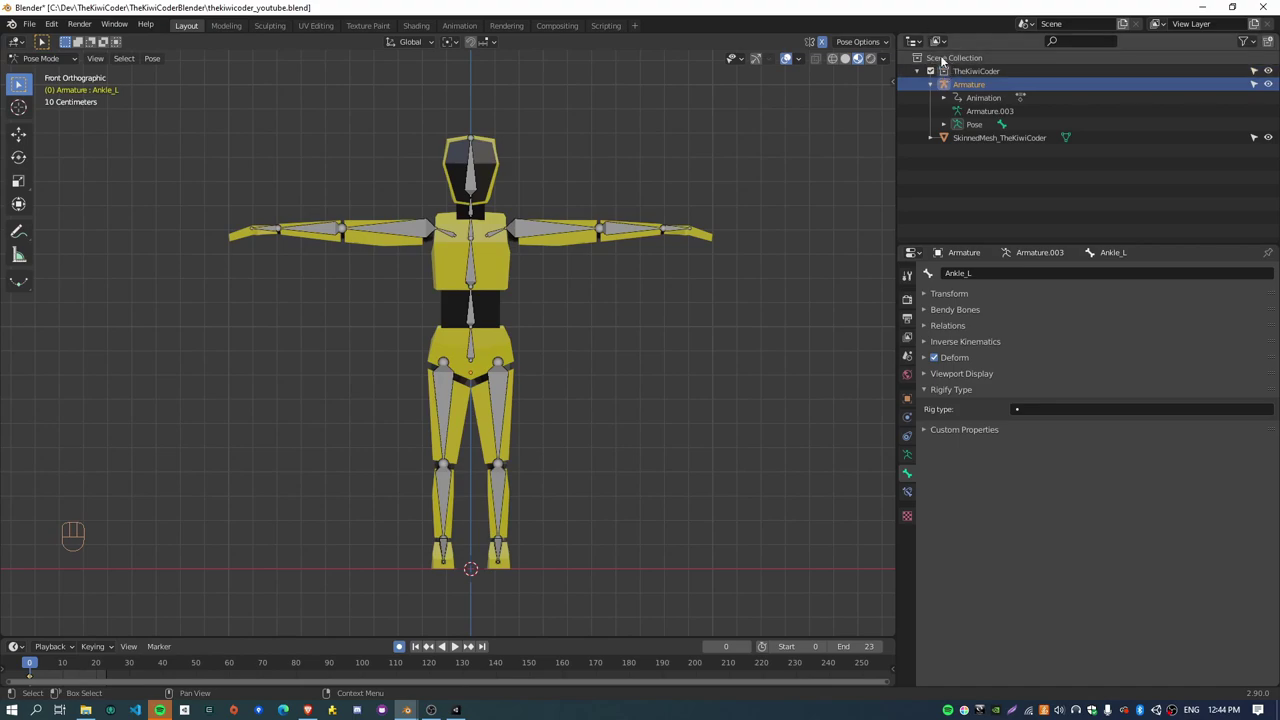
Step: Make SkinnedMesh_TheKiwiCoder the active object in Edit Mode, looking through its mesh and material in the scene hierarchy
{"action": "left_click", "coordinate": [930, 137]}
{"action": "left_click", "coordinate": [982, 138]}
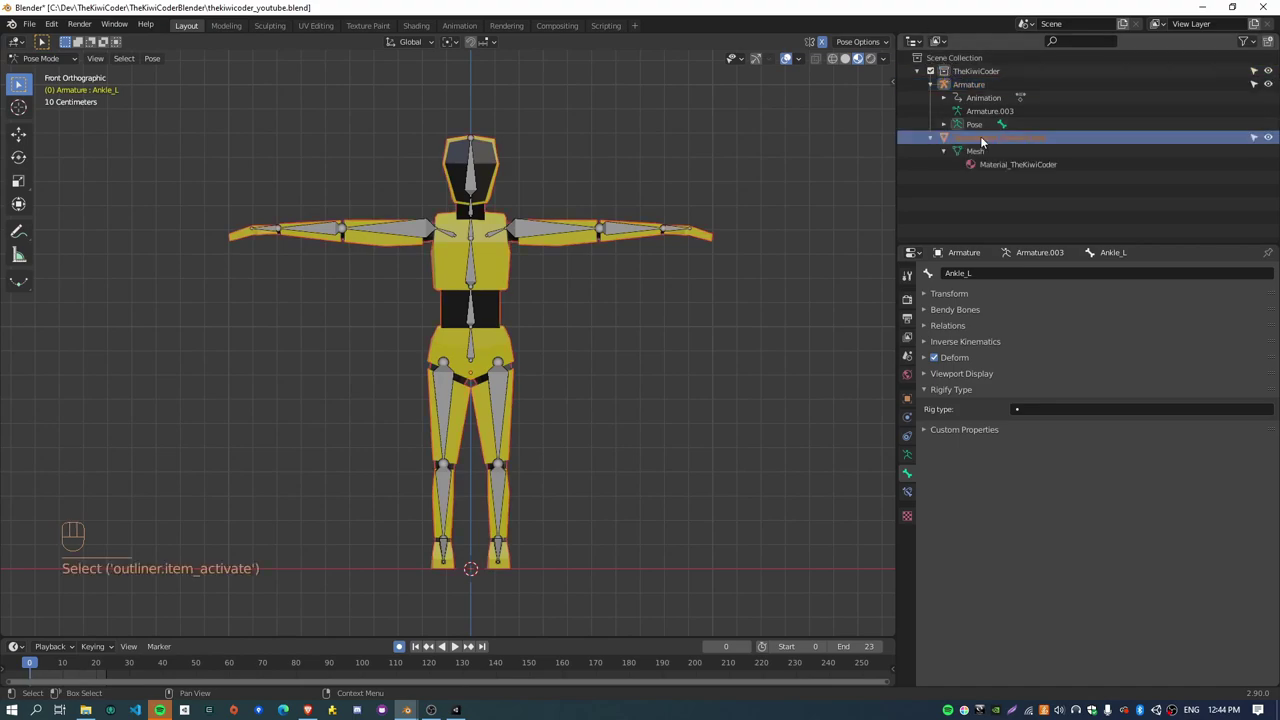
{"action": "left_click", "coordinate": [1004, 167]}
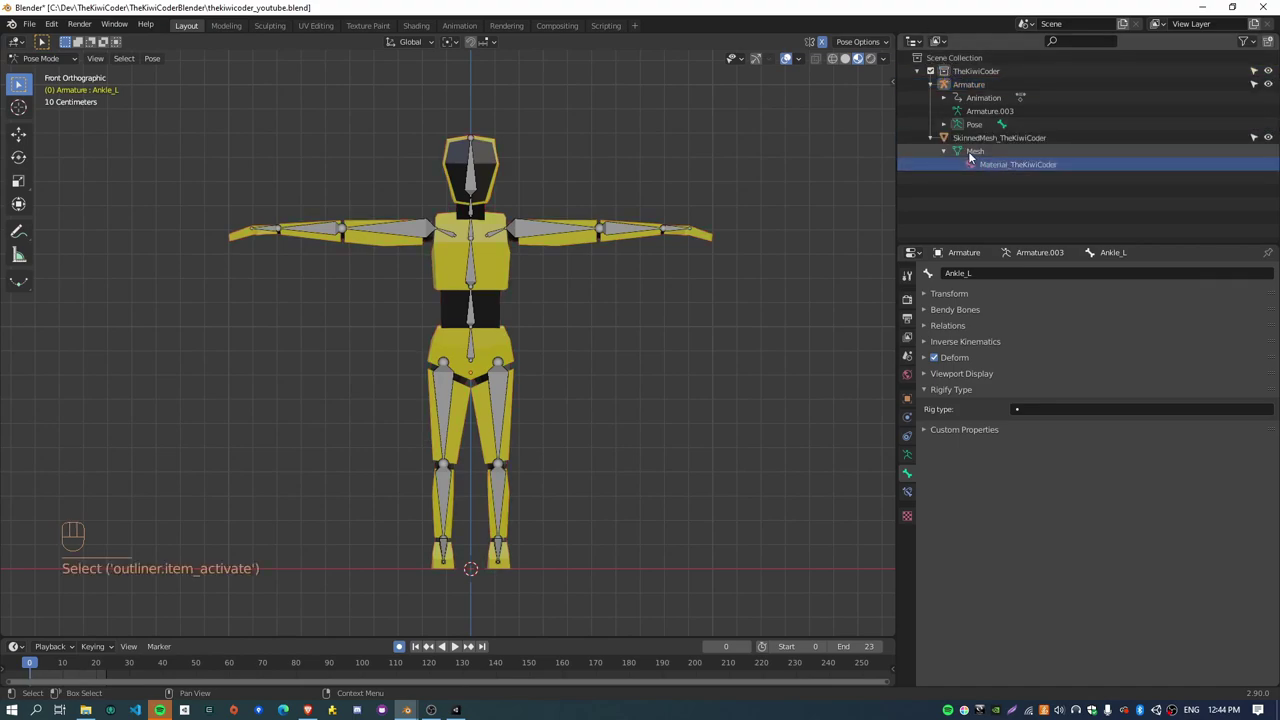
{"action": "left_click", "coordinate": [970, 154]}
{"action": "left_click", "coordinate": [944, 165]}
{"action": "left_click", "coordinate": [998, 153]}
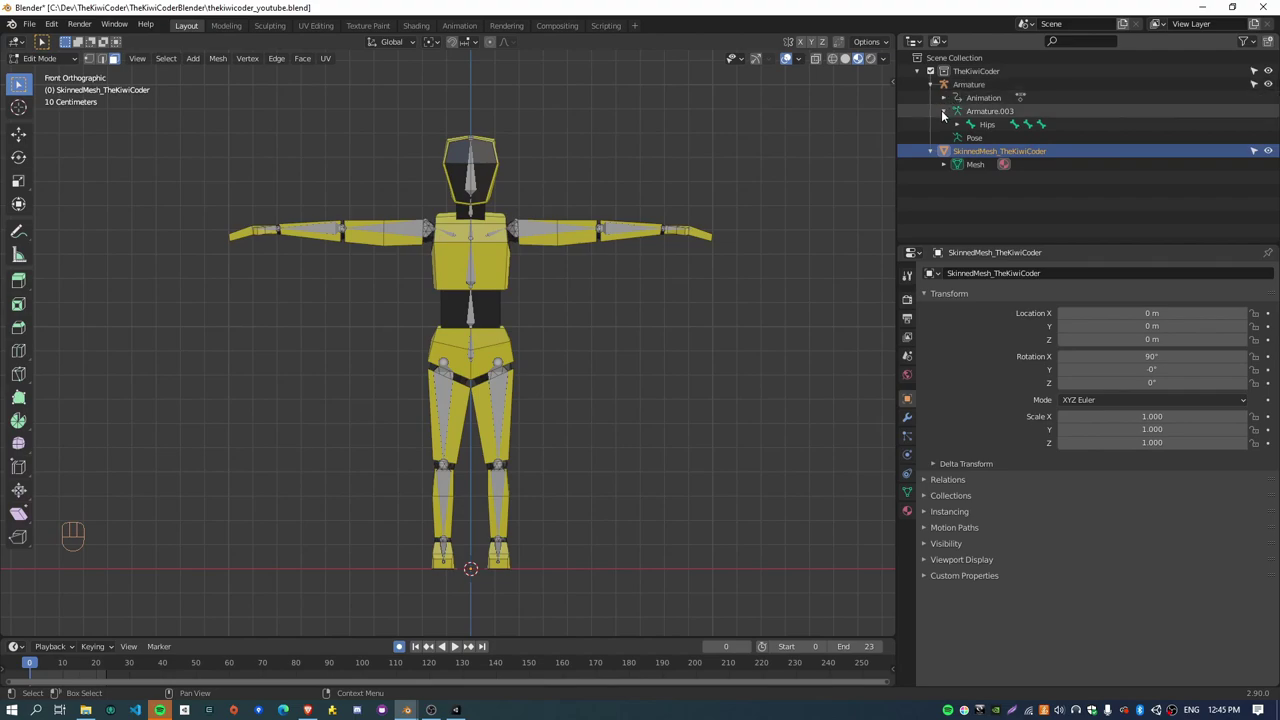
Step: Make the armature active through its pose entry, and switch it to Edit Mode through the Armature.003 data
{"action": "left_click", "coordinate": [944, 111]}
{"action": "left_click", "coordinate": [970, 124]}
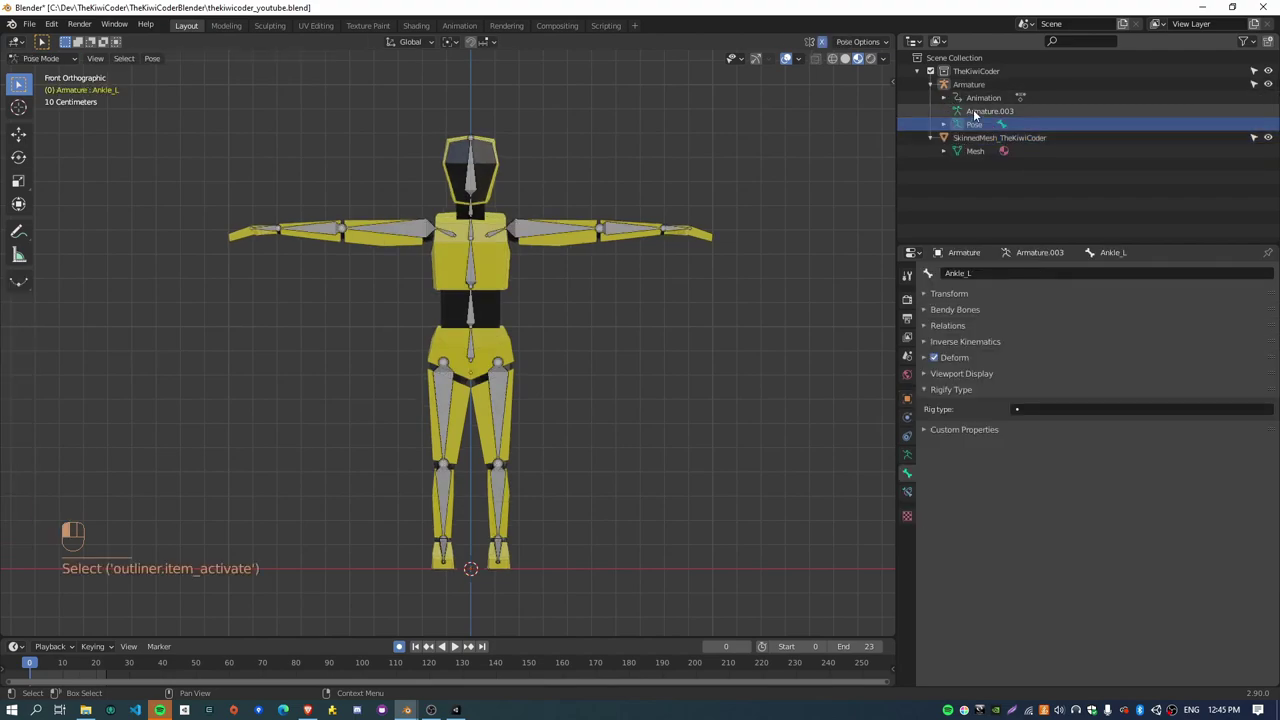
{"action": "left_click", "coordinate": [970, 112]}
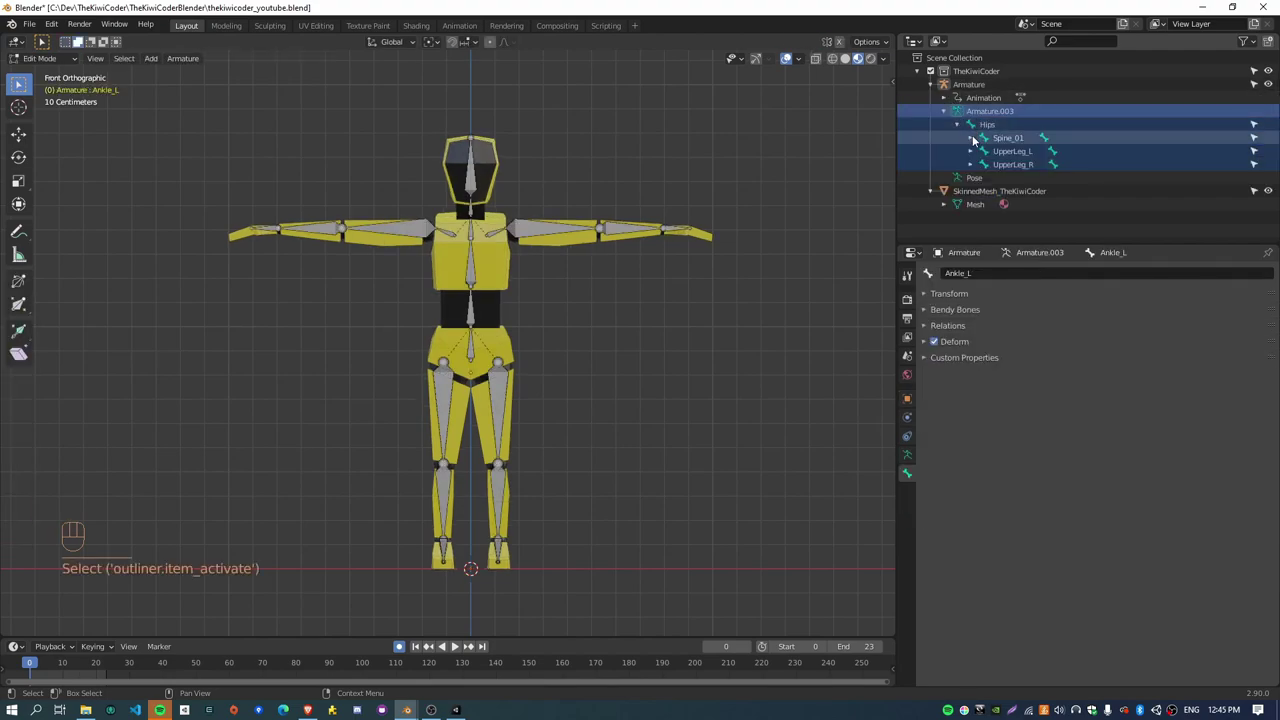
Step: Examine the Armature.003 bone hierarchy from Spine_01 through Spine_03 to both clavicles and shoulders, and collapse it at Hips
{"action": "left_click", "coordinate": [970, 137]}
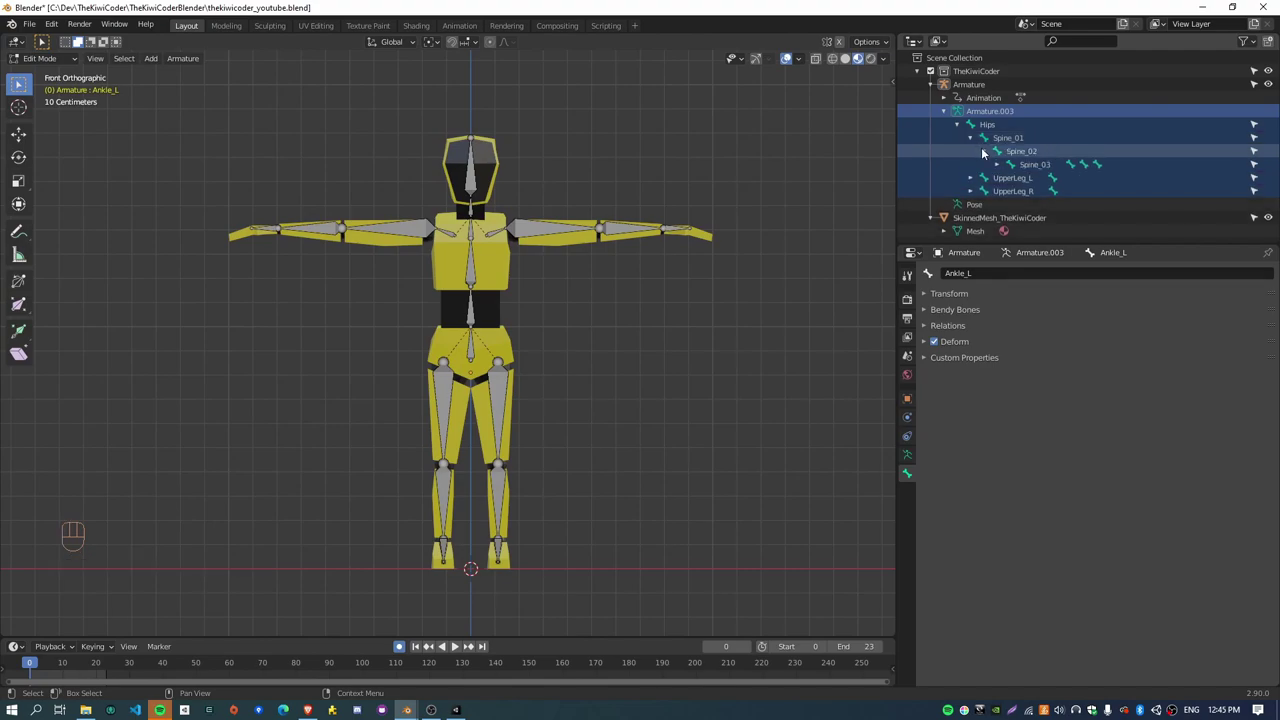
{"action": "left_click", "coordinate": [983, 151]}
{"action": "left_click", "coordinate": [997, 164]}
{"action": "left_click", "coordinate": [1010, 204]}
{"action": "scroll", "coordinate": [1040, 213], "scroll_direction": "down", "scroll_amount": 1}
{"action": "left_click", "coordinate": [1010, 164]}
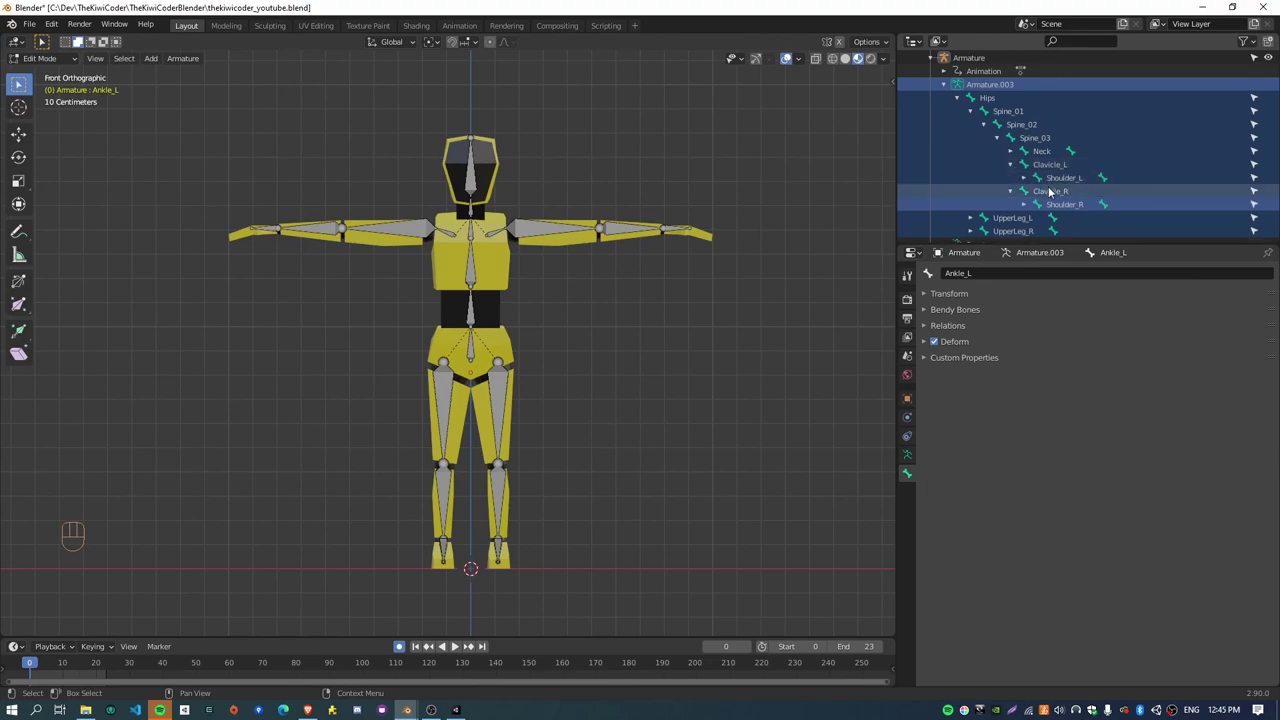
{"action": "scroll", "coordinate": [1057, 187], "scroll_direction": "down", "scroll_amount": 1}
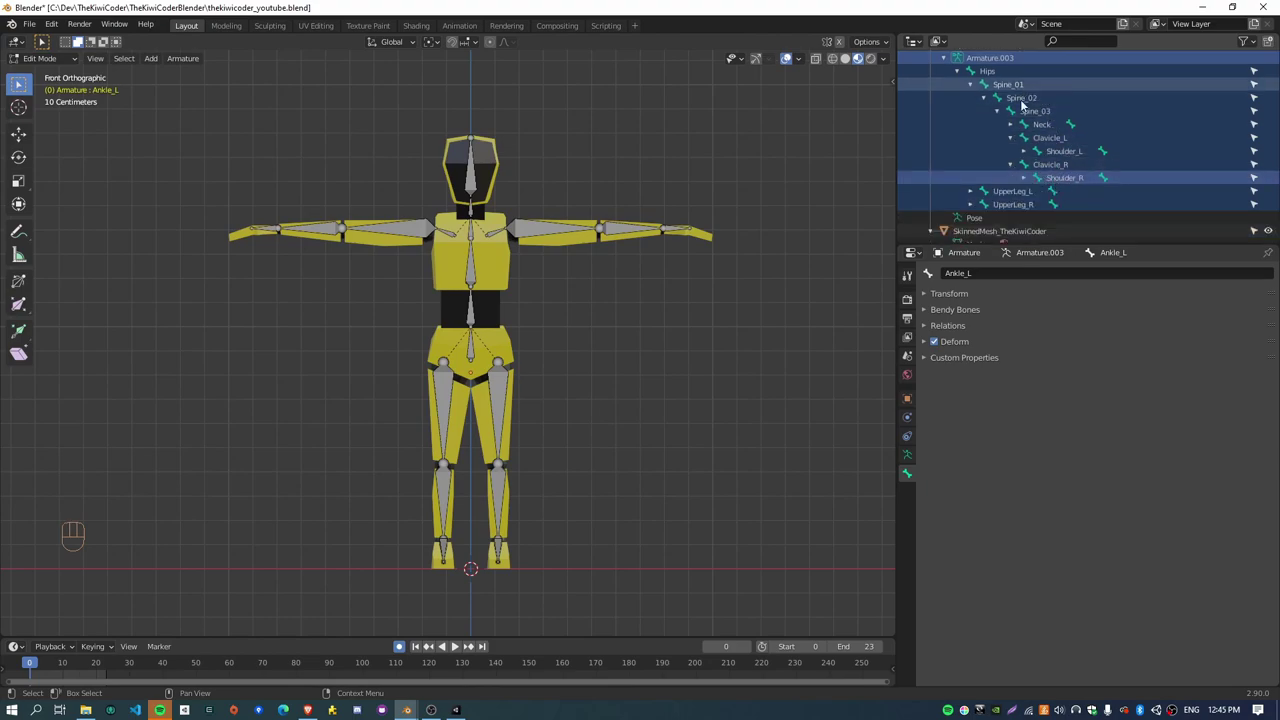
{"action": "scroll", "coordinate": [990, 147], "scroll_direction": "up", "scroll_amount": 1}
{"action": "left_click", "coordinate": [957, 97]}
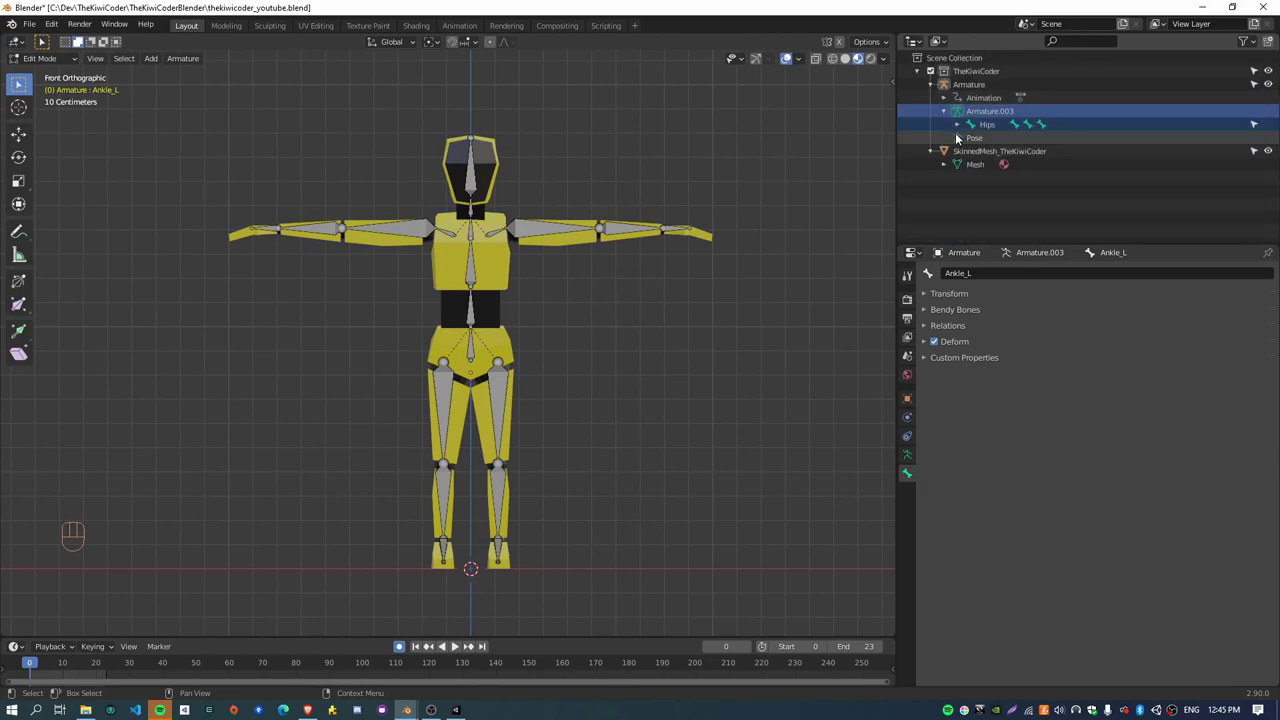
Step: Switch the armature to Pose Mode and look through the pose's bone hierarchy under Hips and Spine_01
{"action": "left_click", "coordinate": [963, 139]}
{"action": "left_click", "coordinate": [944, 125]}
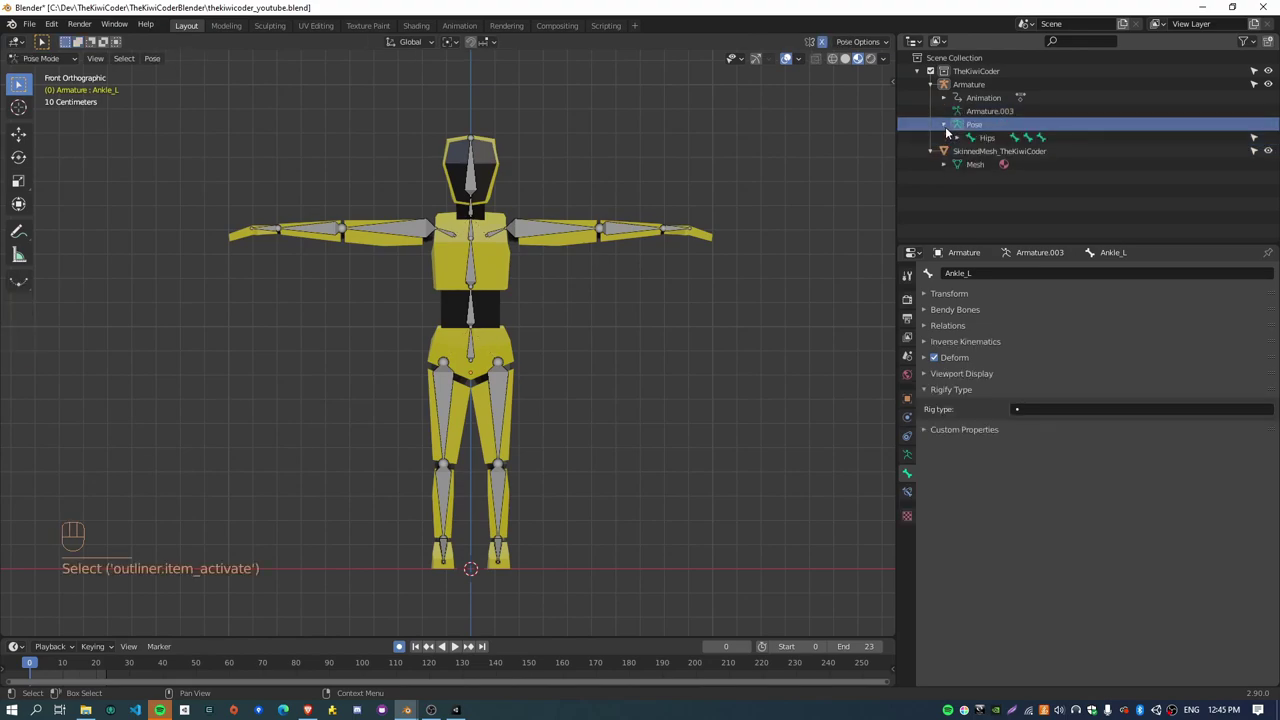
{"action": "left_click", "coordinate": [957, 138]}
{"action": "left_click", "coordinate": [970, 151]}
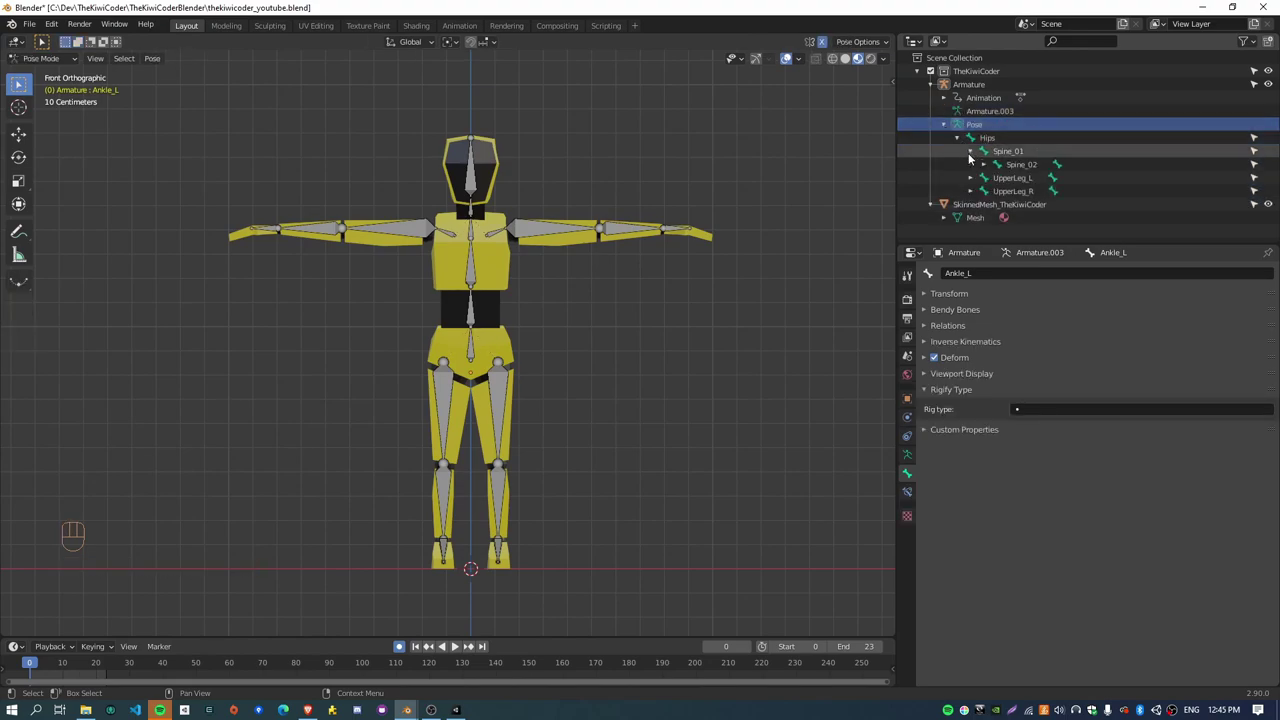
{"action": "left_click", "coordinate": [943, 125]}
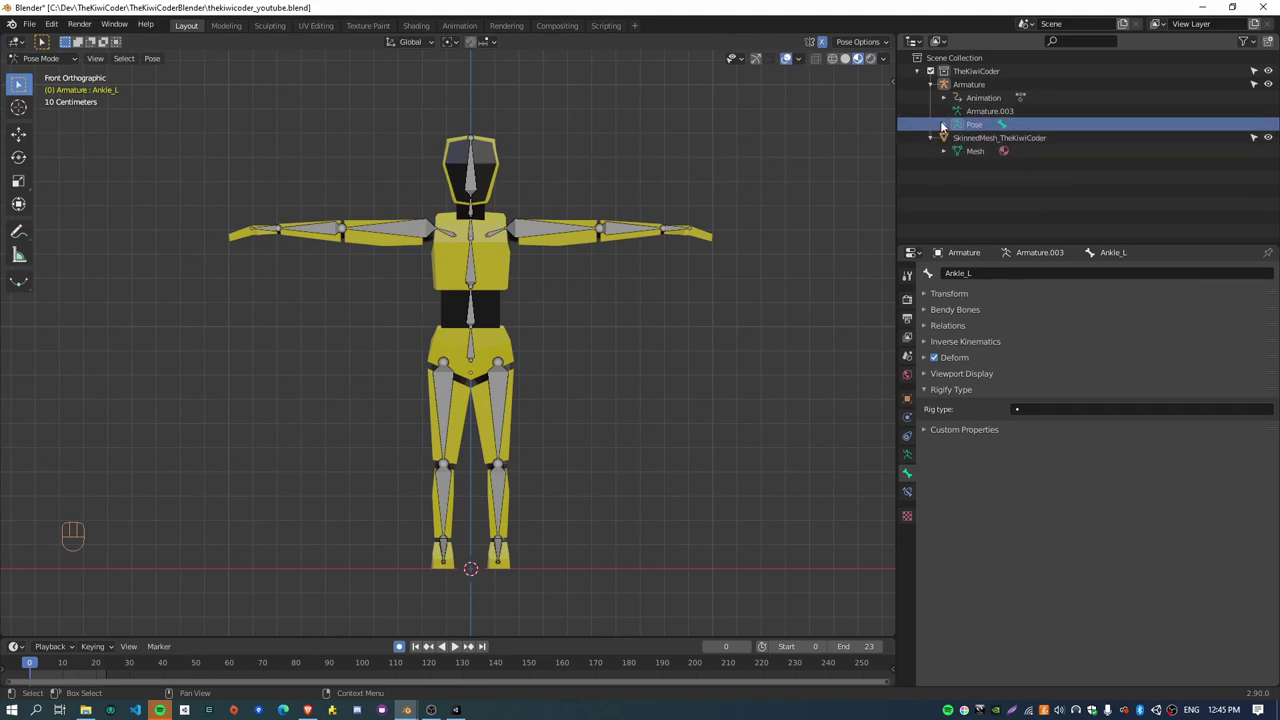
Step: Alternate between the armature's edit data and its pose, finishing in Edit Mode with the Armature.003 bone list collapsed
{"action": "left_click", "coordinate": [975, 112]}
{"action": "left_click", "coordinate": [974, 138]}
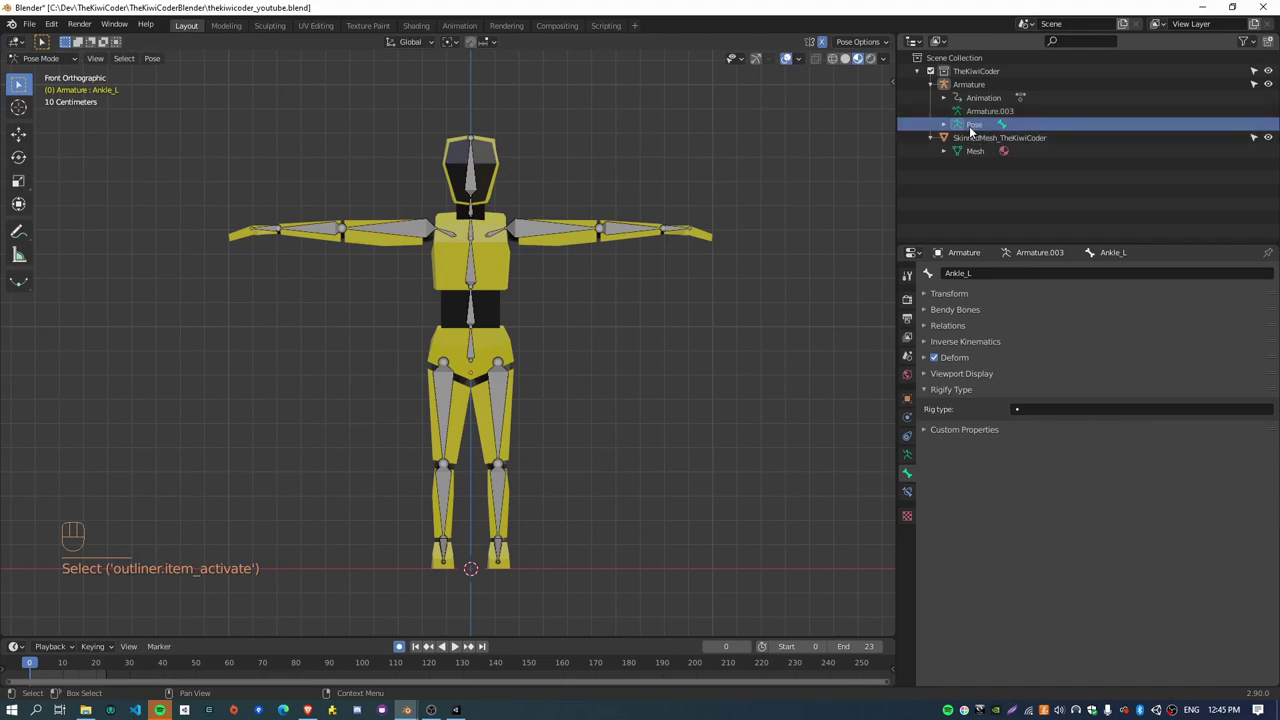
{"action": "left_click", "coordinate": [980, 111]}
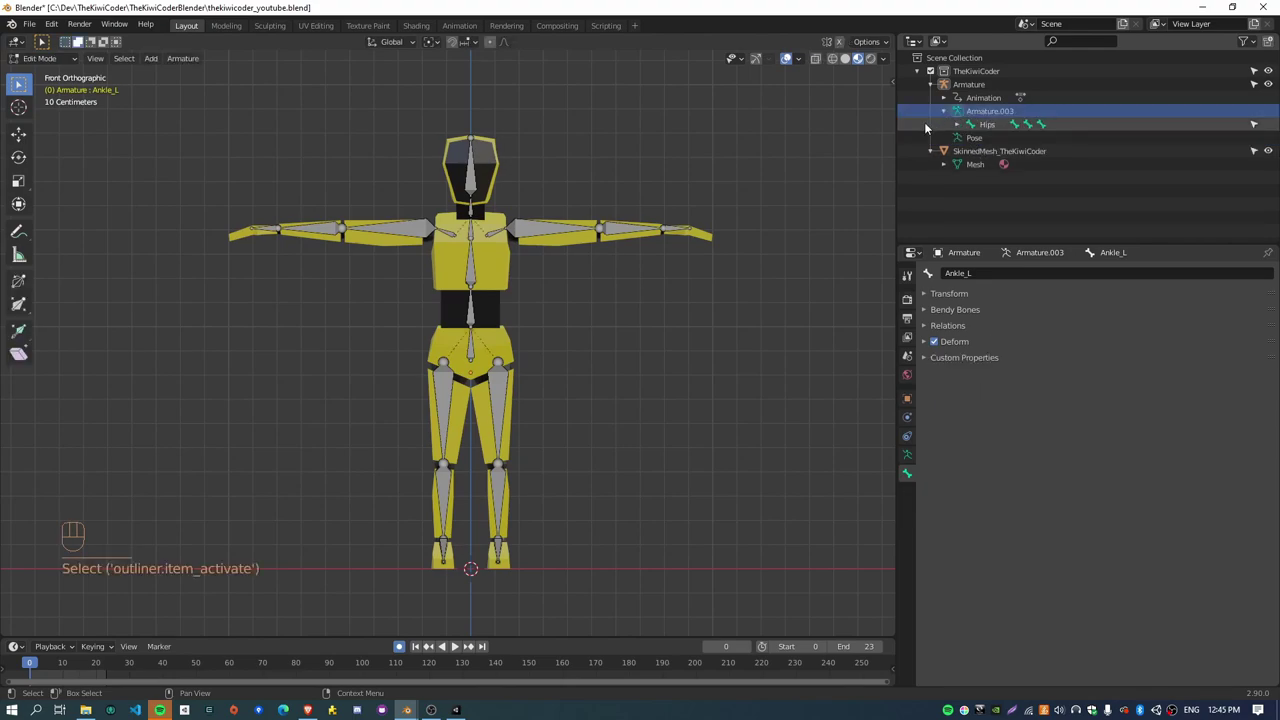
{"action": "left_click", "coordinate": [943, 111]}
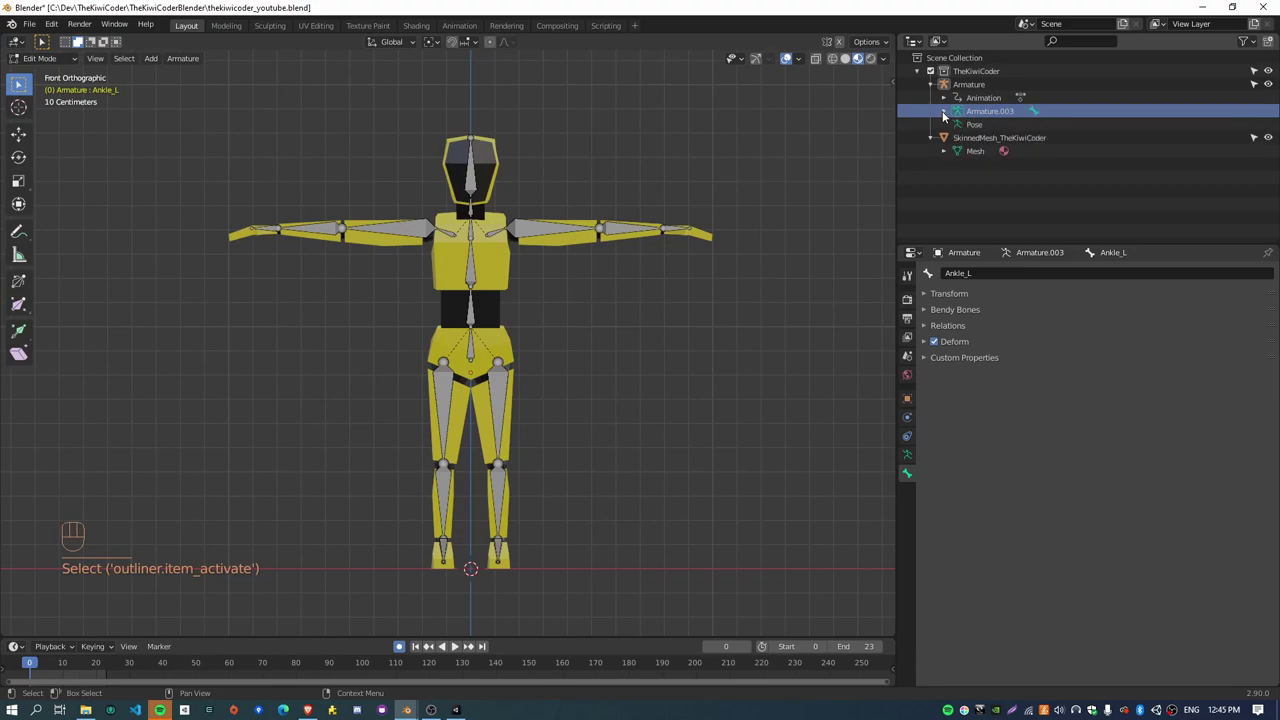
Step: Inspect the bones inside the torso and hips up close, and the whole rigged figure from a perspective angle
{"action": "mouse_move", "coordinate": [606, 442]}
{"action": "middle_mouse_down", "text": "shift"}
{"action": "mouse_move", "coordinate": [646, 422]}
{"action": "mouse_move", "coordinate": [600, 463]}
{"action": "middle_mouse_up", "text": "shift"}
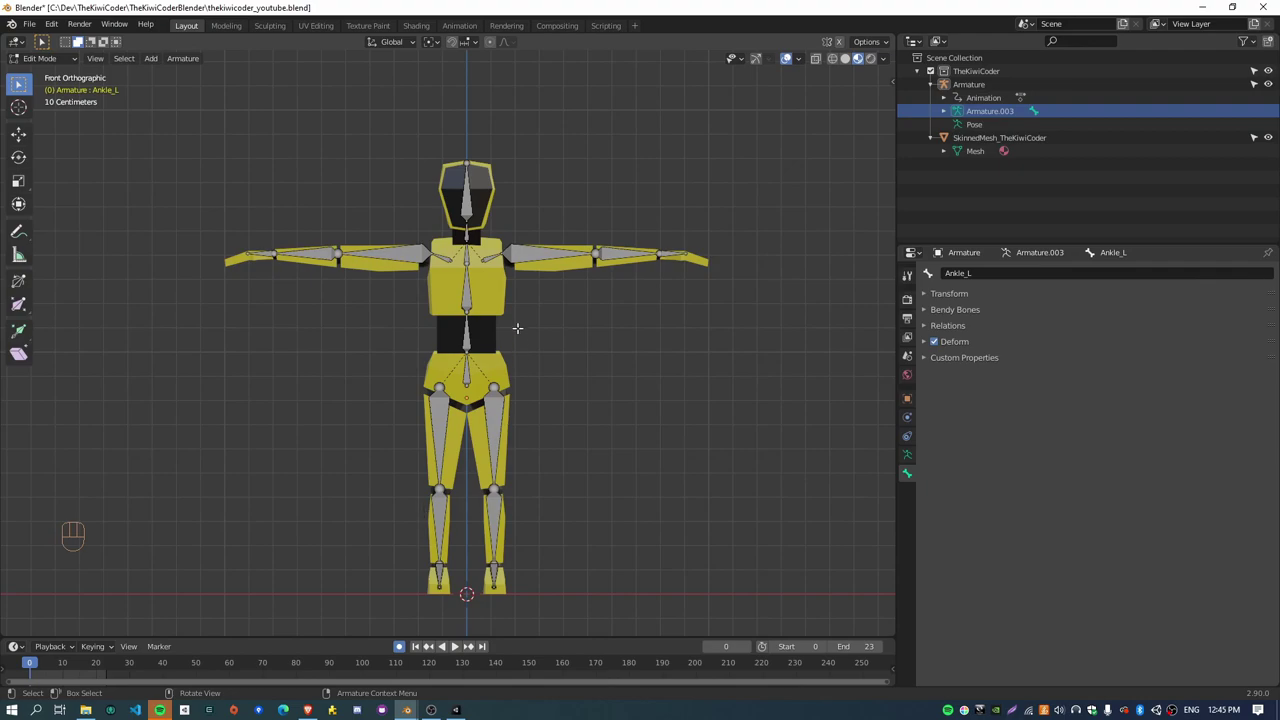
{"action": "scroll", "coordinate": [512, 294], "scroll_direction": "up", "scroll_amount": 7}
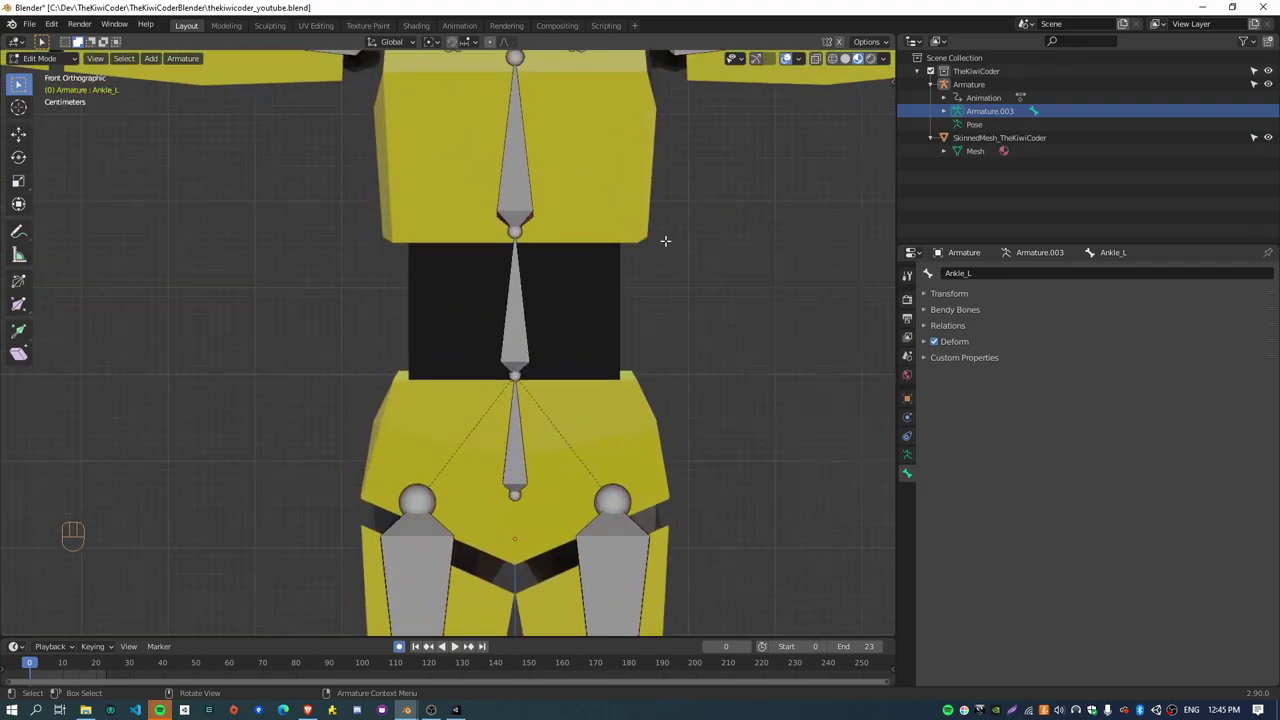
{"action": "middle_click_drag", "start_coordinate": [666, 241], "coordinate": [620, 269]}
{"action": "scroll", "coordinate": [610, 285], "scroll_direction": "down", "scroll_amount": 3}
{"action": "middle_click_drag", "start_coordinate": [556, 388], "coordinate": [569, 414]}
{"action": "scroll", "coordinate": [562, 416], "scroll_direction": "down", "scroll_amount": 4}
{"action": "scroll", "coordinate": [568, 414], "scroll_direction": "up", "scroll_amount": 3}
{"action": "scroll", "coordinate": [568, 414], "scroll_direction": "down", "scroll_amount": 2}
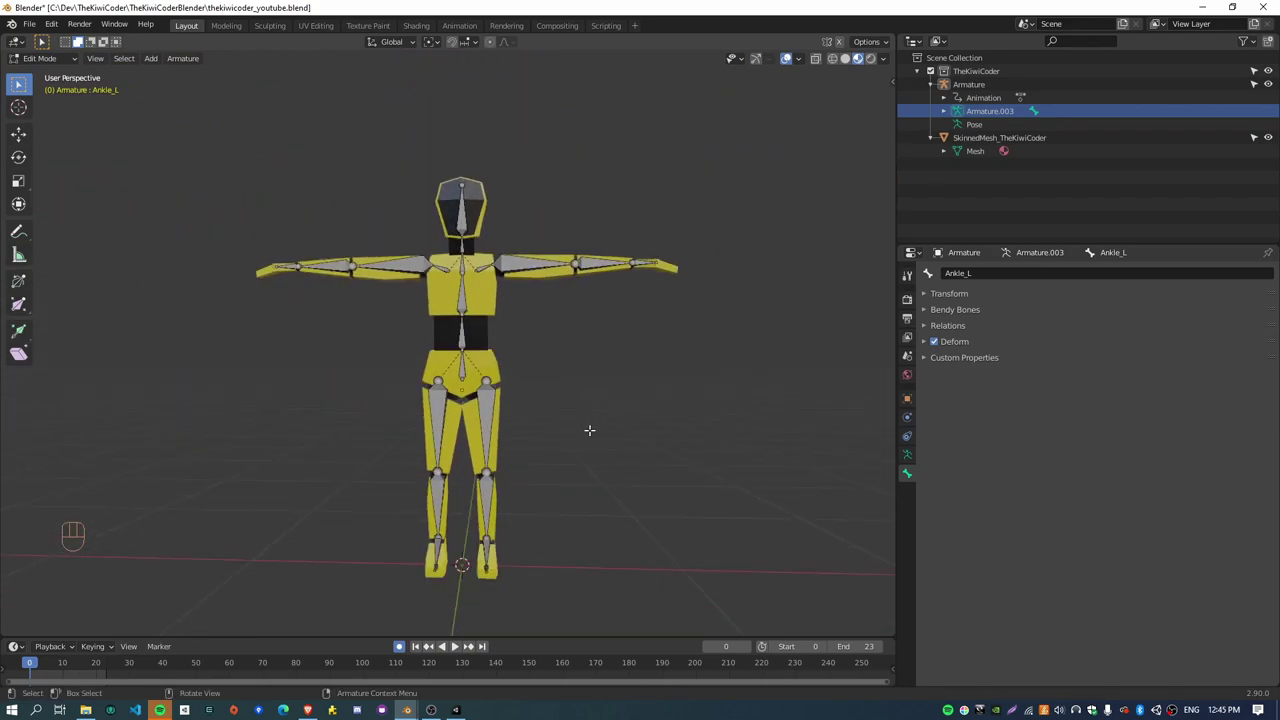